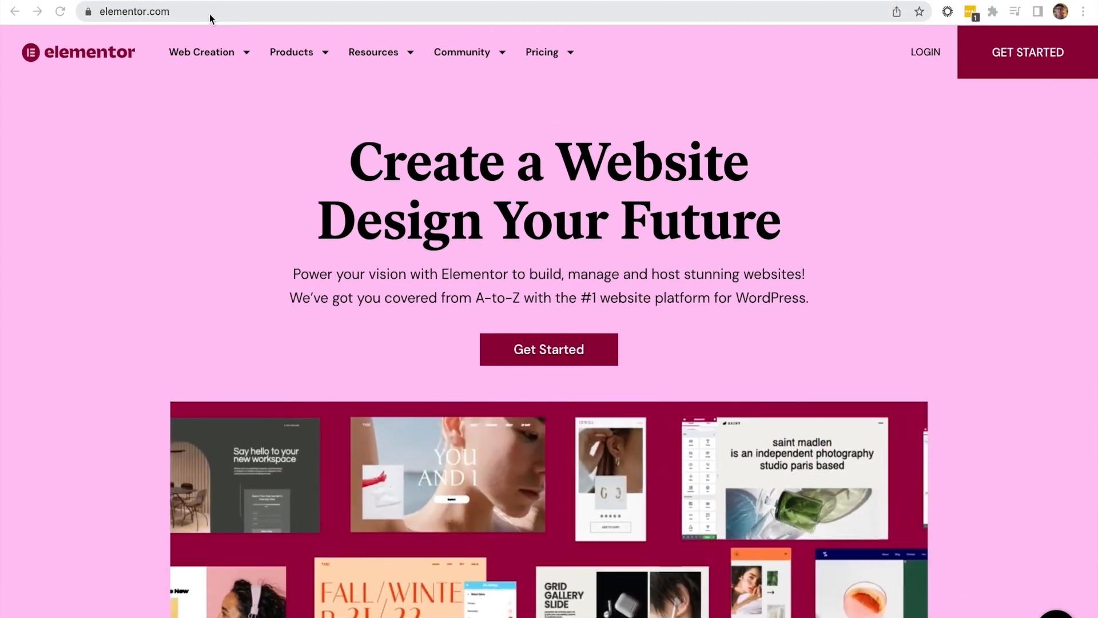
From elementor.com, reach the Basic Plan offer at 9.99 USD/month for the Local Services Wireframe 1 design
{"action": "left_click", "coordinate": [210, 12]}
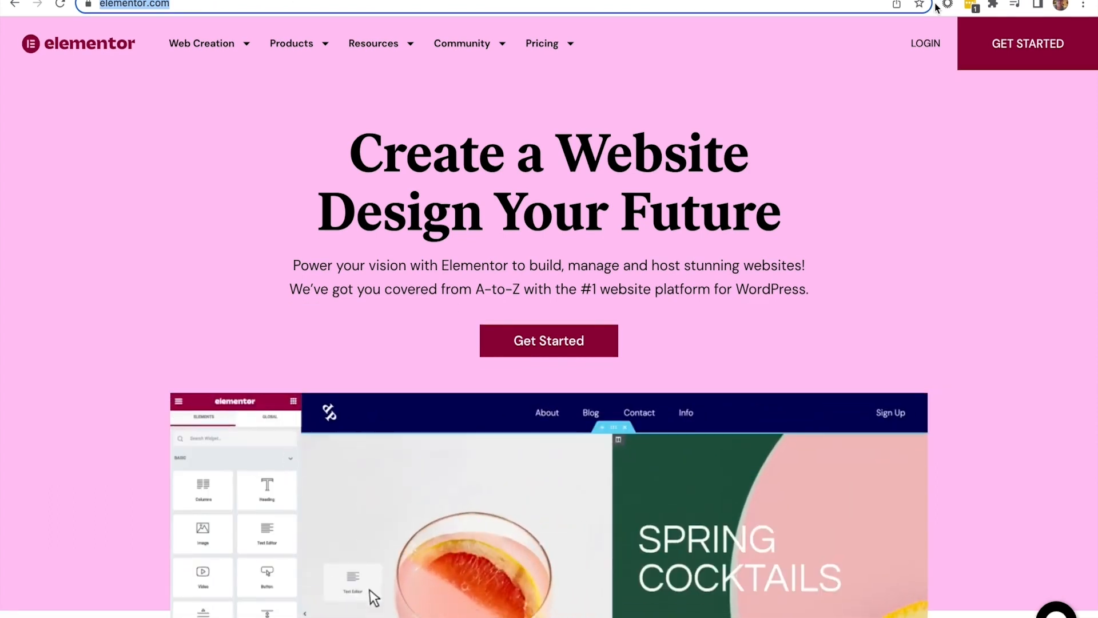
{"action": "left_click", "coordinate": [1010, 25]}
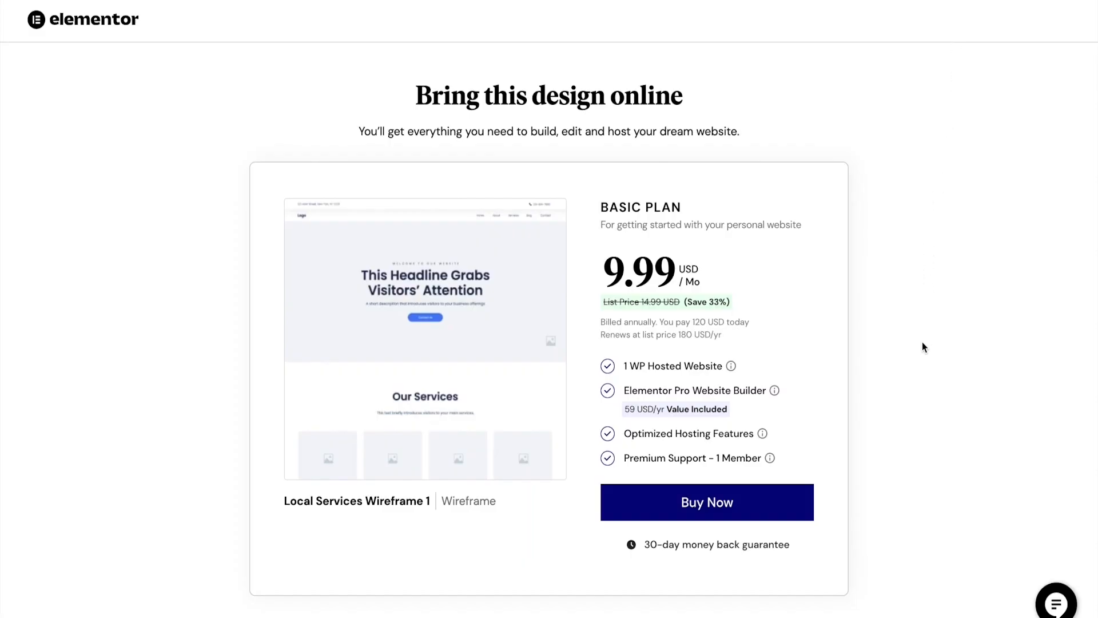
{"action": "scroll", "coordinate": [921, 342], "scroll_direction": "down", "scroll_amount": 1}
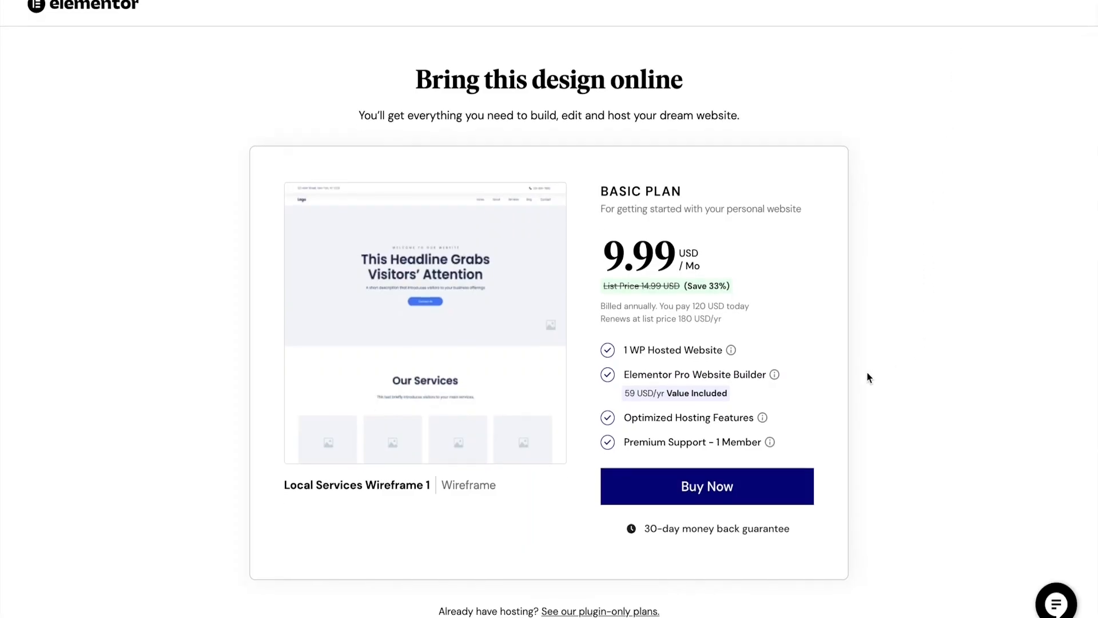
Buy the Basic hosting plan and create an account with the e-mail and password
{"action": "left_click", "coordinate": [742, 483]}
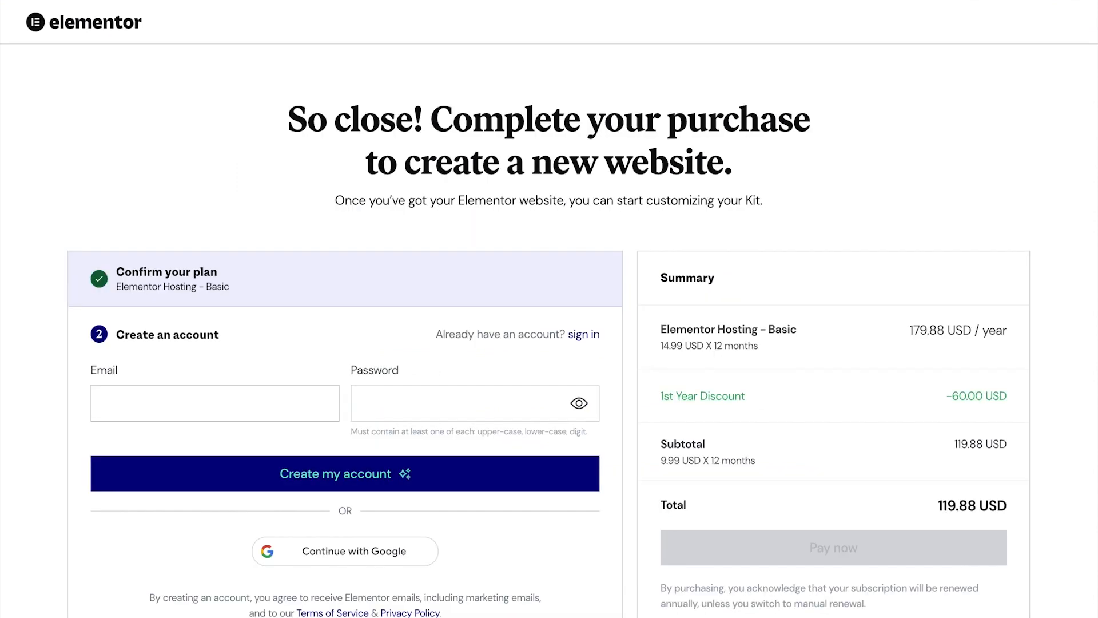
{"action": "left_click", "coordinate": [156, 401]}
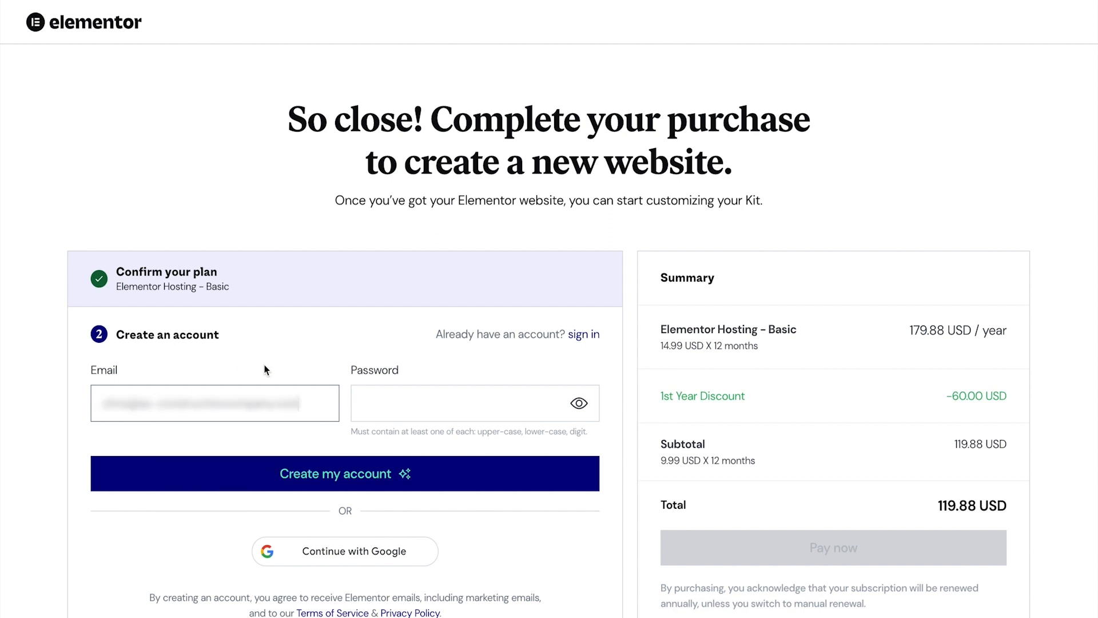
{"action": "left_click", "coordinate": [415, 398]}
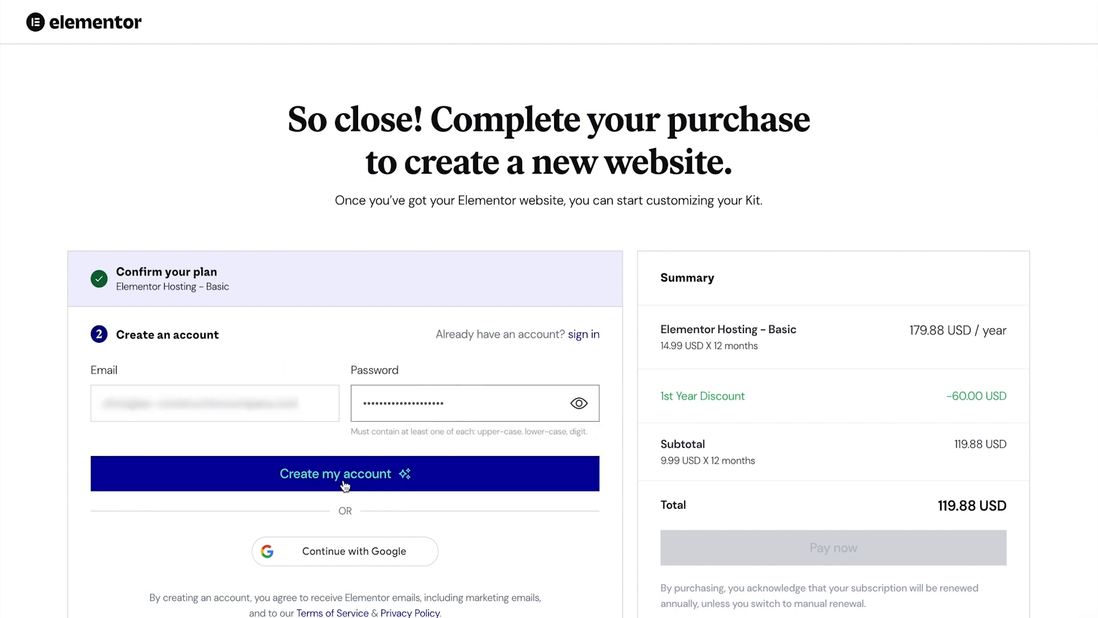
{"action": "left_click", "coordinate": [345, 484]}
Enter the billing first and last name, then pay 119.88 USD with PayPal
{"action": "left_click", "coordinate": [162, 478]}
{"action": "left_click", "coordinate": [368, 473]}
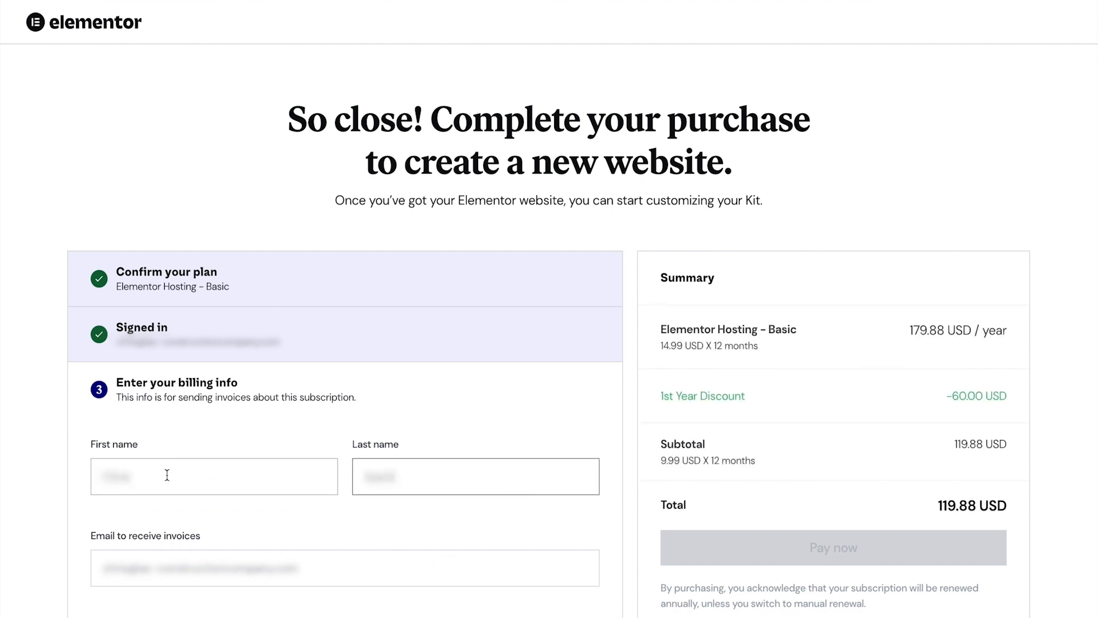
{"action": "scroll", "coordinate": [155, 480], "scroll_direction": "down", "scroll_amount": 5}
{"action": "scroll", "coordinate": [150, 483], "scroll_direction": "down", "scroll_amount": 10}
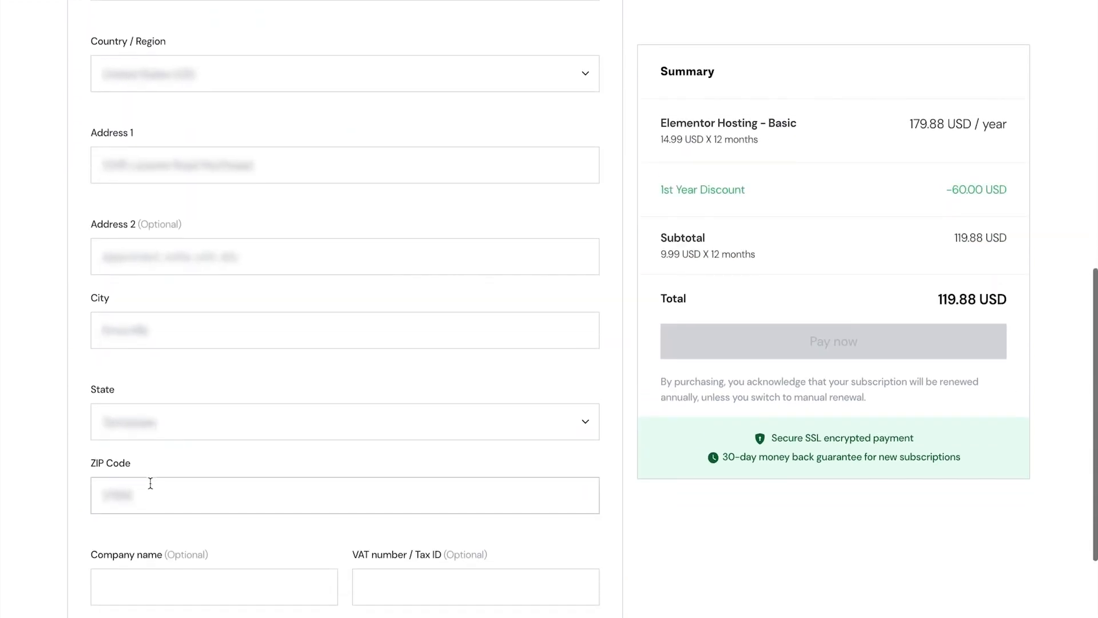
{"action": "left_click", "coordinate": [201, 449]}
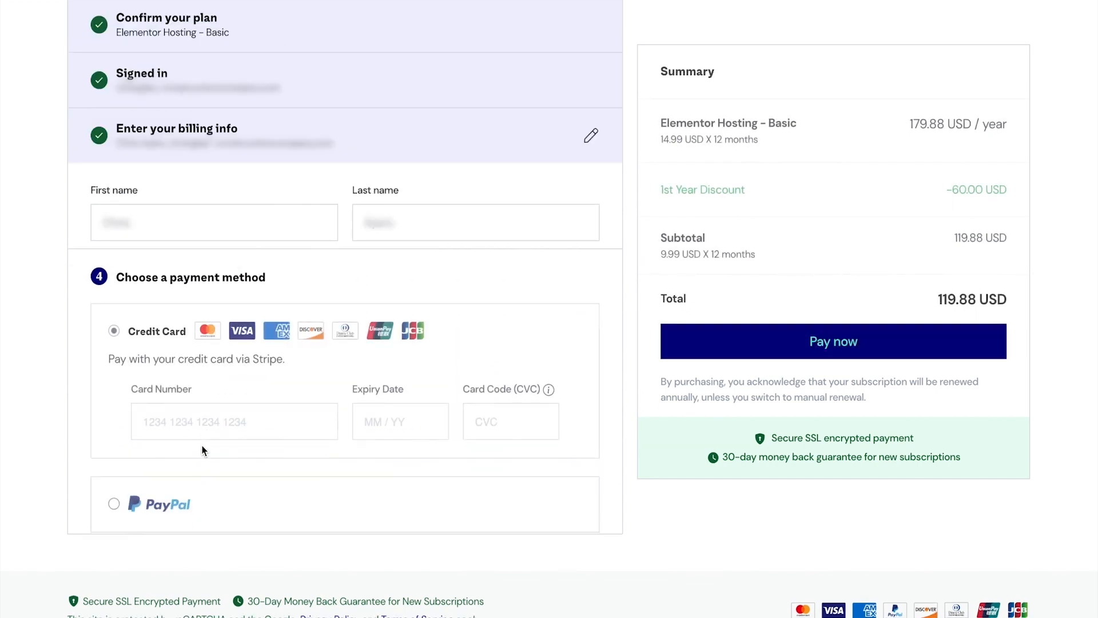
{"action": "left_click", "coordinate": [146, 480]}
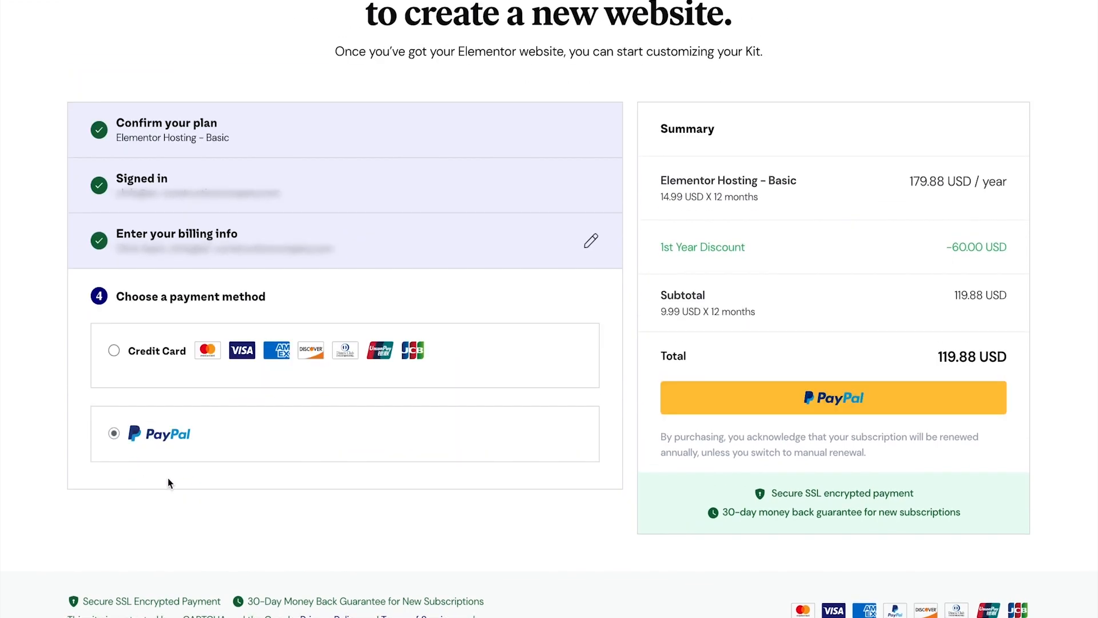
{"action": "left_click", "coordinate": [712, 406]}
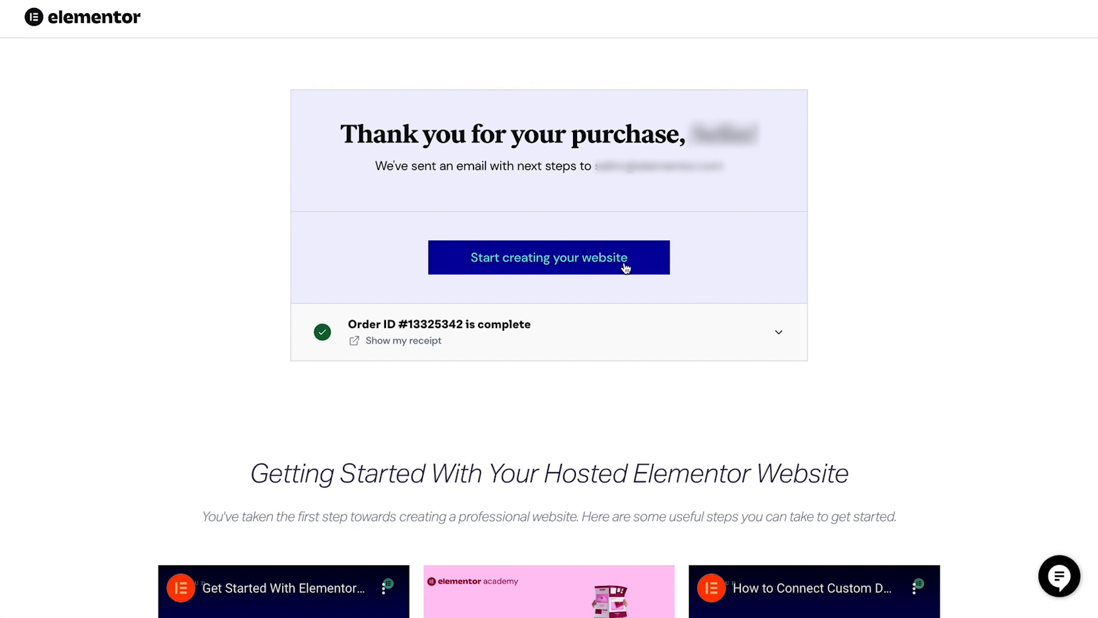
Start creating the website, name it 'reborn', and continue to the domain step
{"action": "left_click", "coordinate": [626, 268]}
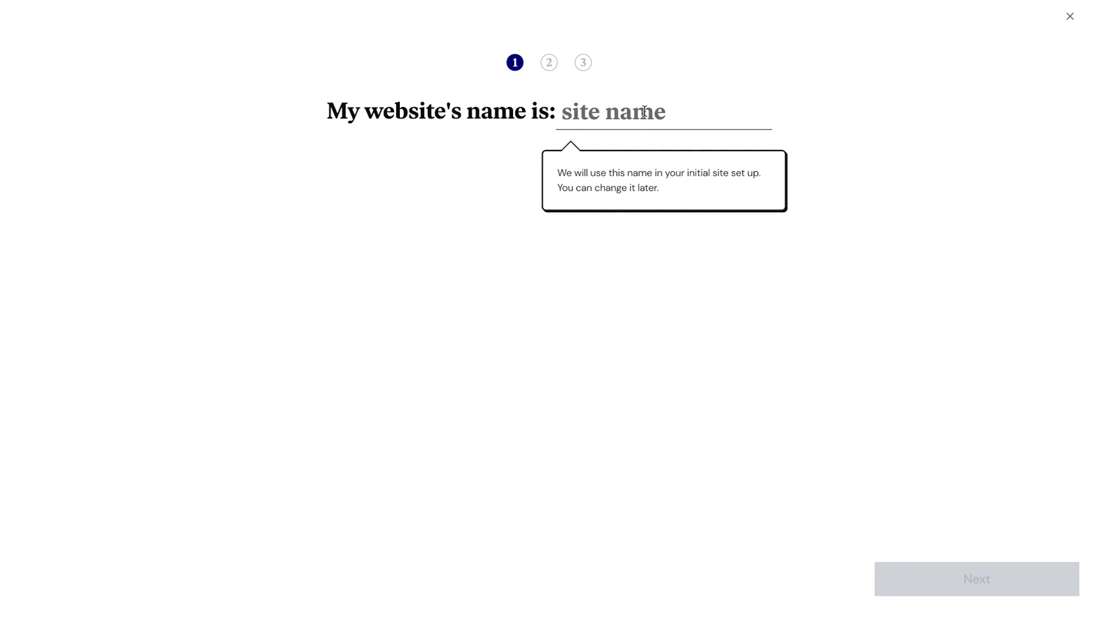
{"action": "type", "text": "reborn"}
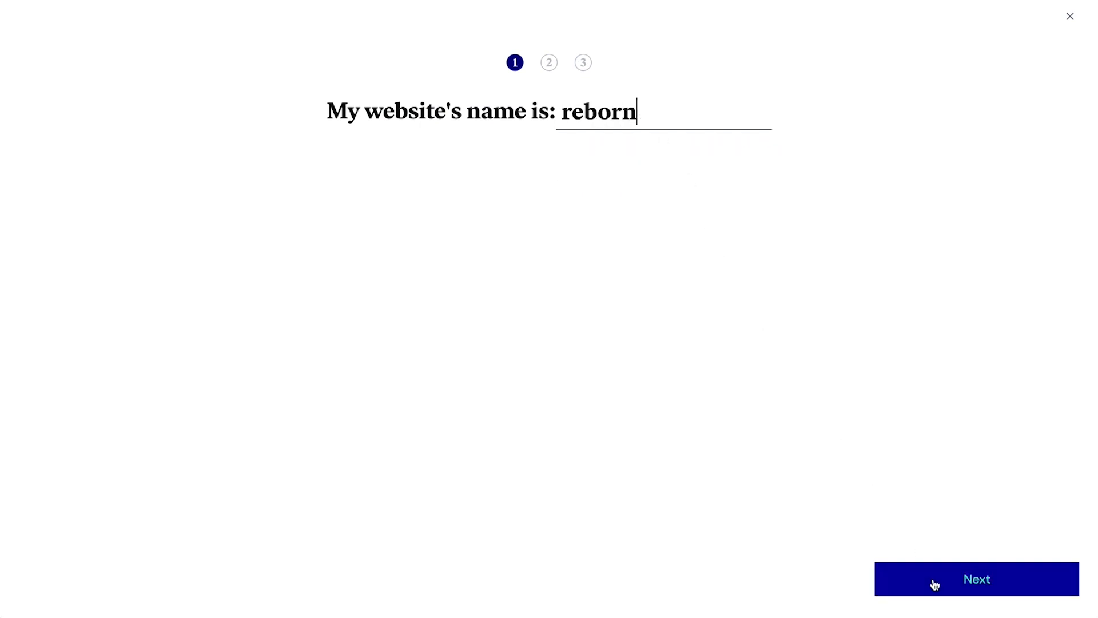
{"action": "left_click", "coordinate": [934, 583]}
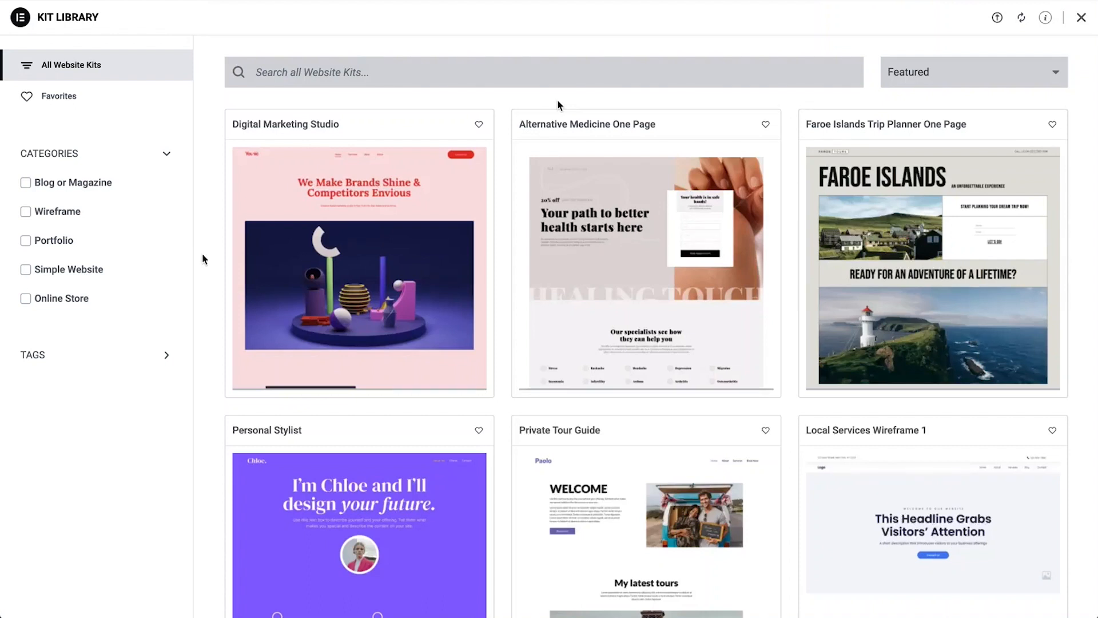
Scroll the Kit Library down to the Wedding Photographer kit and open its demo
{"action": "scroll", "coordinate": [202, 259], "scroll_direction": "down", "scroll_amount": 5}
{"action": "scroll", "coordinate": [202, 259], "scroll_direction": "down", "scroll_amount": 6}
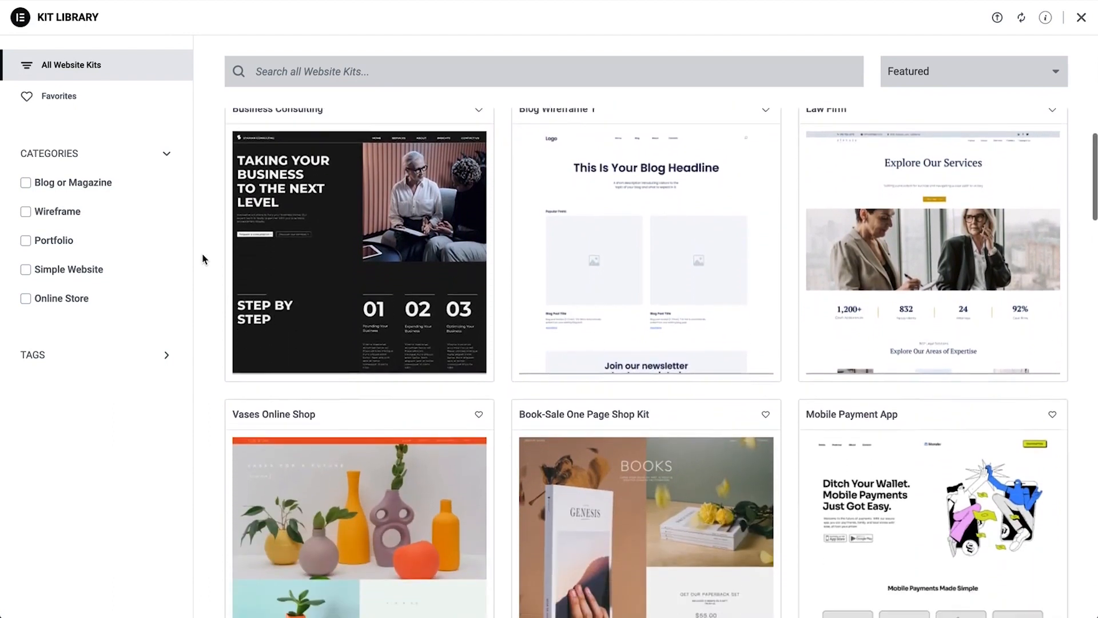
{"action": "scroll", "coordinate": [202, 259], "scroll_direction": "down", "scroll_amount": 6}
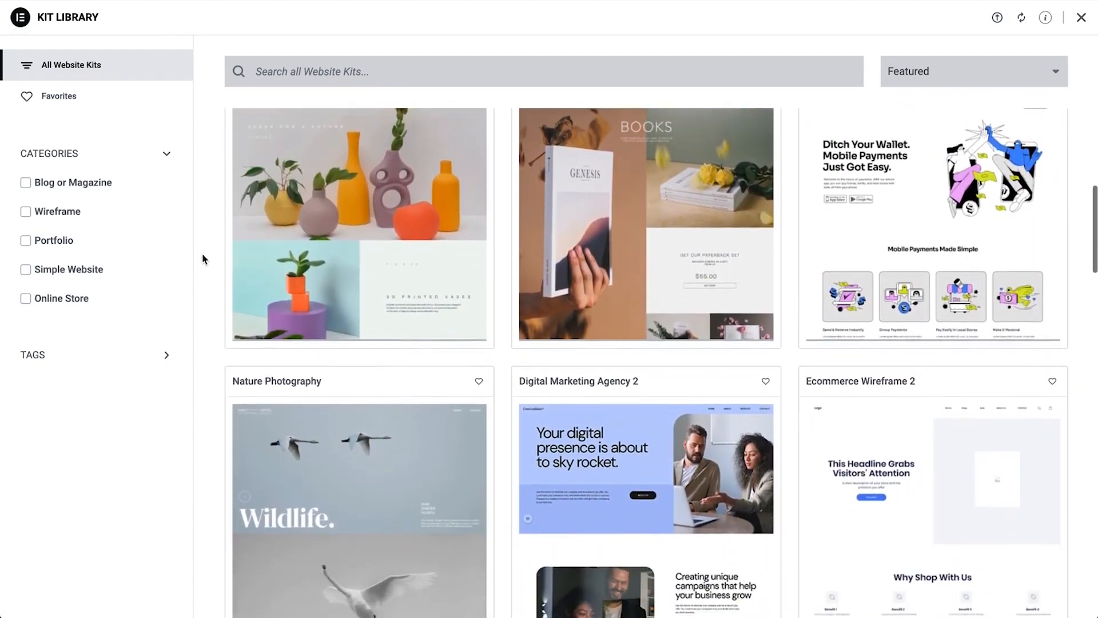
{"action": "scroll", "coordinate": [203, 259], "scroll_direction": "down", "scroll_amount": 6}
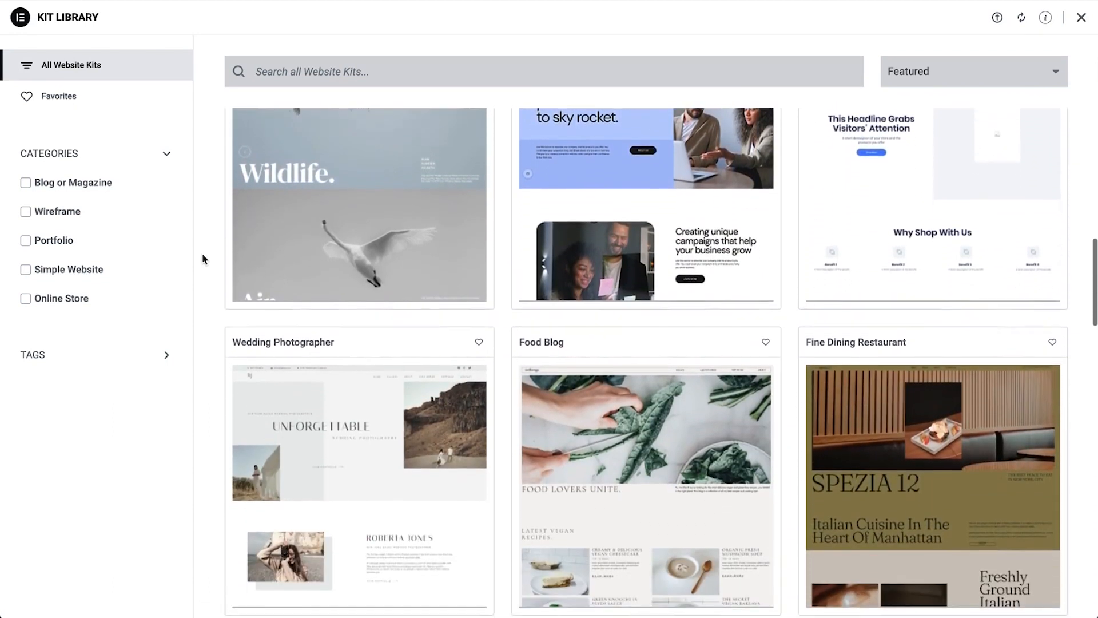
{"action": "scroll", "coordinate": [203, 259], "scroll_direction": "down", "scroll_amount": 2}
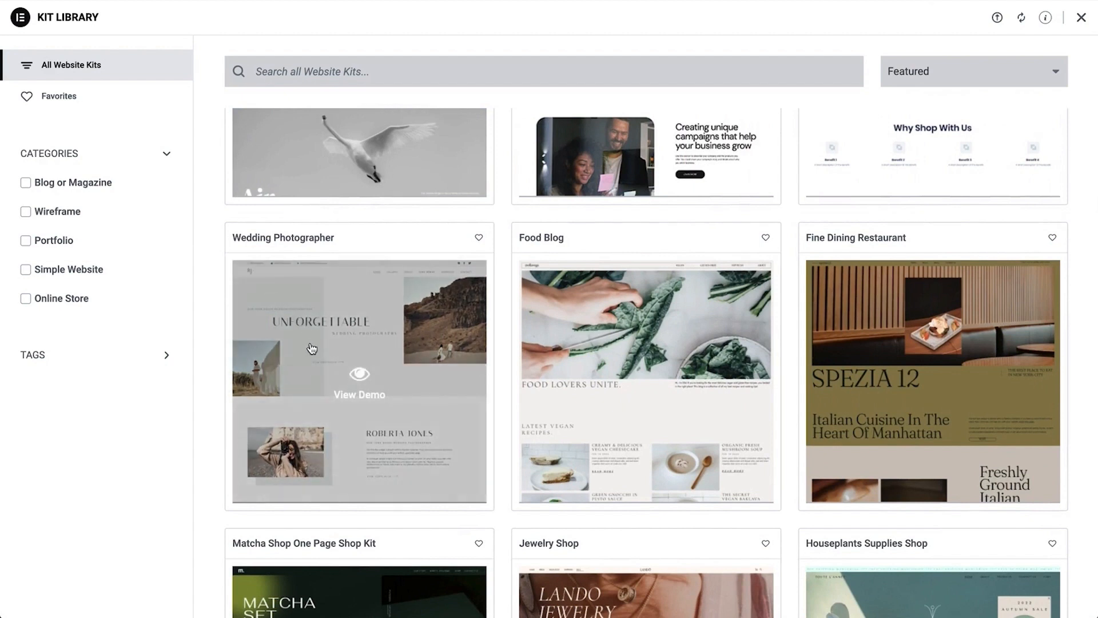
{"action": "left_click", "coordinate": [355, 376]}
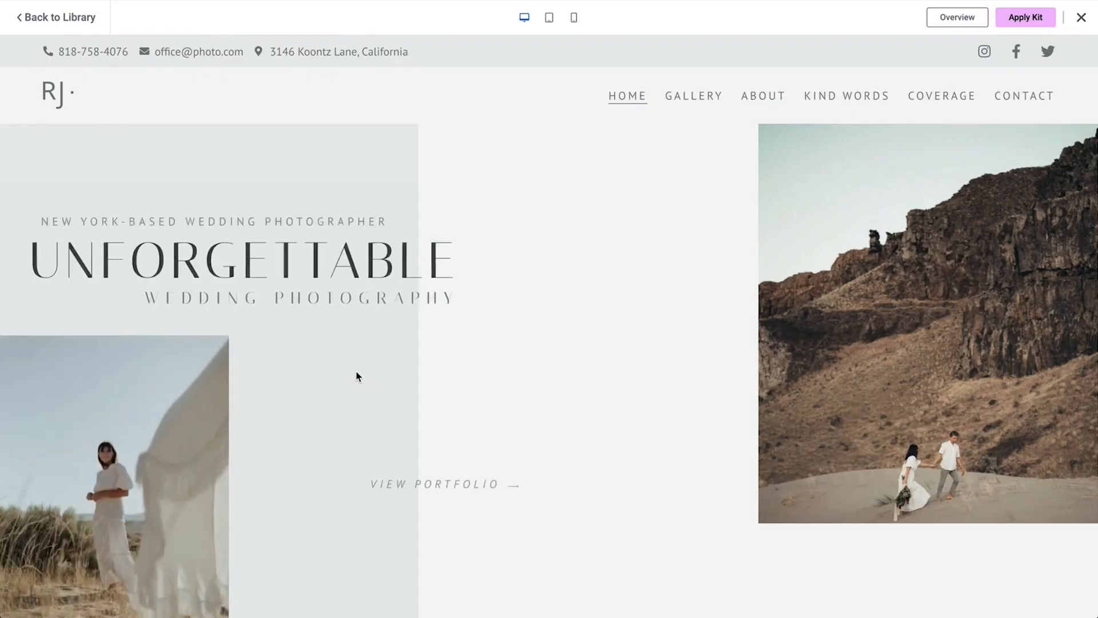
Scroll through the Wedding Photographer demo and its Gallery page, then switch to mobile preview
{"action": "scroll", "coordinate": [646, 188], "scroll_direction": "down", "scroll_amount": 15}
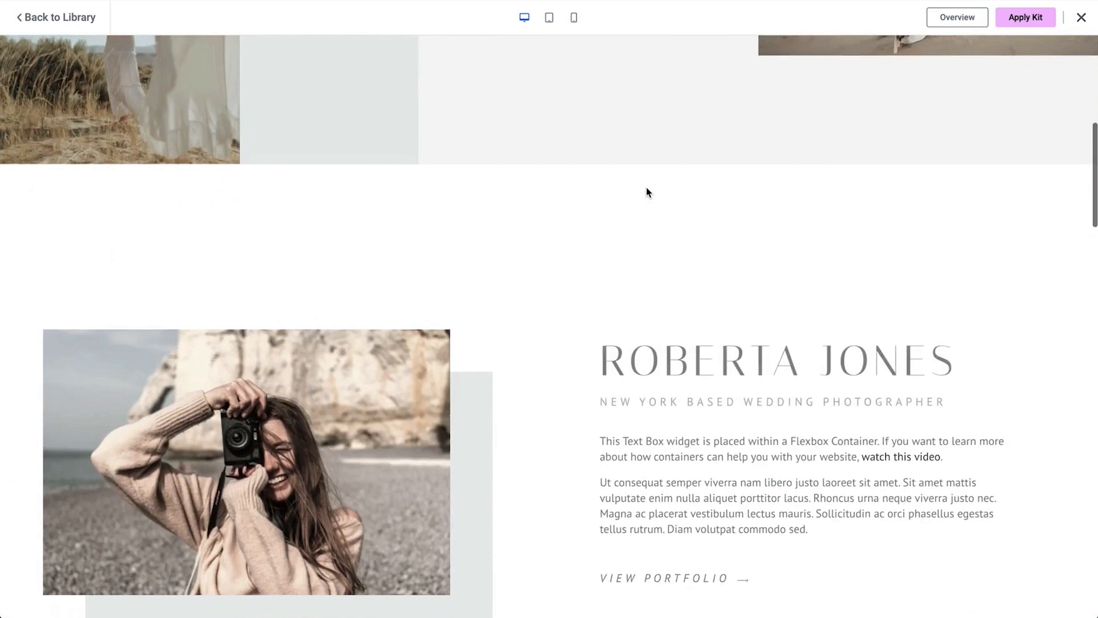
{"action": "scroll", "coordinate": [646, 191], "scroll_direction": "down", "scroll_amount": 10}
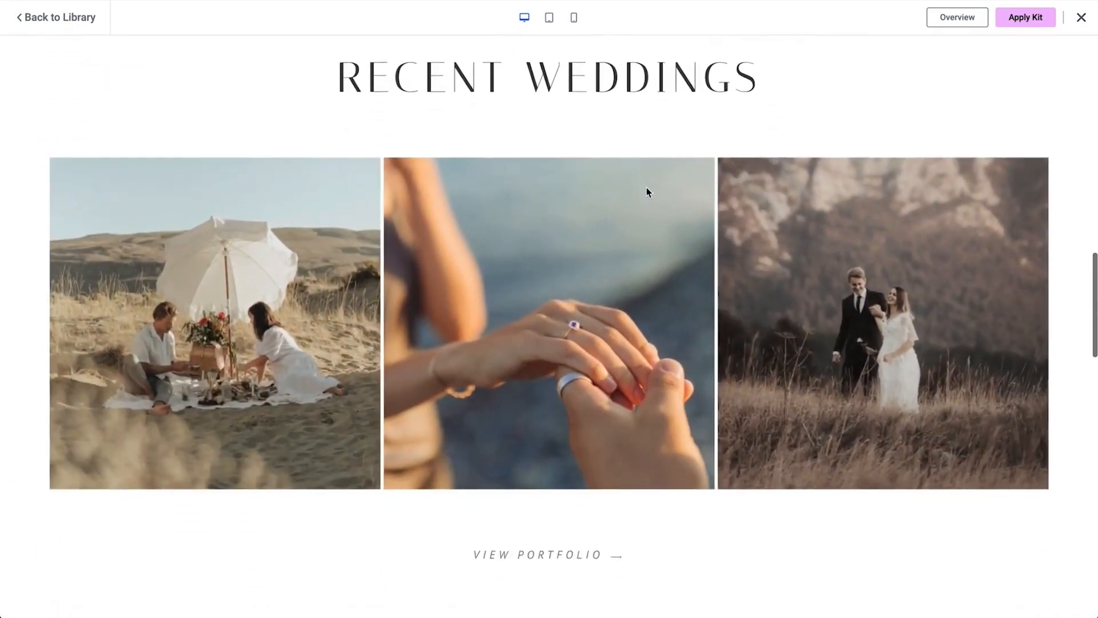
{"action": "scroll", "coordinate": [649, 192], "scroll_direction": "down", "scroll_amount": 10}
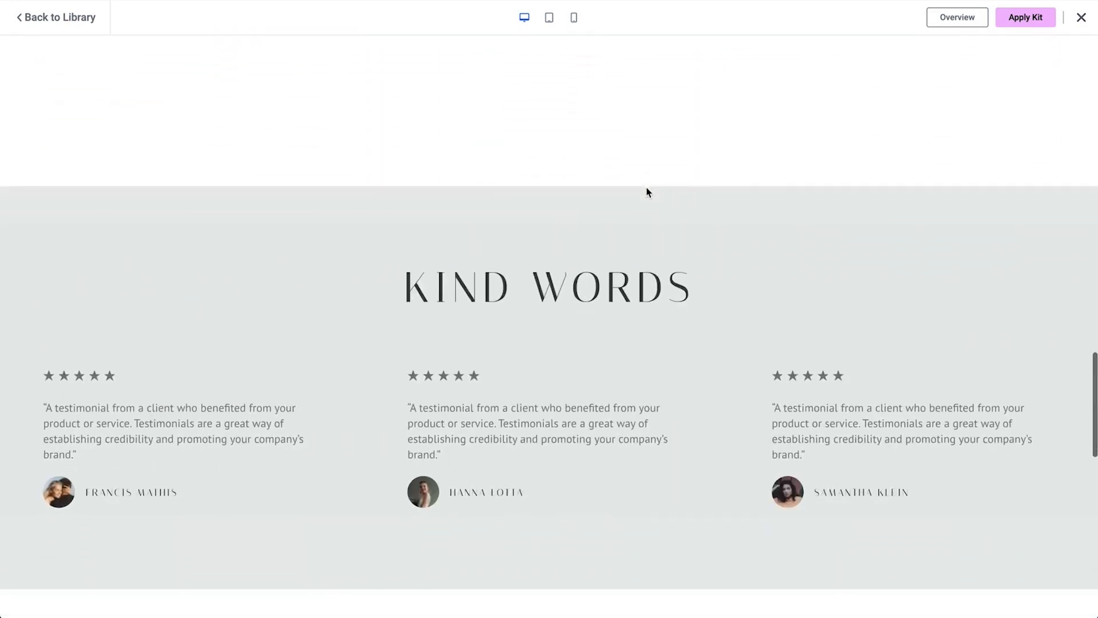
{"action": "scroll", "coordinate": [646, 192], "scroll_direction": "up", "scroll_amount": 20}
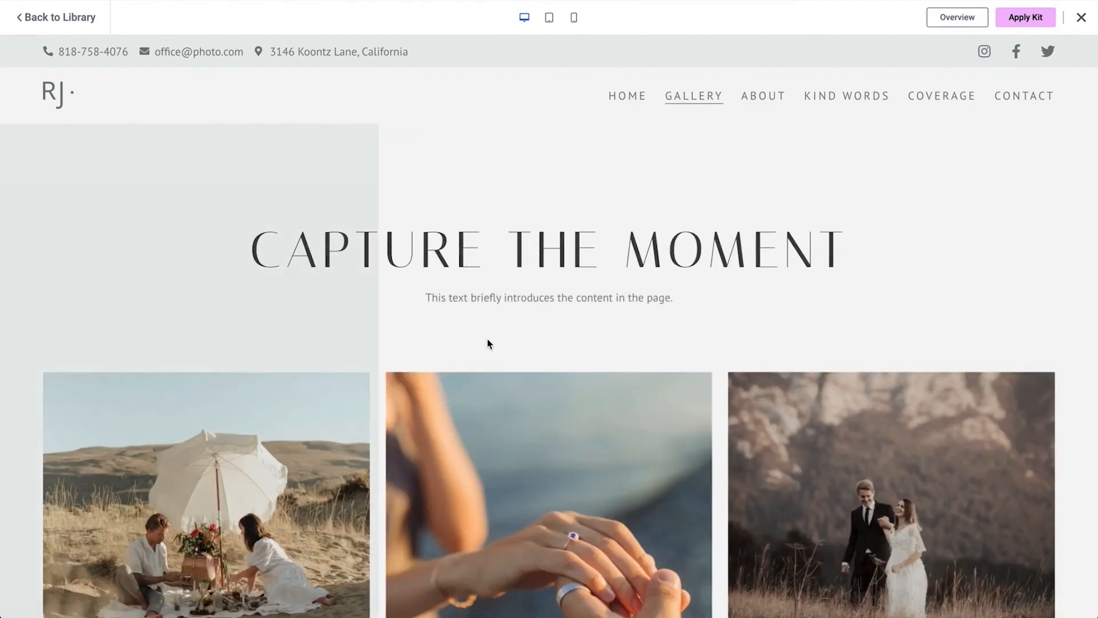
{"action": "scroll", "coordinate": [487, 338], "scroll_direction": "down", "scroll_amount": 10}
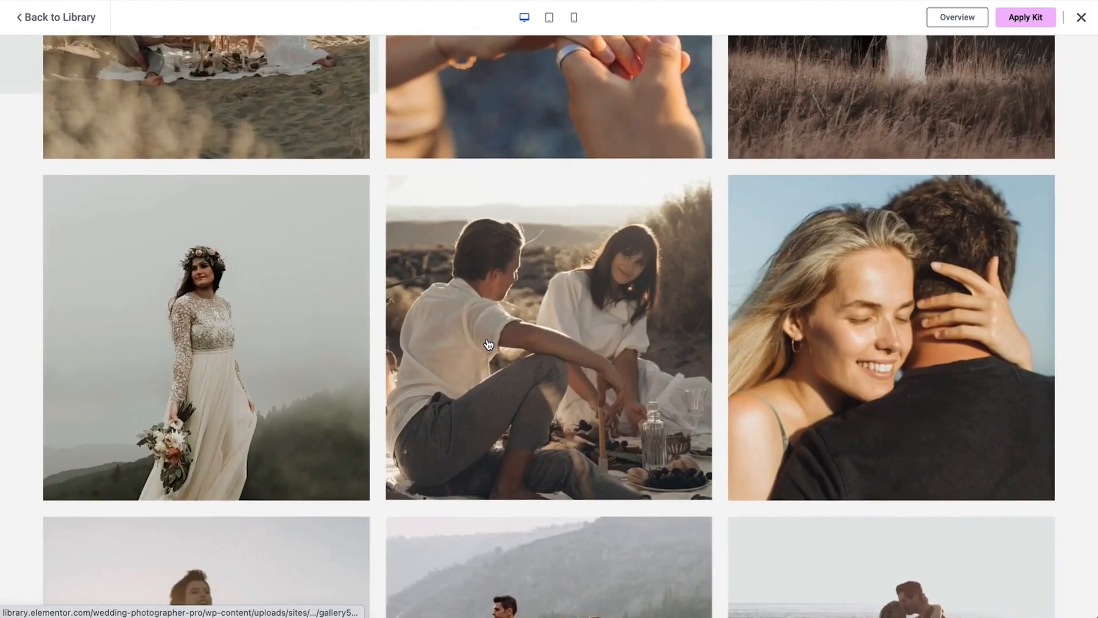
{"action": "scroll", "coordinate": [487, 342], "scroll_direction": "down", "scroll_amount": 13}
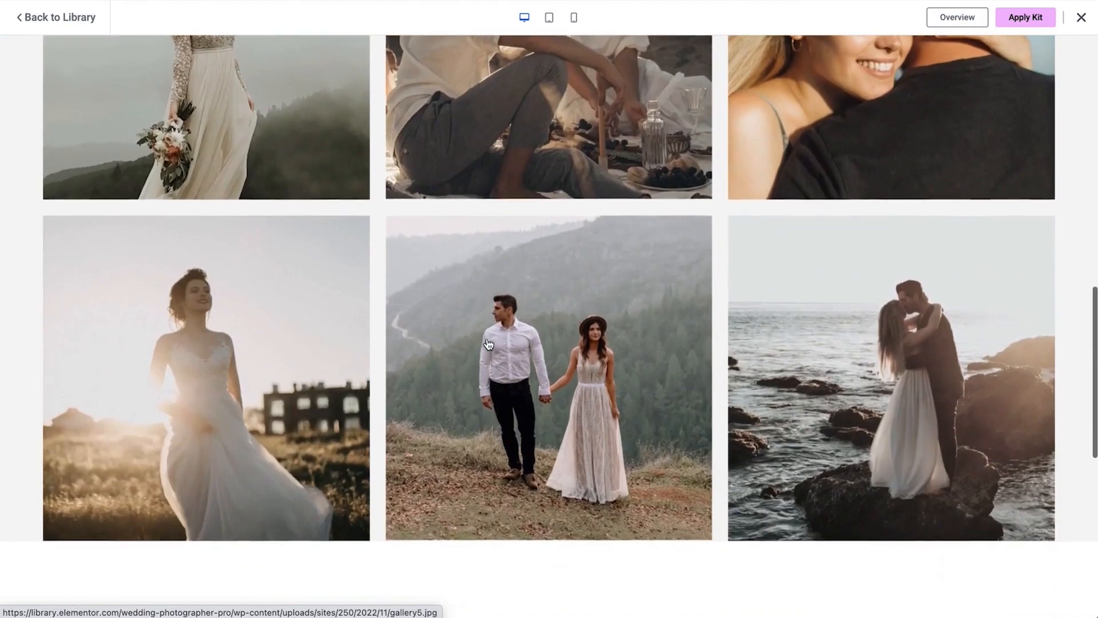
{"action": "scroll", "coordinate": [488, 342], "scroll_direction": "up", "scroll_amount": 20}
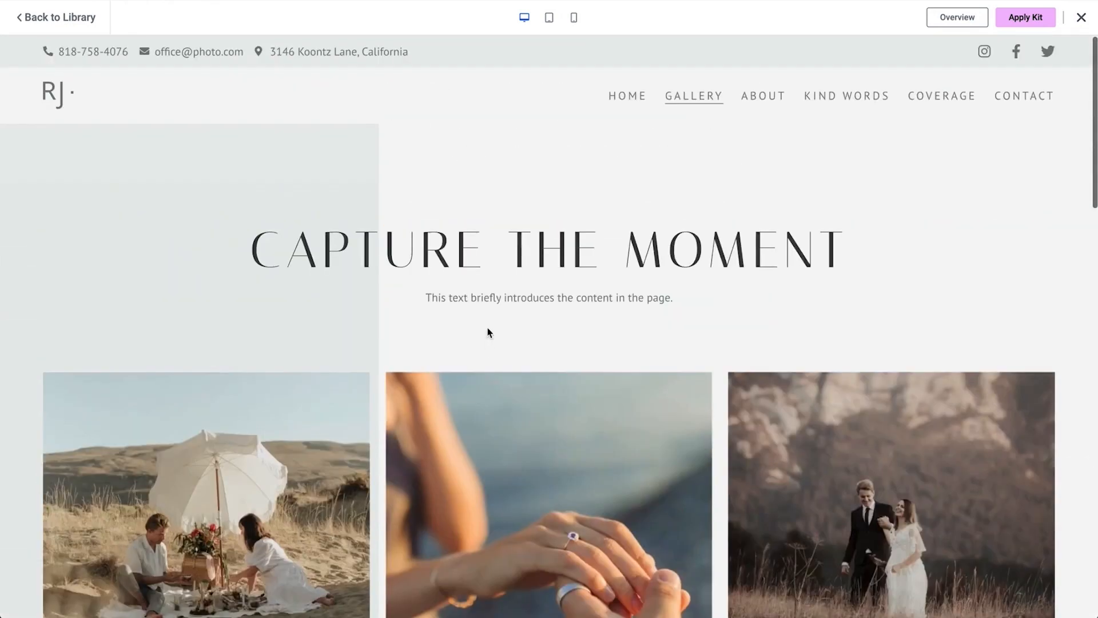
{"action": "left_click", "coordinate": [574, 18]}
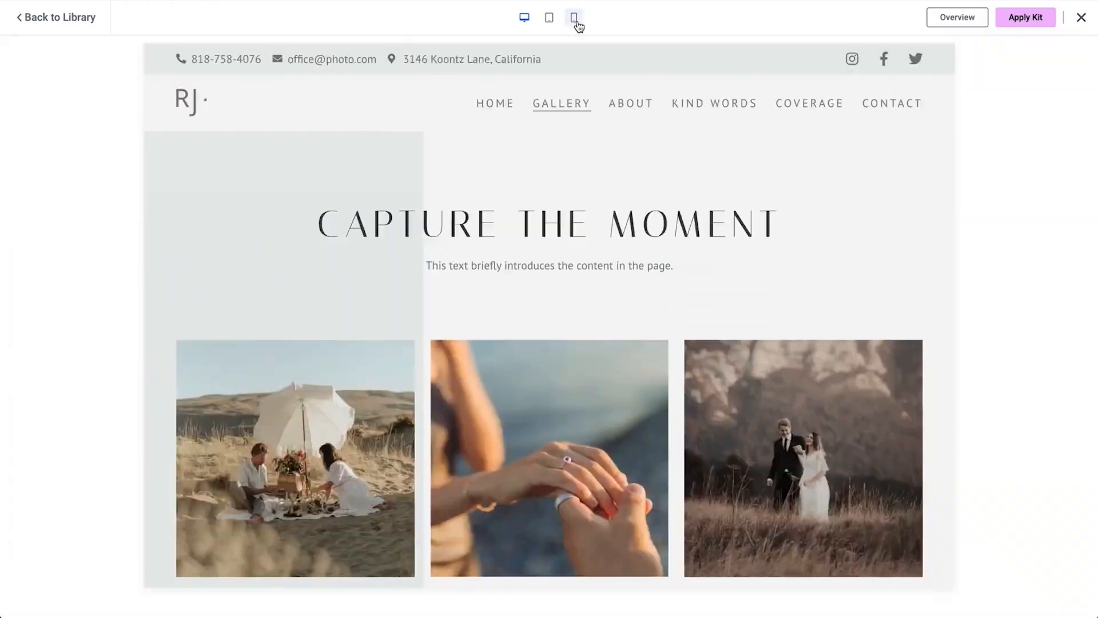
Apply all parts of the Wedding Photographer kit, importing 7 pages and 6 menu items
{"action": "scroll", "coordinate": [528, 393], "scroll_direction": "down", "scroll_amount": 1}
{"action": "scroll", "coordinate": [529, 393], "scroll_direction": "down", "scroll_amount": 8}
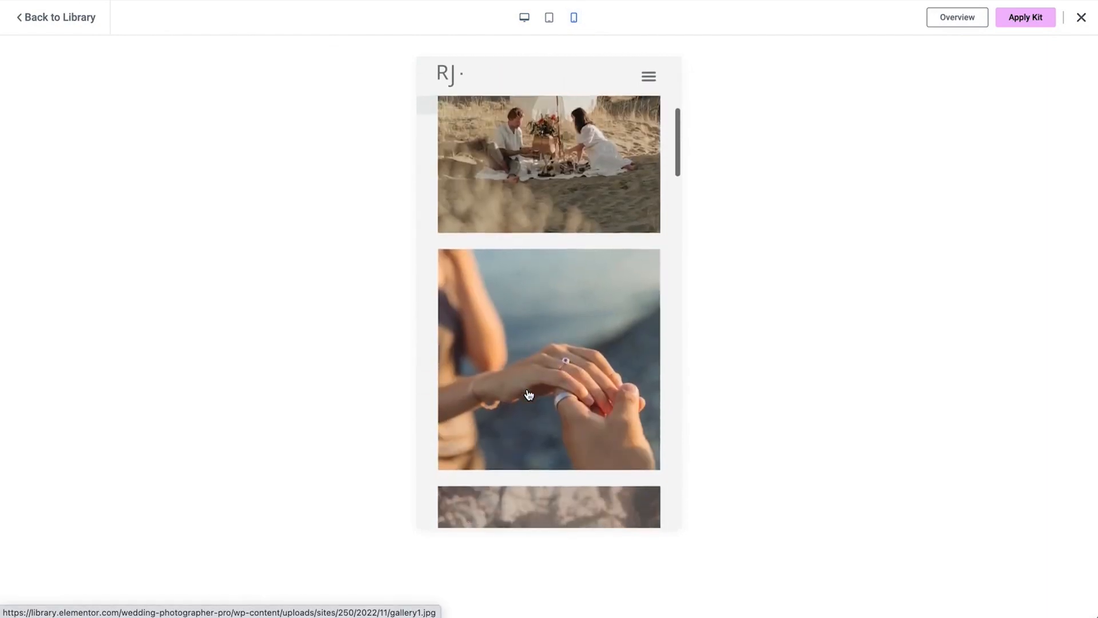
{"action": "scroll", "coordinate": [528, 393], "scroll_direction": "down", "scroll_amount": 8}
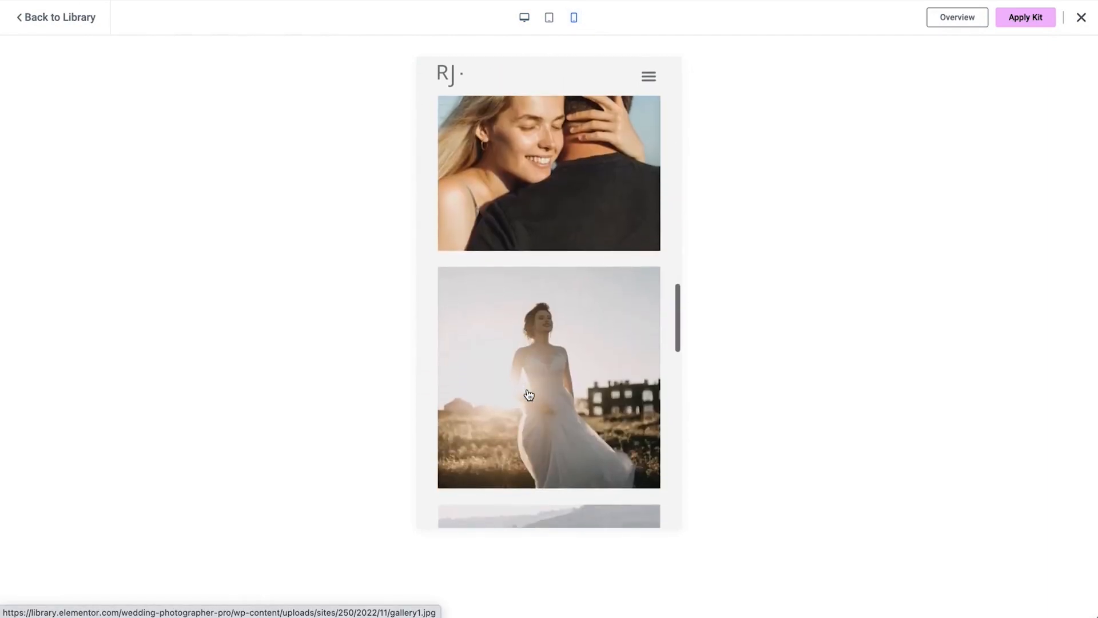
{"action": "scroll", "coordinate": [529, 395], "scroll_direction": "down", "scroll_amount": 8}
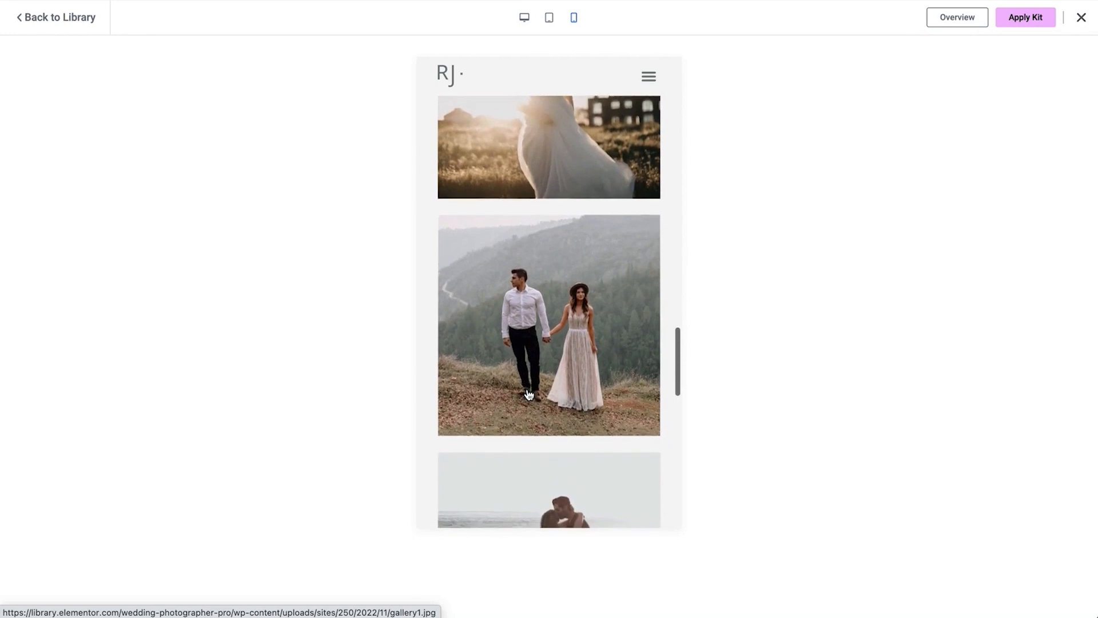
{"action": "scroll", "coordinate": [528, 395], "scroll_direction": "down", "scroll_amount": 2}
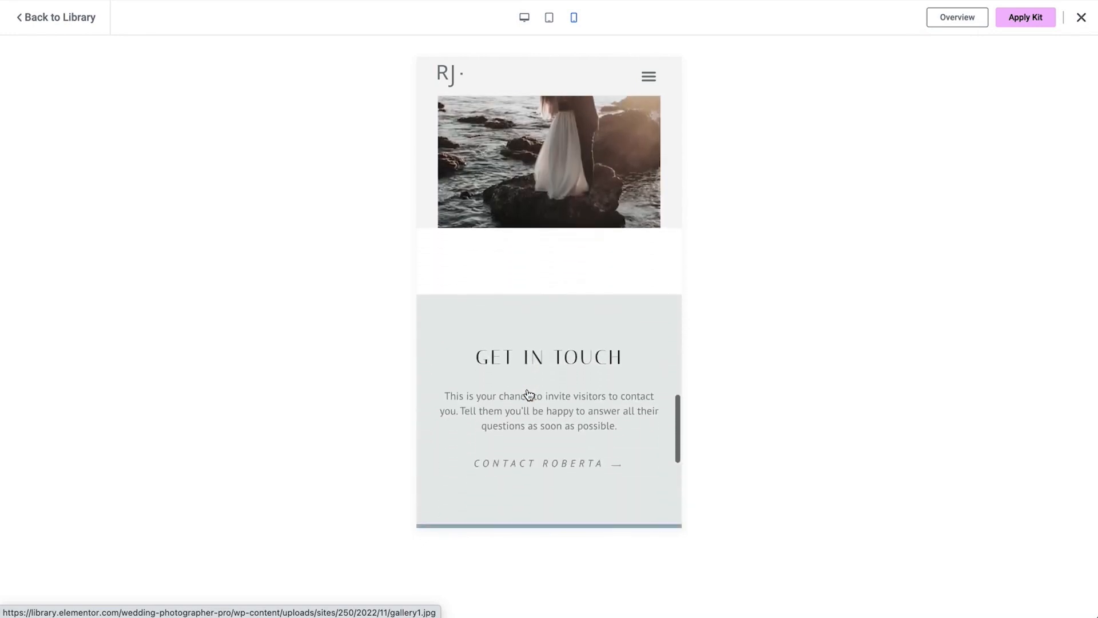
{"action": "scroll", "coordinate": [529, 395], "scroll_direction": "up", "scroll_amount": 20}
{"action": "scroll", "coordinate": [528, 394], "scroll_direction": "up", "scroll_amount": 5}
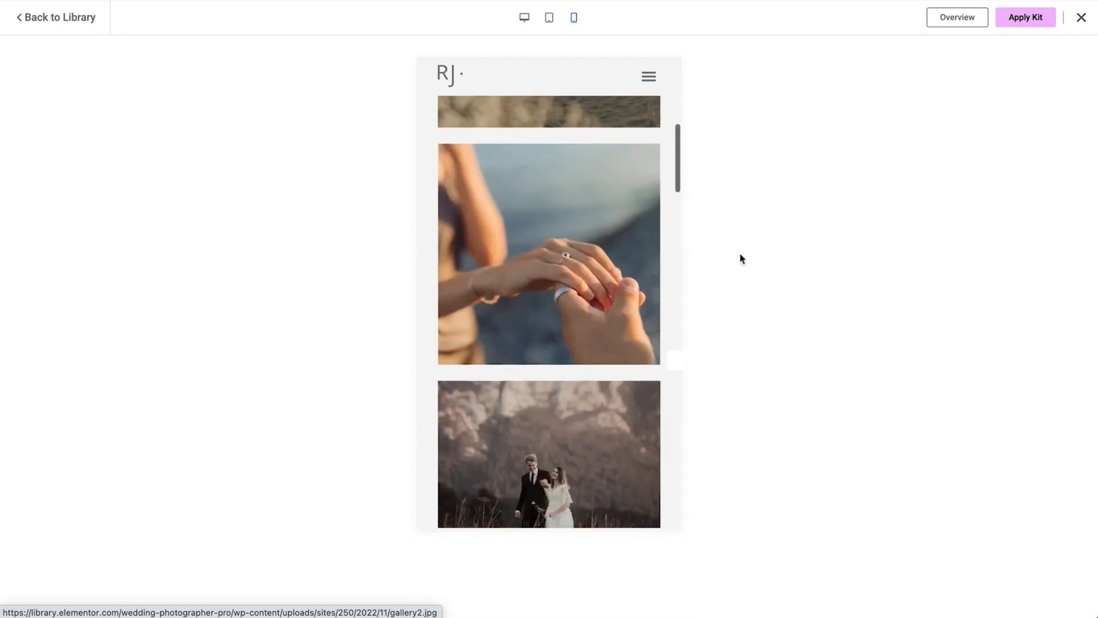
{"action": "left_click", "coordinate": [1026, 22]}
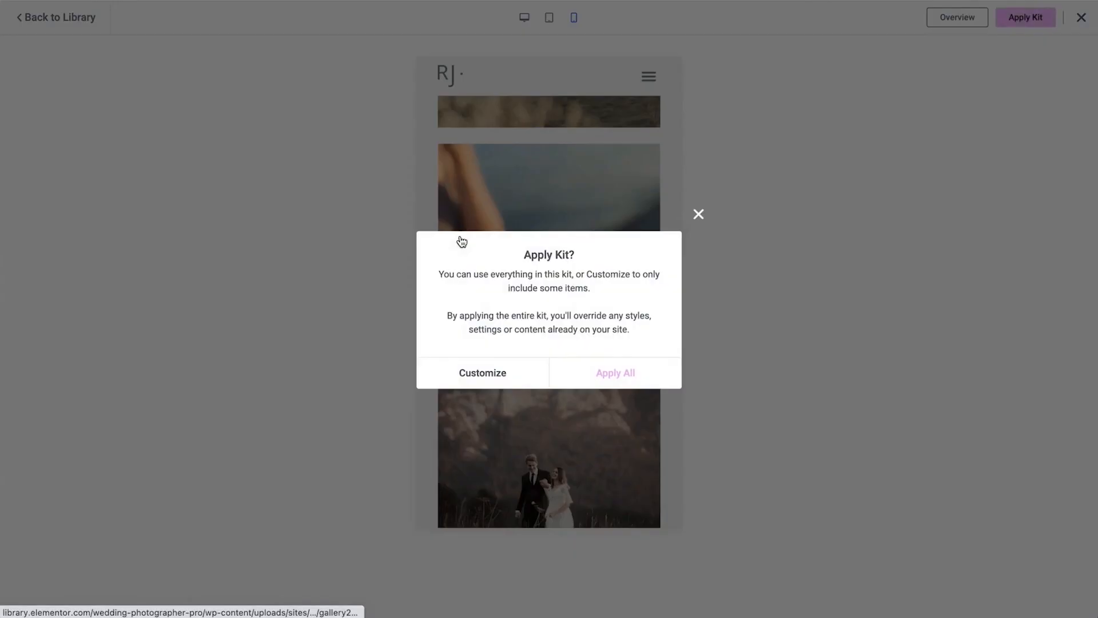
{"action": "left_click", "coordinate": [591, 384]}
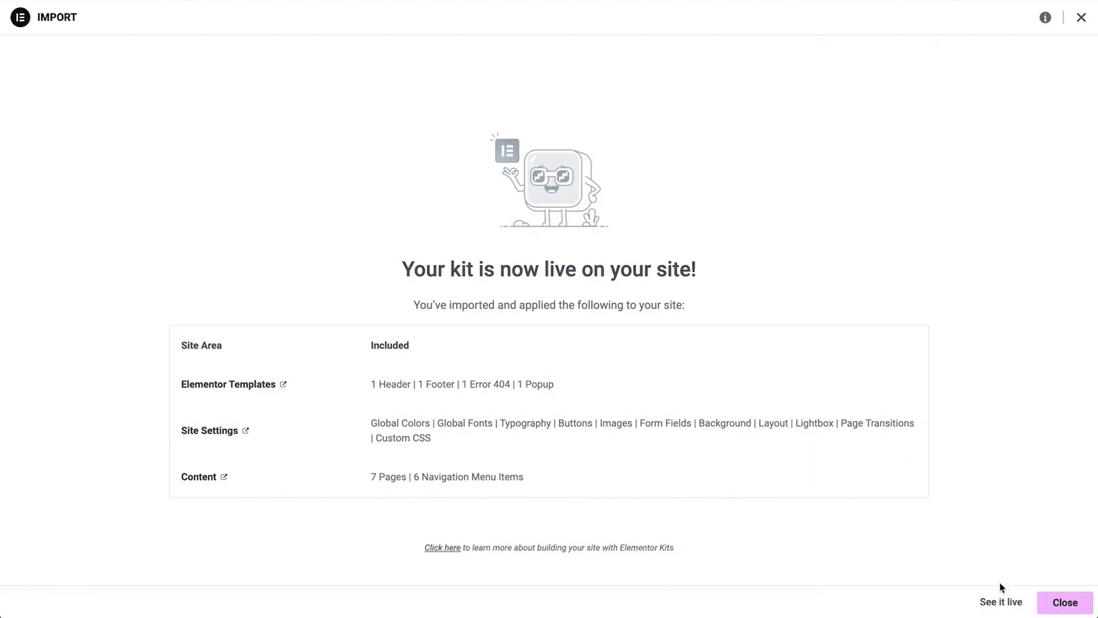
View the newly imported homepage live and scroll through its sections
{"action": "left_click", "coordinate": [1001, 602]}
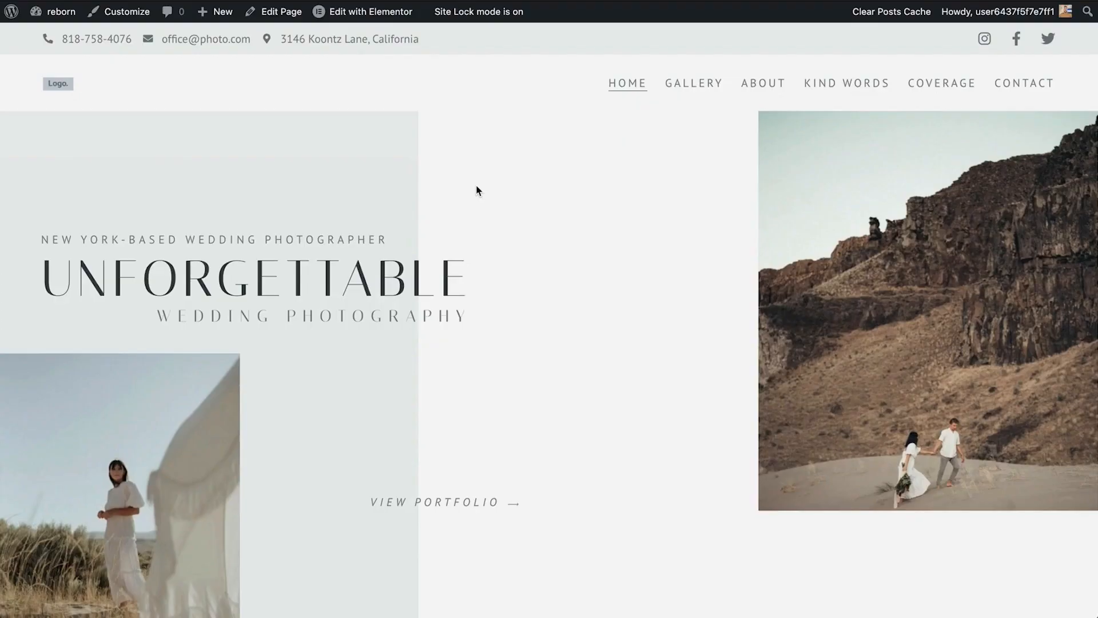
{"action": "scroll", "coordinate": [478, 190], "scroll_direction": "down", "scroll_amount": 5}
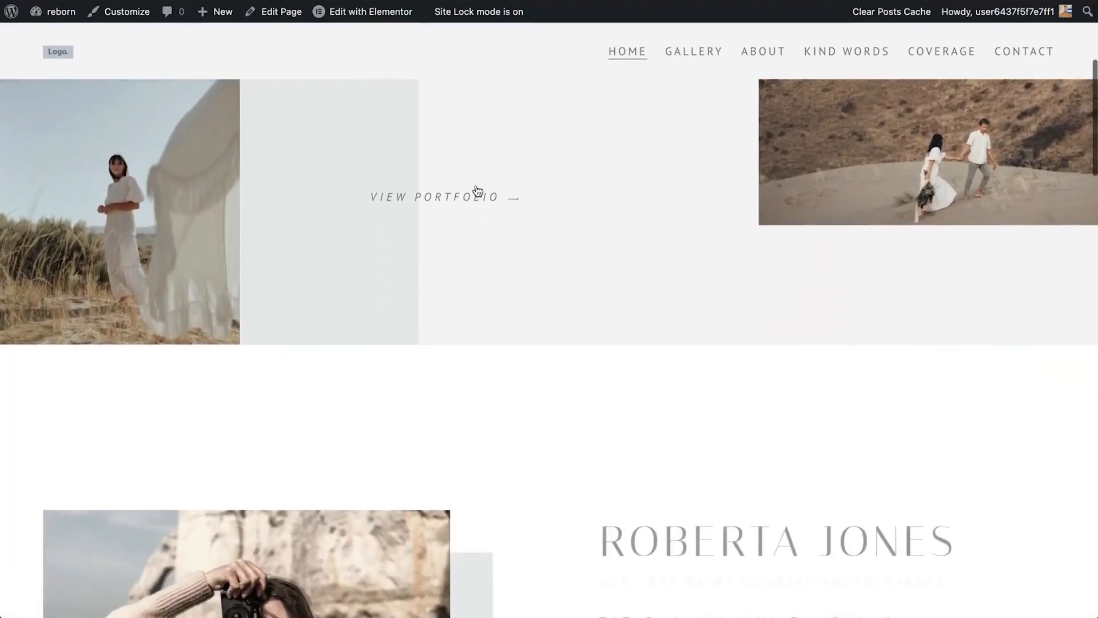
{"action": "scroll", "coordinate": [477, 191], "scroll_direction": "down", "scroll_amount": 6}
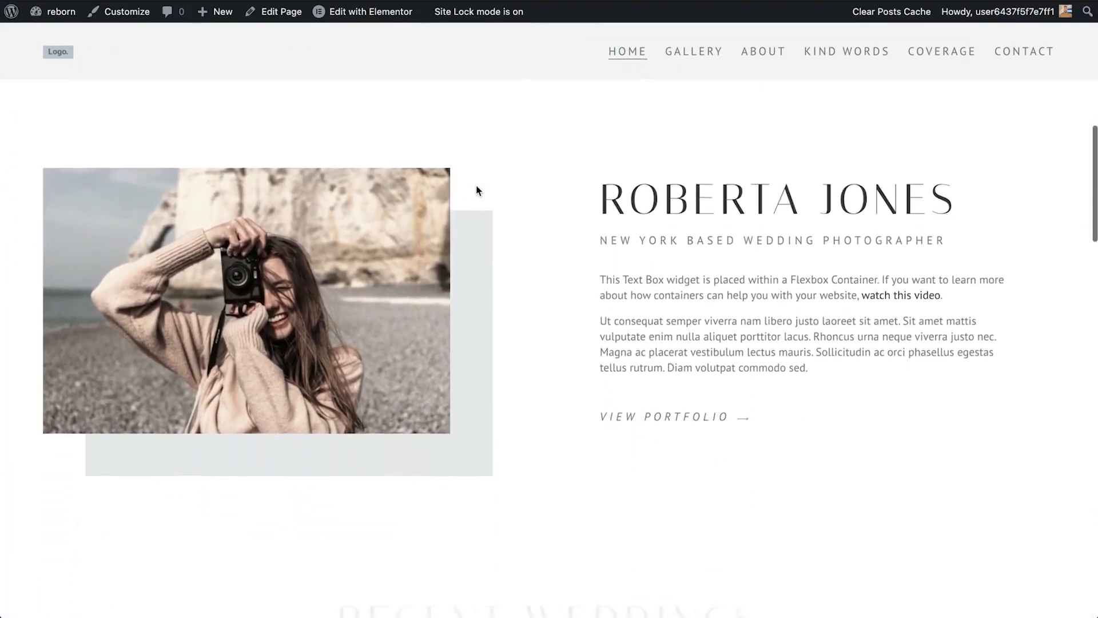
{"action": "scroll", "coordinate": [478, 191], "scroll_direction": "down", "scroll_amount": 6}
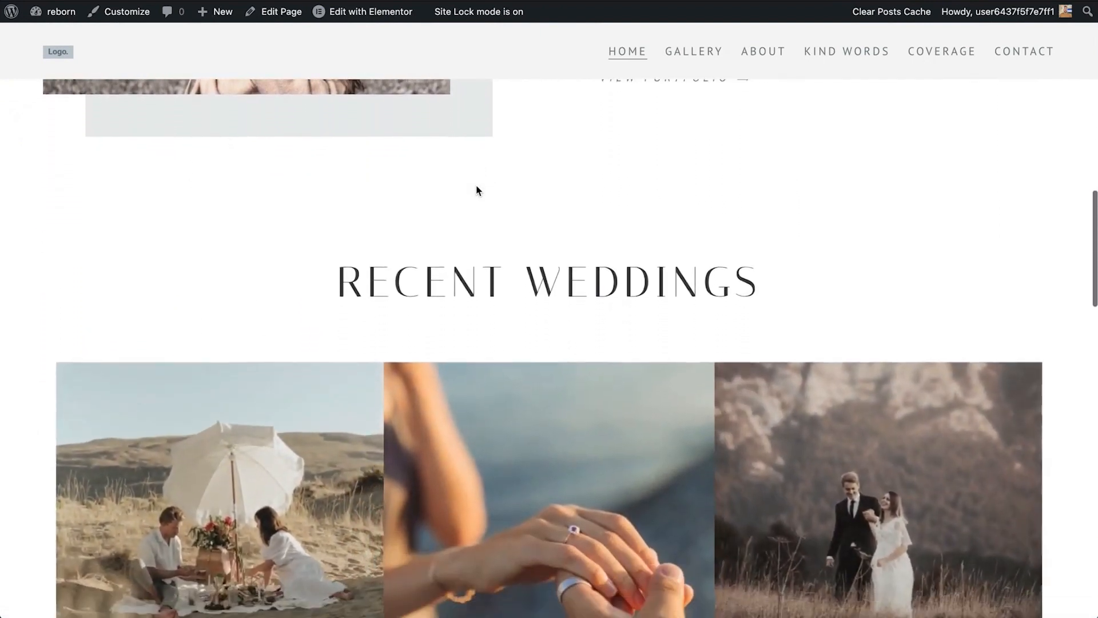
{"action": "scroll", "coordinate": [477, 190], "scroll_direction": "down", "scroll_amount": 7}
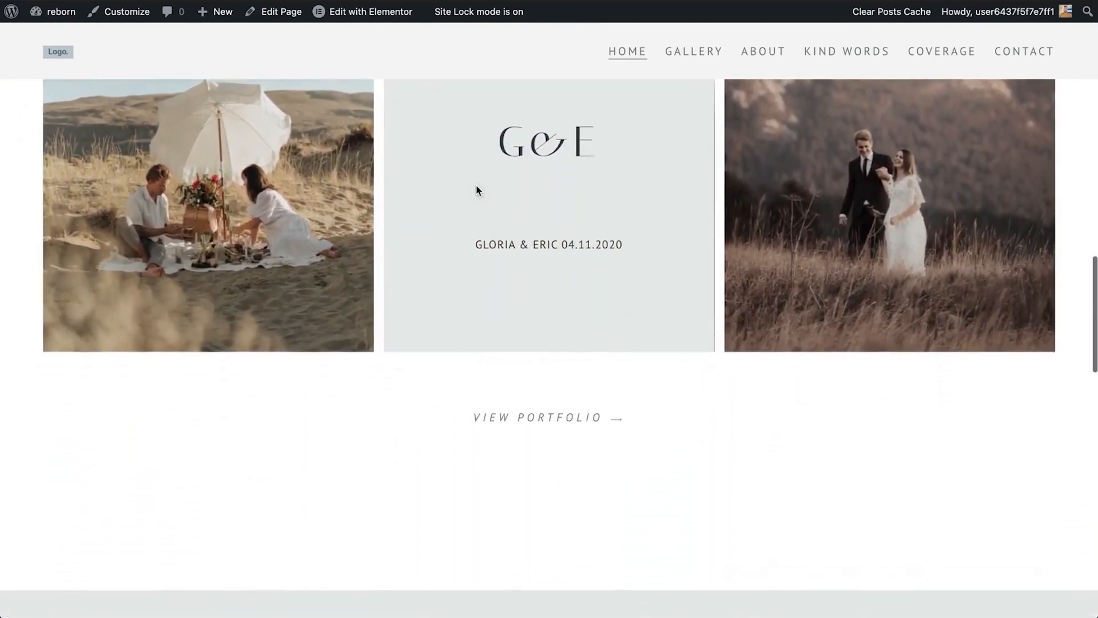
{"action": "scroll", "coordinate": [477, 191], "scroll_direction": "down", "scroll_amount": 3}
{"action": "scroll", "coordinate": [478, 190], "scroll_direction": "down", "scroll_amount": 6}
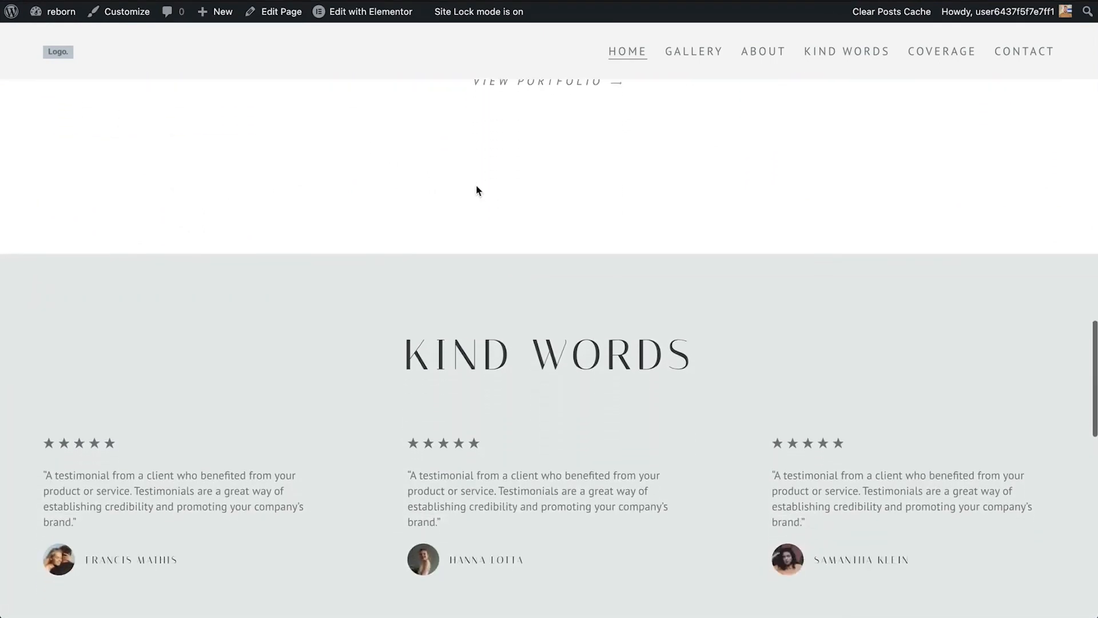
{"action": "scroll", "coordinate": [477, 190], "scroll_direction": "down", "scroll_amount": 1}
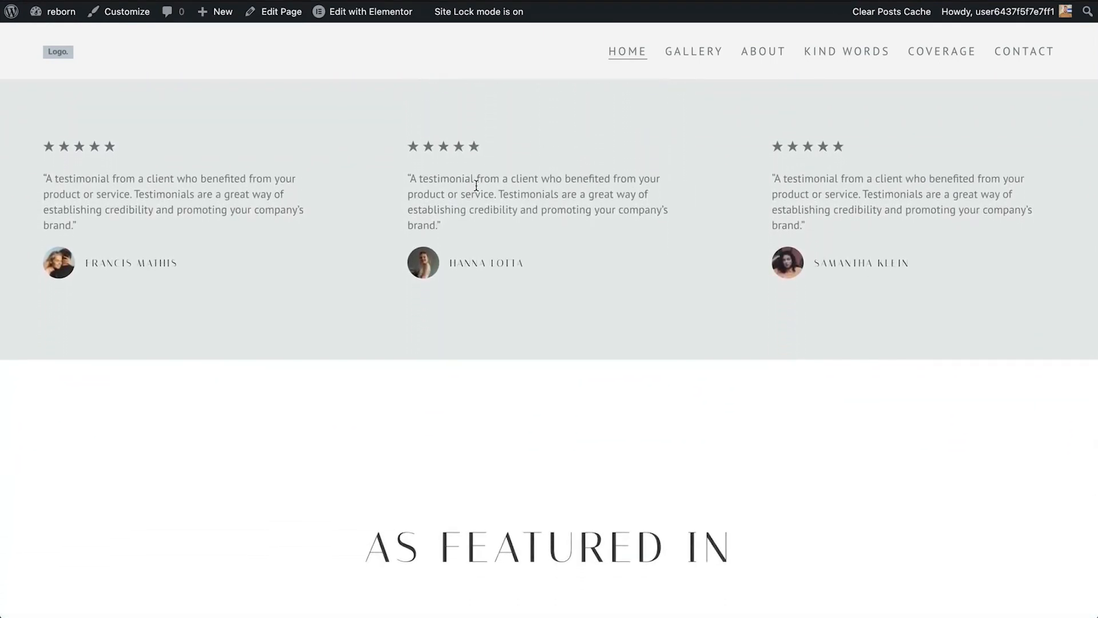
Close the 25% off discount popup and return to the WordPress dashboard
{"action": "scroll", "coordinate": [476, 188], "scroll_direction": "down", "scroll_amount": 5}
{"action": "scroll", "coordinate": [478, 190], "scroll_direction": "down", "scroll_amount": 3}
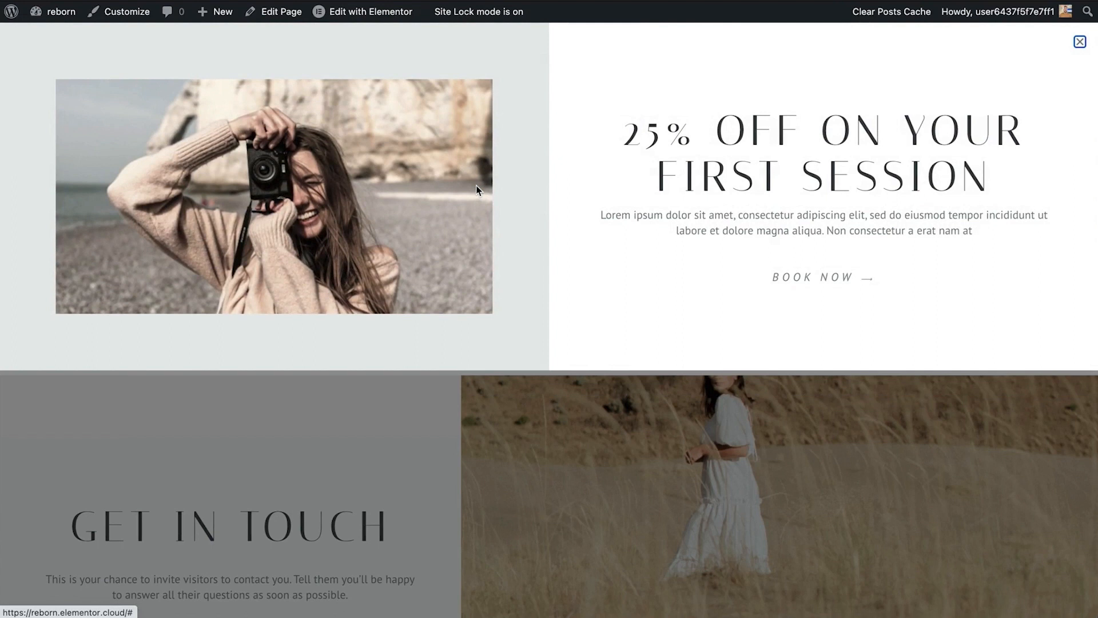
{"action": "left_click", "coordinate": [1081, 44]}
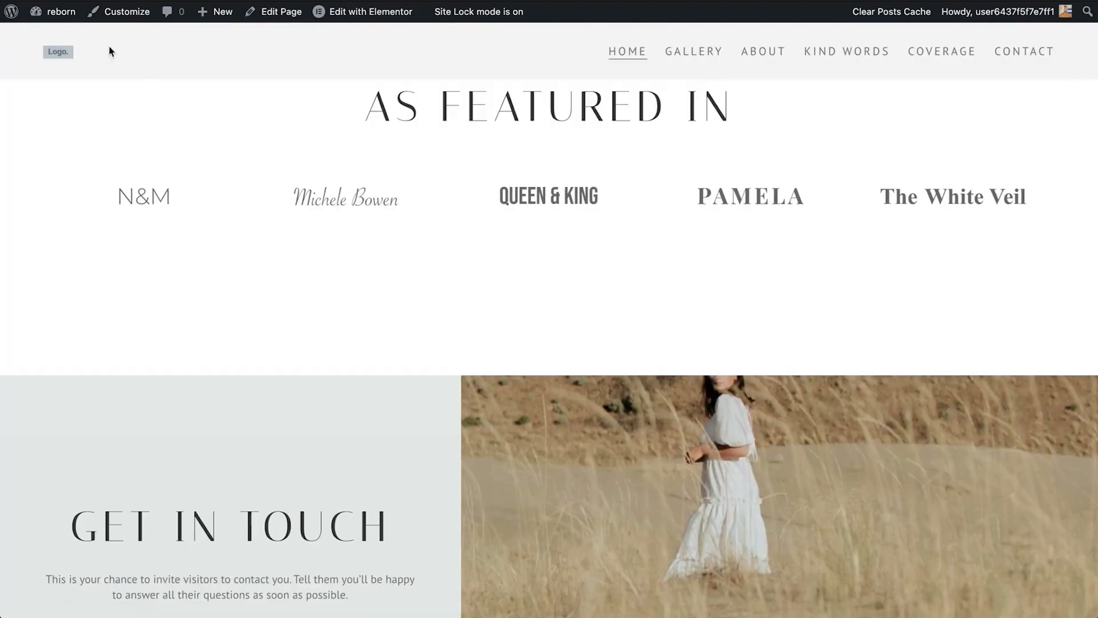
{"action": "left_click", "coordinate": [69, 38]}
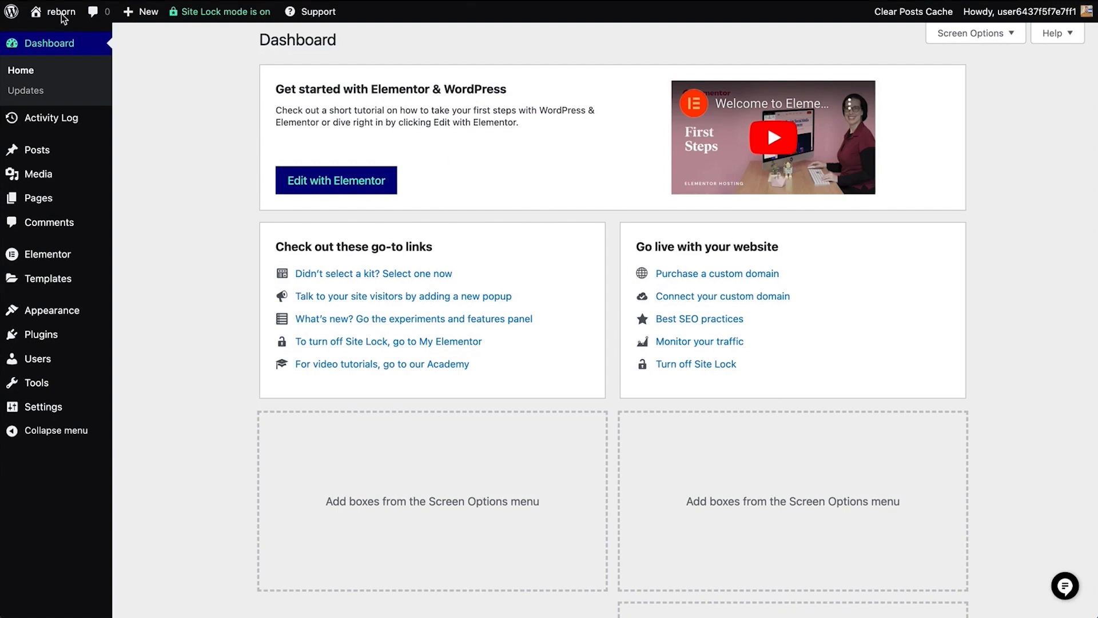
{"action": "mouse_move", "coordinate": [62, 16]}
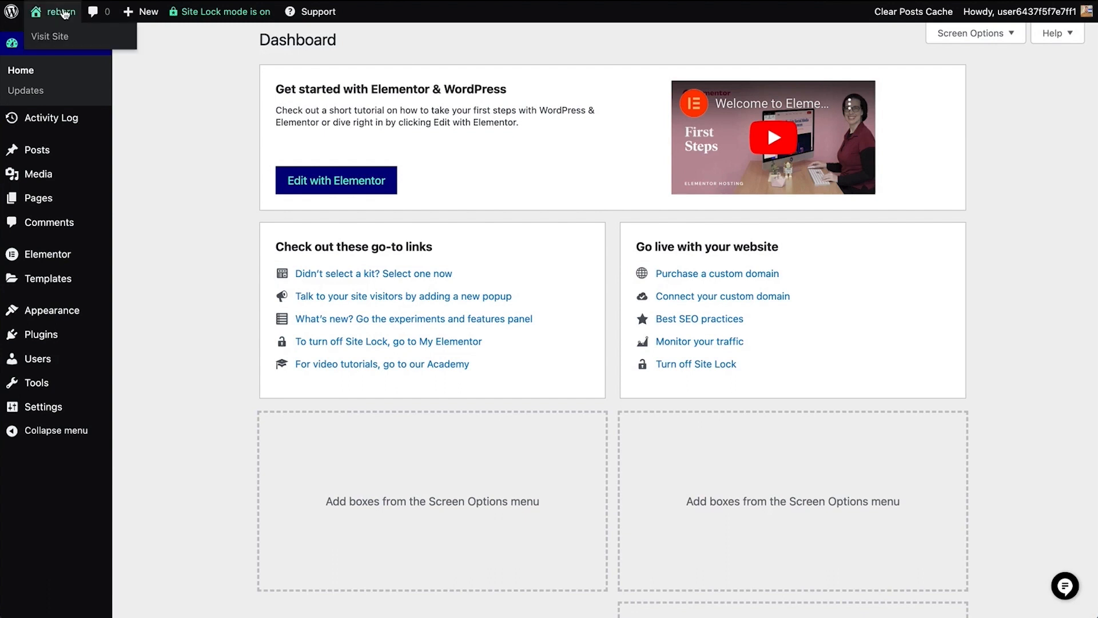
{"action": "left_click", "coordinate": [50, 36]}
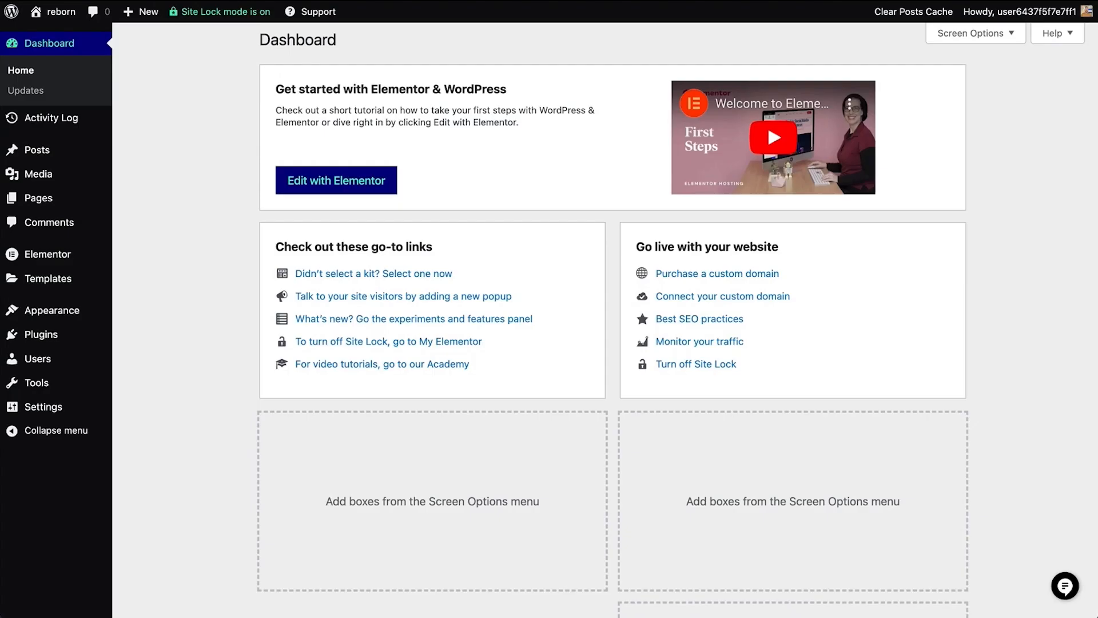
{"action": "mouse_move", "coordinate": [132, 13]}
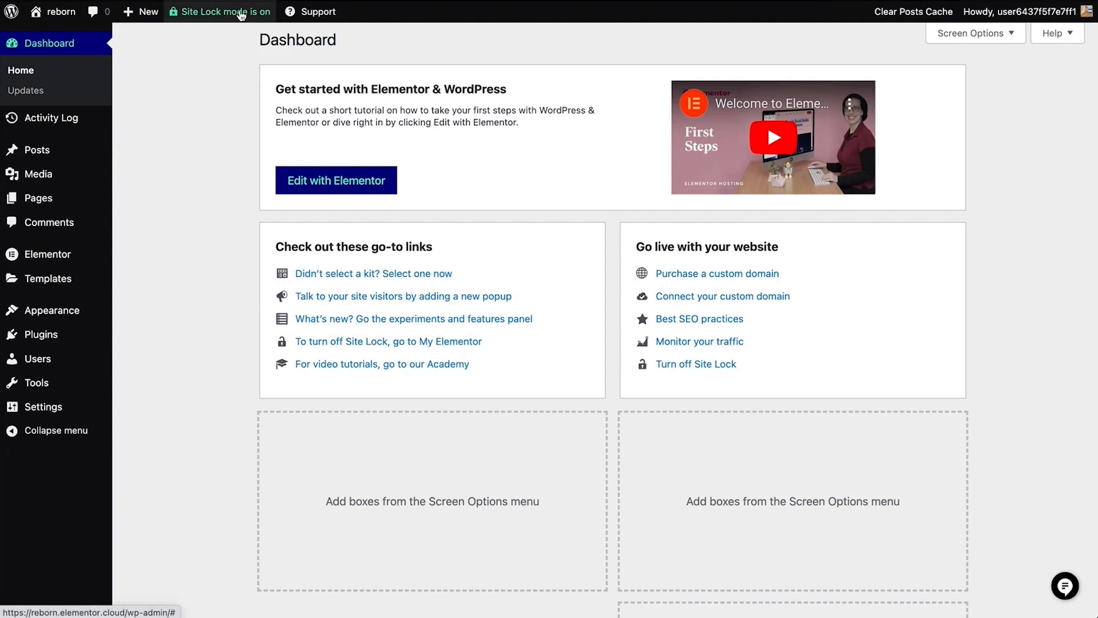
{"action": "mouse_move", "coordinate": [995, 20]}
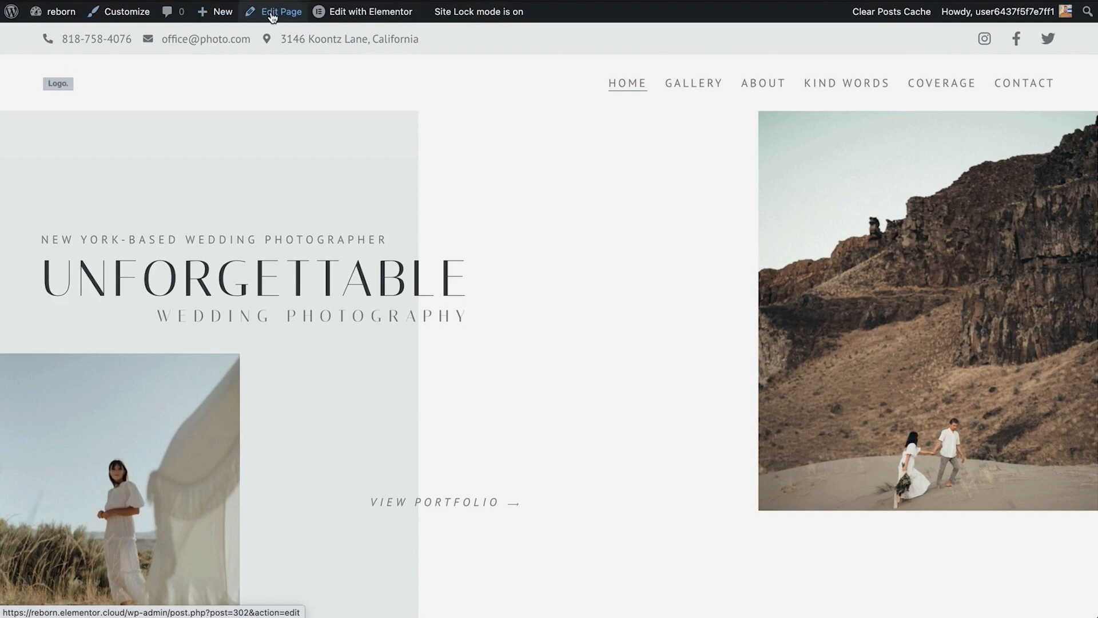
{"action": "mouse_move", "coordinate": [370, 14]}
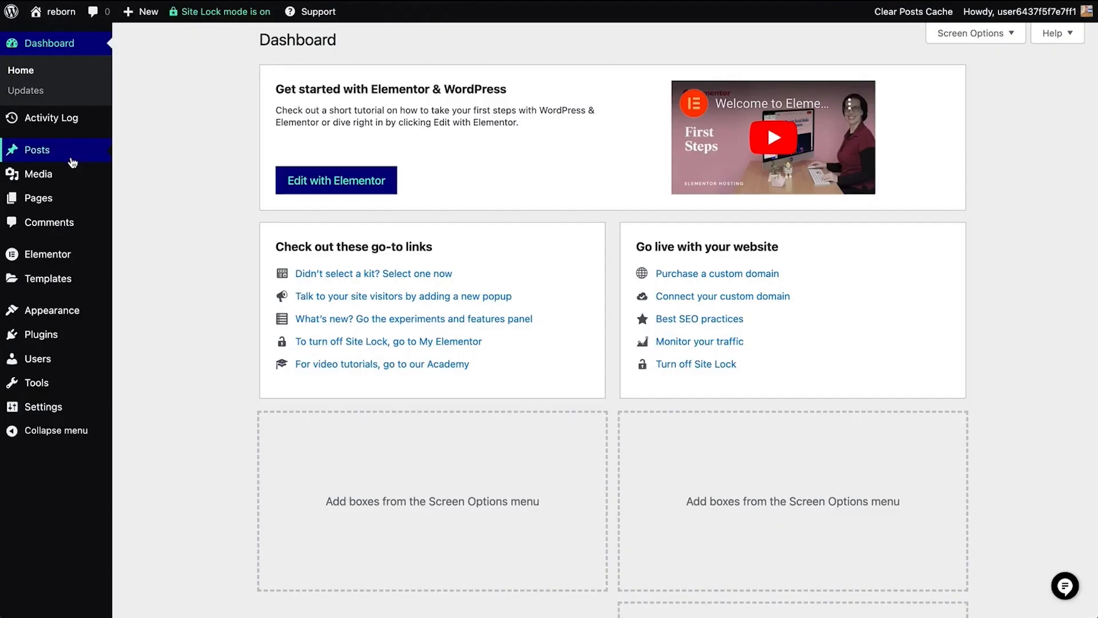
{"action": "mouse_move", "coordinate": [73, 162]}
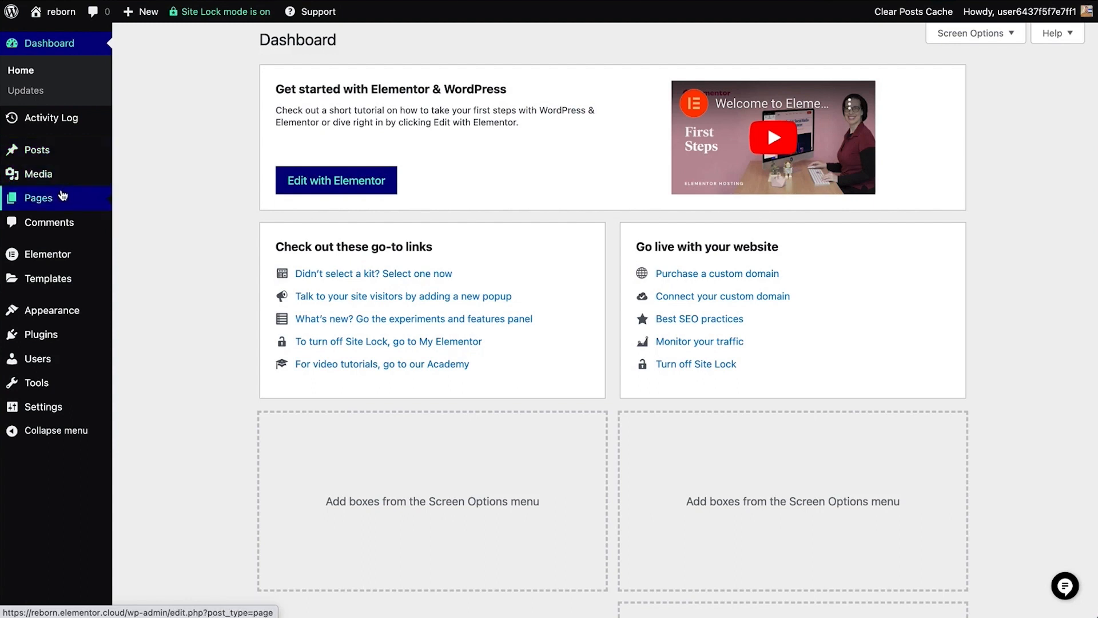
{"action": "mouse_move", "coordinate": [63, 184]}
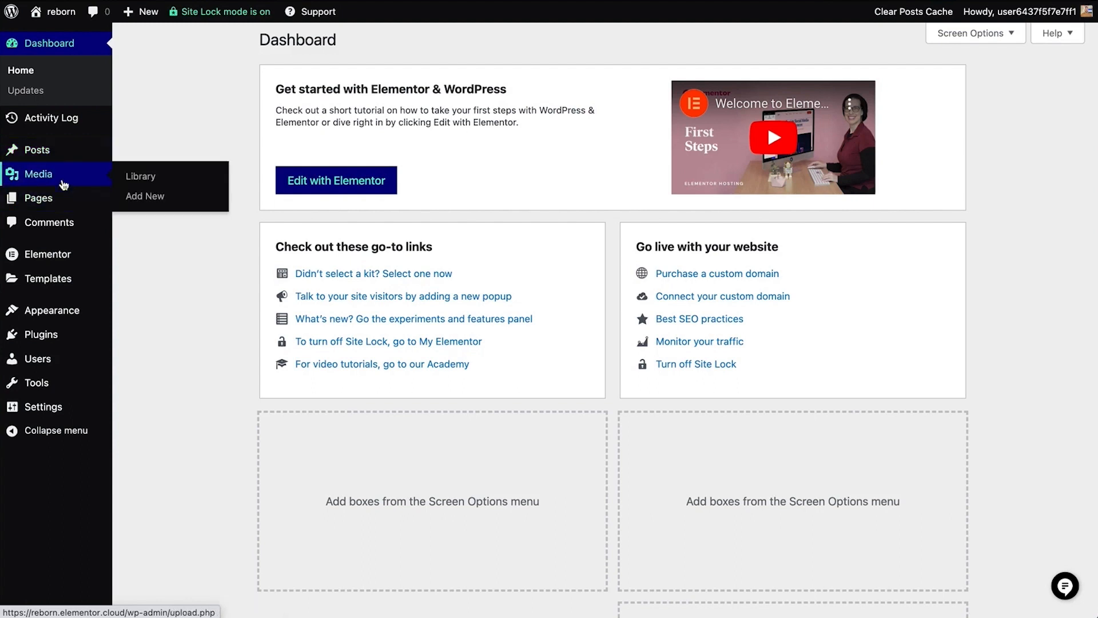
Open the Media Library, then go to Pages > All Pages listing the 8 imported pages
{"action": "left_click", "coordinate": [130, 182]}
{"action": "mouse_move", "coordinate": [48, 198]}
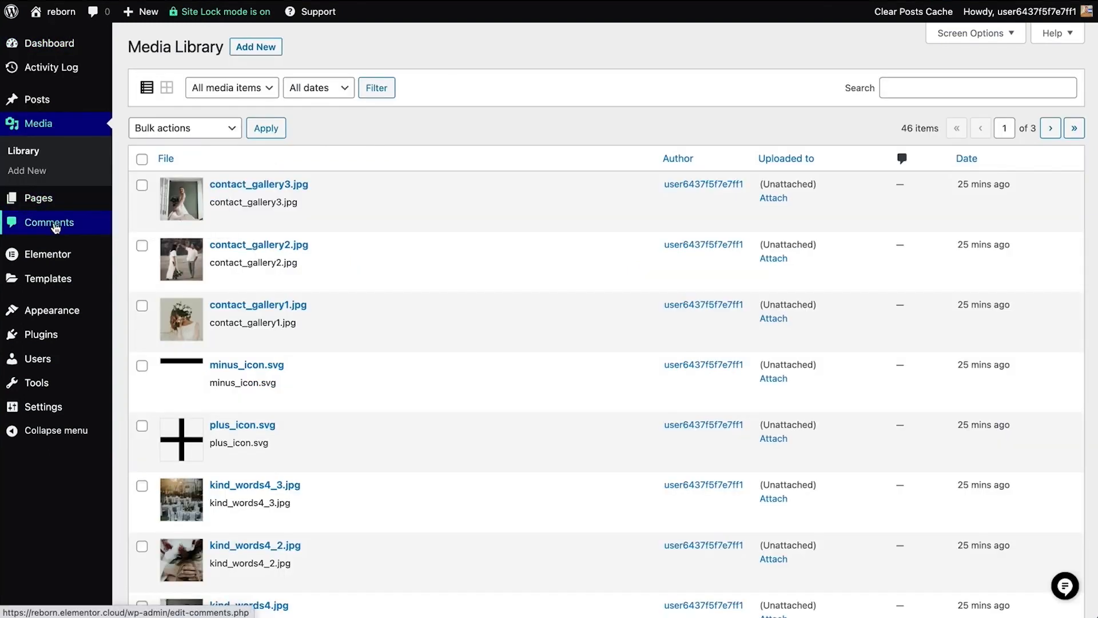
{"action": "mouse_move", "coordinate": [51, 254]}
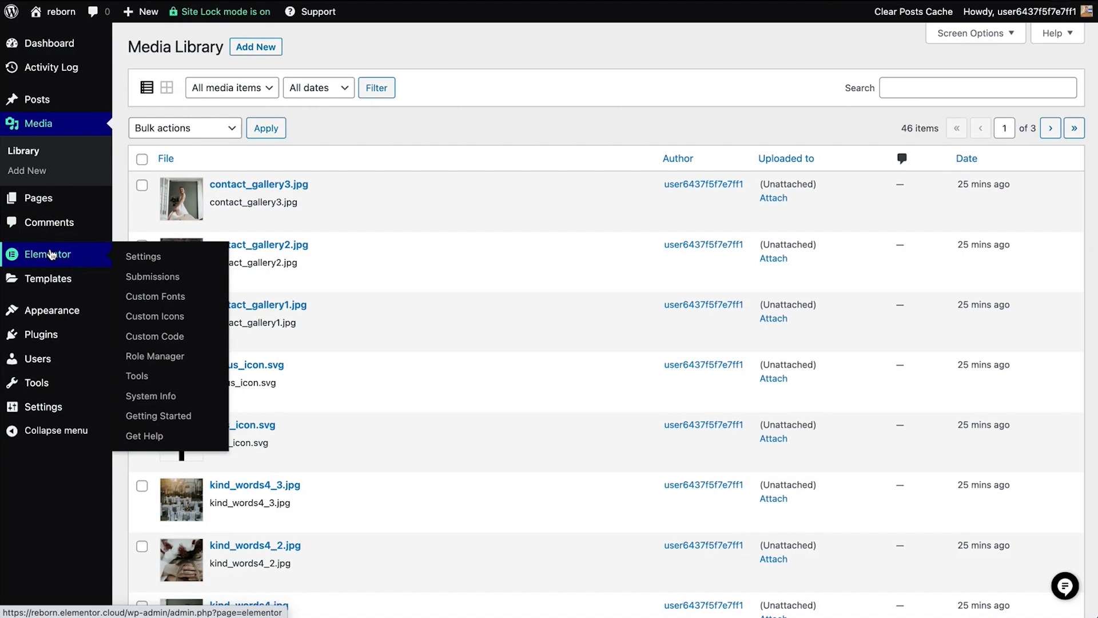
{"action": "mouse_move", "coordinate": [42, 288]}
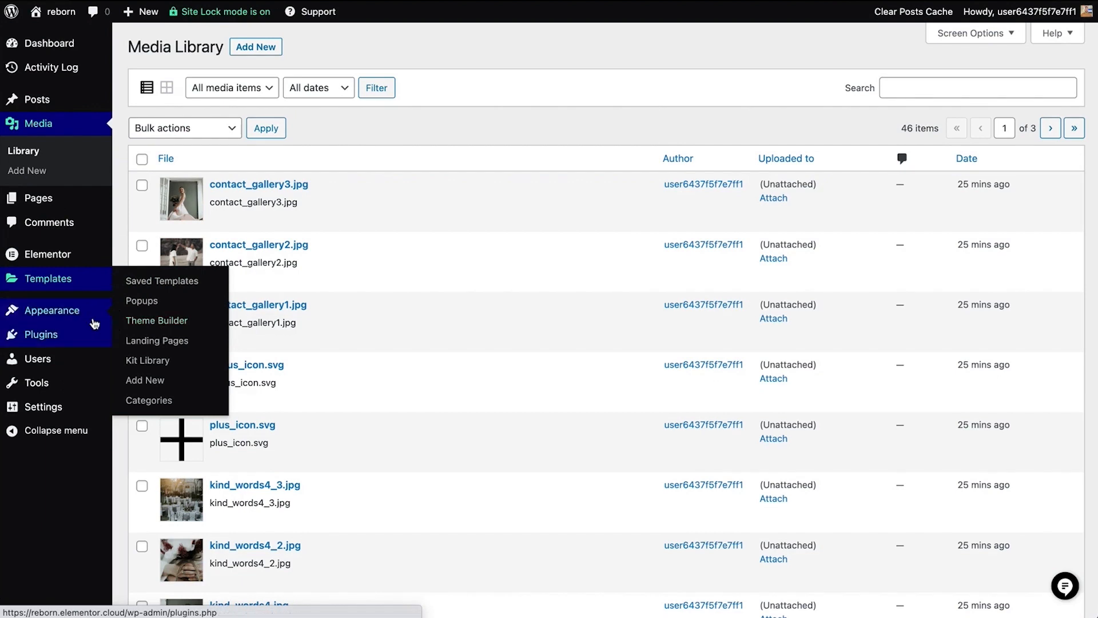
{"action": "mouse_move", "coordinate": [76, 320]}
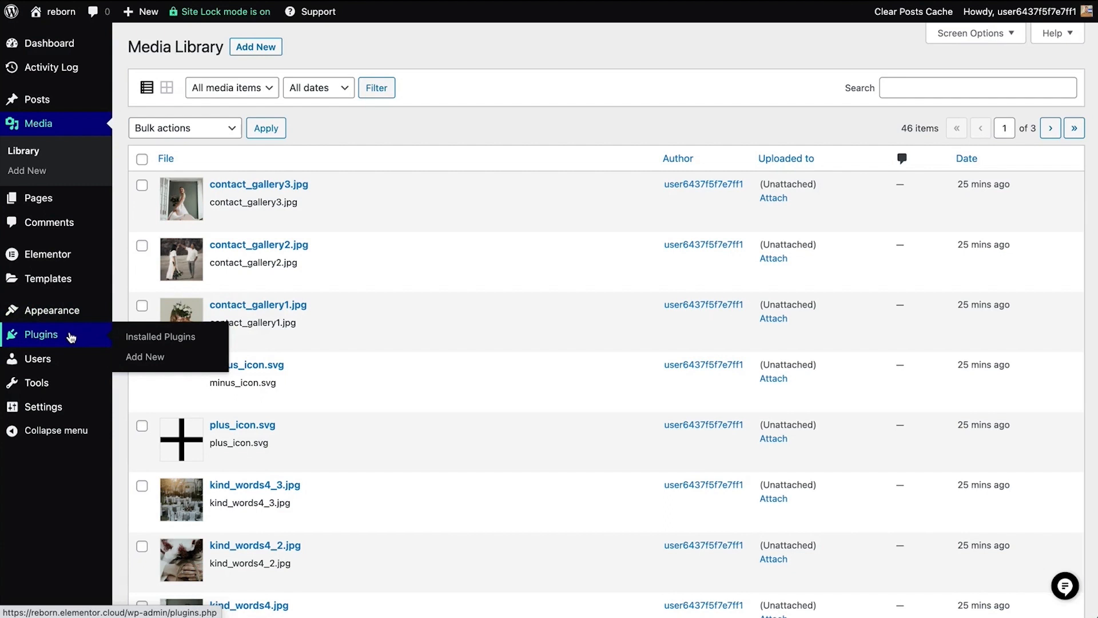
{"action": "mouse_move", "coordinate": [57, 365]}
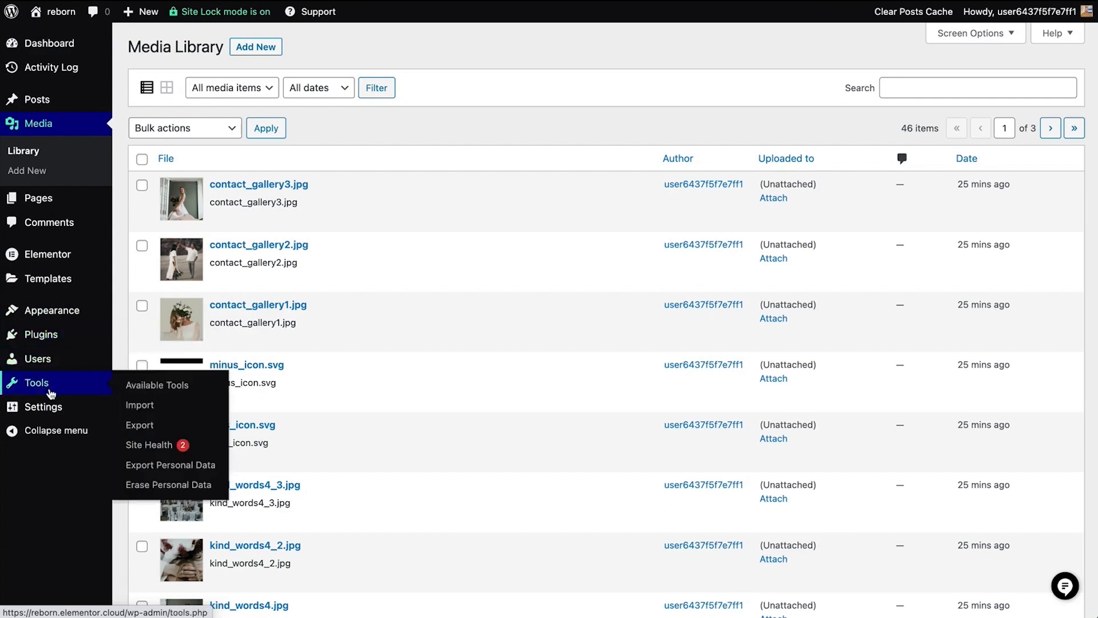
{"action": "mouse_move", "coordinate": [53, 408]}
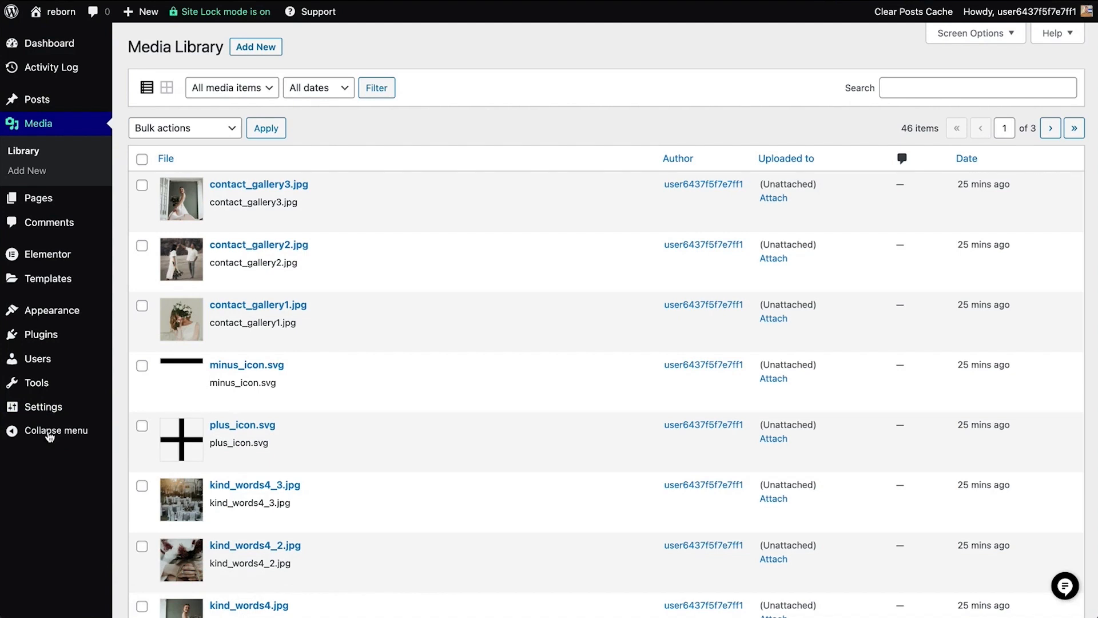
{"action": "left_click", "coordinate": [127, 201]}
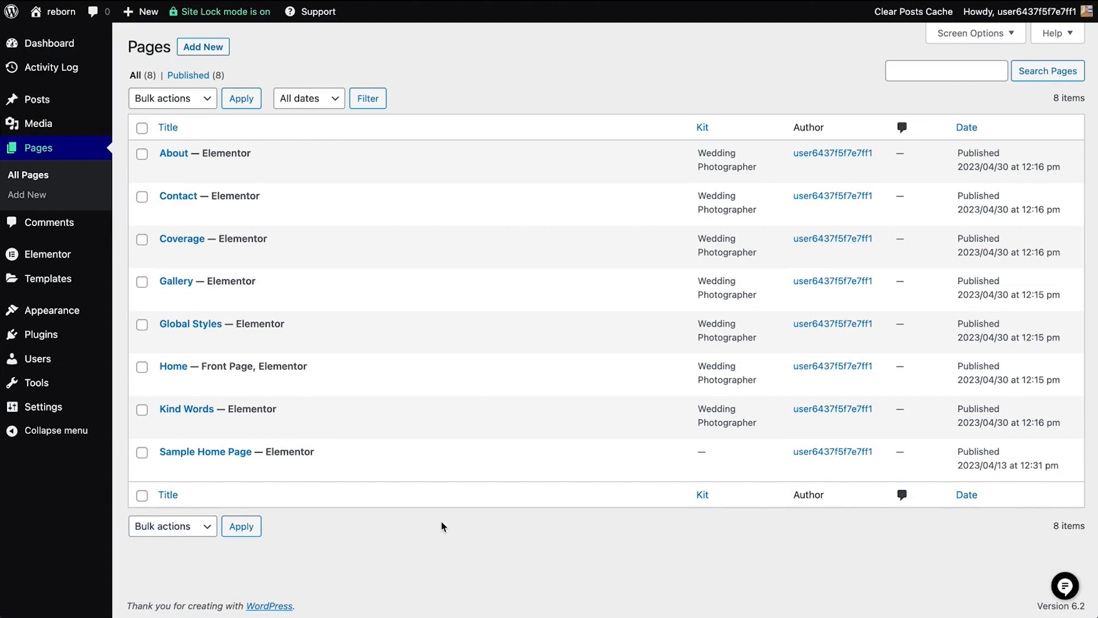
Add a new page from the Pages screen and name it 'Demo Page'
{"action": "mouse_move", "coordinate": [227, 168]}
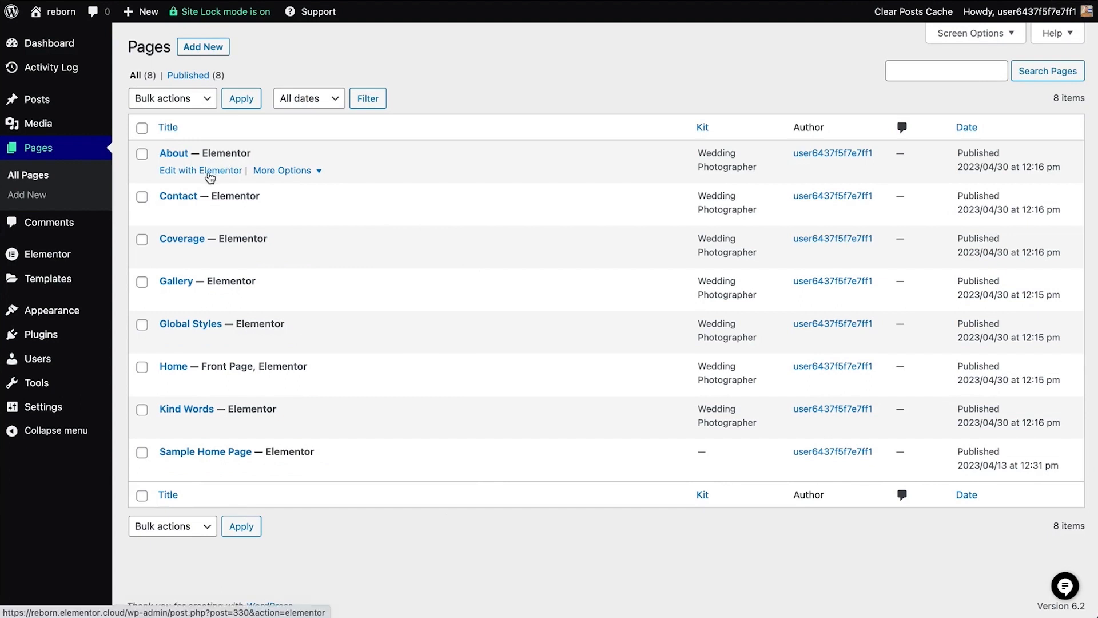
{"action": "left_click", "coordinate": [292, 178]}
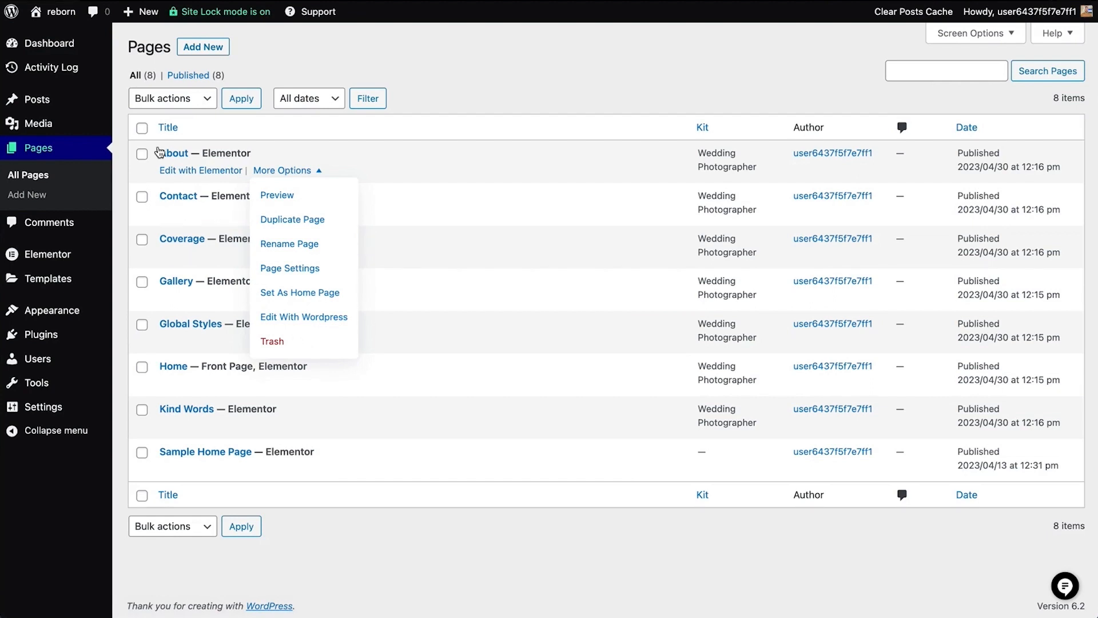
{"action": "left_click", "coordinate": [200, 52]}
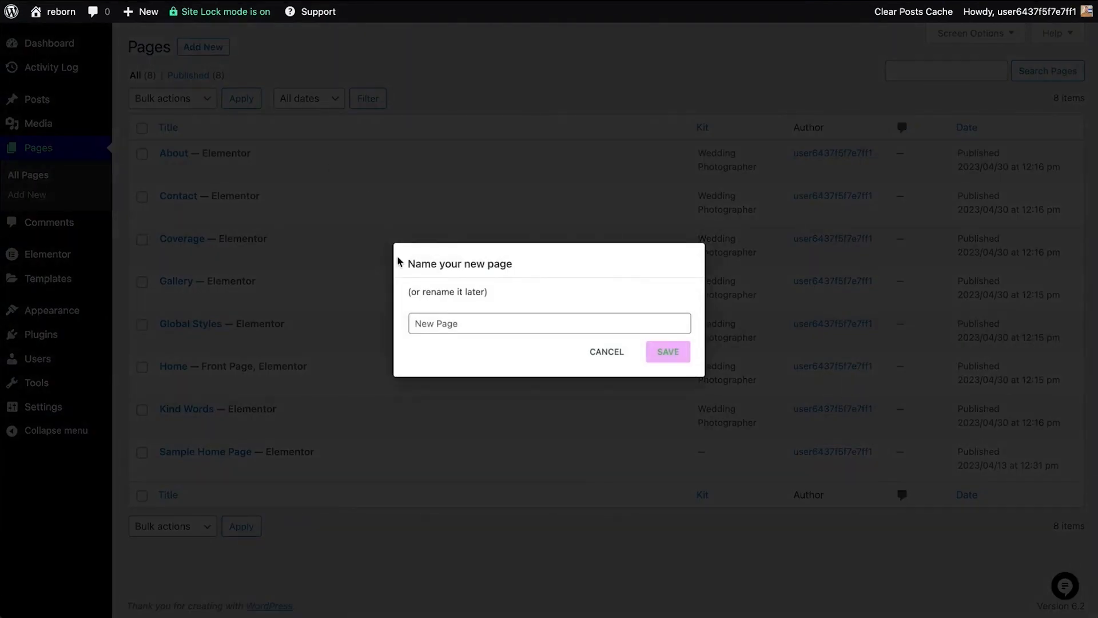
{"action": "left_click", "coordinate": [461, 321]}
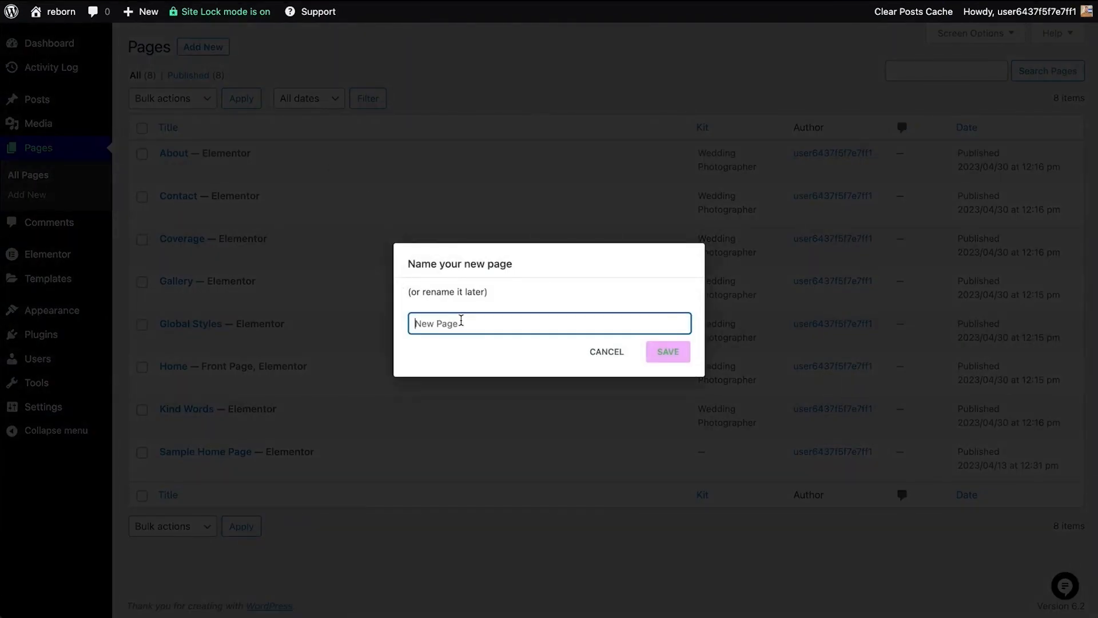
{"action": "type", "text": "Demo Page"}
Create the Demo Page, exit the Elementor editor, and open the All Posts list
{"action": "left_click", "coordinate": [668, 352]}
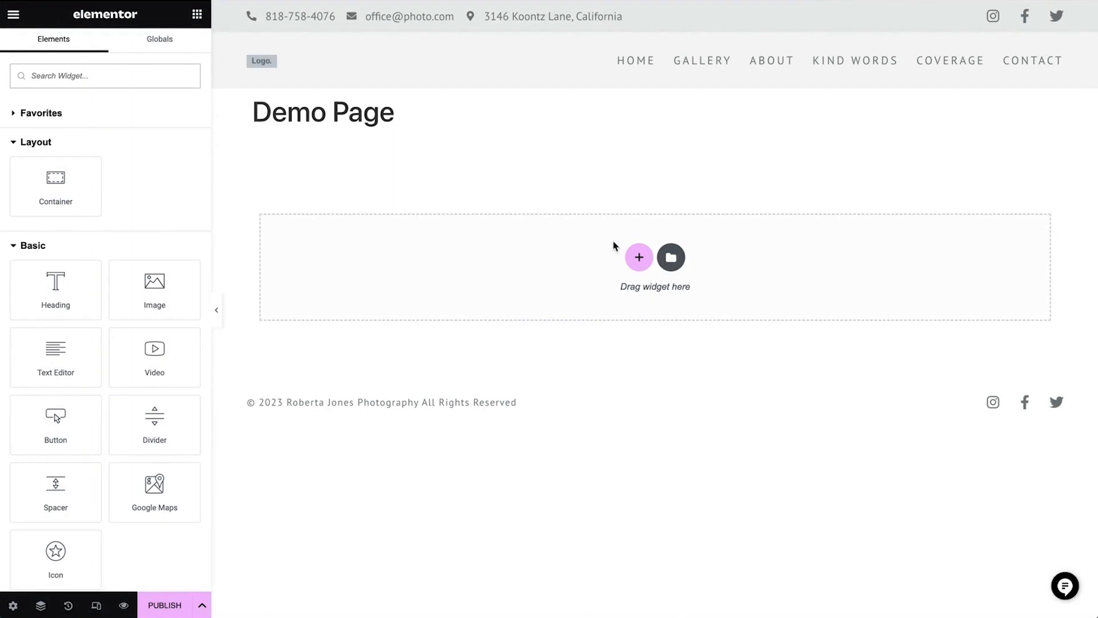
{"action": "left_click", "coordinate": [15, 21]}
{"action": "left_click", "coordinate": [81, 265]}
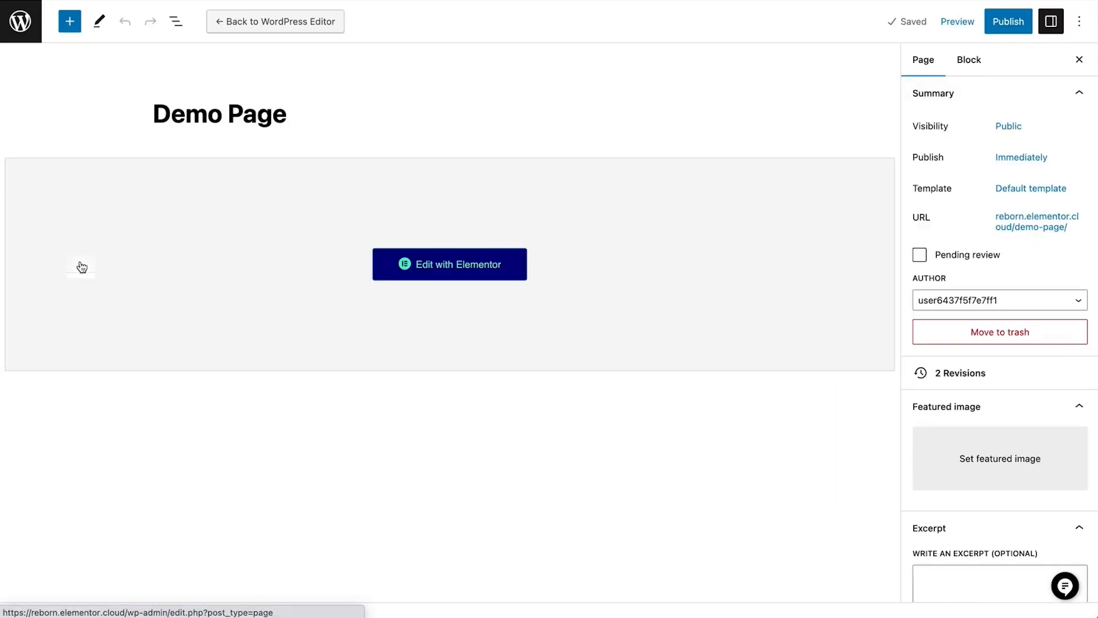
{"action": "left_click", "coordinate": [24, 30]}
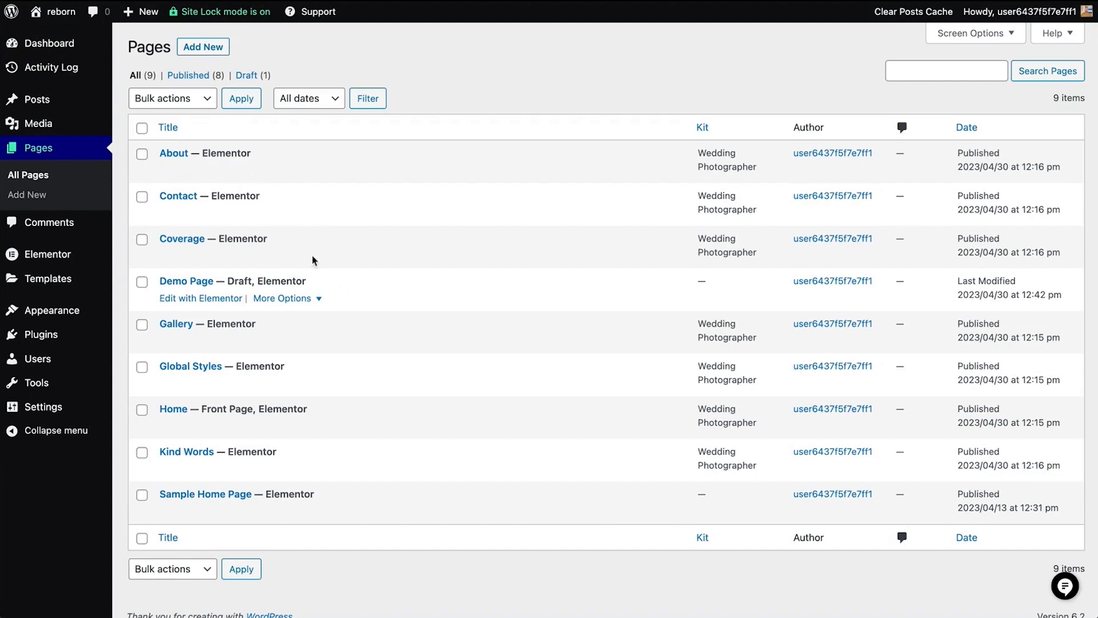
{"action": "mouse_move", "coordinate": [57, 99]}
{"action": "left_click", "coordinate": [143, 108]}
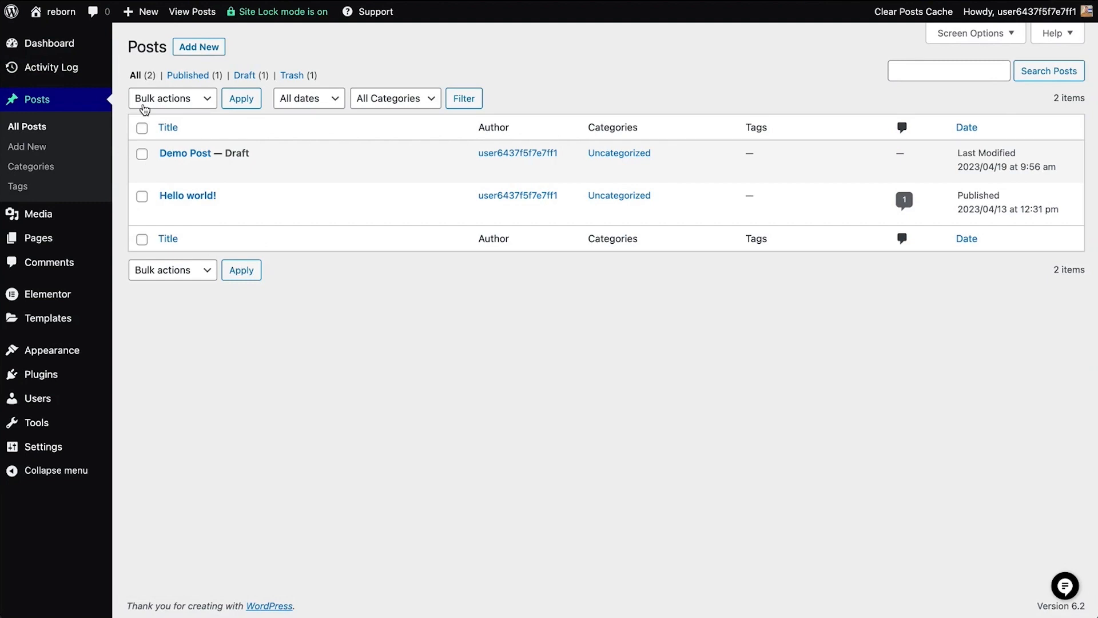
Write a new WordPress post titled 'New Post' with a 'Lorem ipsum' paragraph
{"action": "left_click", "coordinate": [200, 47]}
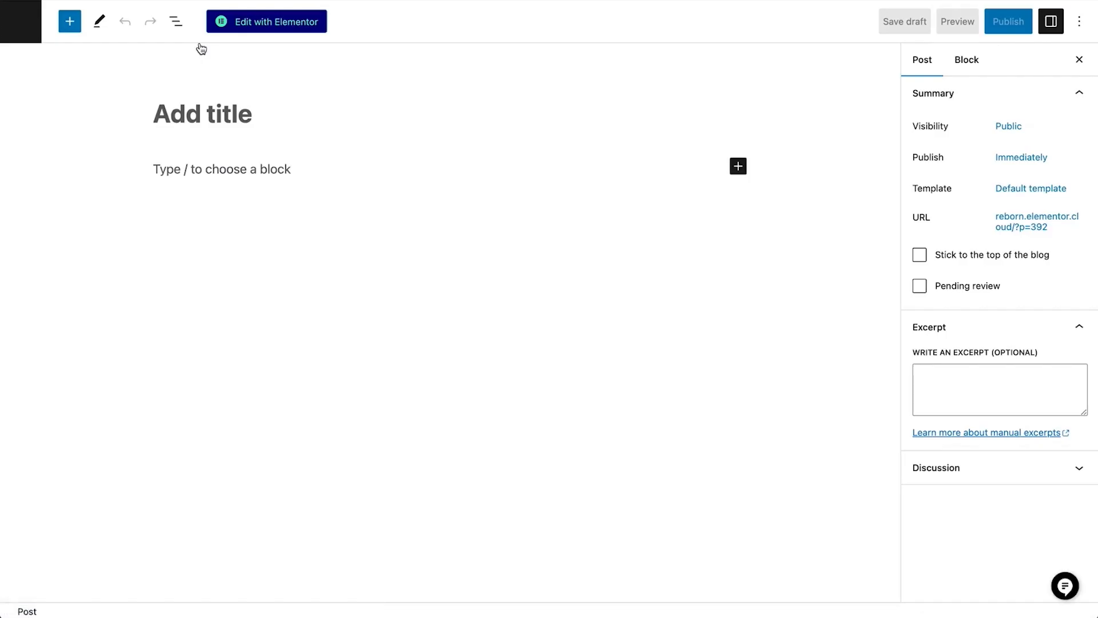
{"action": "type", "text": "New Post"}
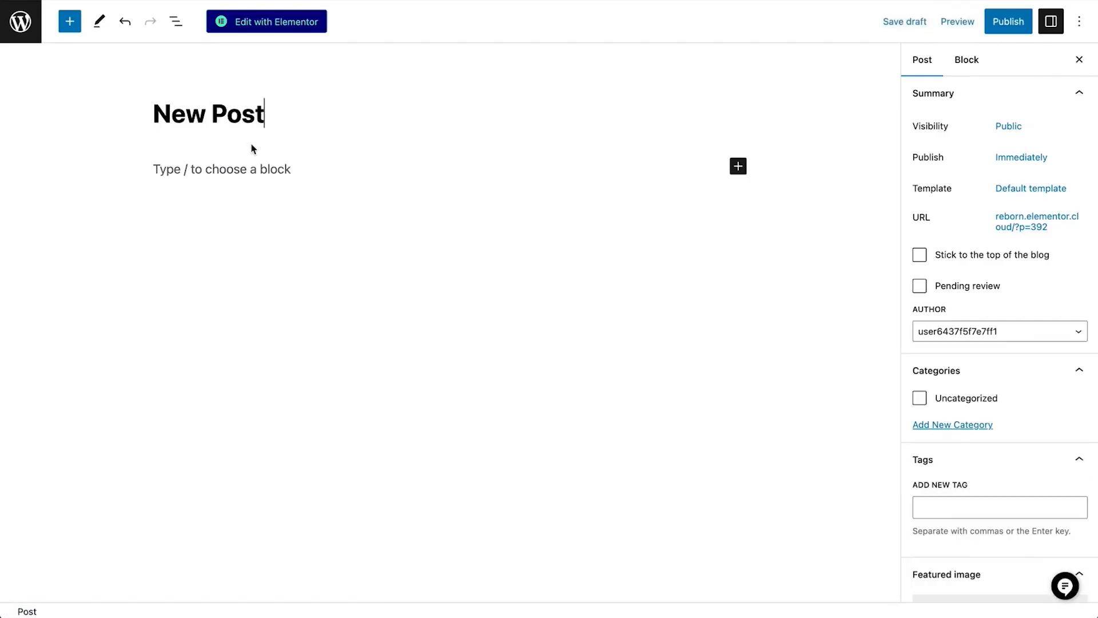
{"action": "scroll", "coordinate": [958, 583], "scroll_direction": "down", "scroll_amount": 3}
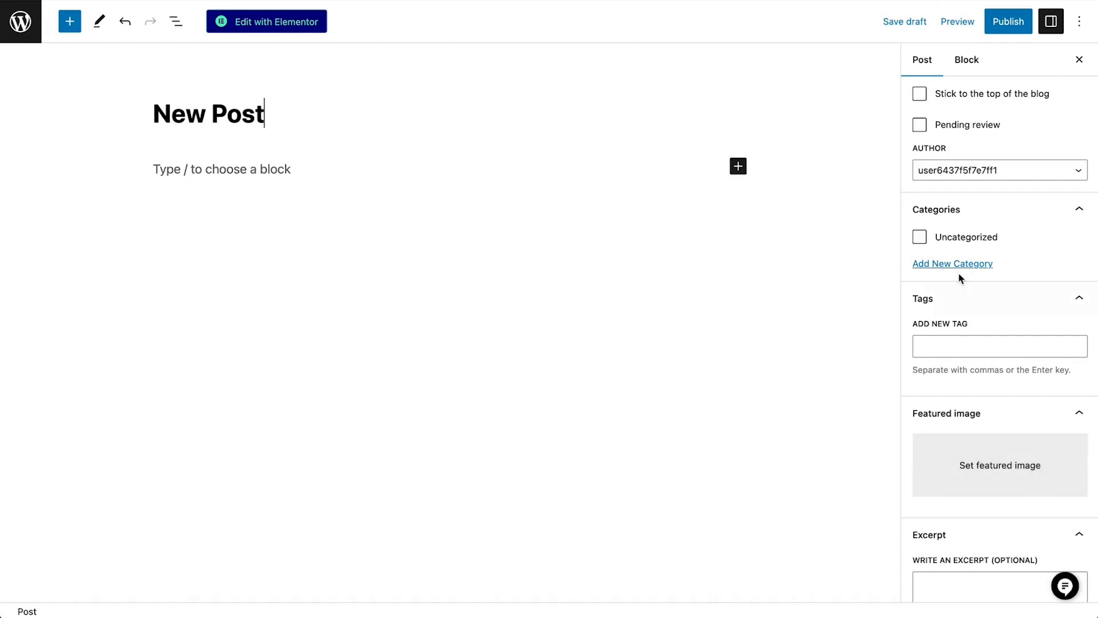
{"action": "left_click", "coordinate": [949, 347]}
{"action": "scroll", "coordinate": [944, 572], "scroll_direction": "down", "scroll_amount": 3}
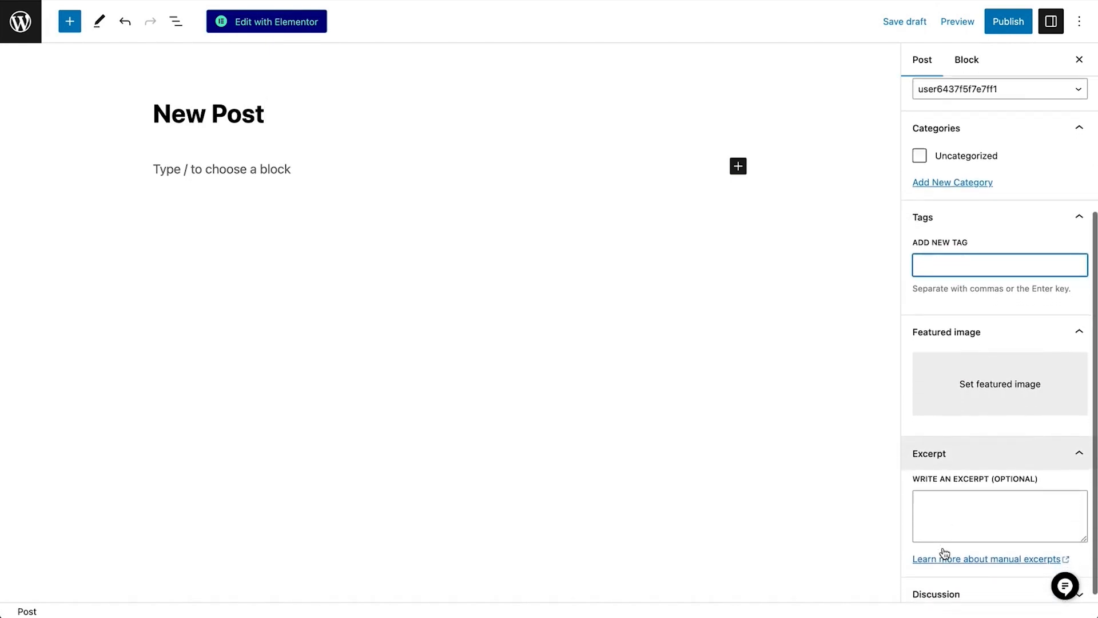
{"action": "left_click", "coordinate": [954, 515]}
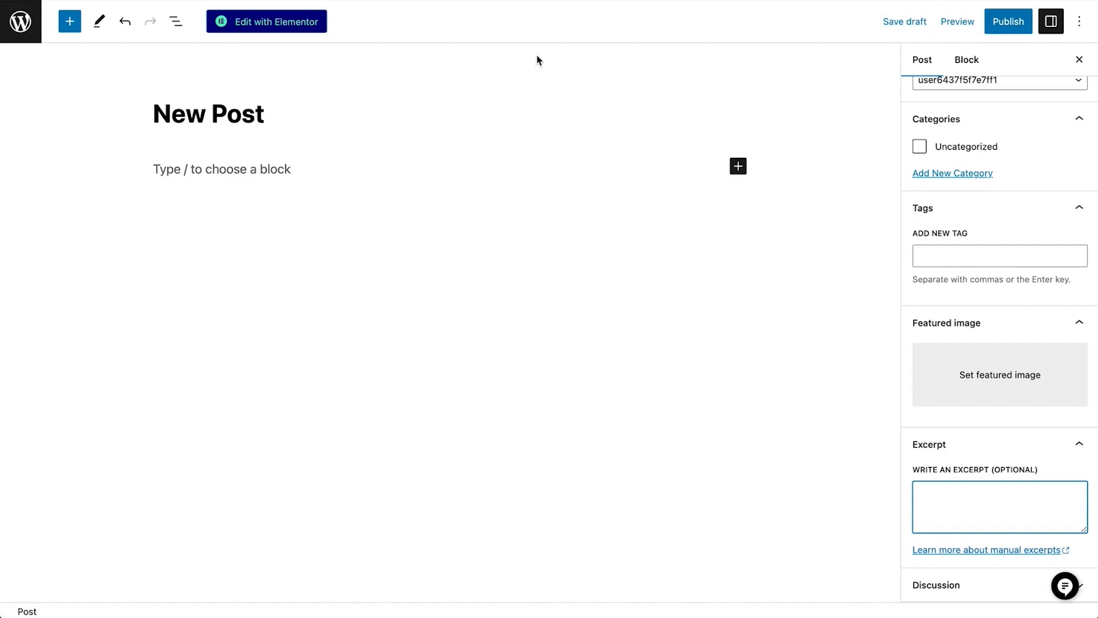
{"action": "left_click", "coordinate": [180, 168]}
{"action": "type", "text": "Lorem ipsum"}
{"action": "key", "text": "Return"}
{"action": "type", "text": "/"}
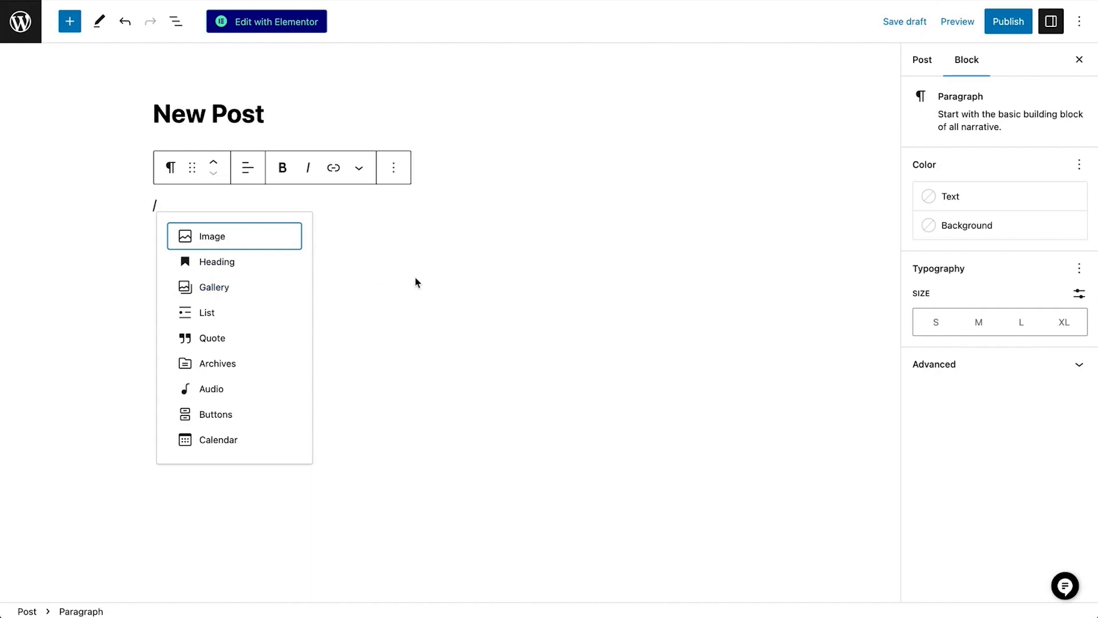
Open the post in Elementor, then exit back to the WordPress posts list
{"action": "left_click", "coordinate": [249, 25]}
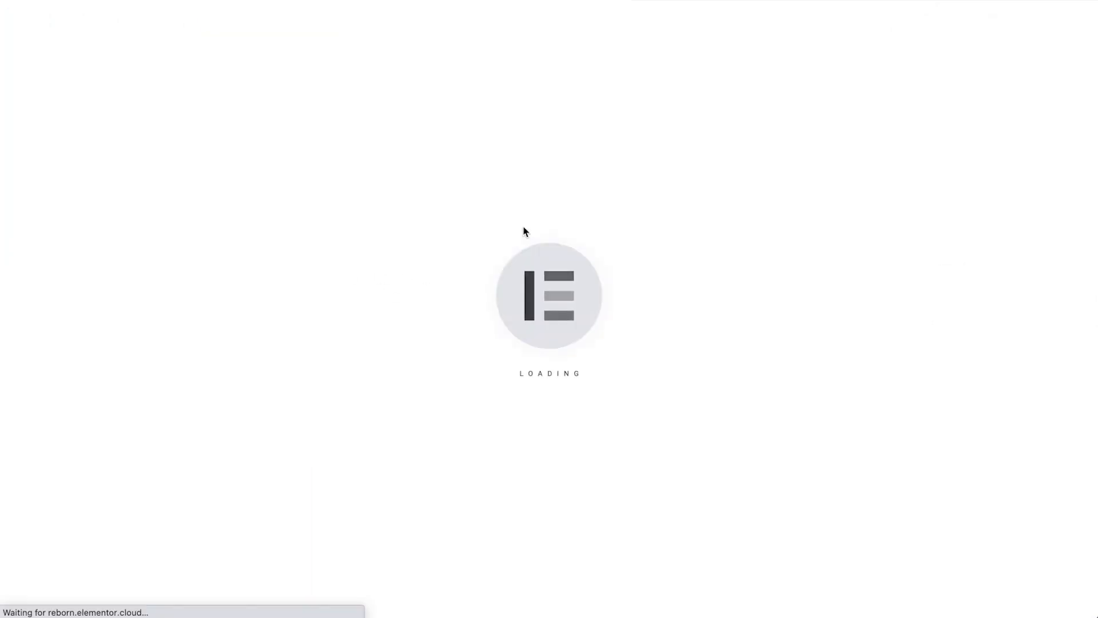
{"action": "left_click", "coordinate": [13, 14]}
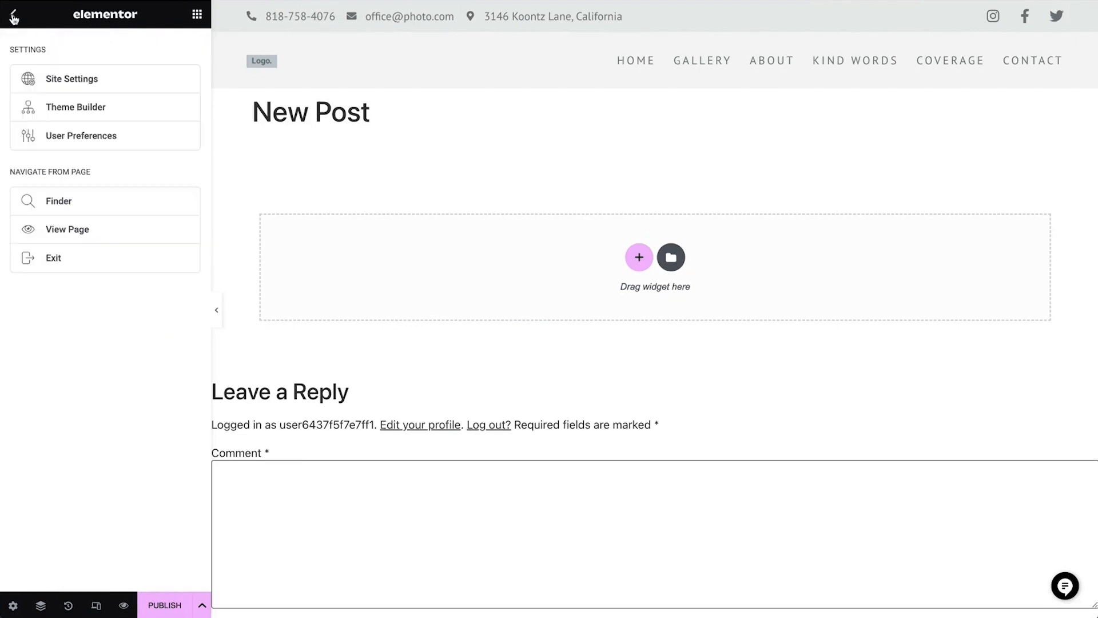
{"action": "left_click", "coordinate": [60, 252]}
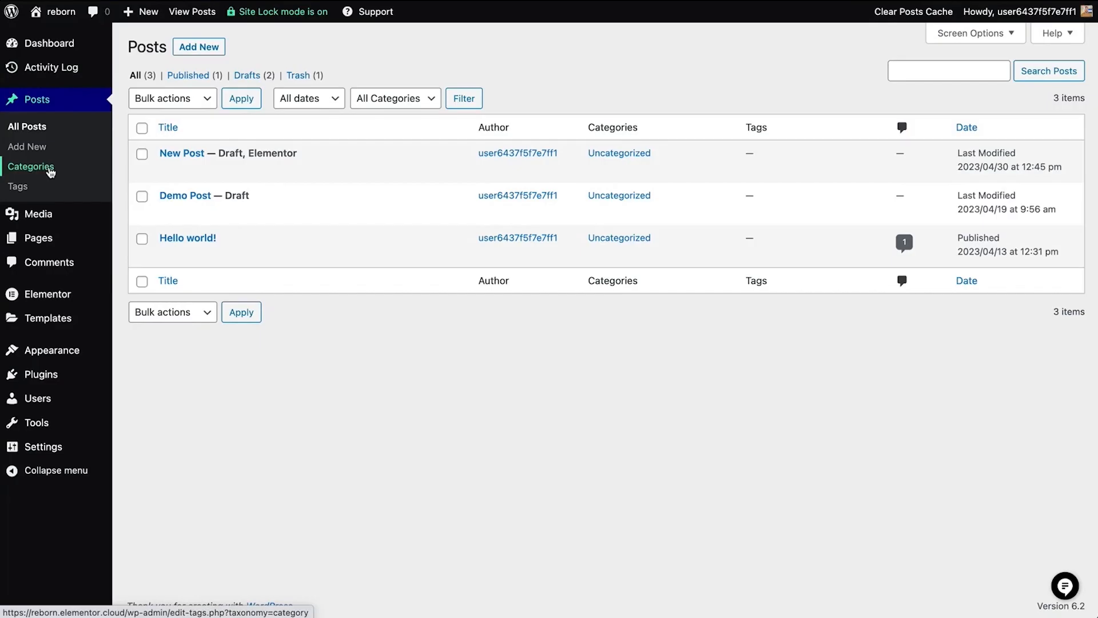
Open Demo Page in Elementor, discard a trial container, and start a new section structure
{"action": "left_click", "coordinate": [146, 240]}
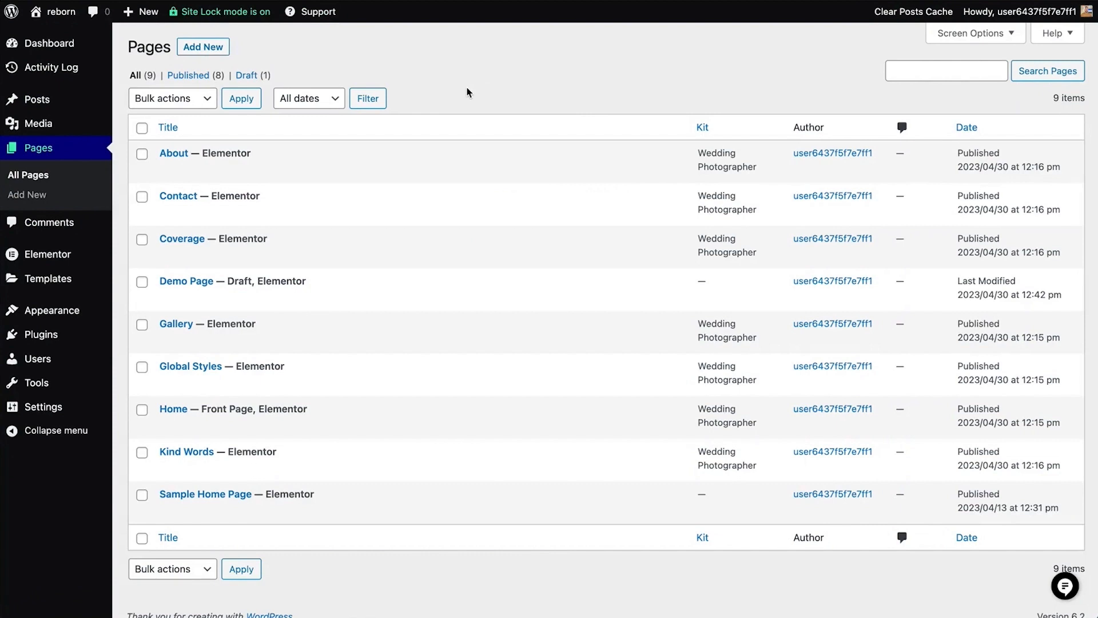
{"action": "left_click", "coordinate": [182, 301]}
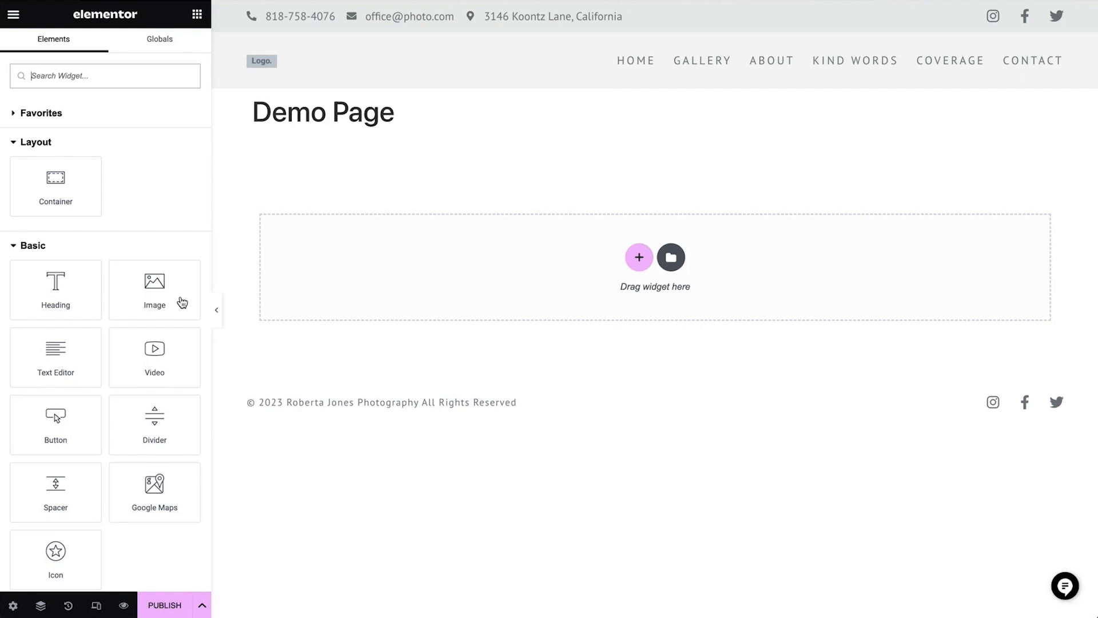
{"action": "left_click_drag", "start_coordinate": [84, 165], "coordinate": [420, 252]}
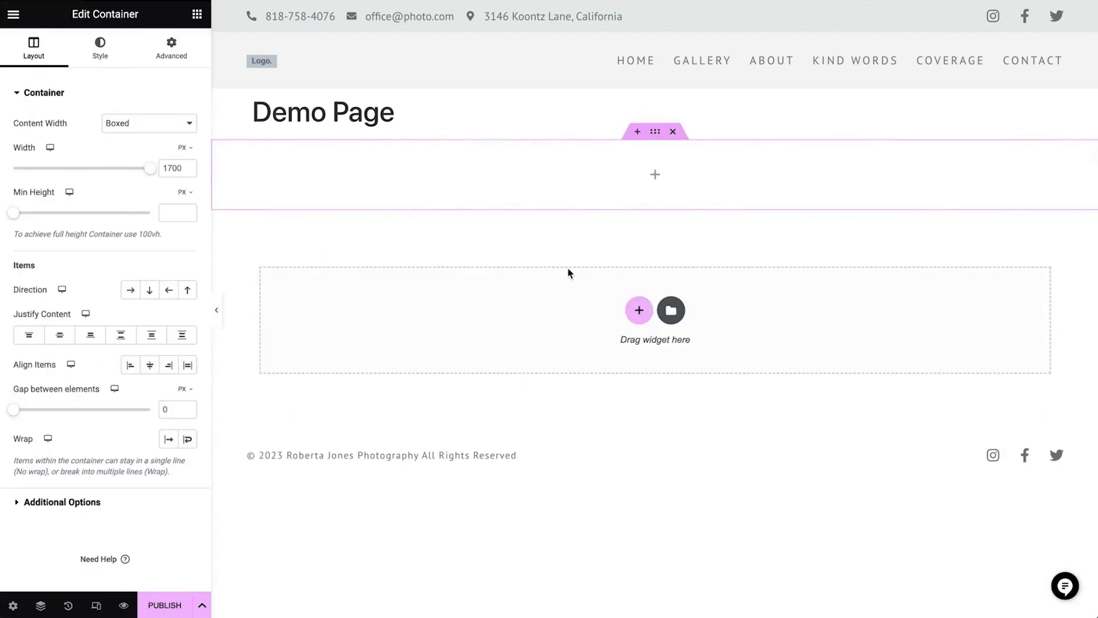
{"action": "left_click", "coordinate": [673, 132]}
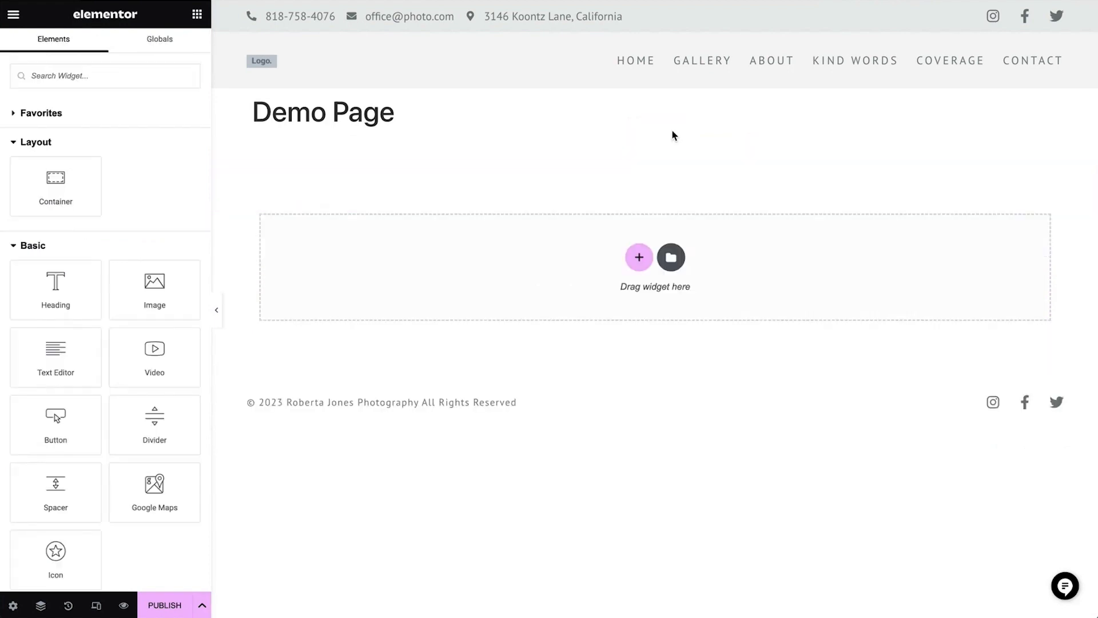
{"action": "left_click", "coordinate": [637, 260]}
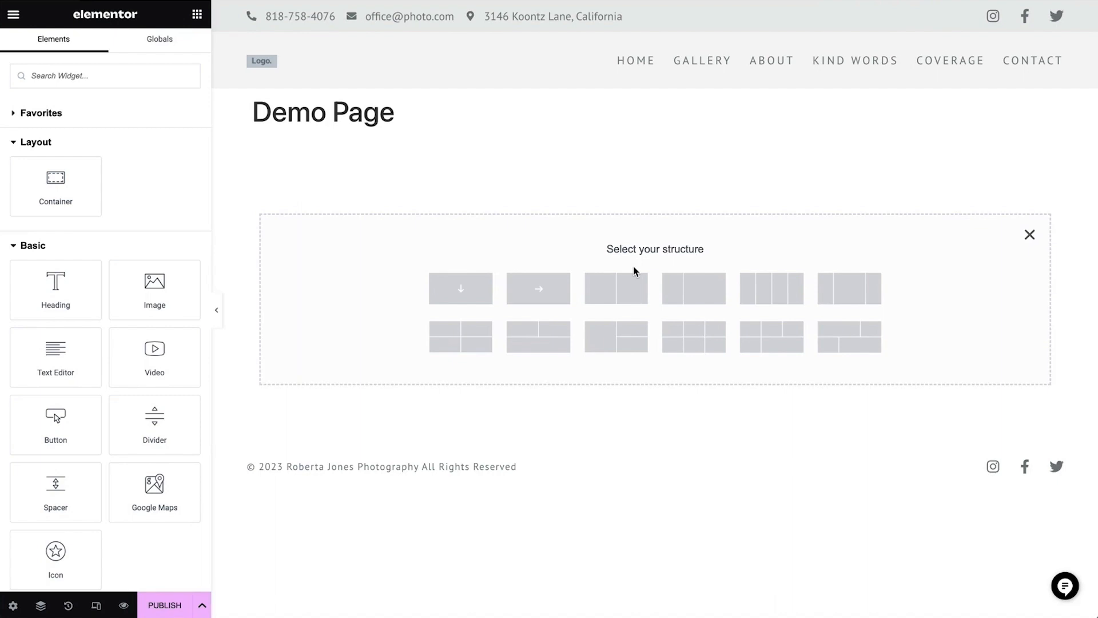
Add a single-column container set to Full Width content at 100% width
{"action": "left_click", "coordinate": [440, 296]}
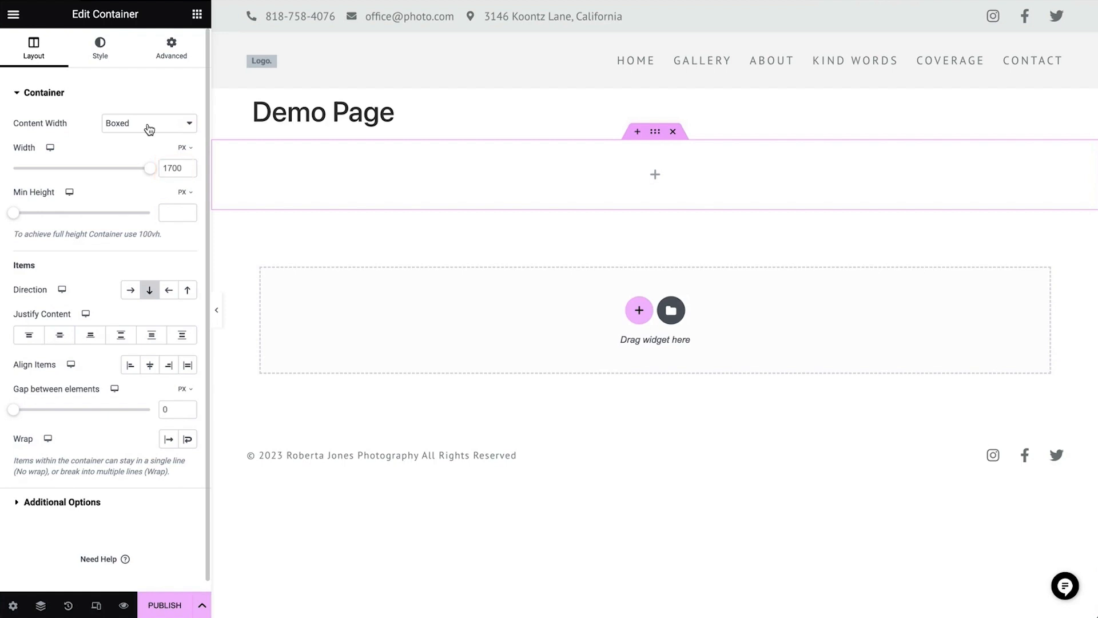
{"action": "left_click", "coordinate": [149, 129]}
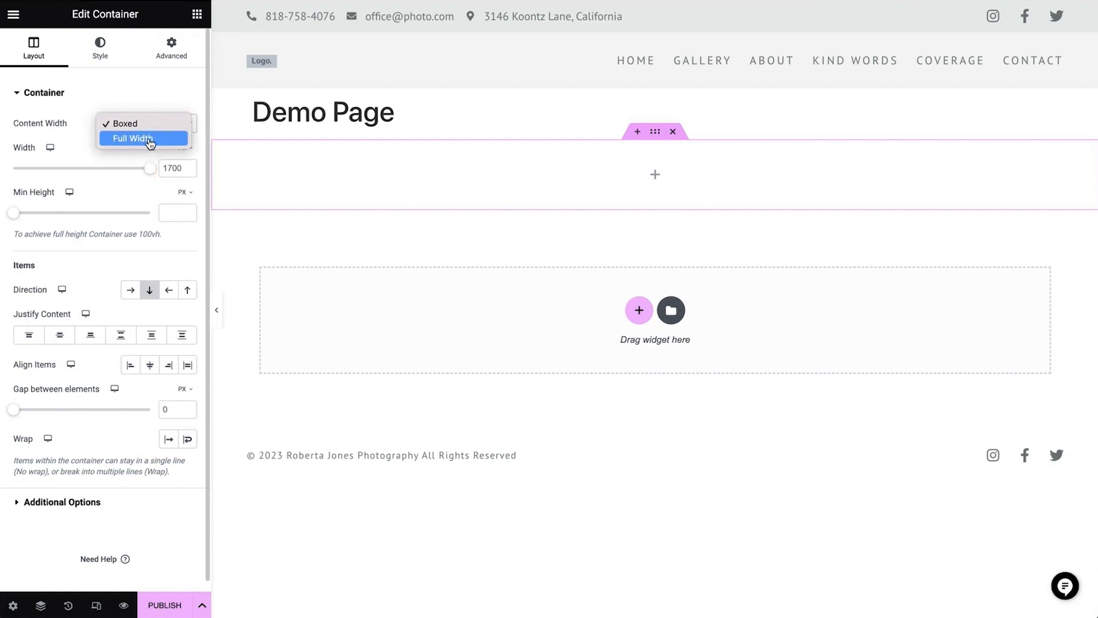
{"action": "left_click", "coordinate": [149, 141]}
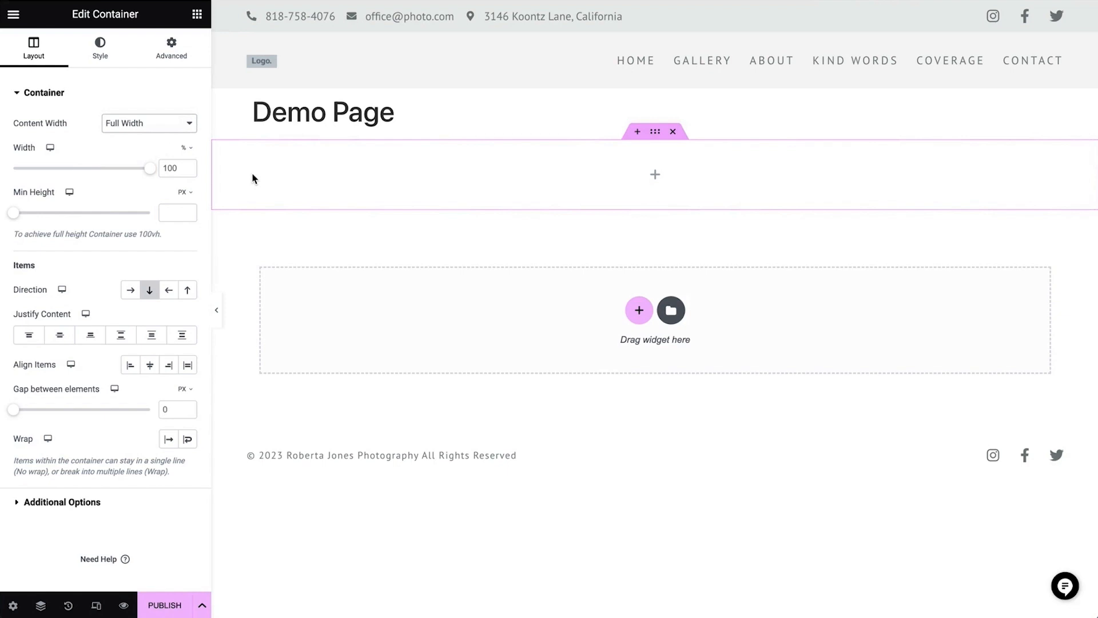
{"action": "left_click_drag", "start_coordinate": [149, 169], "coordinate": [123, 173]}
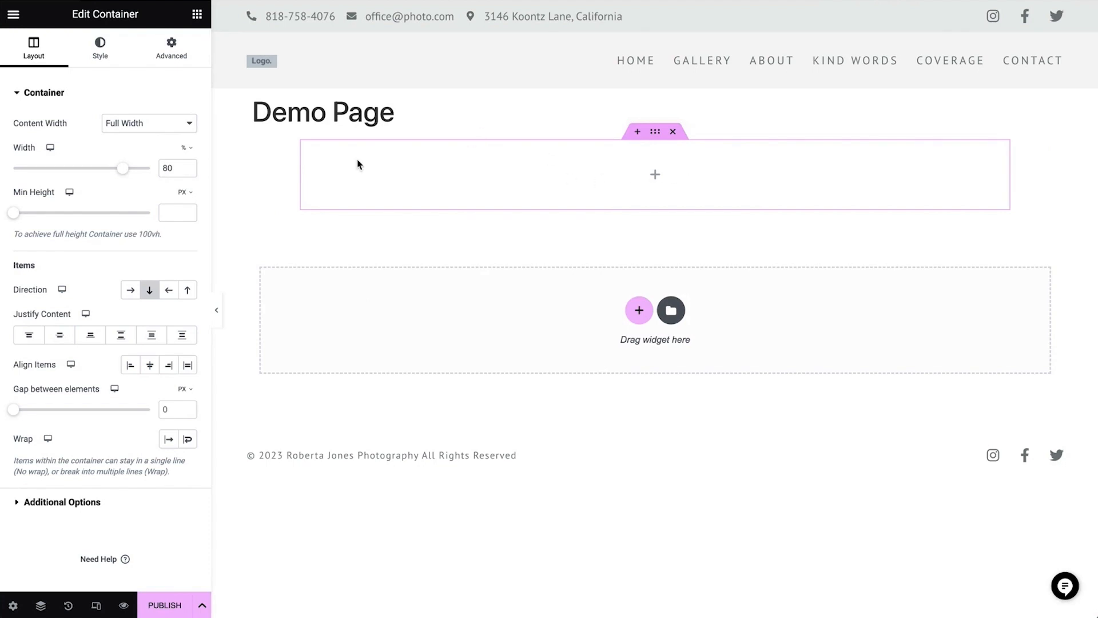
{"action": "double_click", "coordinate": [170, 168]}
{"action": "type", "text": "100"}
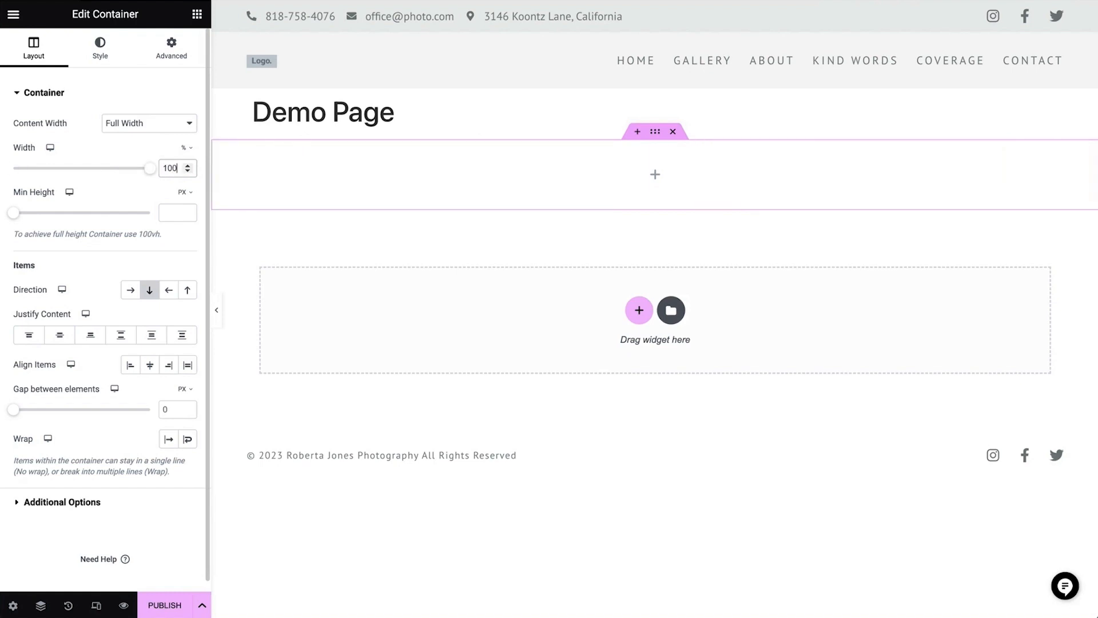
Set the container's minimum height to 575 px, after briefly trying 35 VH
{"action": "left_click", "coordinate": [170, 213]}
{"action": "left_click_drag", "start_coordinate": [14, 213], "coordinate": [47, 215]}
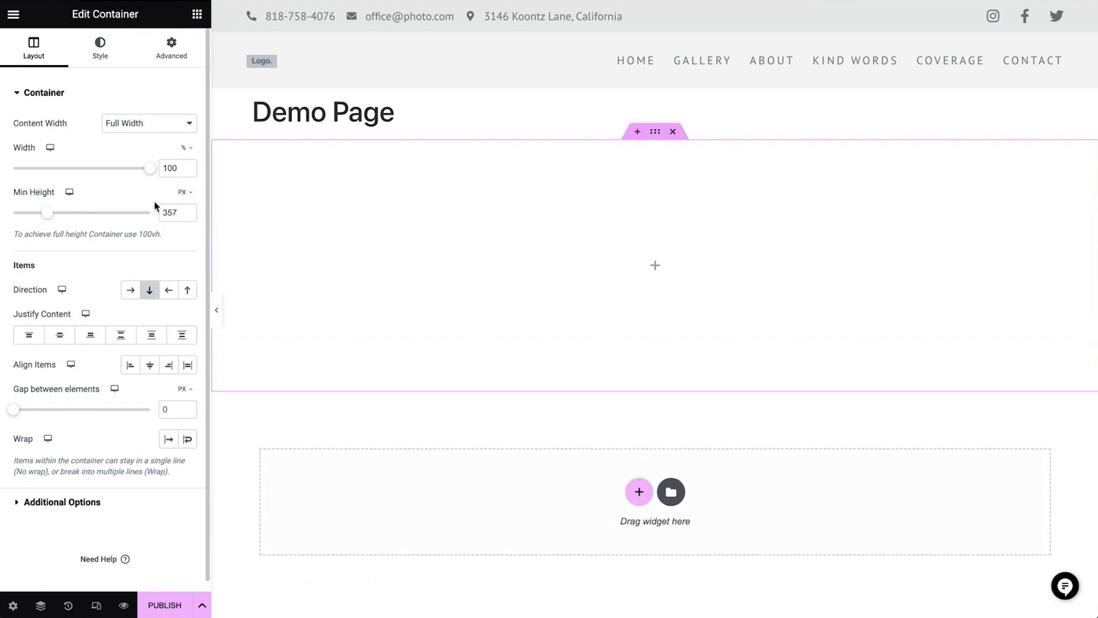
{"action": "type", "text": "575"}
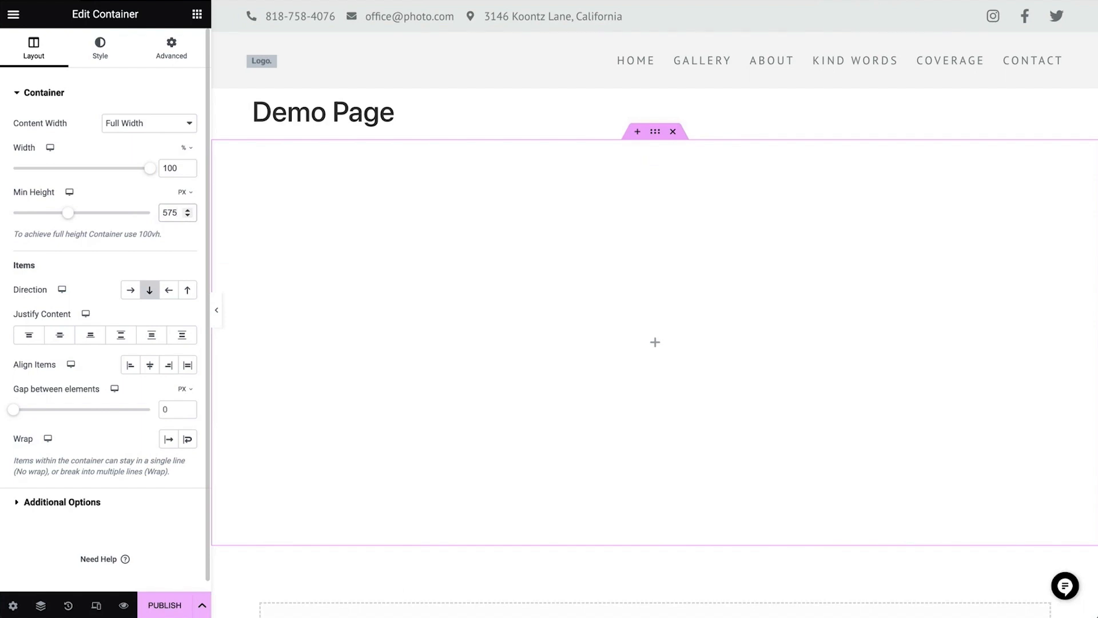
{"action": "left_click", "coordinate": [183, 192]}
{"action": "left_click", "coordinate": [183, 247]}
{"action": "left_click", "coordinate": [172, 212]}
{"action": "type", "text": "35"}
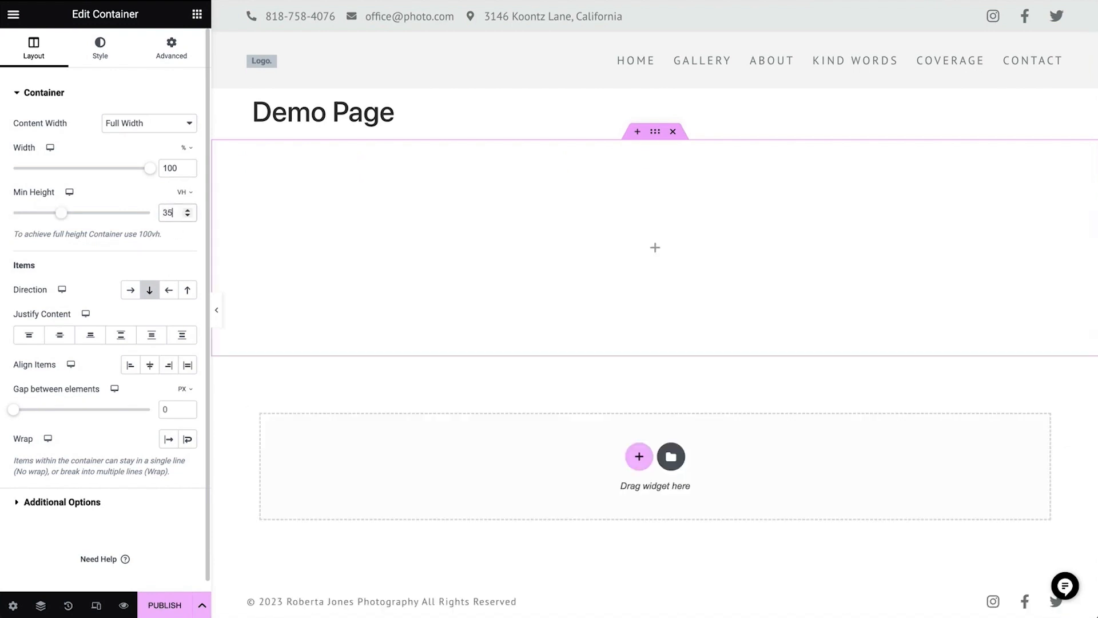
{"action": "left_click", "coordinate": [185, 192]}
{"action": "left_click", "coordinate": [183, 193]}
{"action": "double_click", "coordinate": [172, 212]}
{"action": "type", "text": "575"}
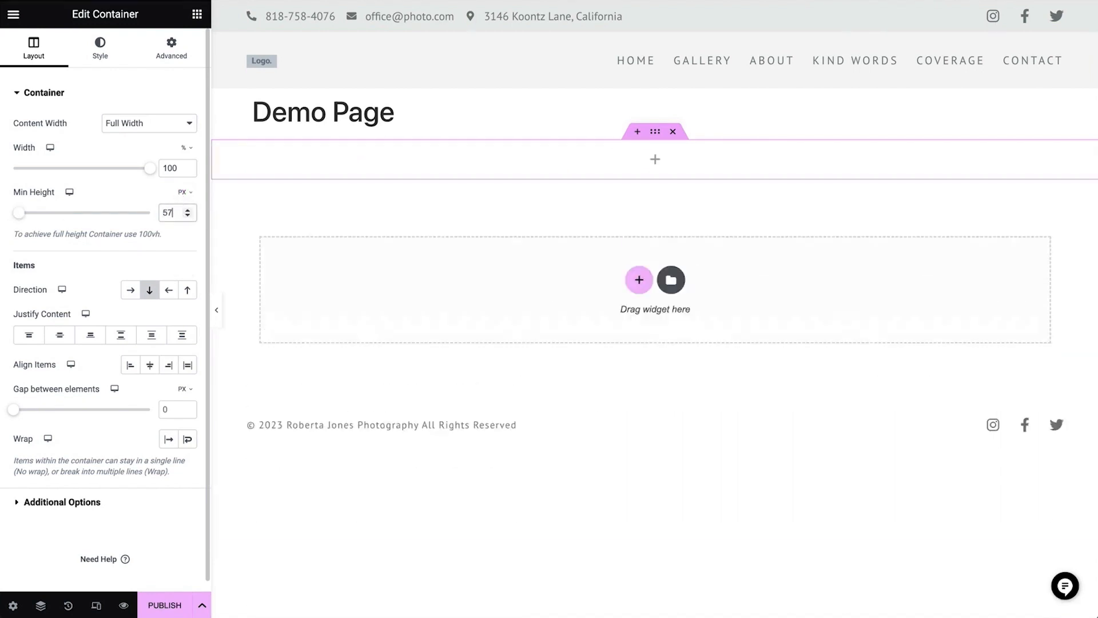
Give the container a pale pink classic background with the bride-with-bouquet photo, no repeat
{"action": "left_click", "coordinate": [102, 52]}
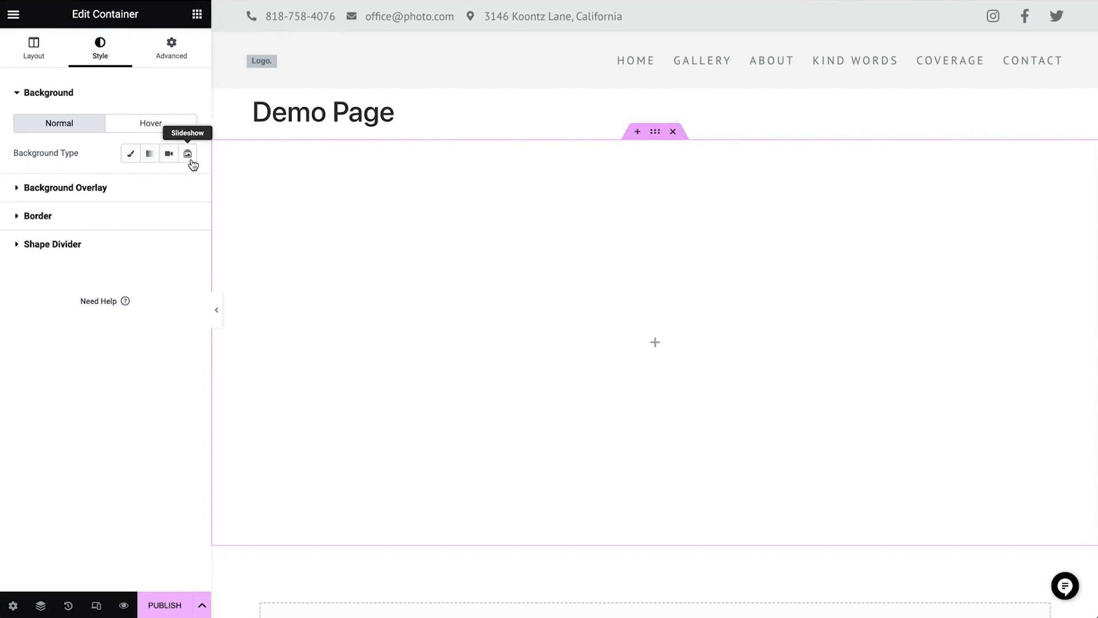
{"action": "left_click", "coordinate": [127, 163]}
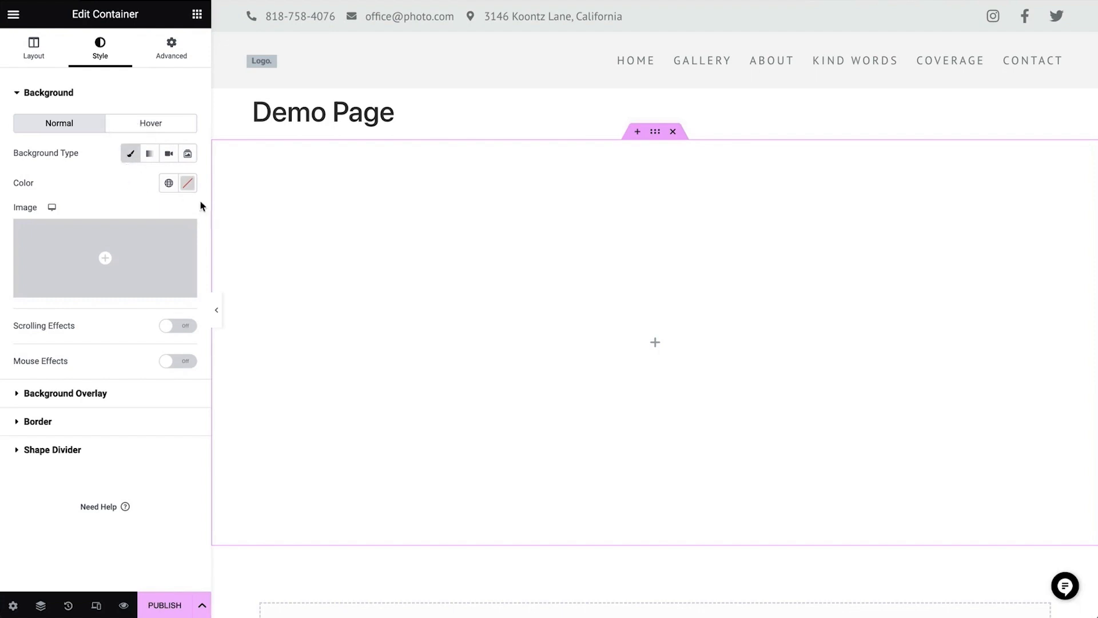
{"action": "left_click", "coordinate": [186, 183]}
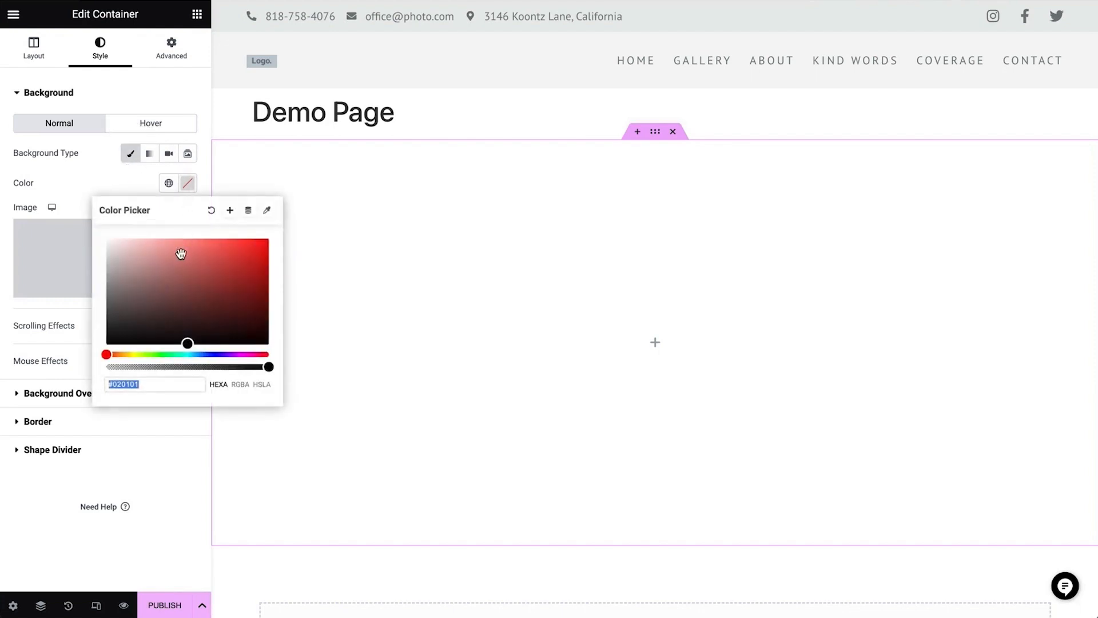
{"action": "mouse_move", "coordinate": [188, 341]}
{"action": "left_mouse_down"}
{"action": "mouse_move", "coordinate": [142, 235]}
{"action": "mouse_move", "coordinate": [130, 233]}
{"action": "left_mouse_up"}
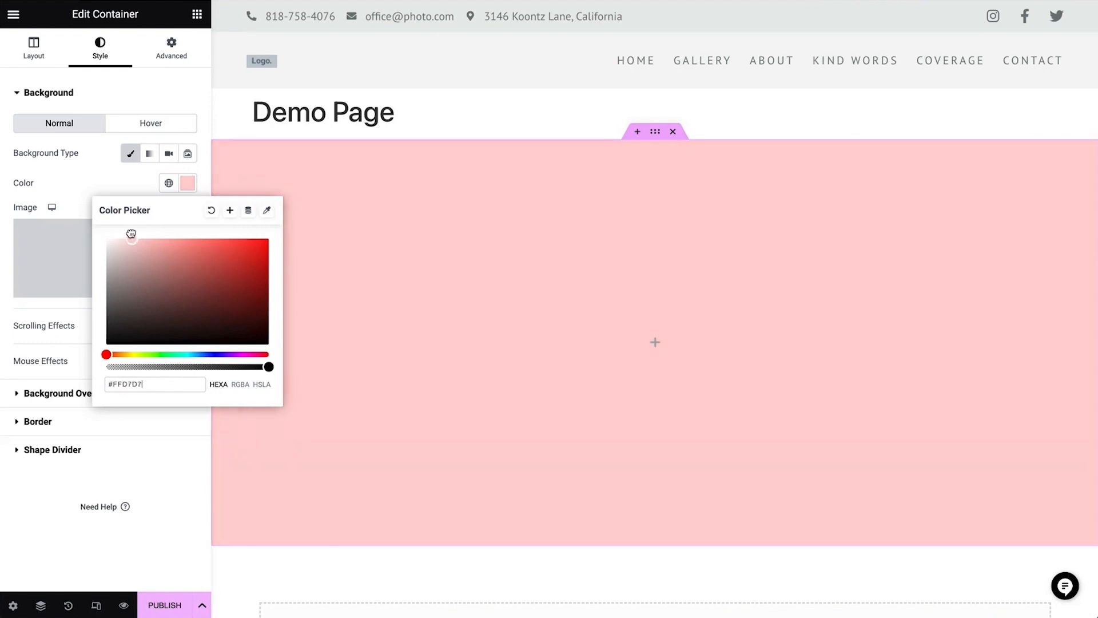
{"action": "left_click", "coordinate": [81, 192]}
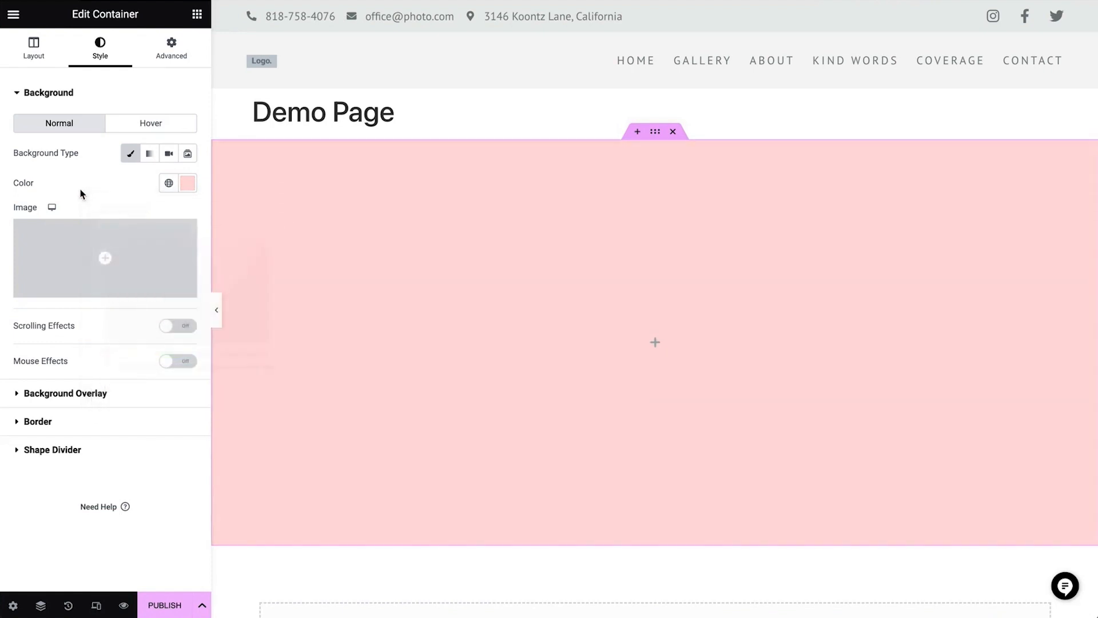
{"action": "left_click", "coordinate": [130, 245]}
{"action": "left_click", "coordinate": [233, 178]}
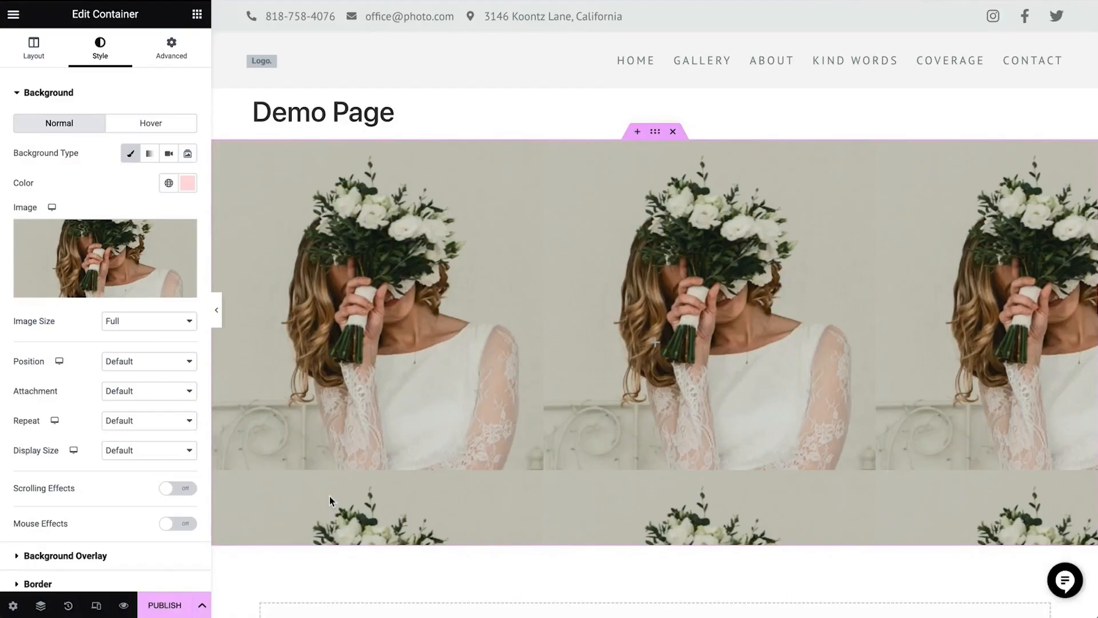
{"action": "left_click", "coordinate": [146, 422]}
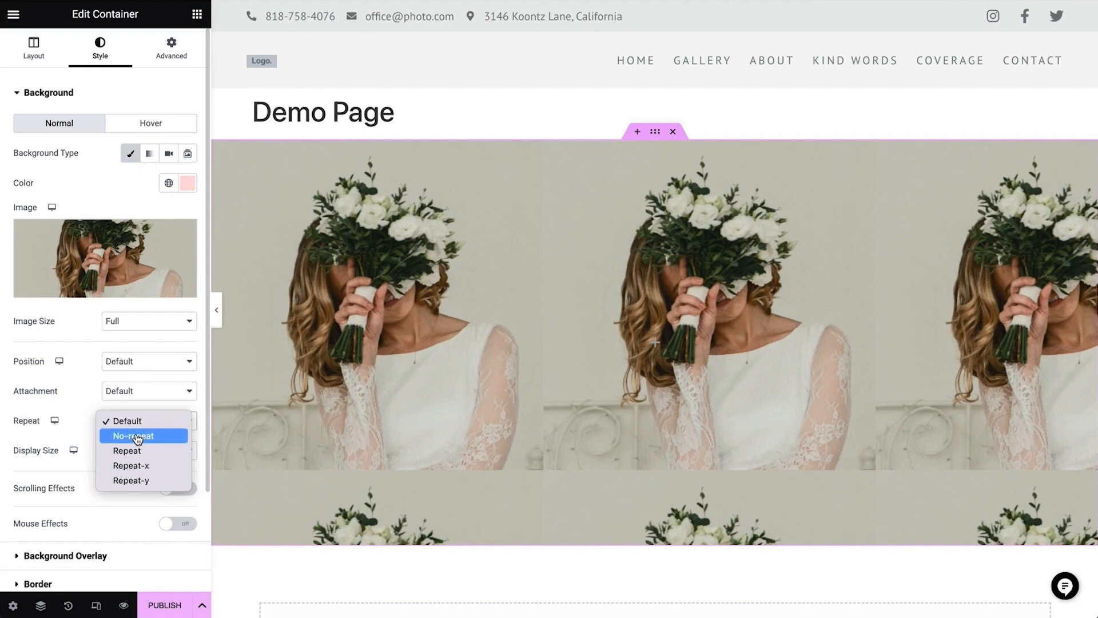
{"action": "left_click", "coordinate": [136, 436]}
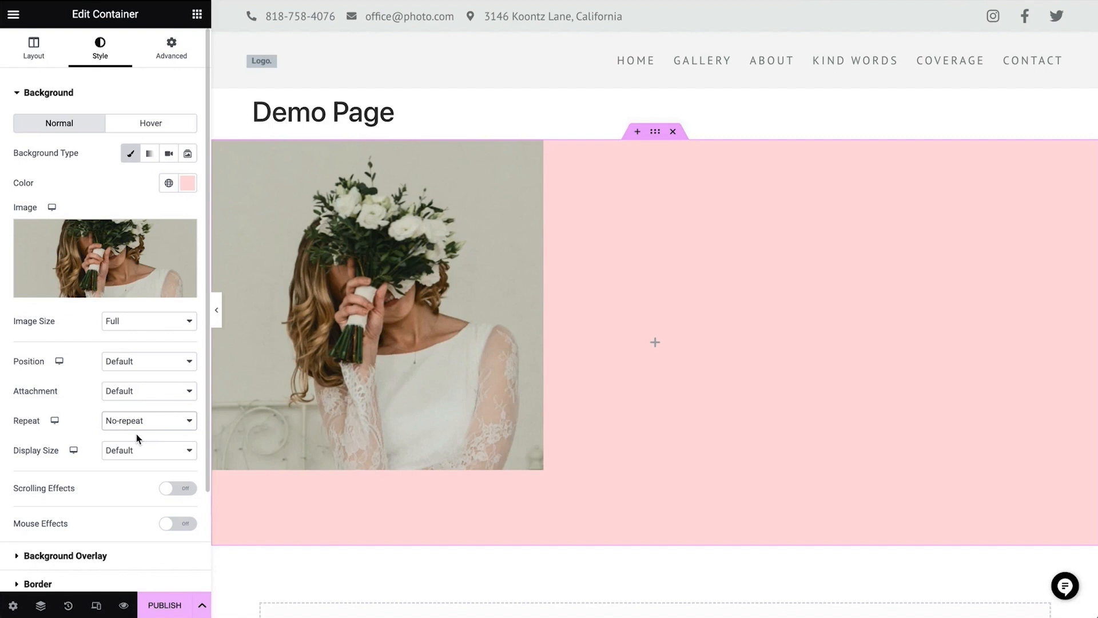
Try the background image at top right, then centre it with Cover display size
{"action": "left_click", "coordinate": [137, 361]}
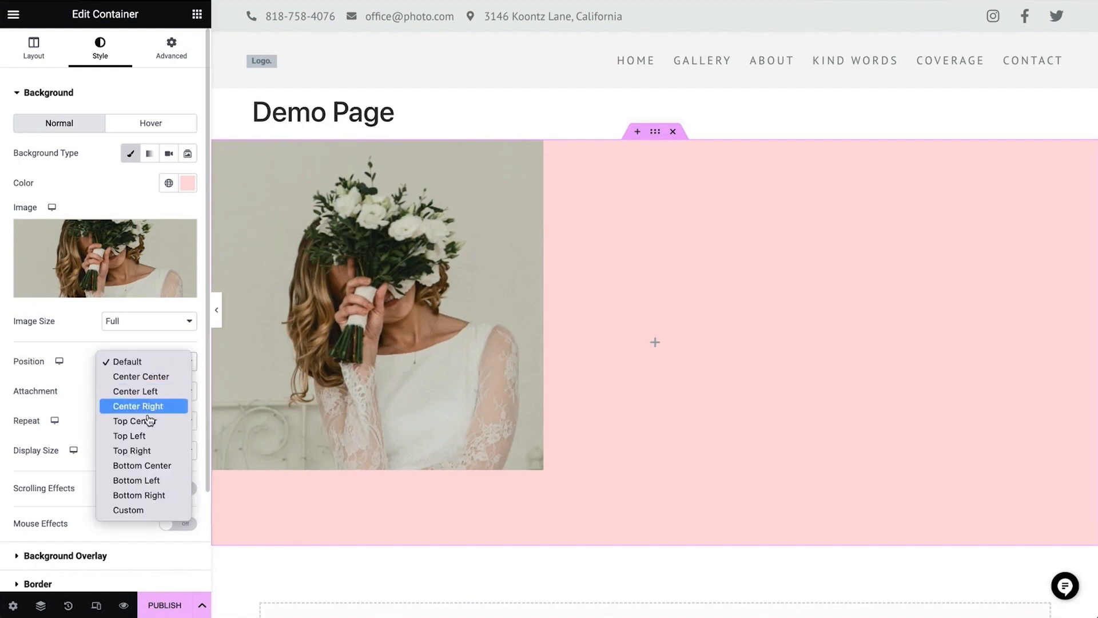
{"action": "left_click", "coordinate": [160, 451]}
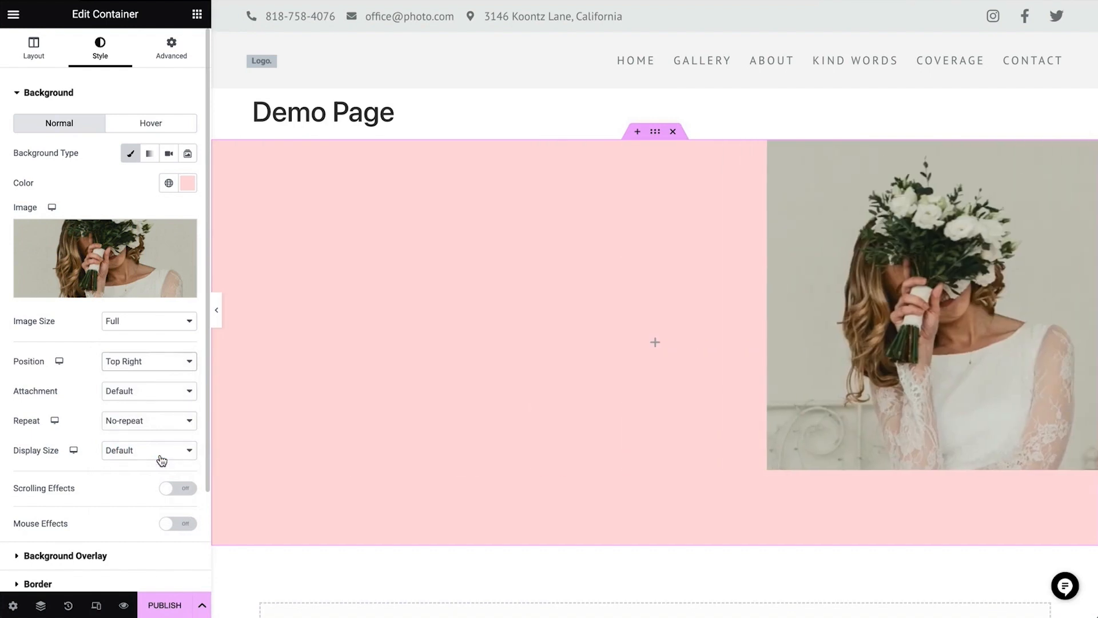
{"action": "left_click", "coordinate": [154, 369]}
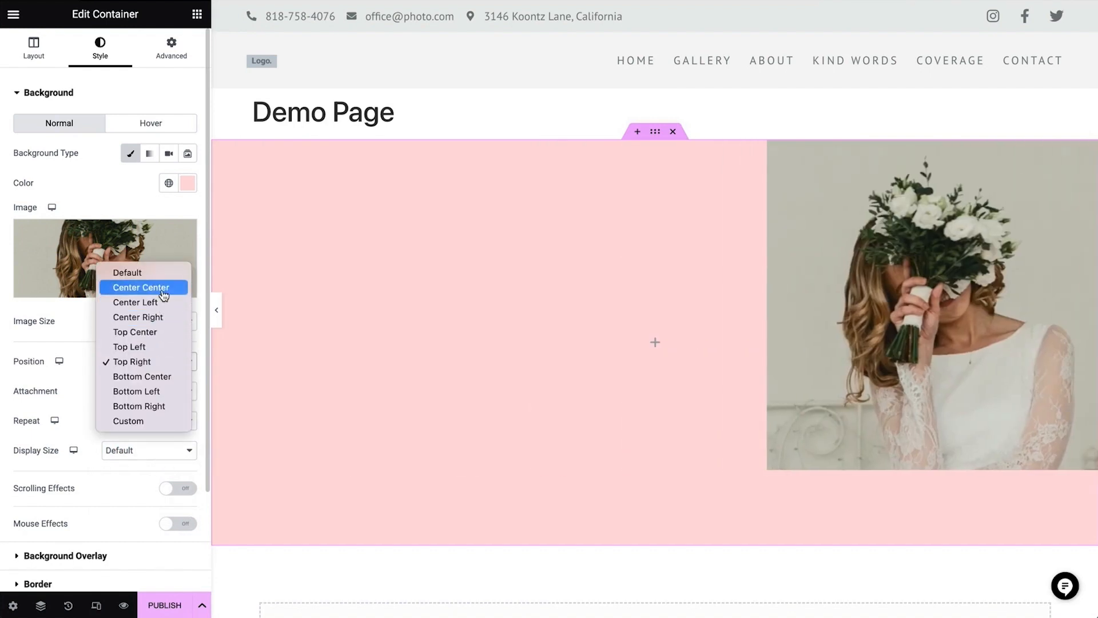
{"action": "left_click", "coordinate": [164, 295]}
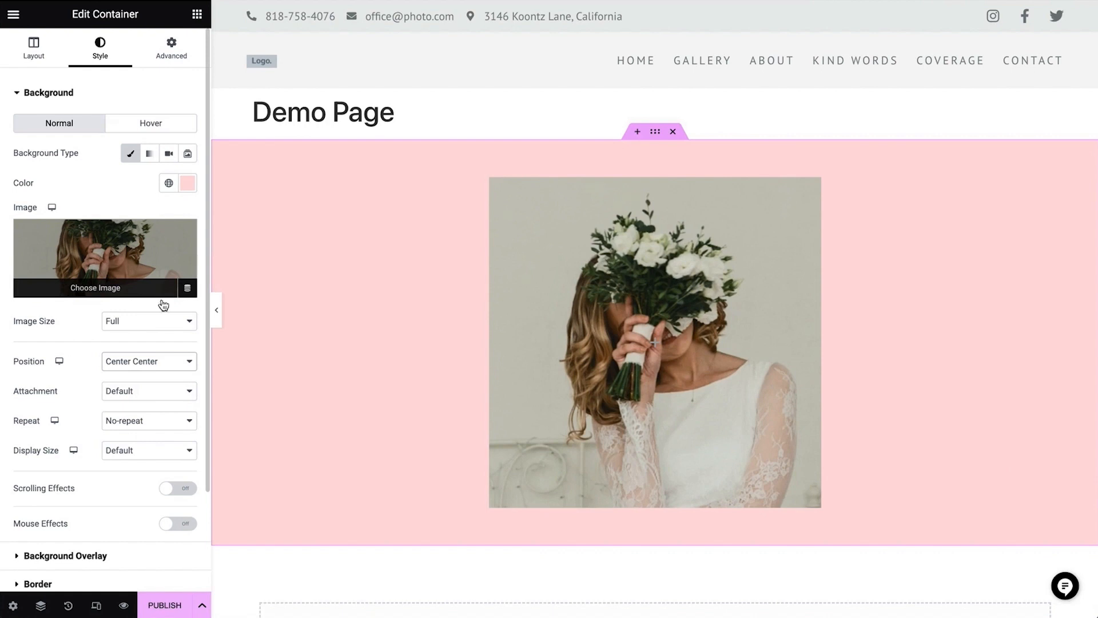
{"action": "left_click", "coordinate": [150, 457]}
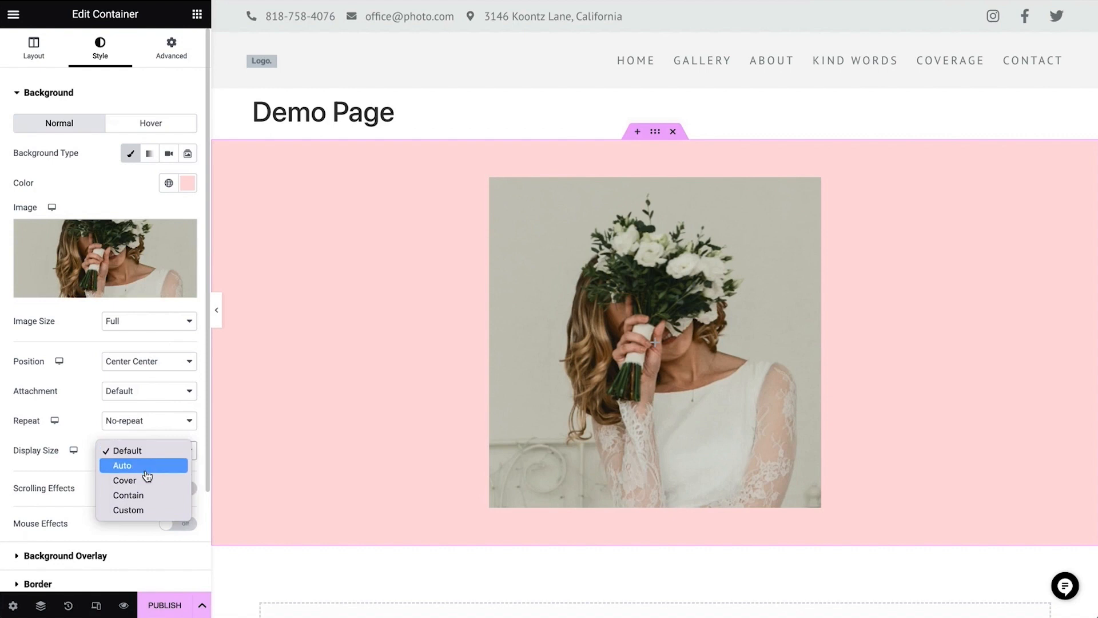
{"action": "left_click", "coordinate": [142, 485]}
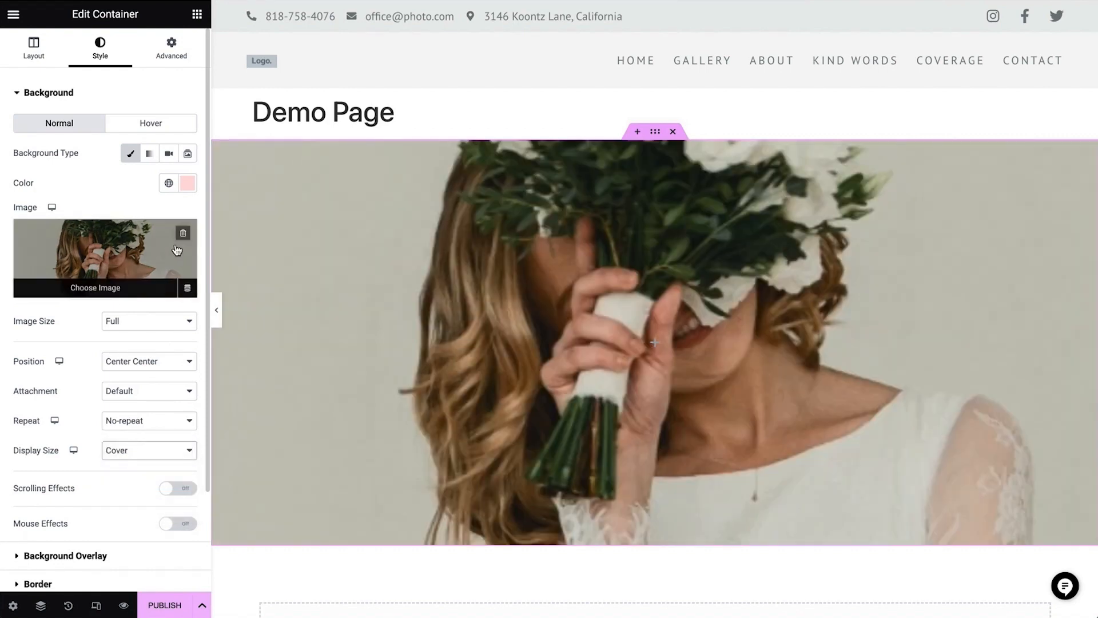
Remove the background image and set the container background colour to white
{"action": "left_click", "coordinate": [181, 235]}
{"action": "left_click", "coordinate": [192, 188]}
{"action": "left_click_drag", "start_coordinate": [167, 250], "coordinate": [80, 186]}
{"action": "left_click", "coordinate": [80, 185]}
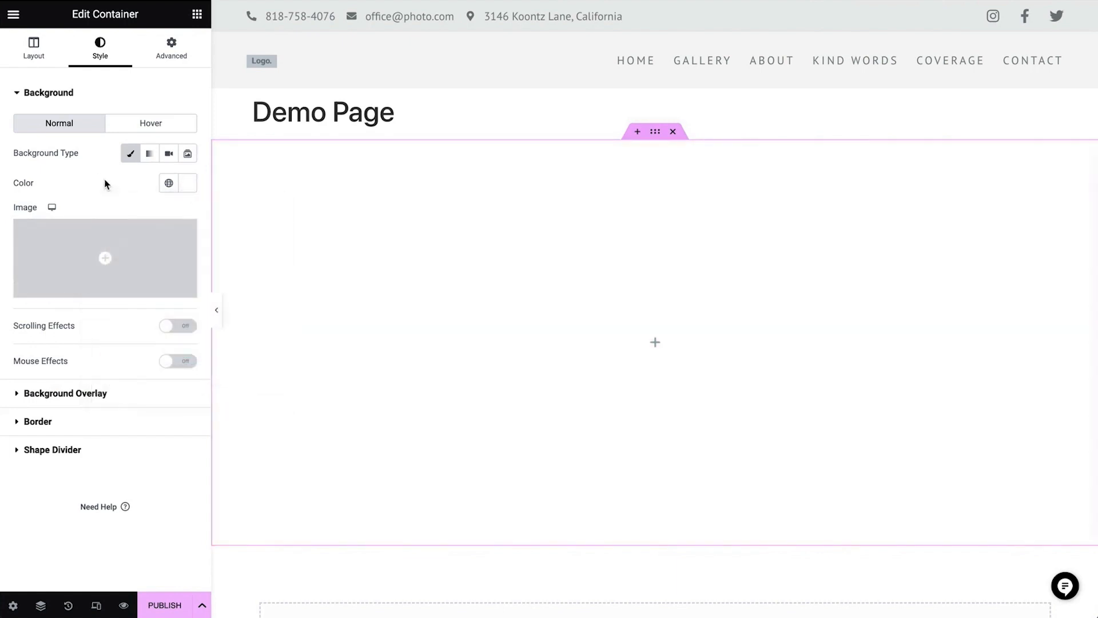
Drop a Heading widget into the container and change its title to 'This is our first headline'
{"action": "left_click", "coordinate": [198, 15]}
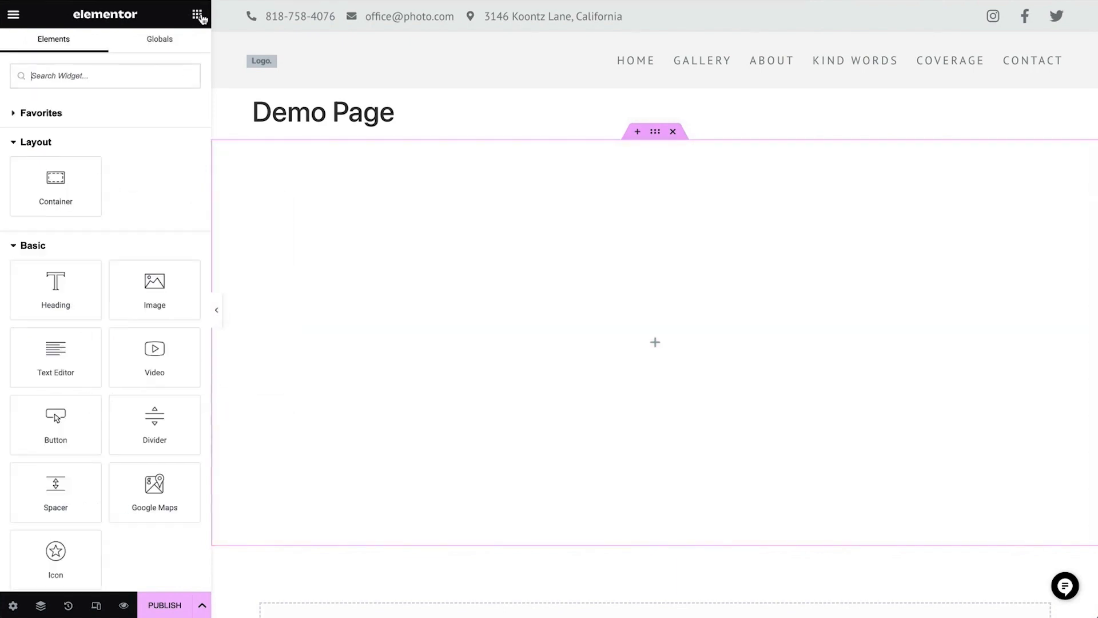
{"action": "left_click_drag", "start_coordinate": [54, 295], "coordinate": [409, 350]}
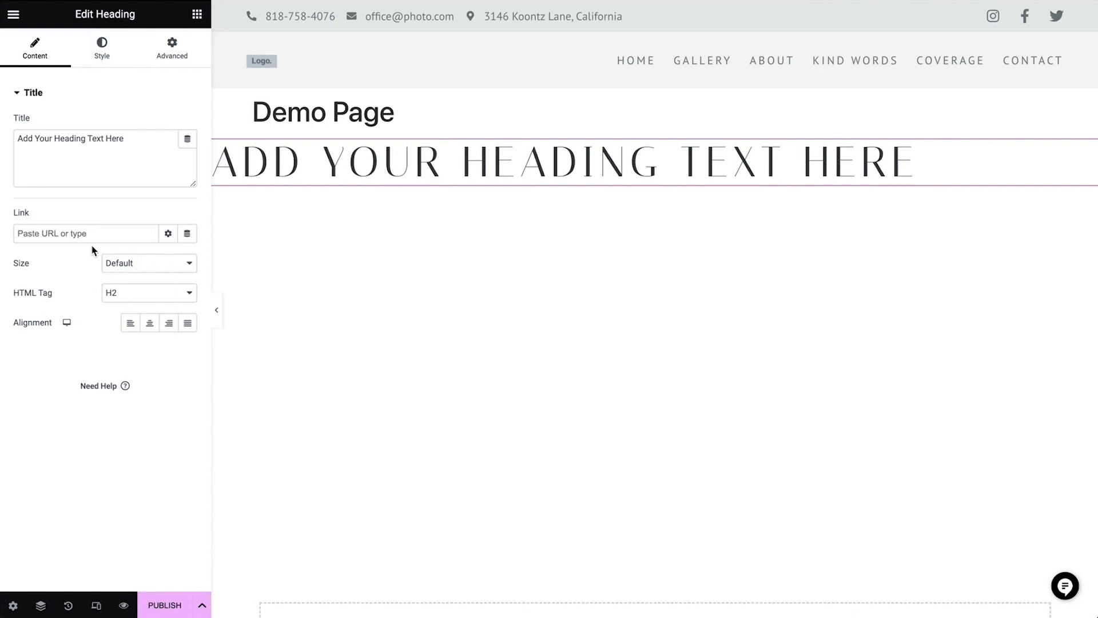
{"action": "triple_click", "coordinate": [160, 165]}
{"action": "type", "text": "Th"}
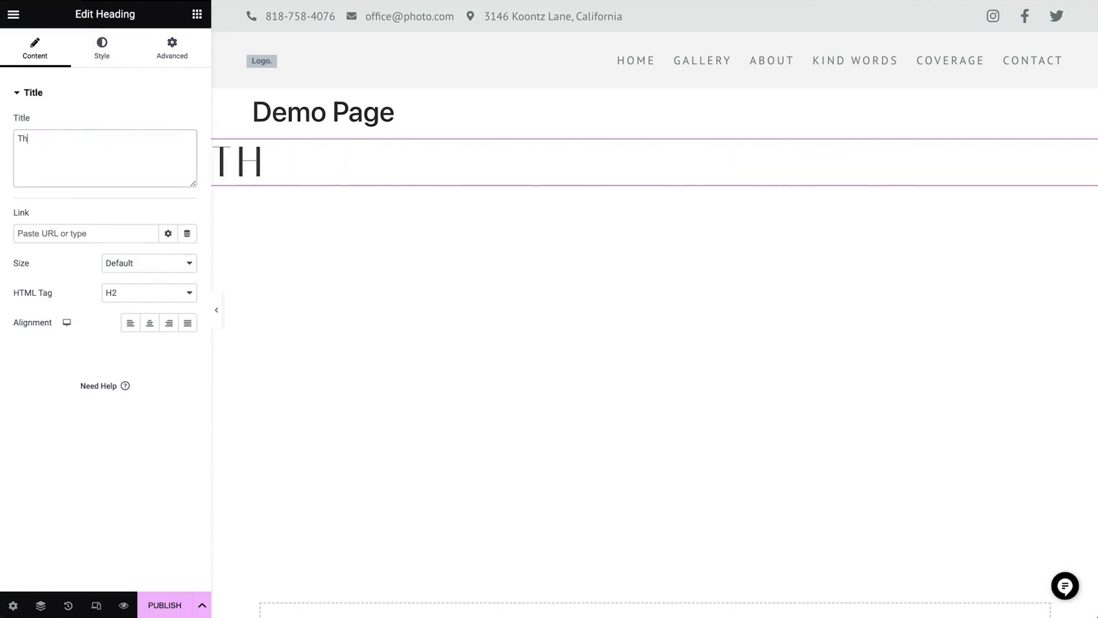
{"action": "type", "text": "is is our fi"}
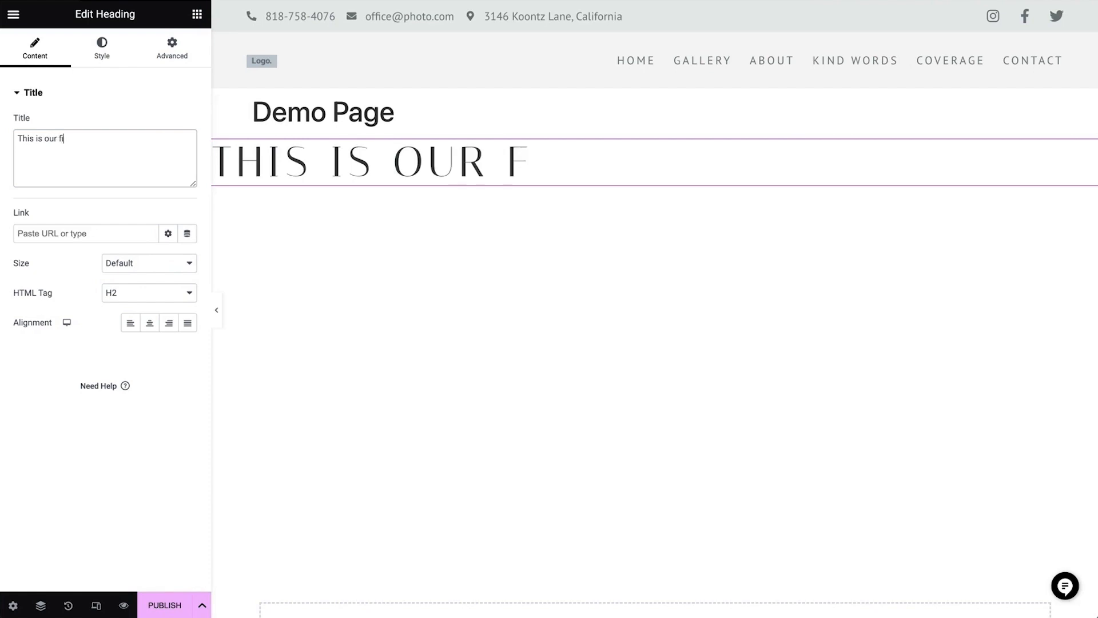
{"action": "type", "text": "rst headline"}
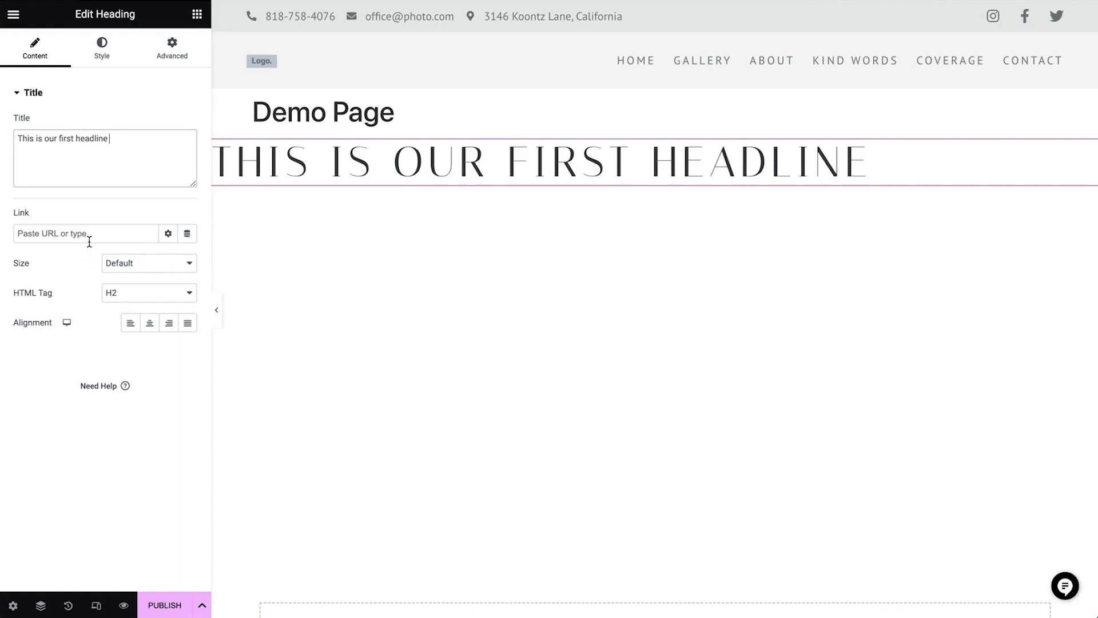
Keep the heading tag as H2 and, after trying other alignments, left-align it
{"action": "left_click", "coordinate": [139, 299]}
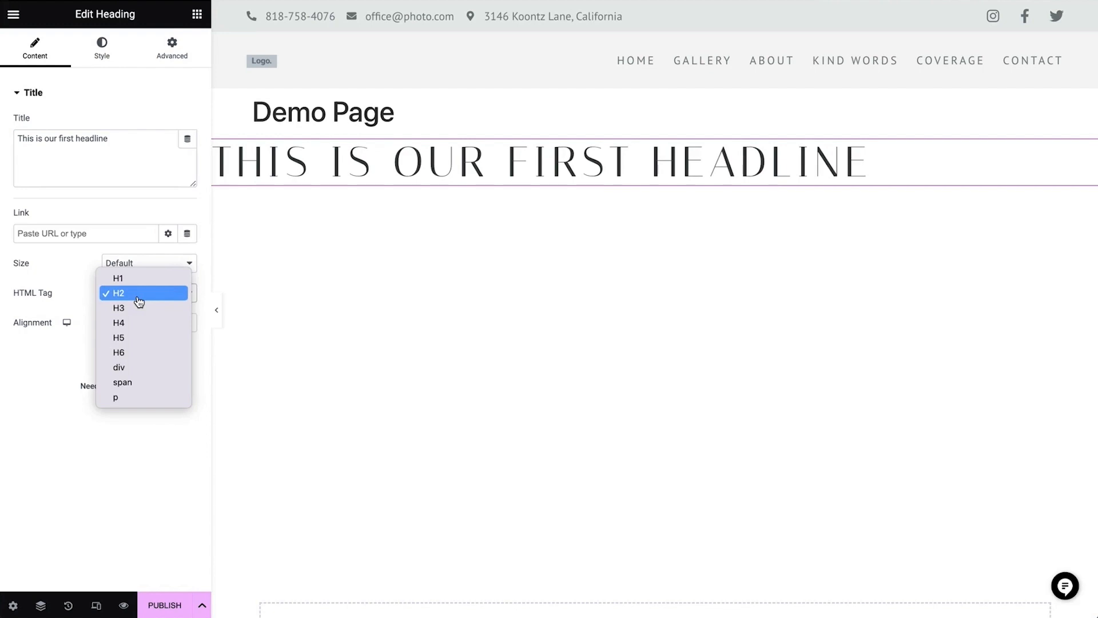
{"action": "left_click", "coordinate": [52, 360]}
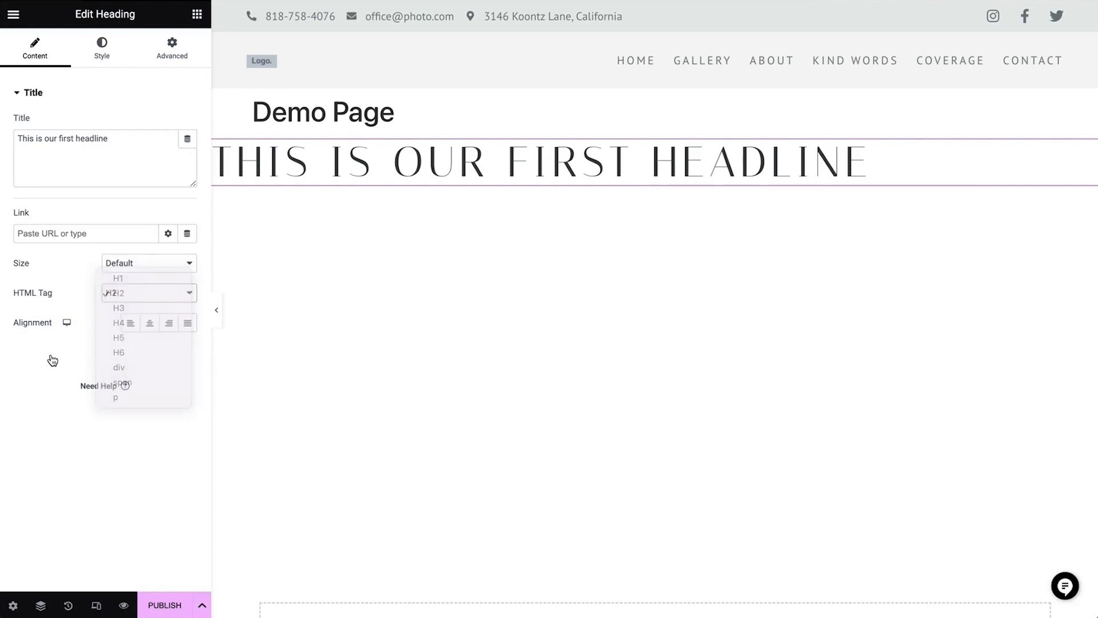
{"action": "left_click", "coordinate": [142, 326]}
{"action": "left_click", "coordinate": [168, 324]}
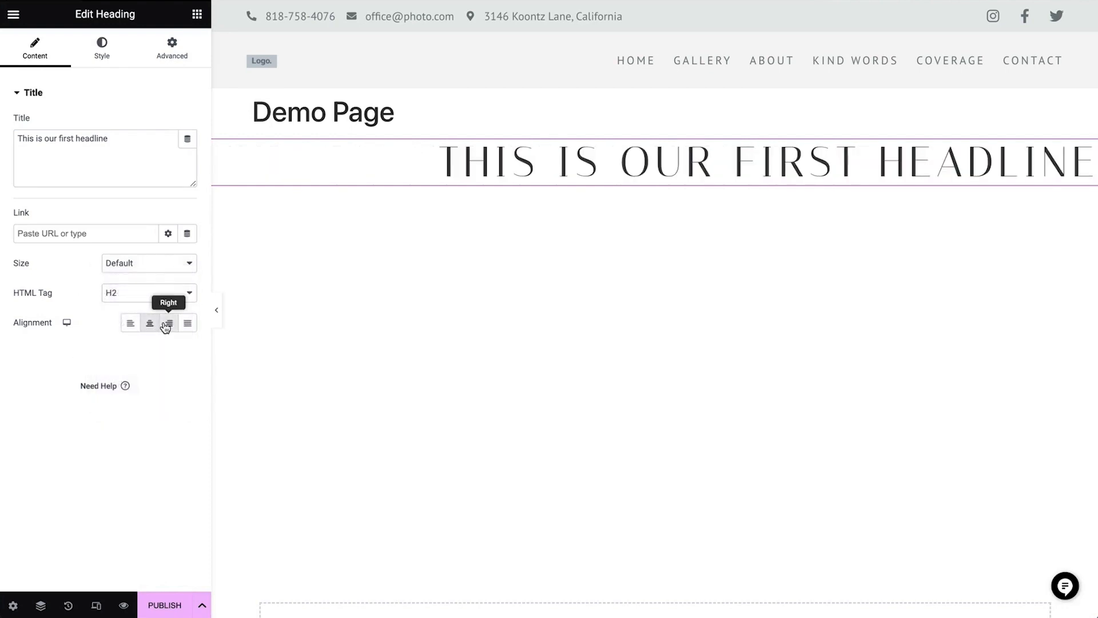
{"action": "left_click", "coordinate": [188, 324]}
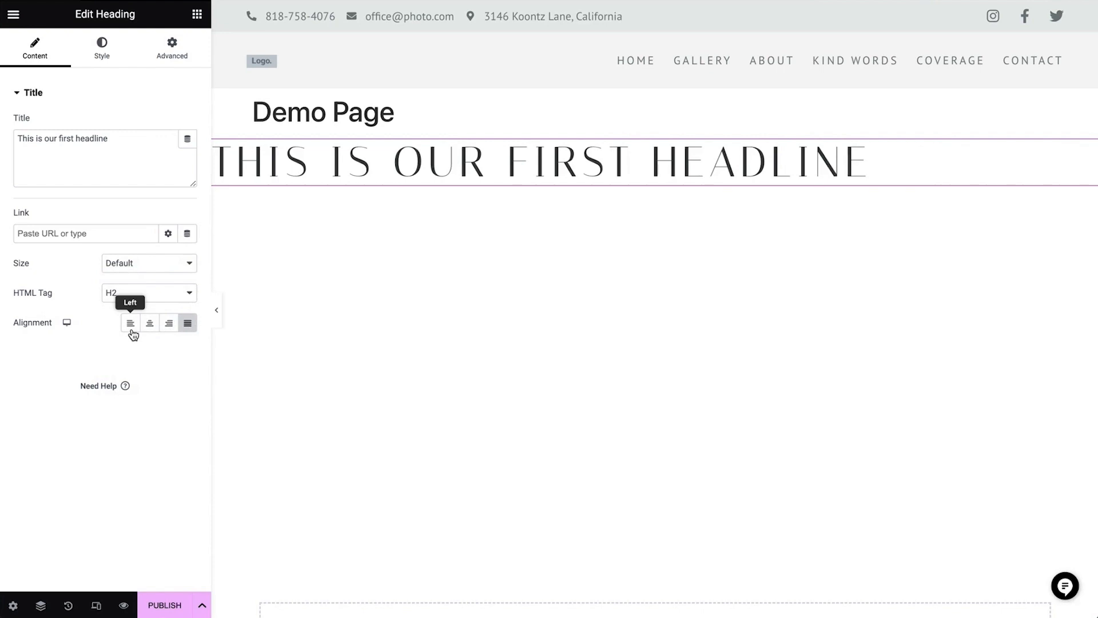
{"action": "left_click", "coordinate": [131, 328]}
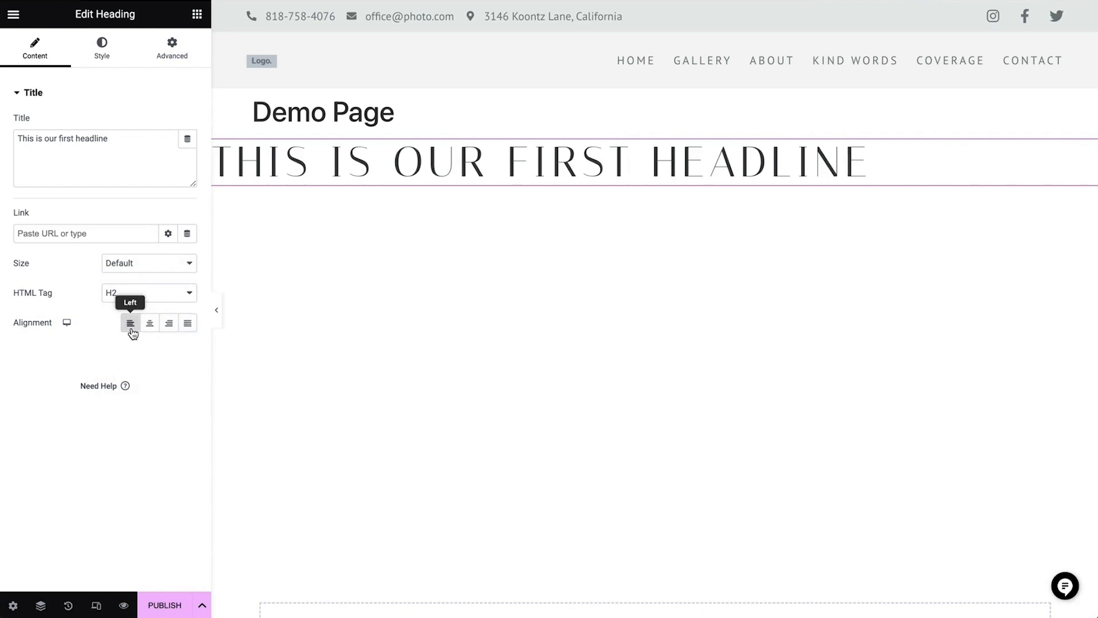
Colour the headline with the Black Element global colour, after trying Accent and cyan
{"action": "left_click", "coordinate": [103, 54]}
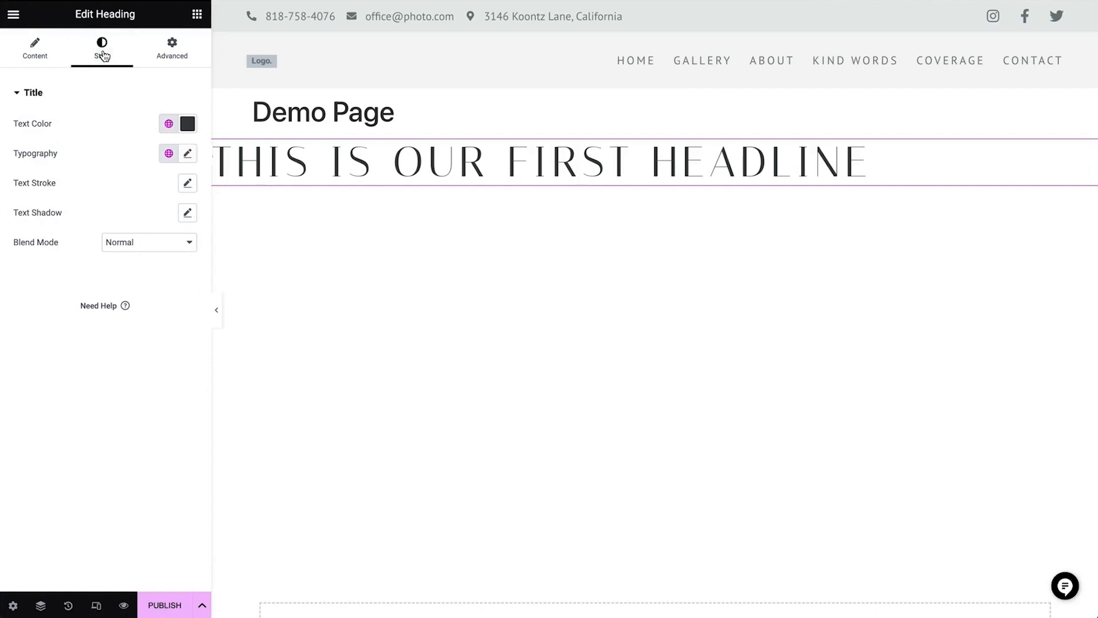
{"action": "left_click", "coordinate": [166, 123]}
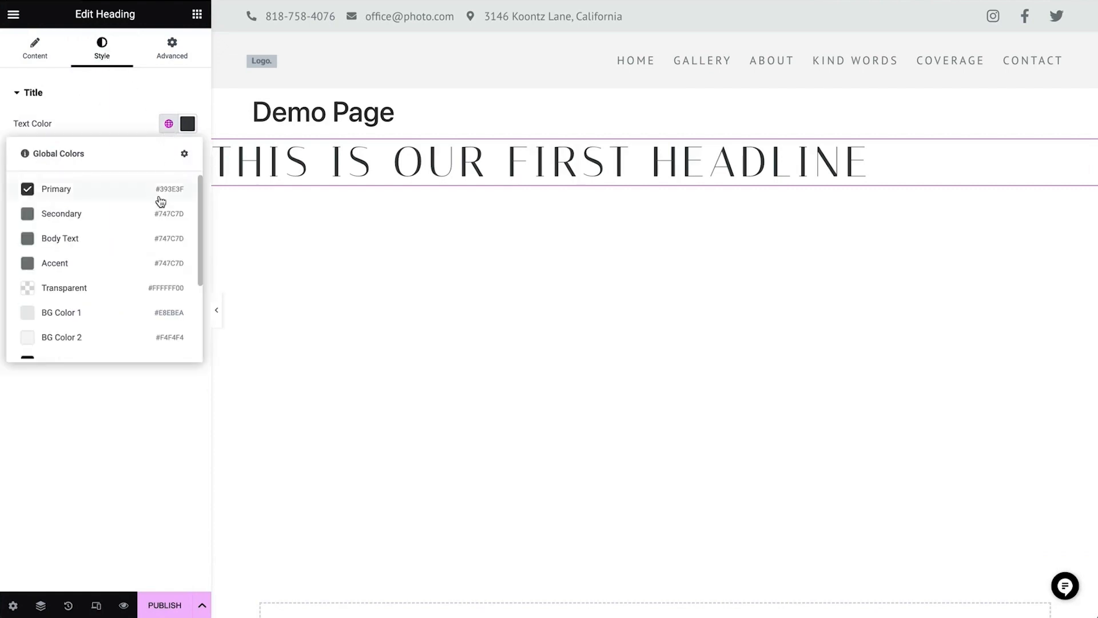
{"action": "left_click", "coordinate": [133, 264]}
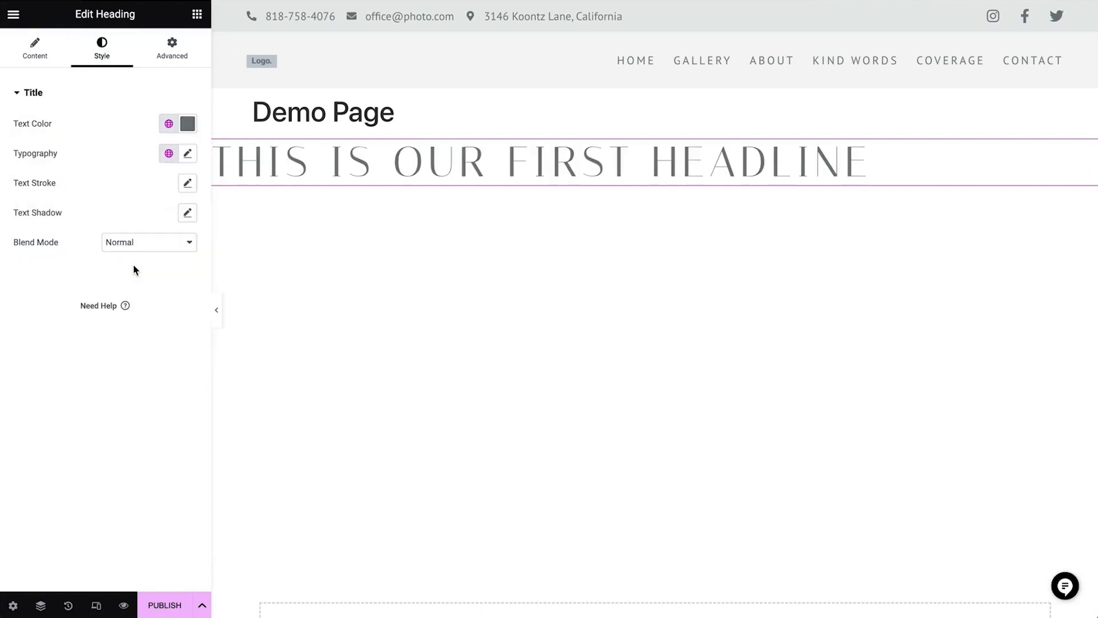
{"action": "left_click", "coordinate": [188, 123]}
{"action": "left_click_drag", "start_coordinate": [170, 215], "coordinate": [254, 192]}
{"action": "left_click", "coordinate": [120, 114]}
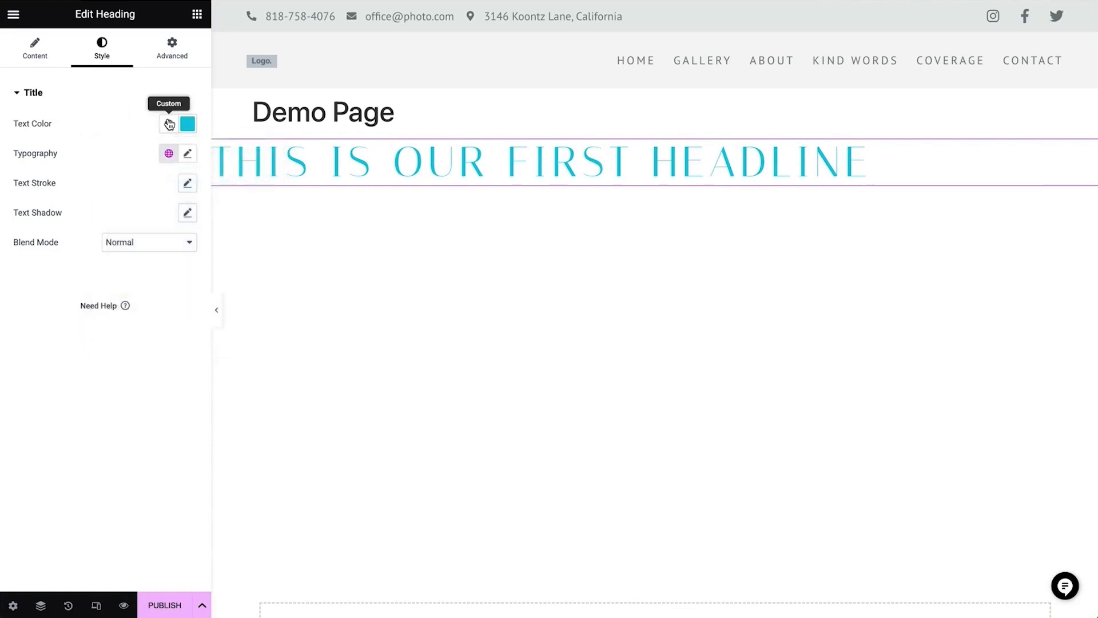
{"action": "left_click", "coordinate": [169, 123]}
{"action": "scroll", "coordinate": [105, 303], "scroll_direction": "down", "scroll_amount": 3}
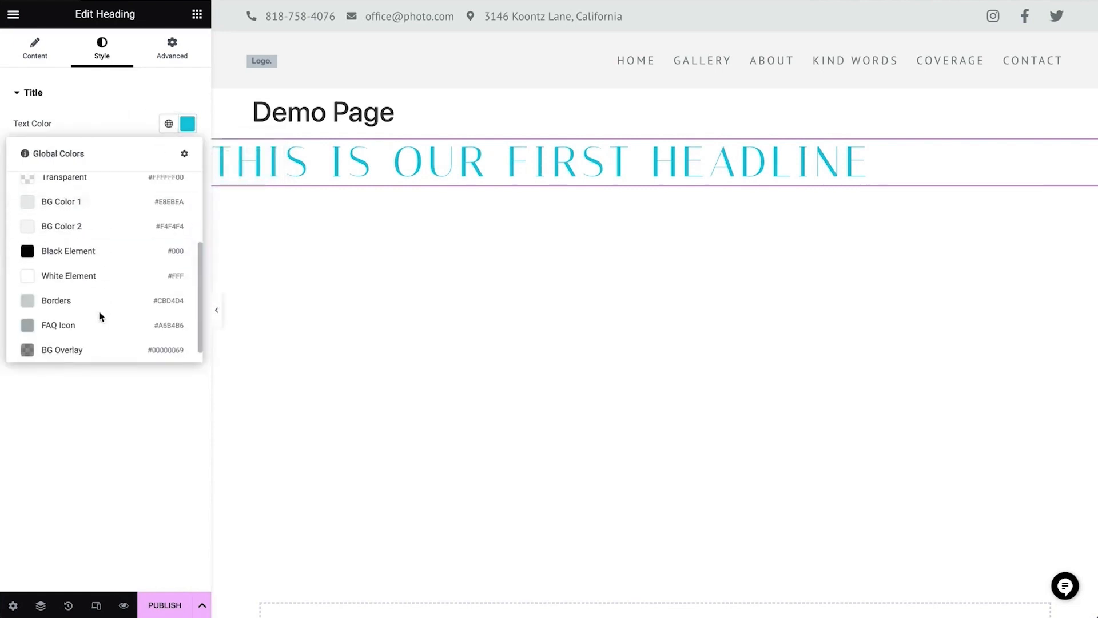
{"action": "left_click", "coordinate": [112, 252]}
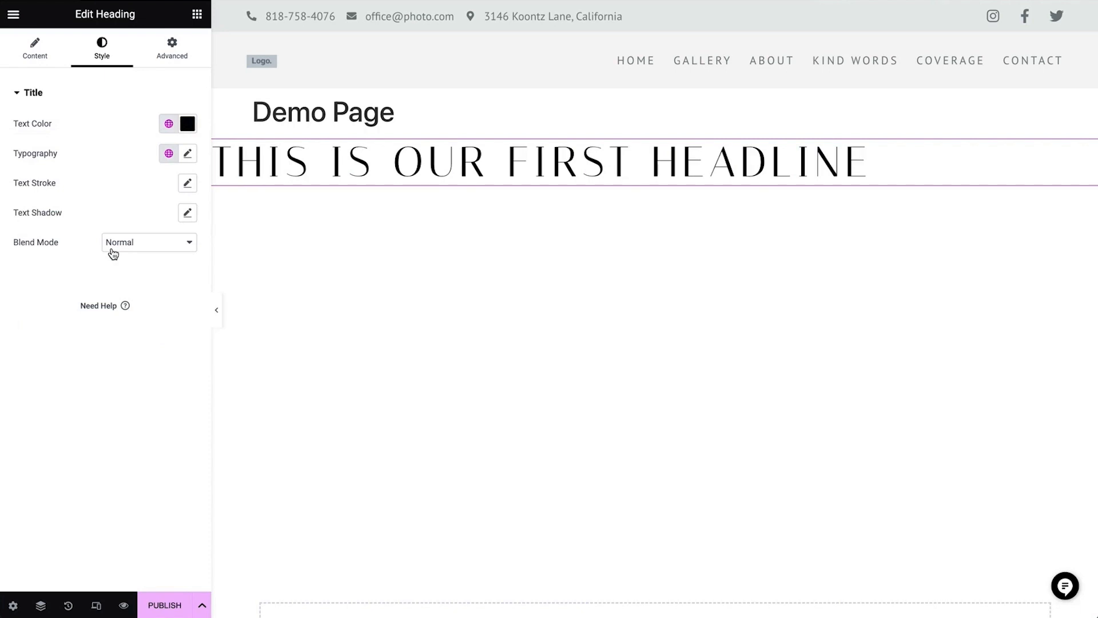
Set headline typography to Permanent Marker, 49 px, weight 700, 72 px line height
{"action": "left_click", "coordinate": [169, 153]}
{"action": "left_click", "coordinate": [81, 301]}
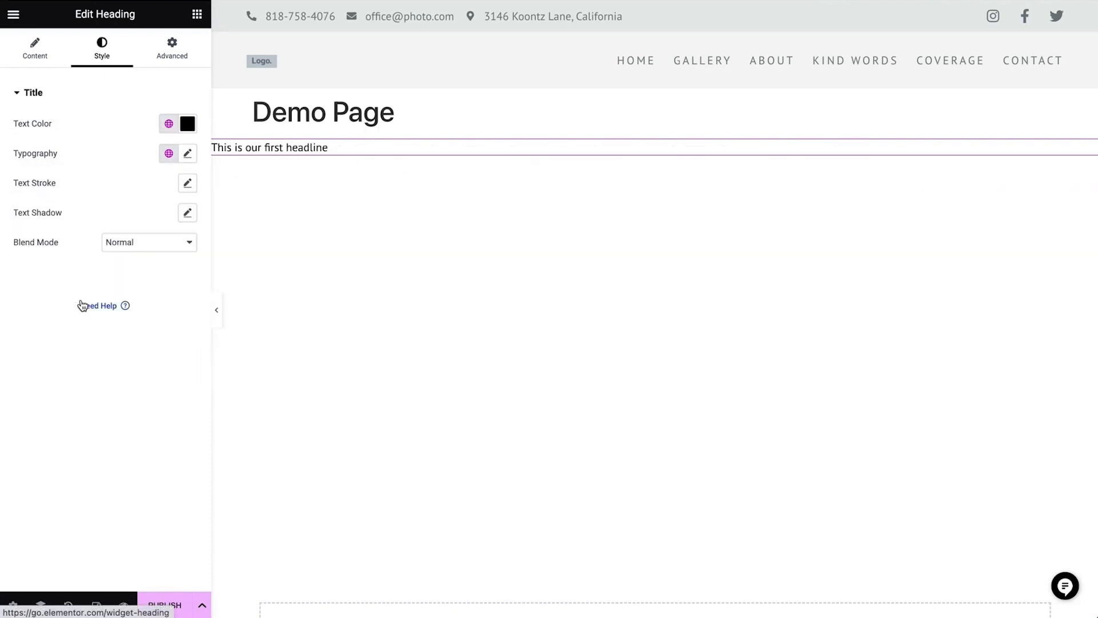
{"action": "left_click", "coordinate": [188, 154]}
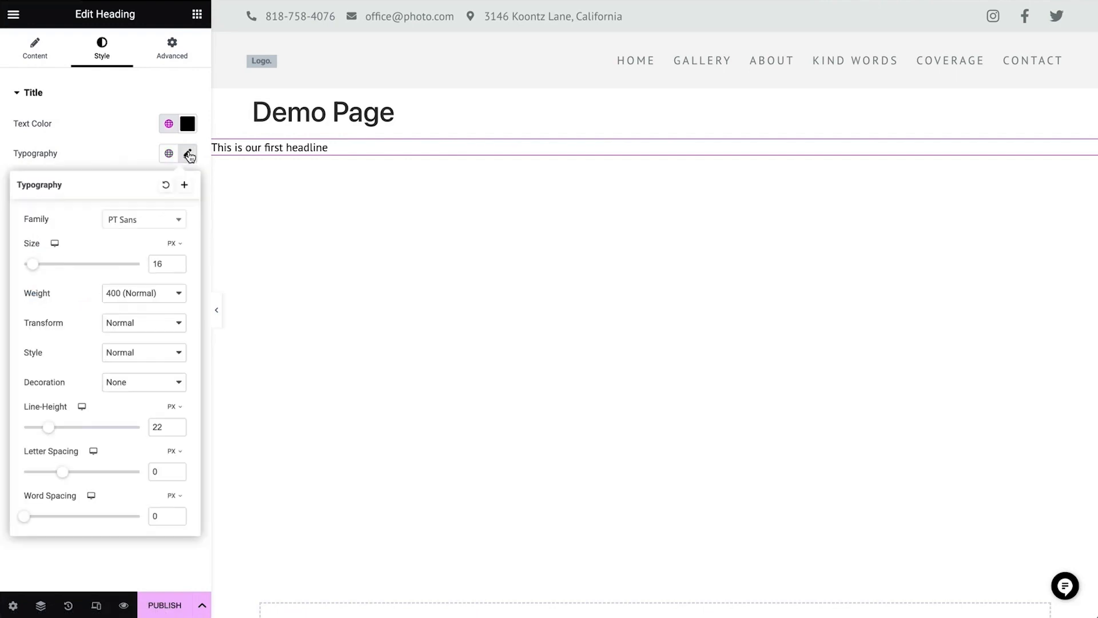
{"action": "left_click", "coordinate": [158, 228]}
{"action": "scroll", "coordinate": [131, 368], "scroll_direction": "down", "scroll_amount": 8}
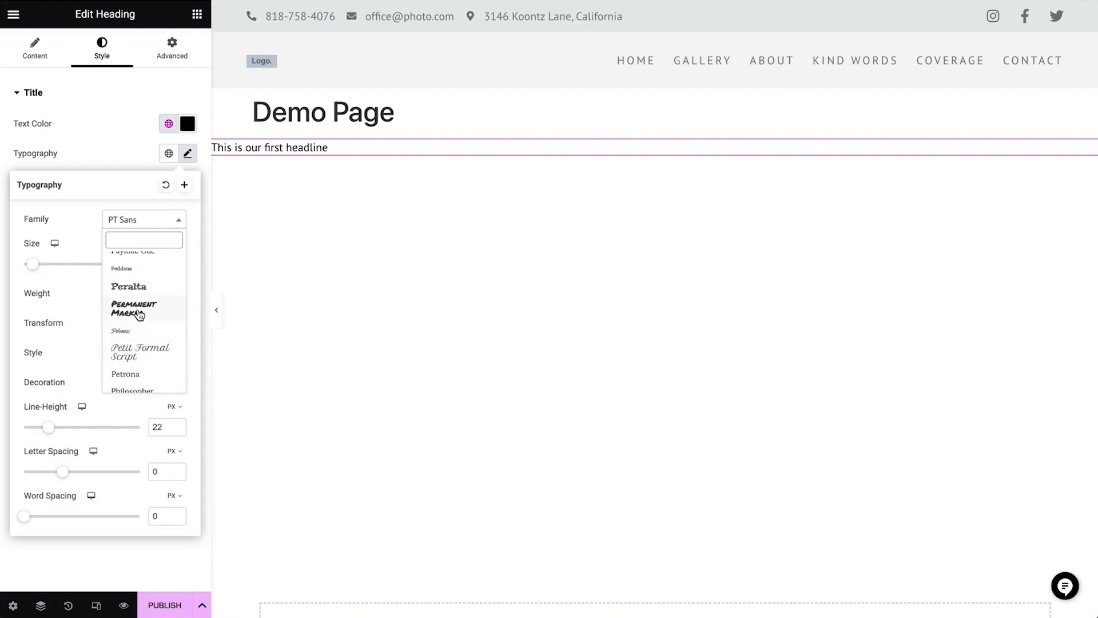
{"action": "left_click", "coordinate": [139, 312]}
{"action": "left_click_drag", "start_coordinate": [34, 265], "coordinate": [56, 286]}
{"action": "left_click", "coordinate": [138, 296]}
{"action": "left_click", "coordinate": [140, 338]}
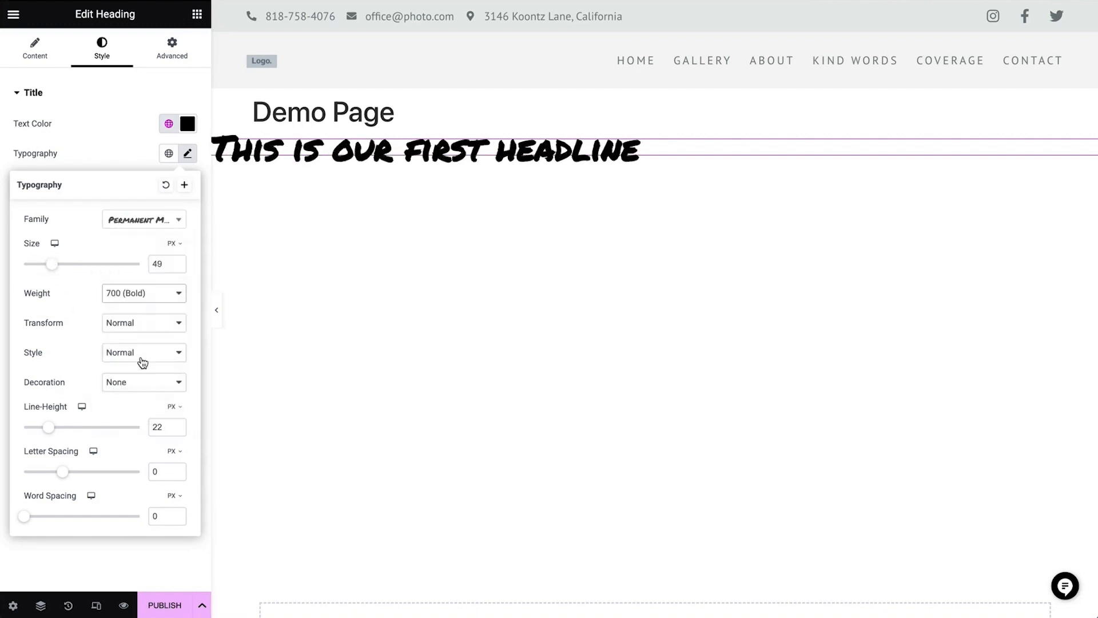
{"action": "left_click_drag", "start_coordinate": [51, 431], "coordinate": [108, 438]}
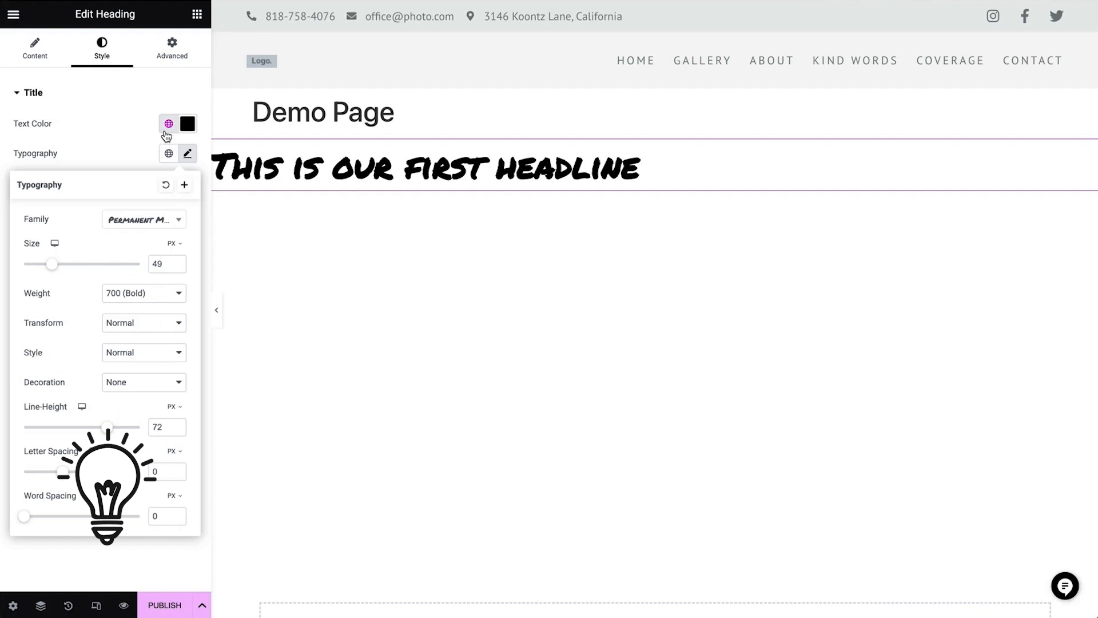
{"action": "left_click", "coordinate": [121, 154]}
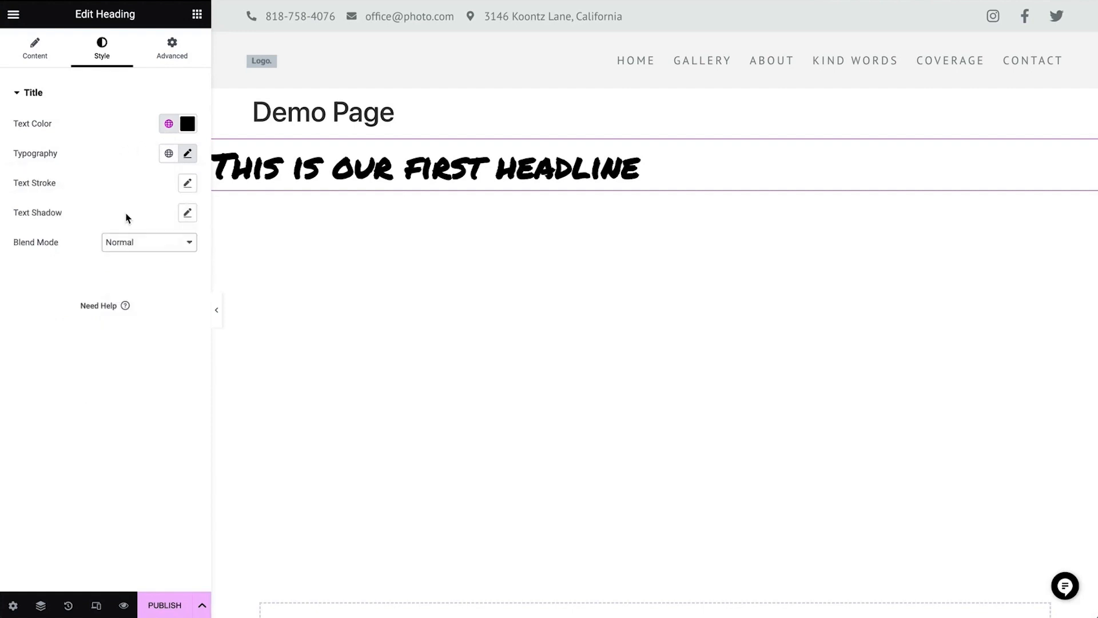
Give the headline a solid 2 px border in the Primary global colour
{"action": "left_click", "coordinate": [186, 51]}
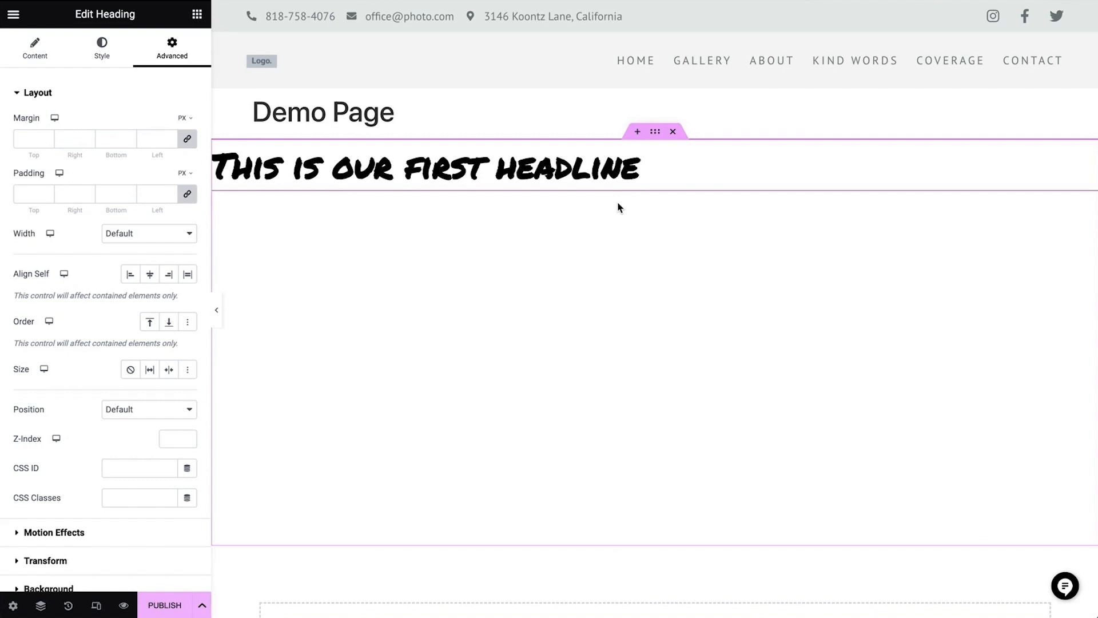
{"action": "scroll", "coordinate": [69, 473], "scroll_direction": "down", "scroll_amount": 5}
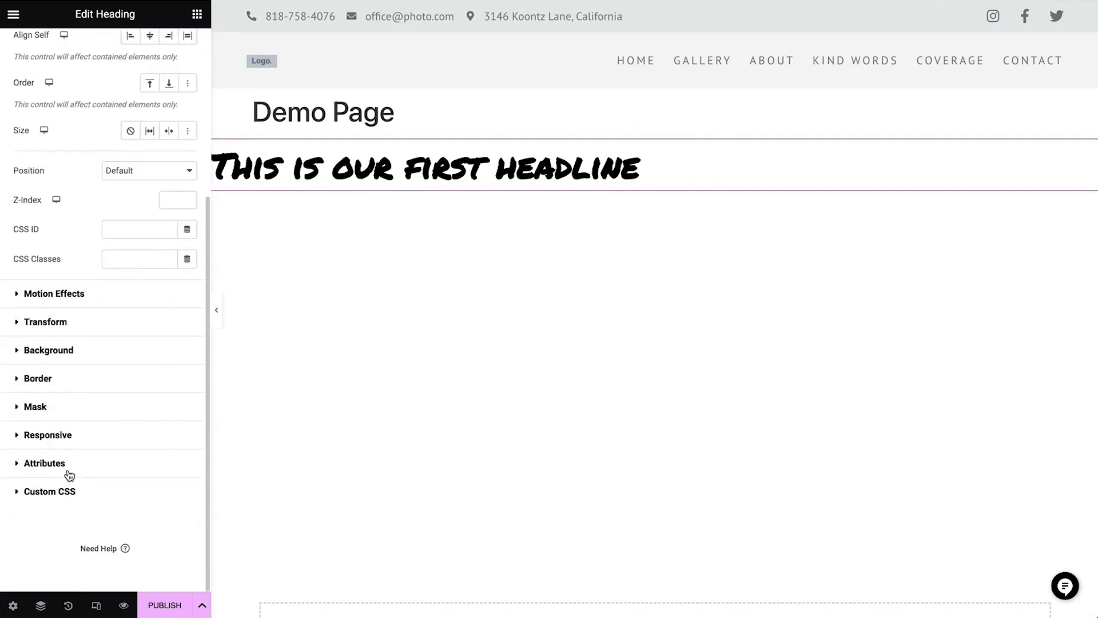
{"action": "left_click", "coordinate": [84, 382]}
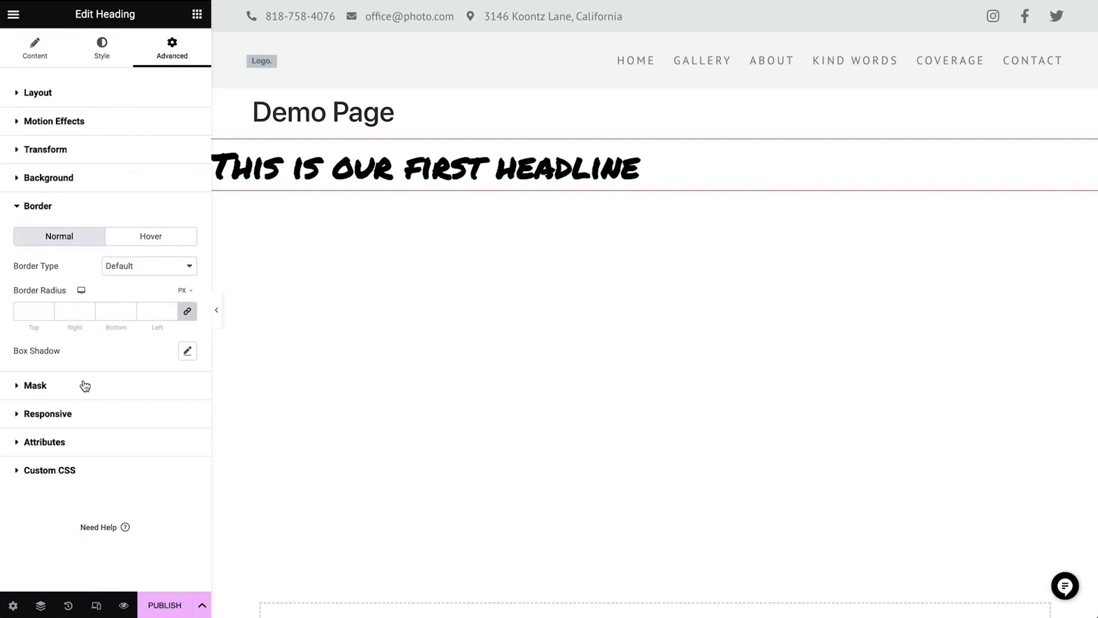
{"action": "left_click", "coordinate": [160, 267]}
{"action": "left_click", "coordinate": [156, 294]}
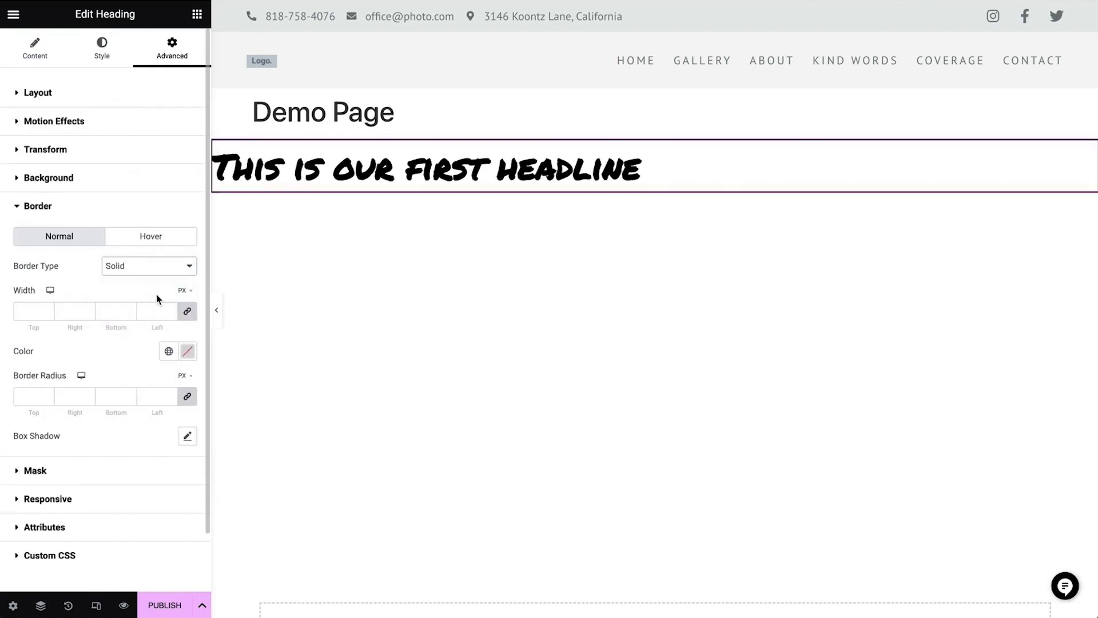
{"action": "left_click", "coordinate": [24, 310]}
{"action": "type", "text": "2"}
{"action": "left_click", "coordinate": [168, 355]}
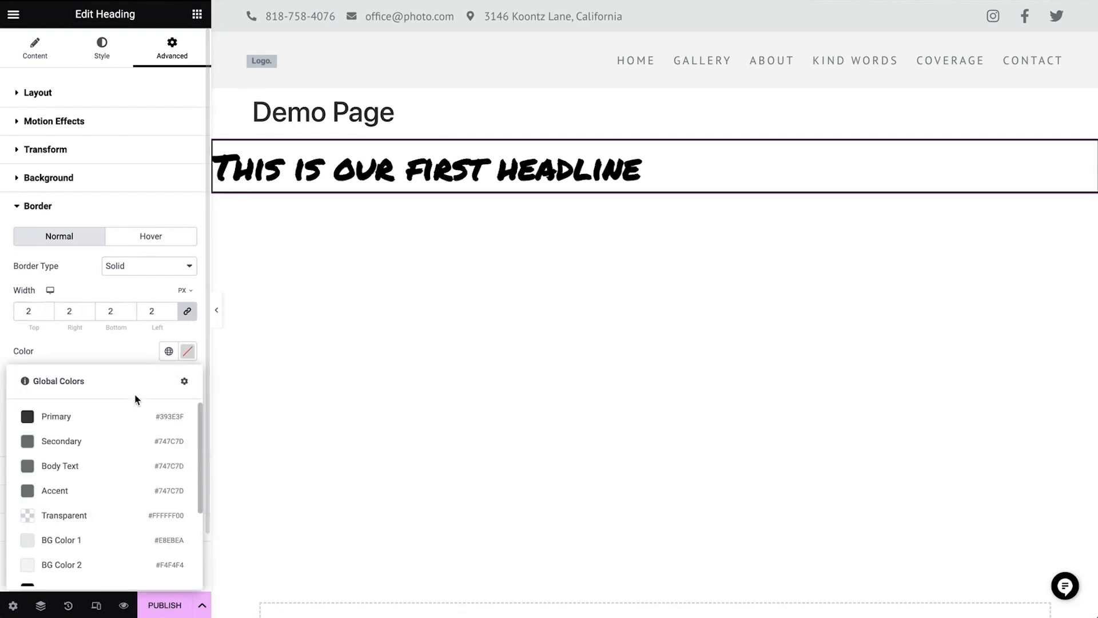
{"action": "left_click", "coordinate": [109, 416]}
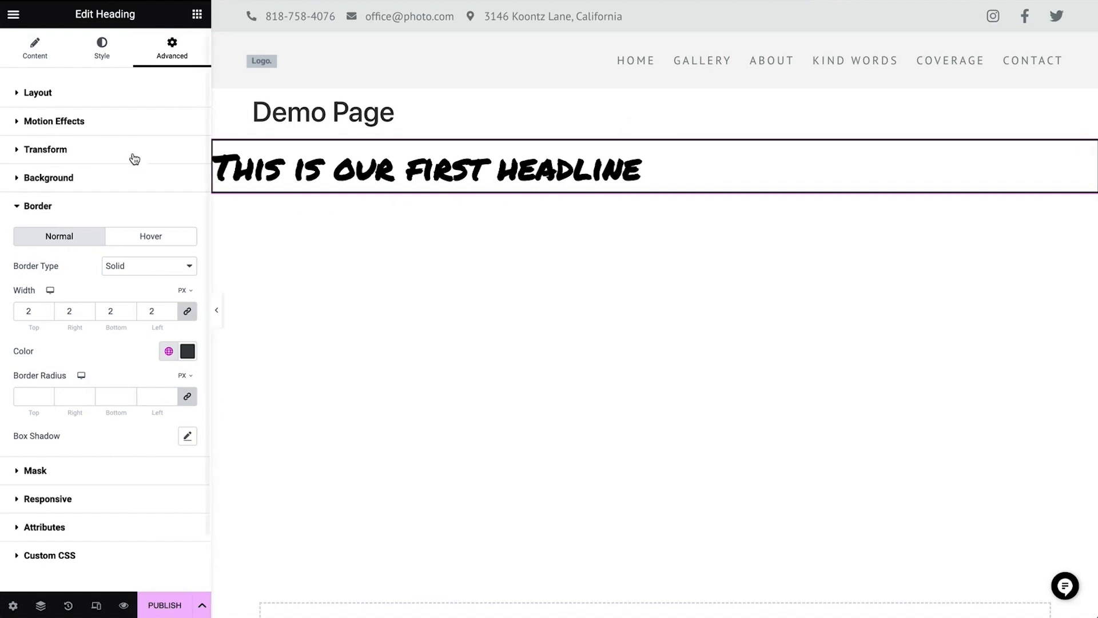
Clear the headline's margin and padding, then select its container
{"action": "left_click", "coordinate": [112, 92]}
{"action": "left_click_drag", "start_coordinate": [31, 156], "coordinate": [61, 160]}
{"action": "left_click_drag", "start_coordinate": [33, 210], "coordinate": [72, 213]}
{"action": "double_click", "coordinate": [28, 194]}
{"action": "key", "text": "BackSpace"}
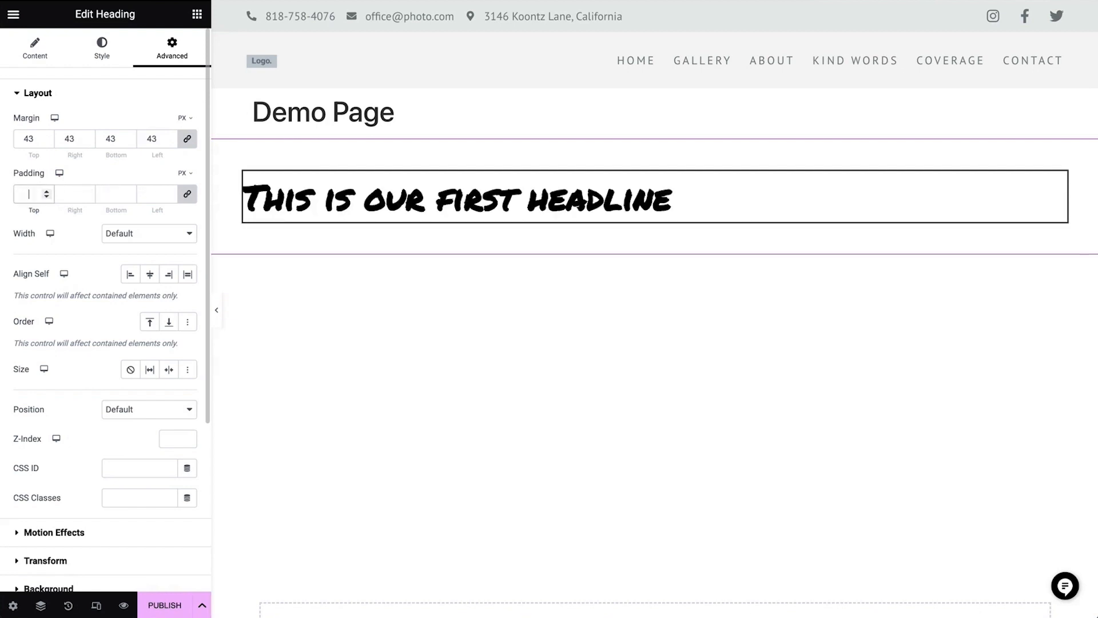
{"action": "double_click", "coordinate": [28, 137]}
{"action": "key", "text": "BackSpace"}
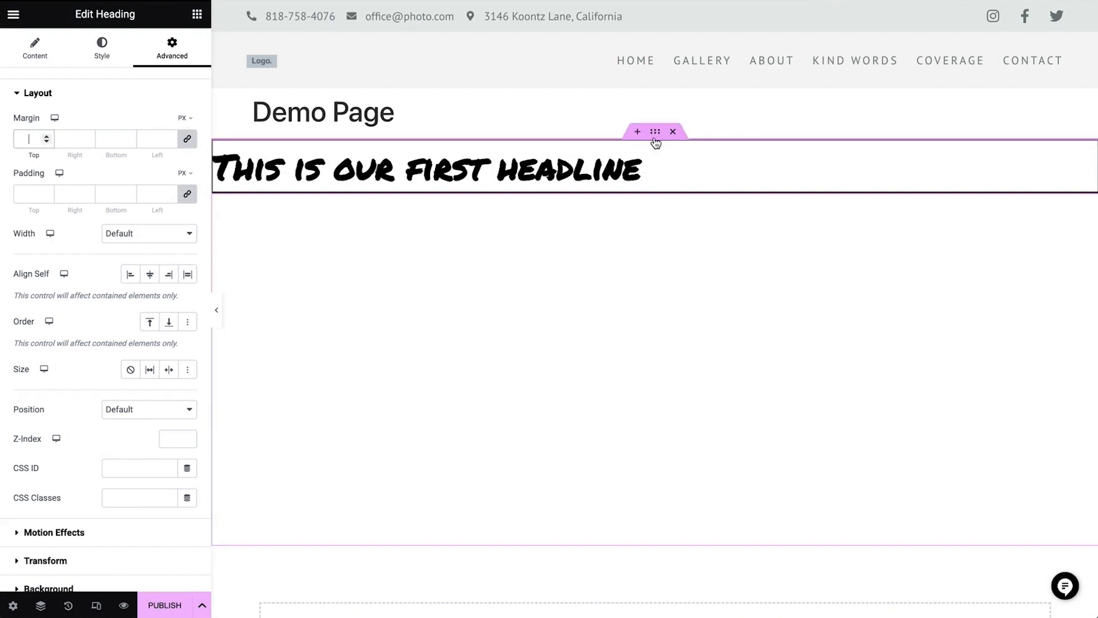
{"action": "left_click", "coordinate": [656, 134]}
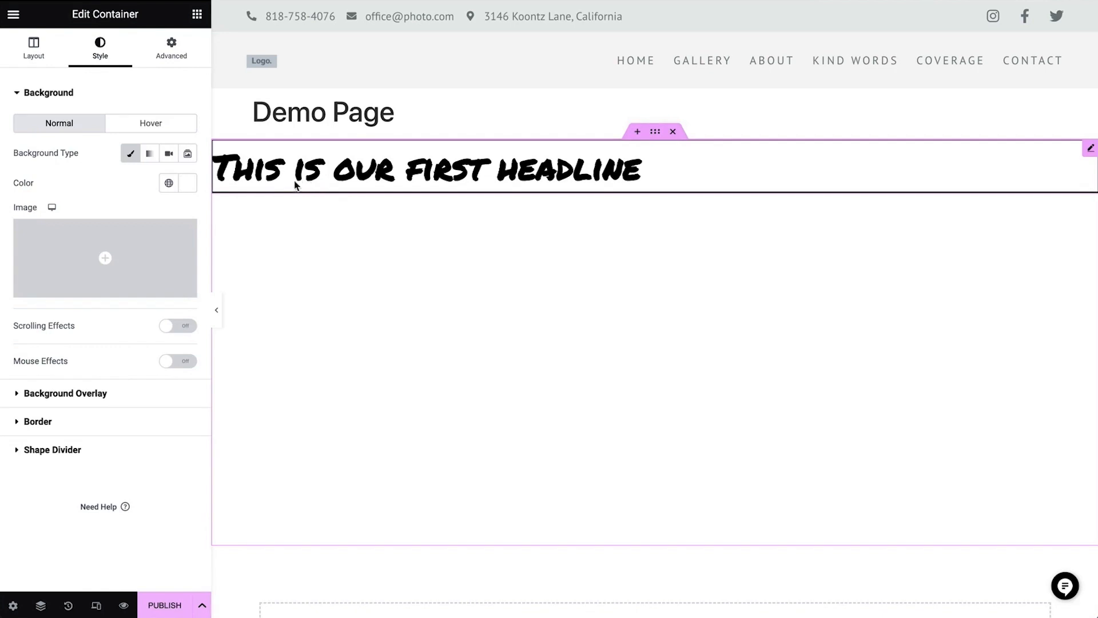
Set the container padding to 50 px all round, then unlink sides and raise top padding to 150 px
{"action": "left_click", "coordinate": [185, 54]}
{"action": "left_click", "coordinate": [32, 194]}
{"action": "type", "text": "50"}
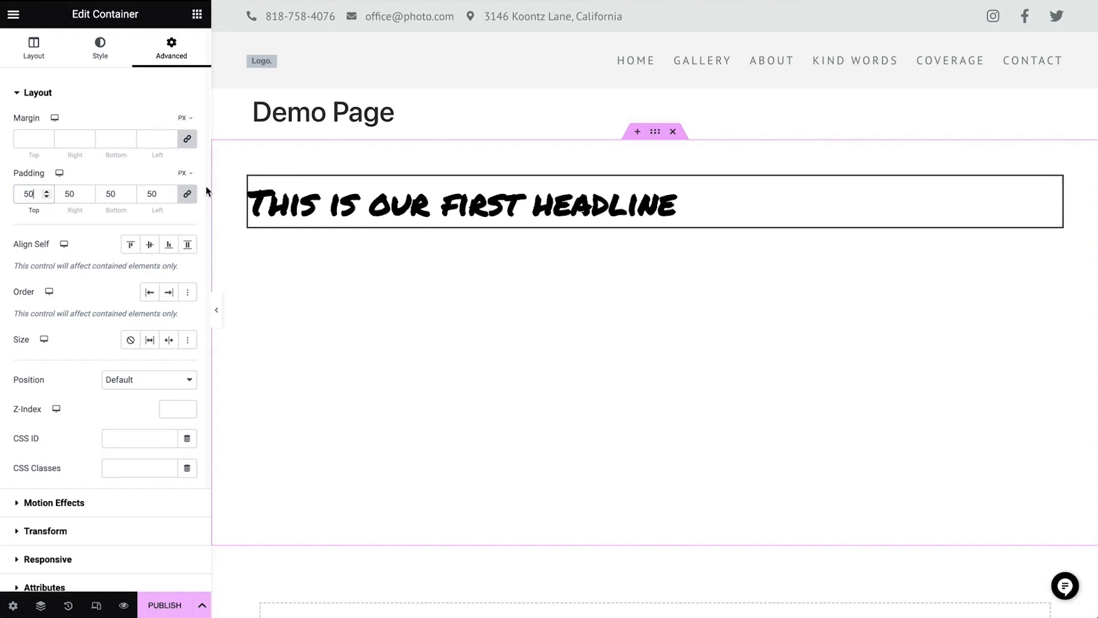
{"action": "left_click", "coordinate": [187, 197]}
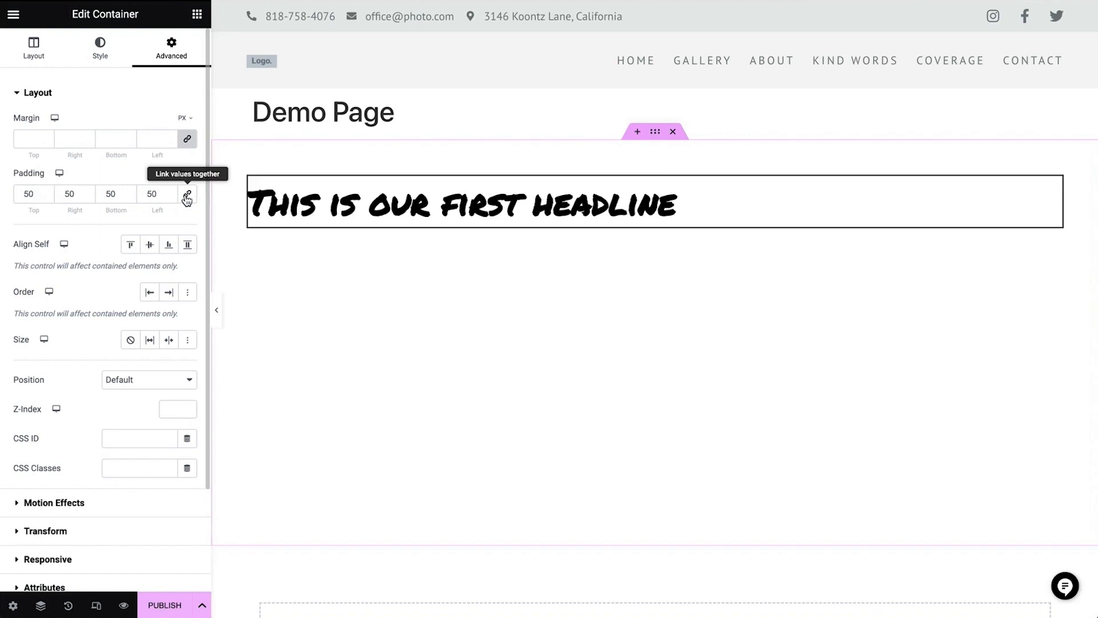
{"action": "left_click", "coordinate": [23, 195]}
{"action": "type", "text": "1"}
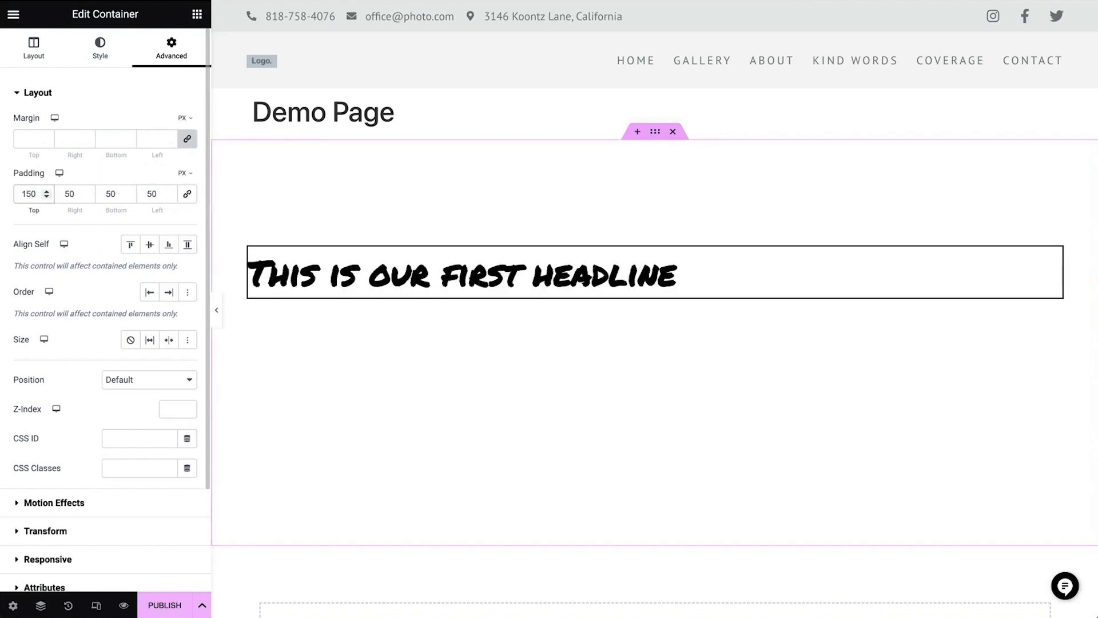
{"action": "left_click", "coordinate": [197, 13]}
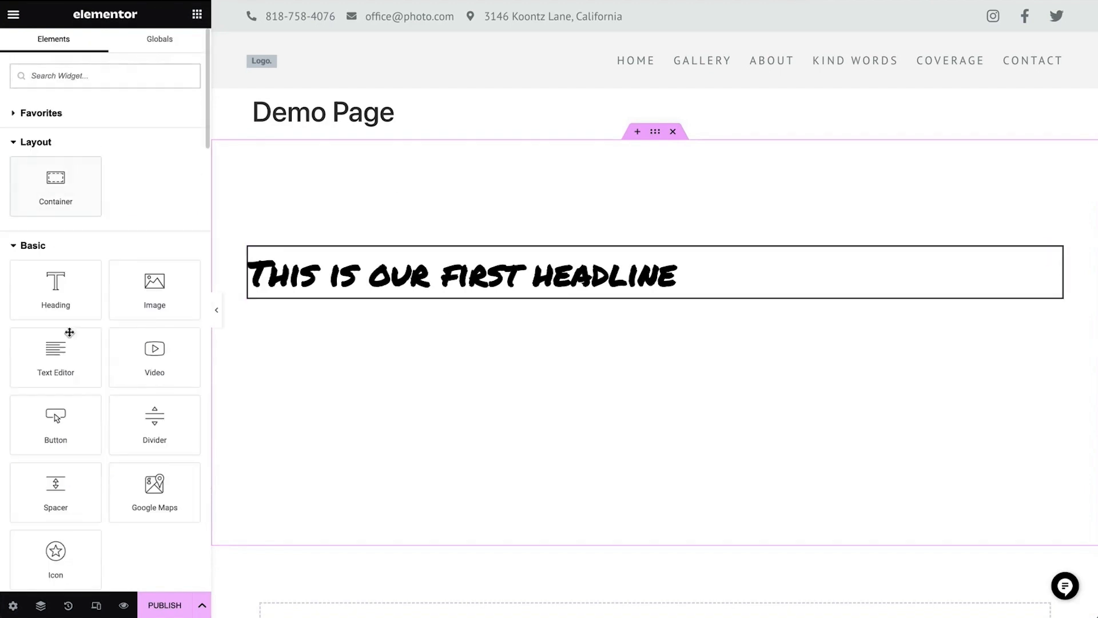
Add a Text Editor widget below the headline and paste its Lorem paragraph several more times
{"action": "left_click_drag", "start_coordinate": [57, 361], "coordinate": [343, 286]}
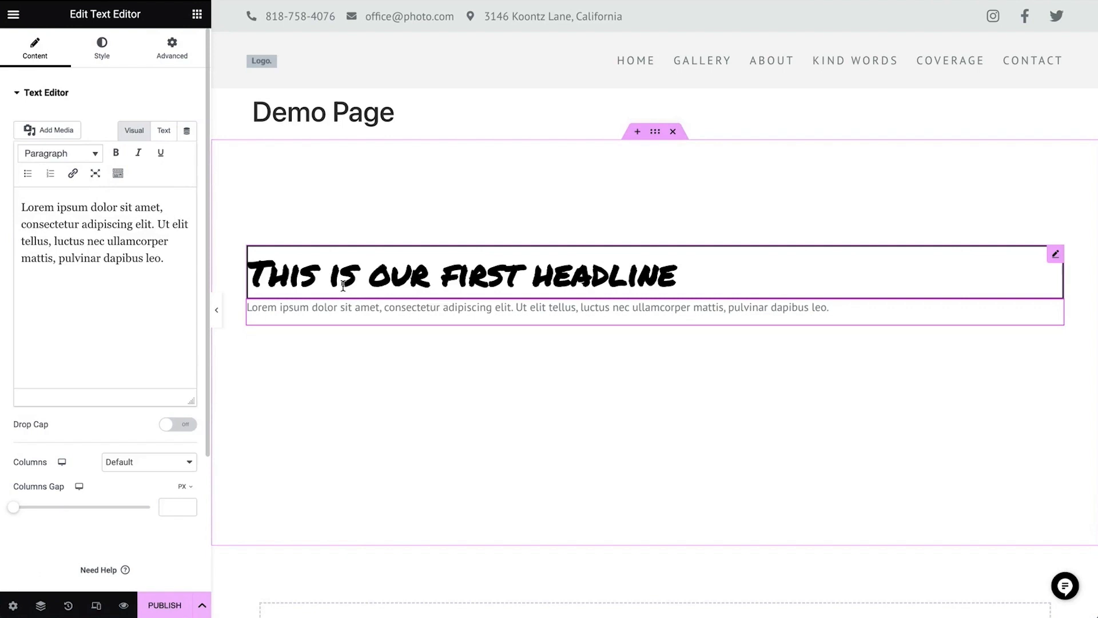
{"action": "left_click", "coordinate": [157, 274]}
{"action": "key", "text": "ctrl+a"}
{"action": "key", "text": "ctrl+c"}
{"action": "left_click", "coordinate": [157, 275]}
{"action": "key", "text": "ctrl+v"}
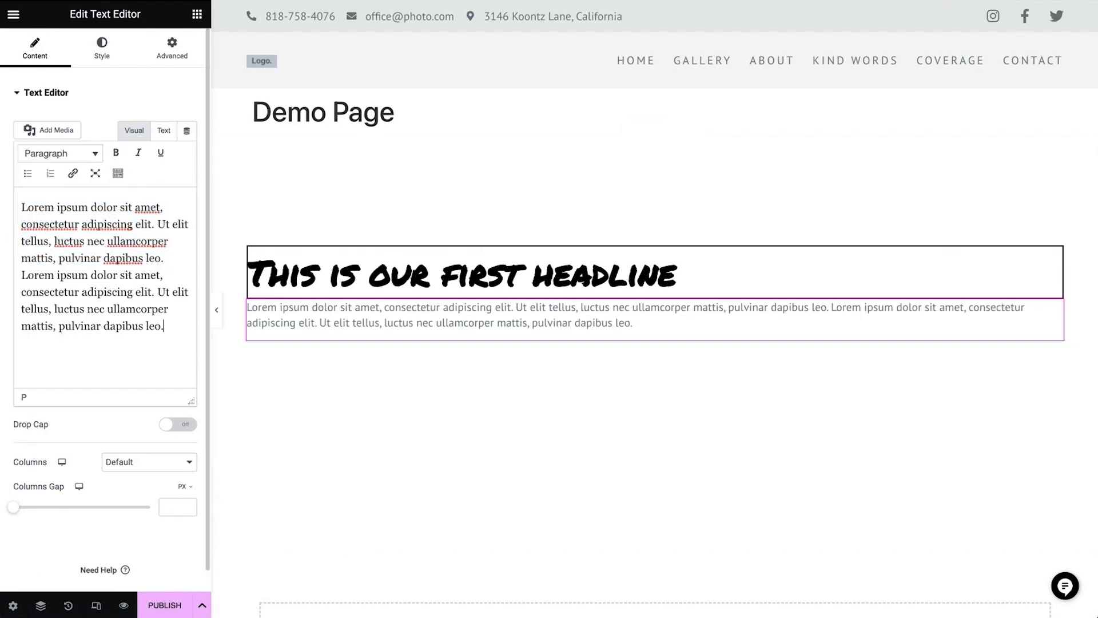
{"action": "key", "text": "ctrl+v"}
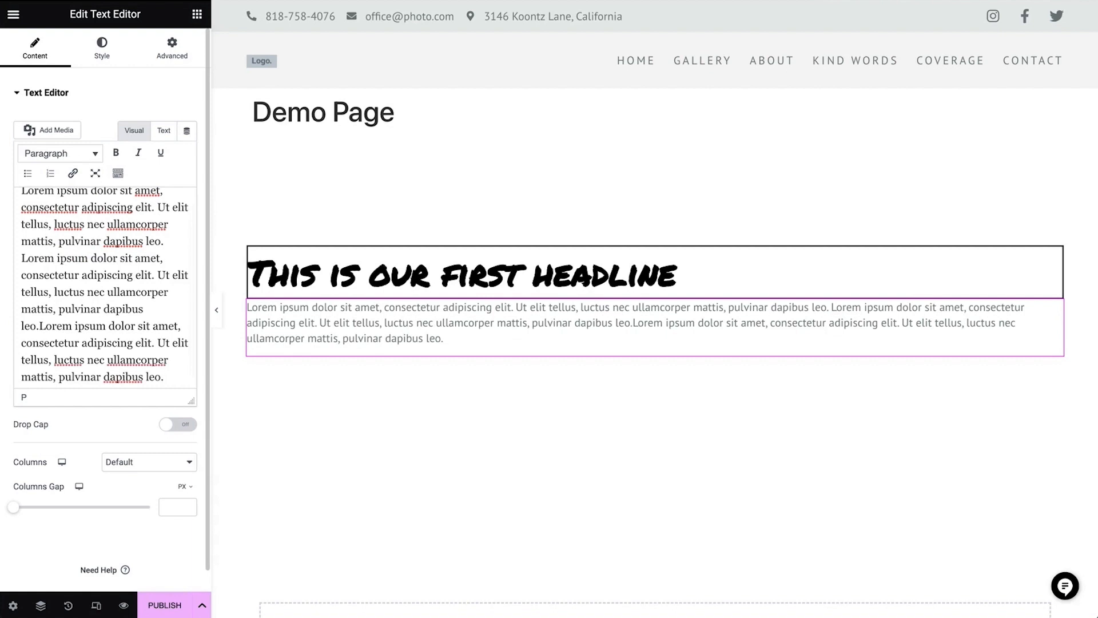
{"action": "key", "text": "ctrl+v"}
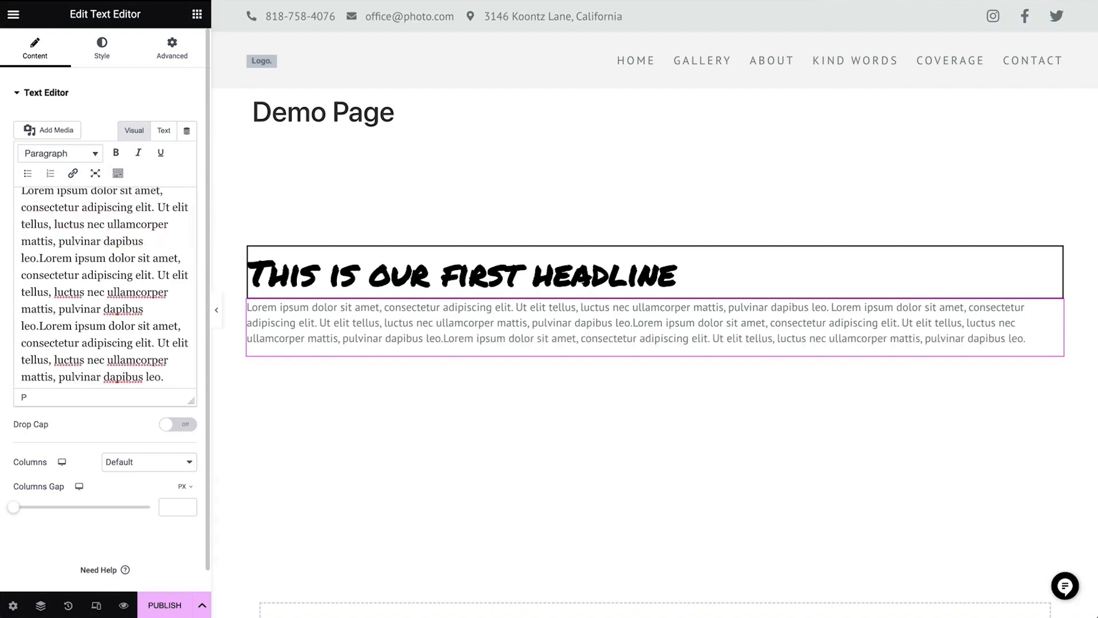
{"action": "key", "text": "ctrl+v"}
{"action": "key", "text": "ctrl+v"}
{"action": "key", "text": "ctrl+v"}
{"action": "key", "text": "ctrl+v"}
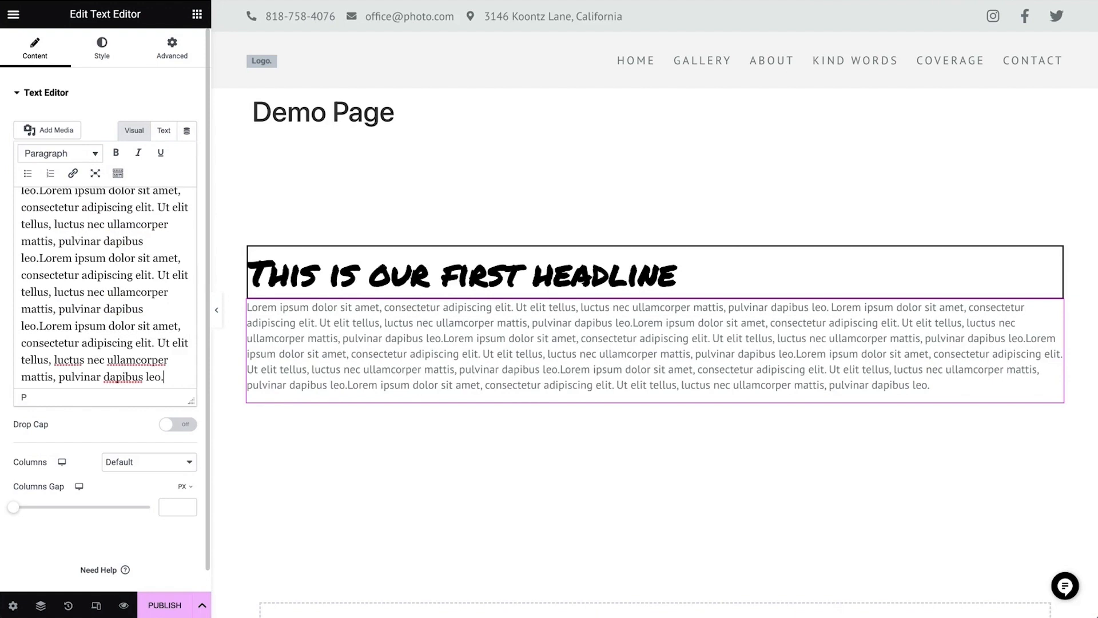
Set the text block to 3 columns on desktop and 2 columns on tablet
{"action": "left_click", "coordinate": [139, 463]}
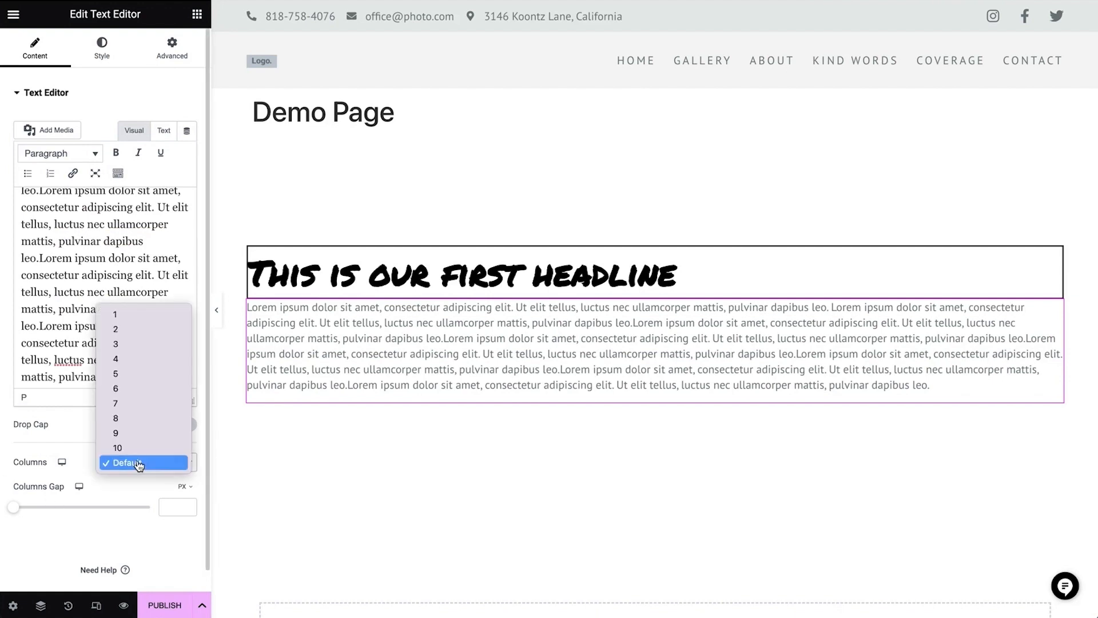
{"action": "left_click", "coordinate": [146, 344]}
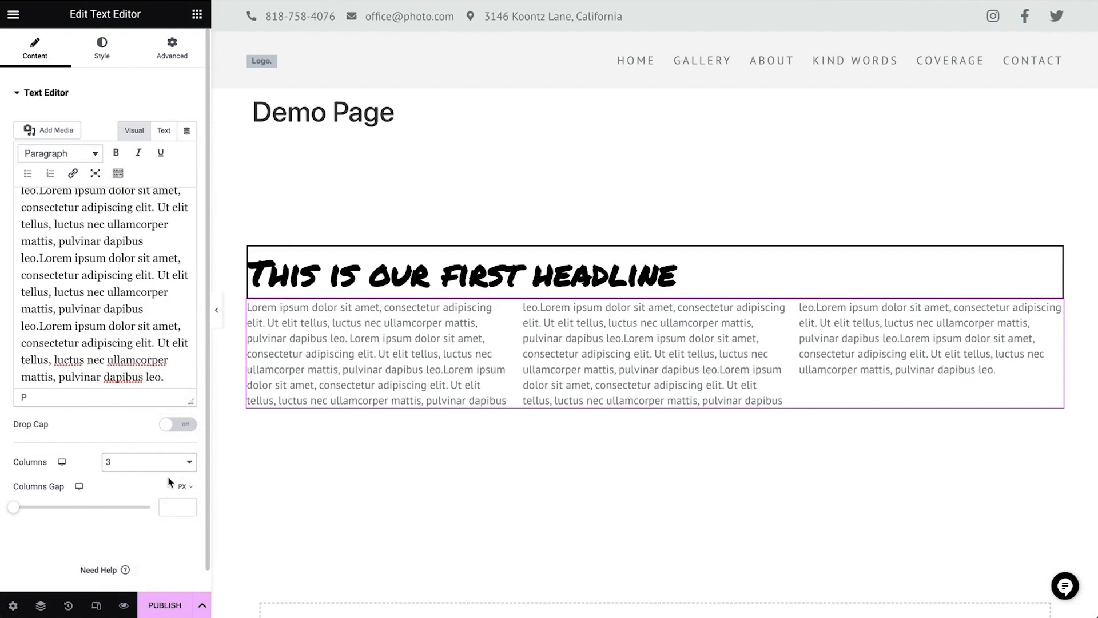
{"action": "left_click", "coordinate": [63, 473]}
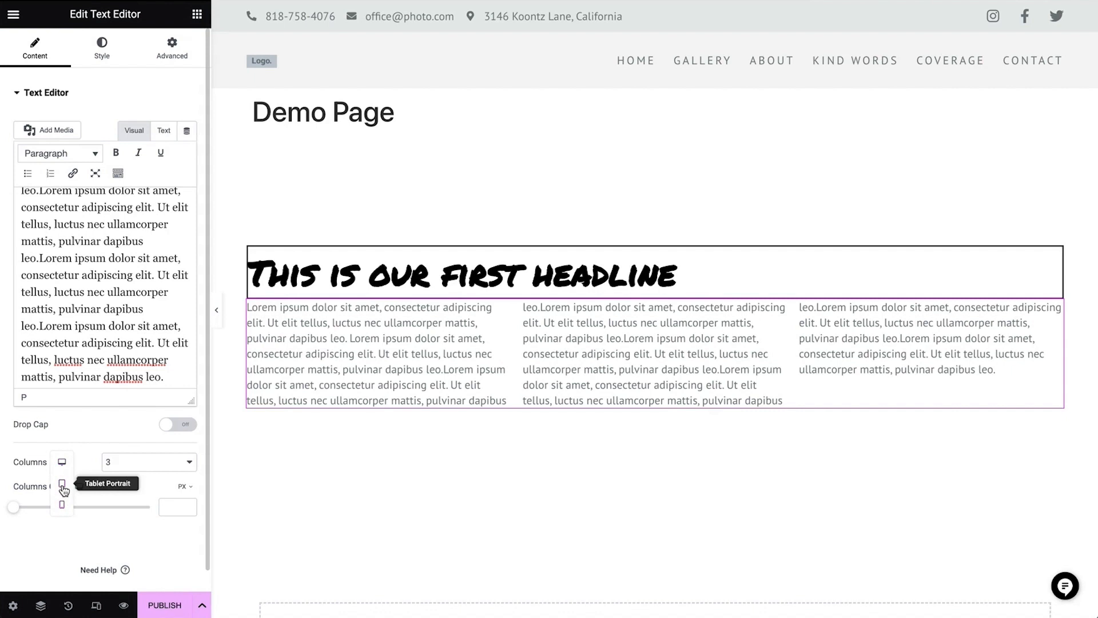
{"action": "left_click", "coordinate": [65, 486]}
{"action": "left_click", "coordinate": [140, 464]}
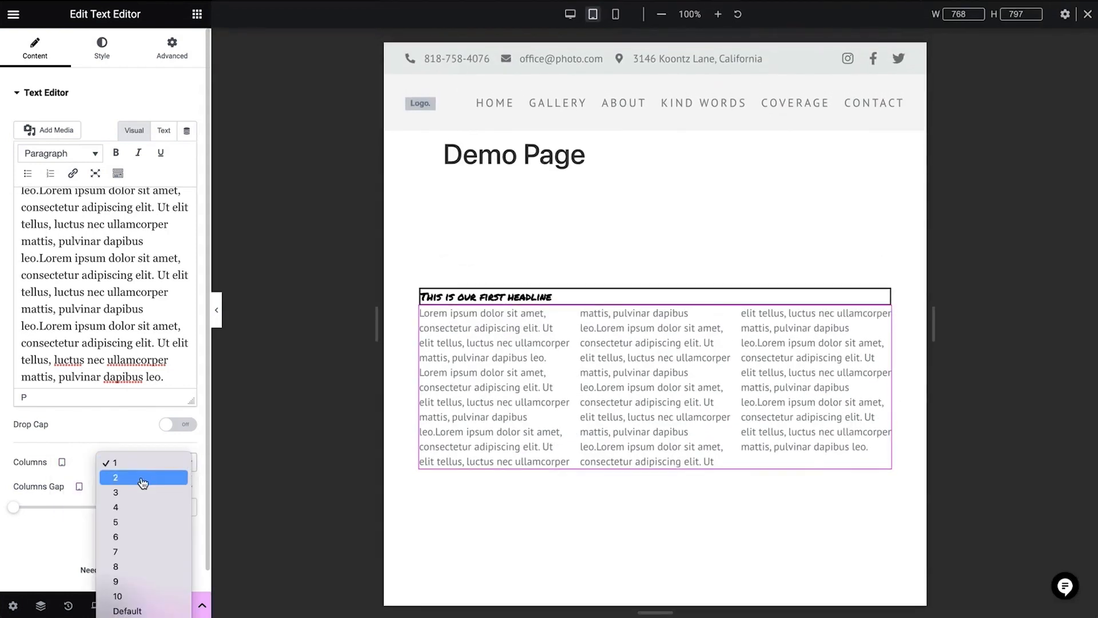
{"action": "left_click", "coordinate": [143, 482]}
Set the text block to 1 column on mobile, then return to the desktop view
{"action": "left_click", "coordinate": [61, 461]}
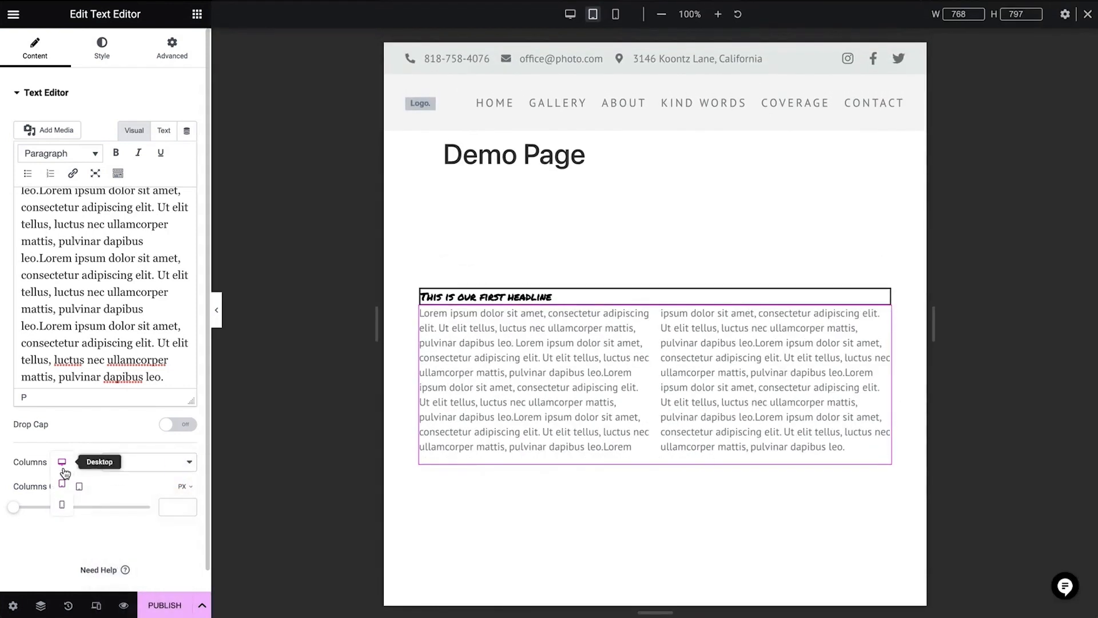
{"action": "left_click", "coordinate": [62, 511]}
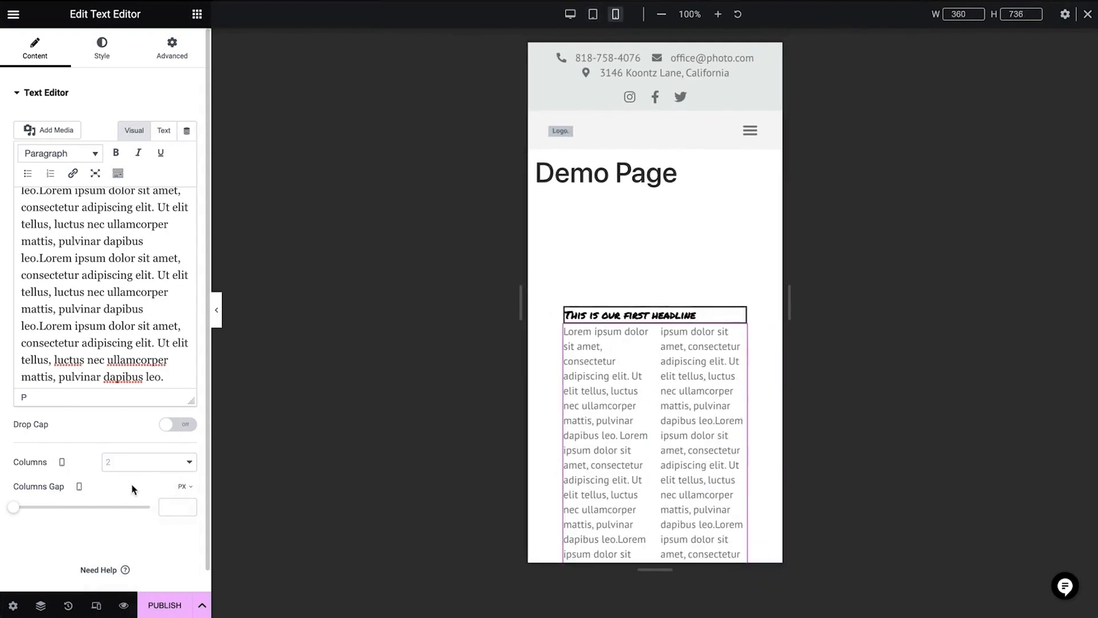
{"action": "left_click", "coordinate": [140, 463]}
{"action": "left_click", "coordinate": [141, 453]}
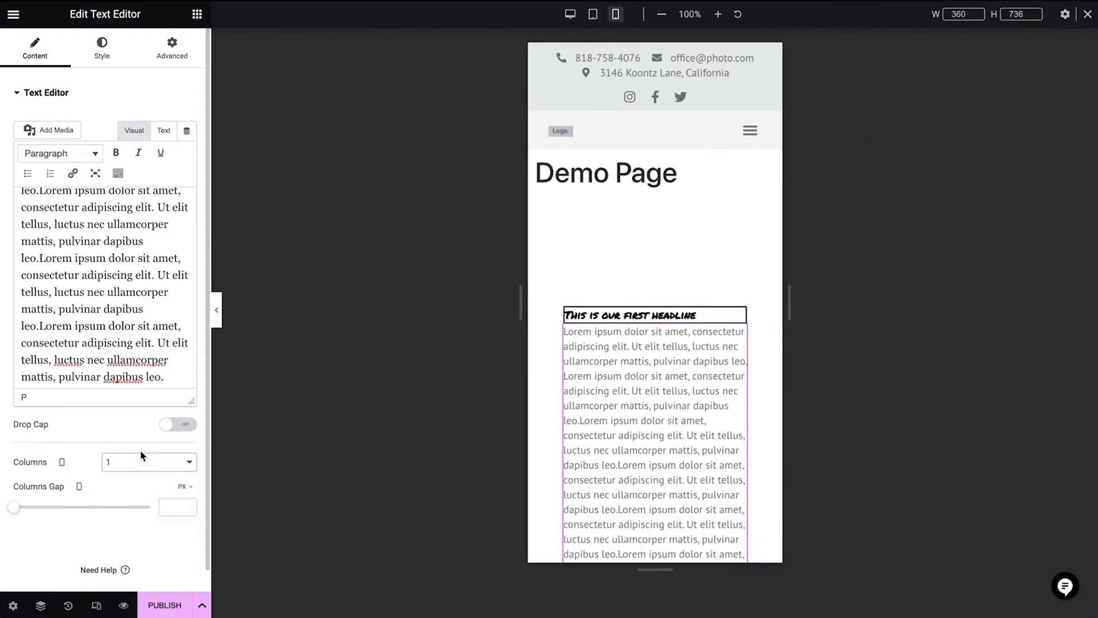
{"action": "left_click", "coordinate": [102, 50]}
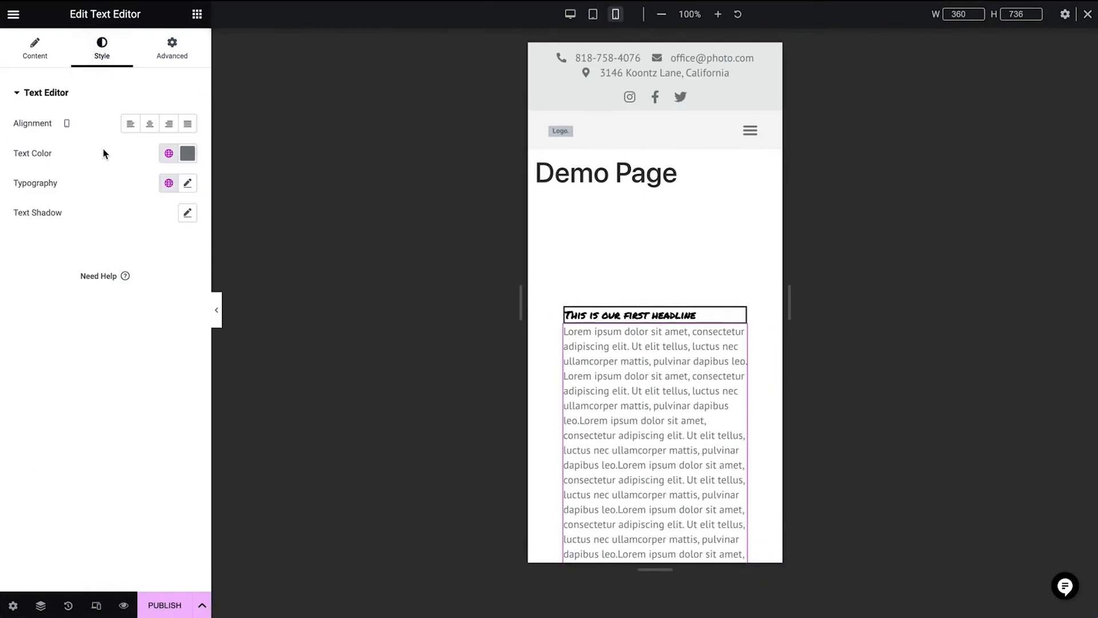
{"action": "left_click", "coordinate": [570, 15]}
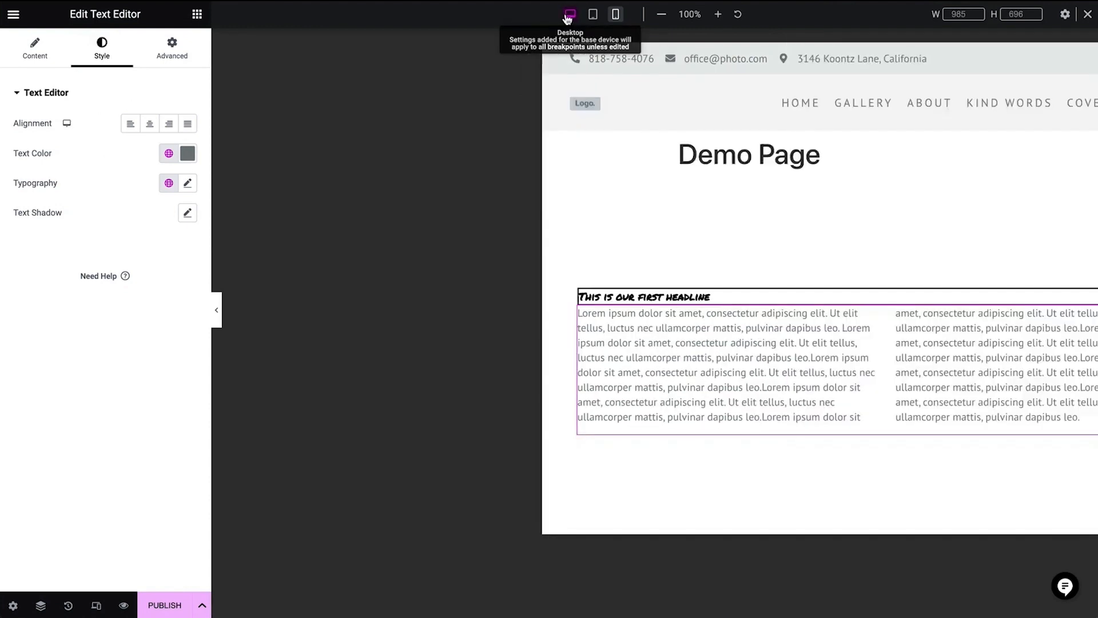
{"action": "left_click", "coordinate": [1087, 16]}
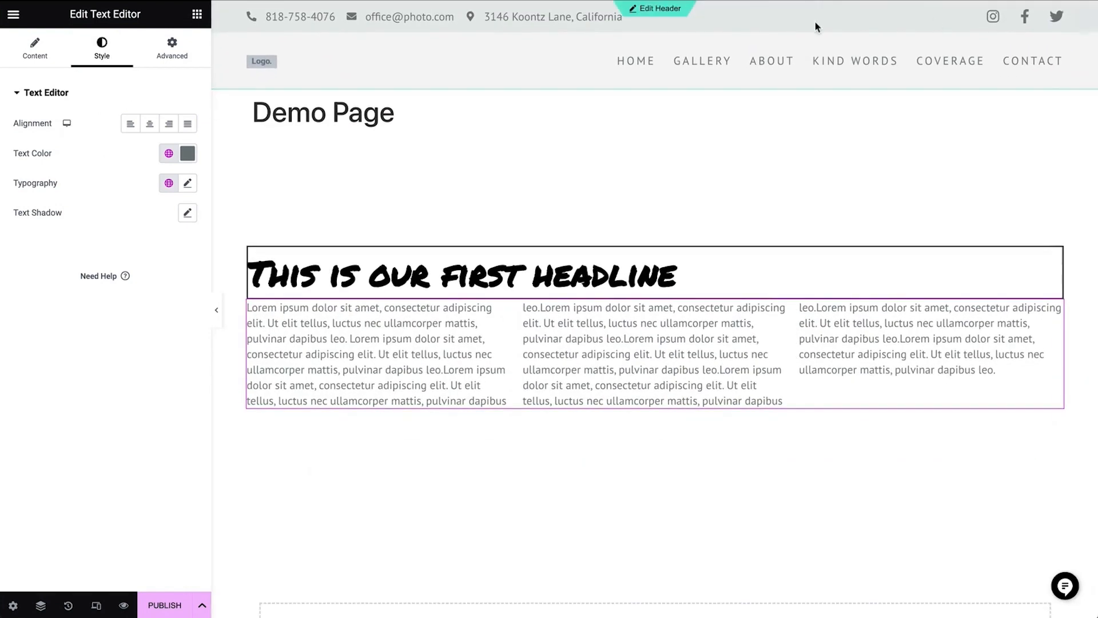
Add a Button widget below the three text columns and label it 'Discover More'
{"action": "left_click", "coordinate": [197, 14]}
{"action": "left_click_drag", "start_coordinate": [55, 423], "coordinate": [338, 401]}
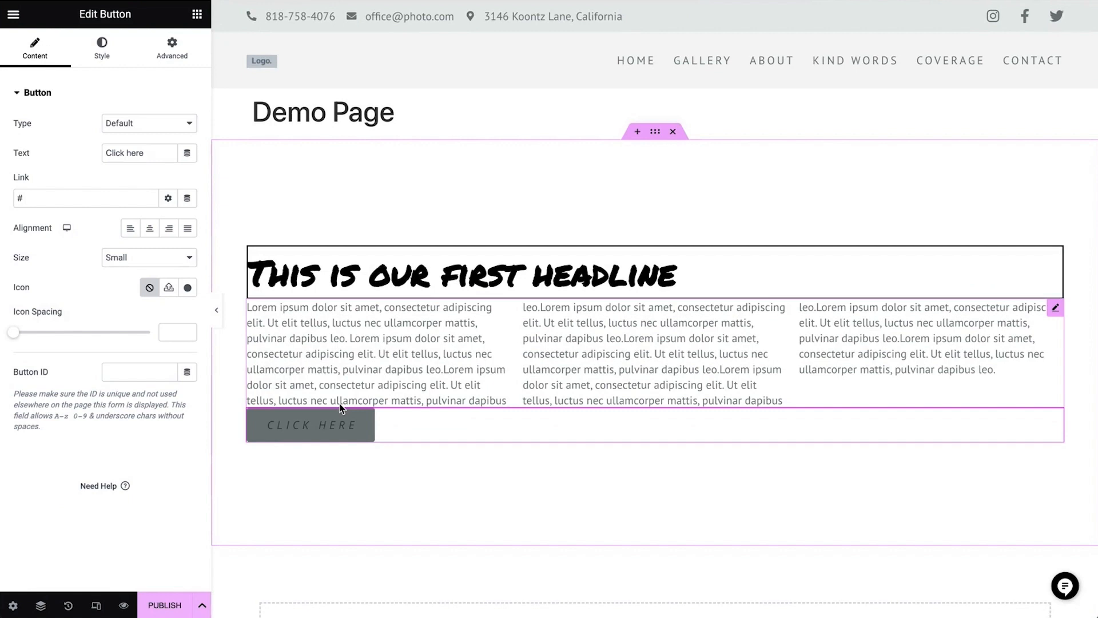
{"action": "triple_click", "coordinate": [155, 149]}
{"action": "type", "text": "Discover More"}
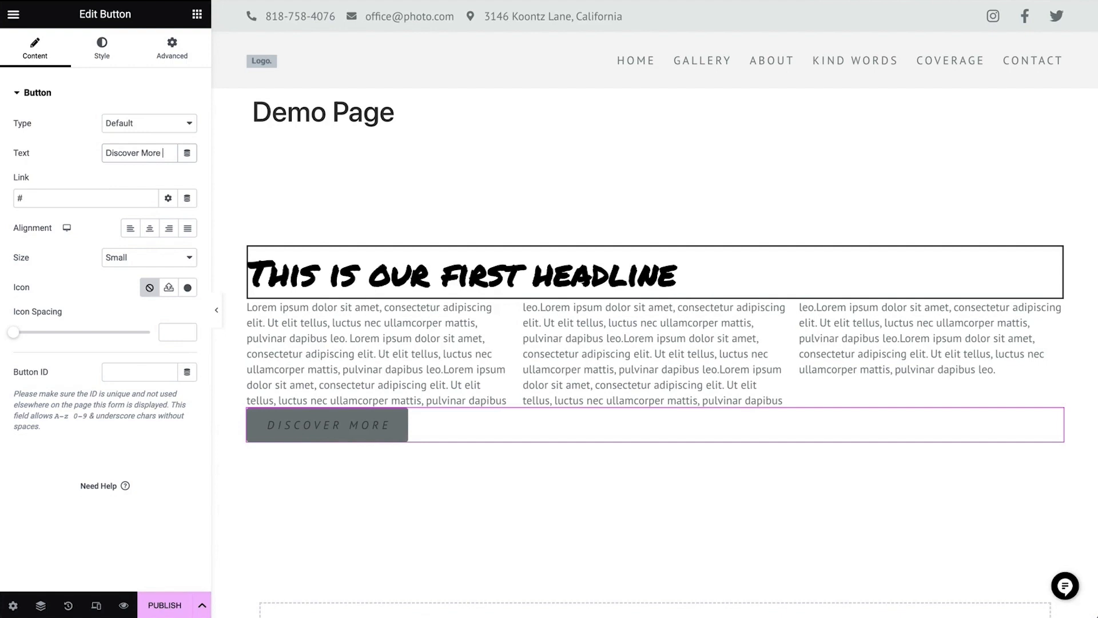
Clear the button's Link field so no URL is set
{"action": "left_click", "coordinate": [80, 198]}
{"action": "key", "text": "BackSpace"}
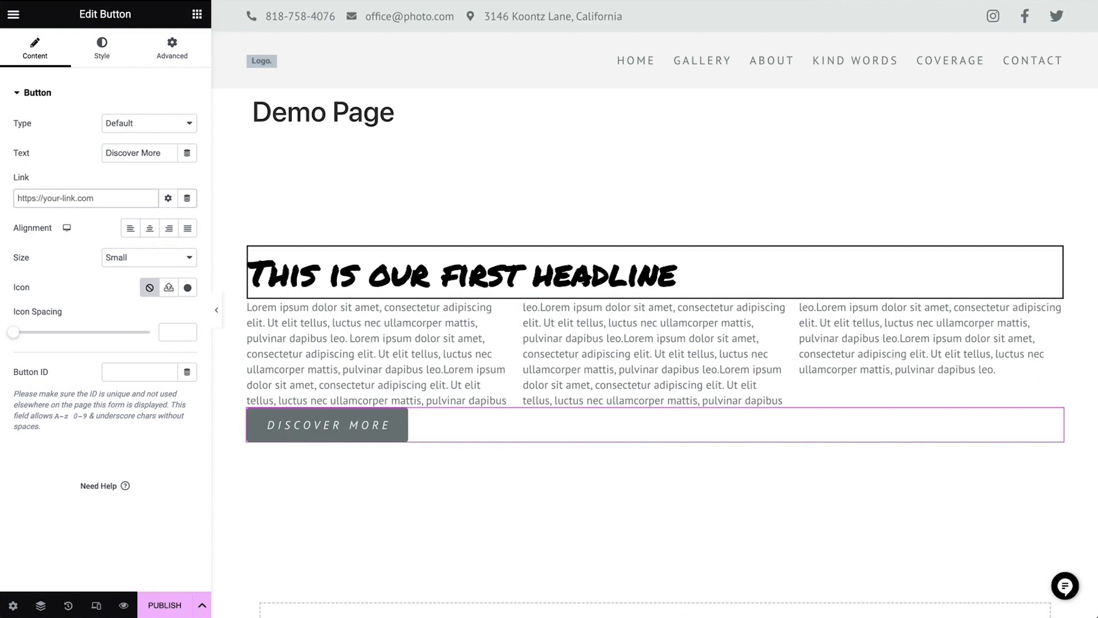
{"action": "type", "text": "about"}
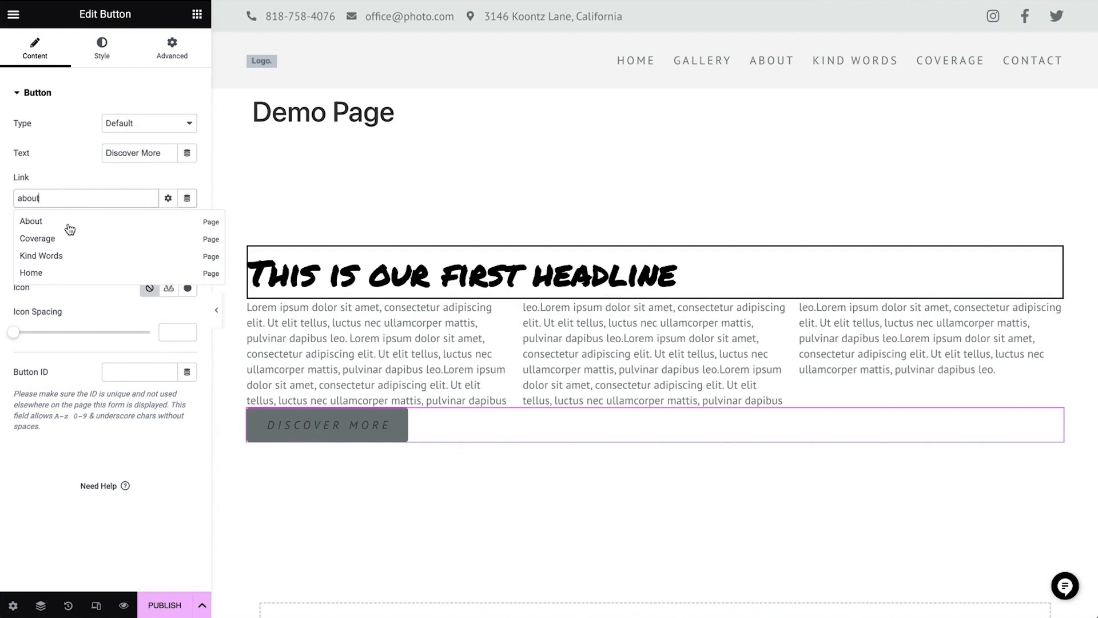
{"action": "double_click", "coordinate": [56, 200]}
{"action": "key", "text": "BackSpace"}
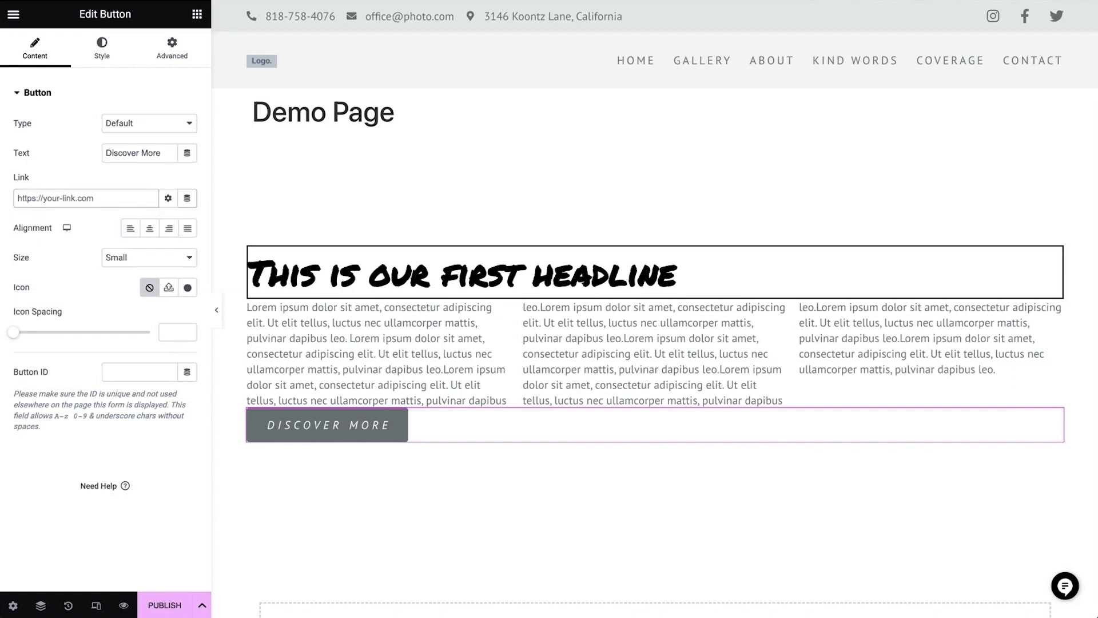
Keep the Discover More button left-aligned and set its size to Large
{"action": "left_click", "coordinate": [148, 229]}
{"action": "left_click", "coordinate": [130, 228]}
{"action": "left_click", "coordinate": [174, 261]}
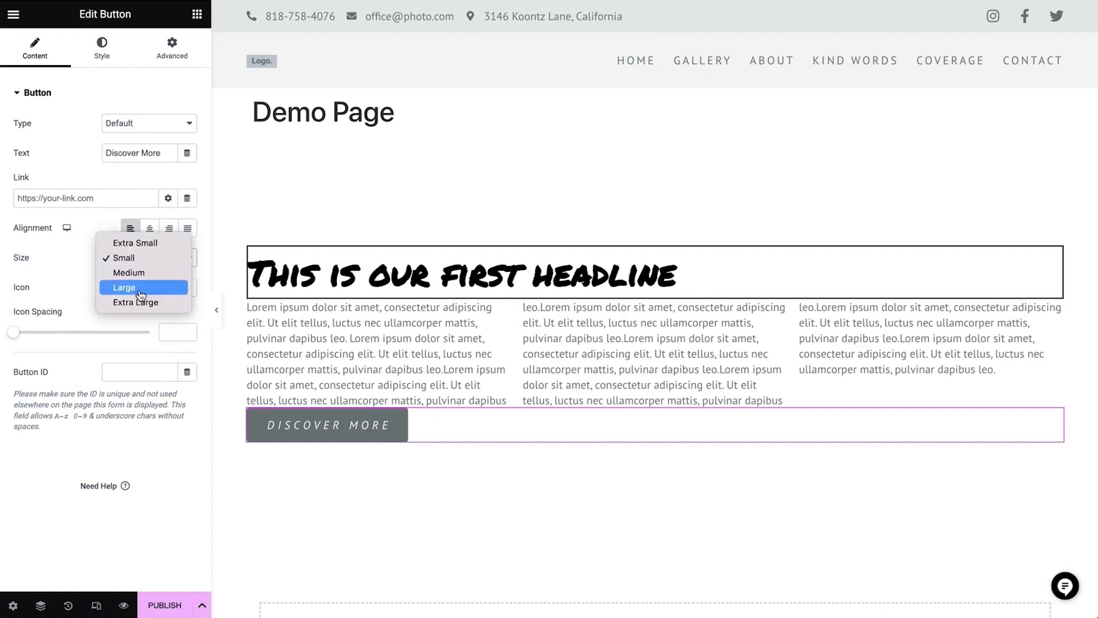
{"action": "left_click", "coordinate": [168, 287]}
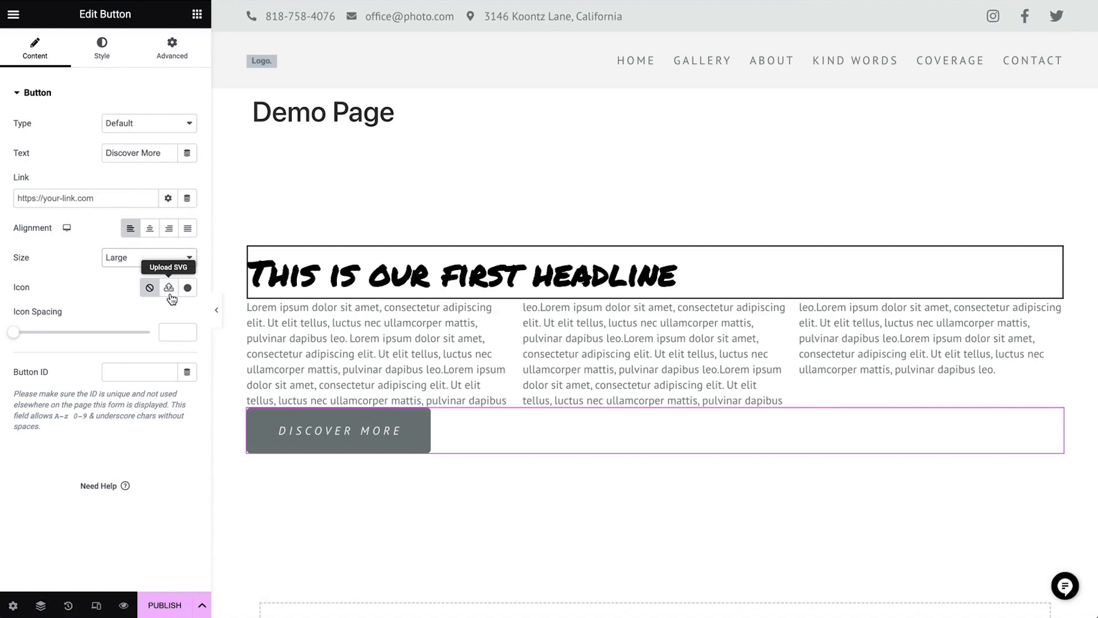
Insert the circled right-arrow icon from the Icon Library, found by searching 'arro'
{"action": "left_click", "coordinate": [187, 287]}
{"action": "type", "text": "a"}
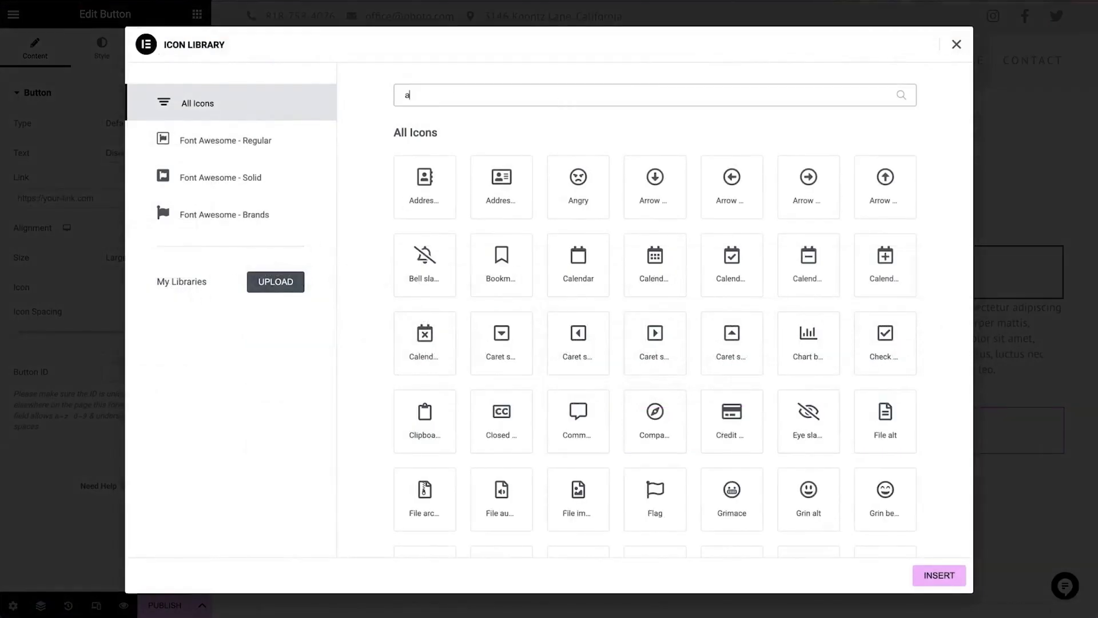
{"action": "type", "text": "rro"}
{"action": "left_click", "coordinate": [883, 201]}
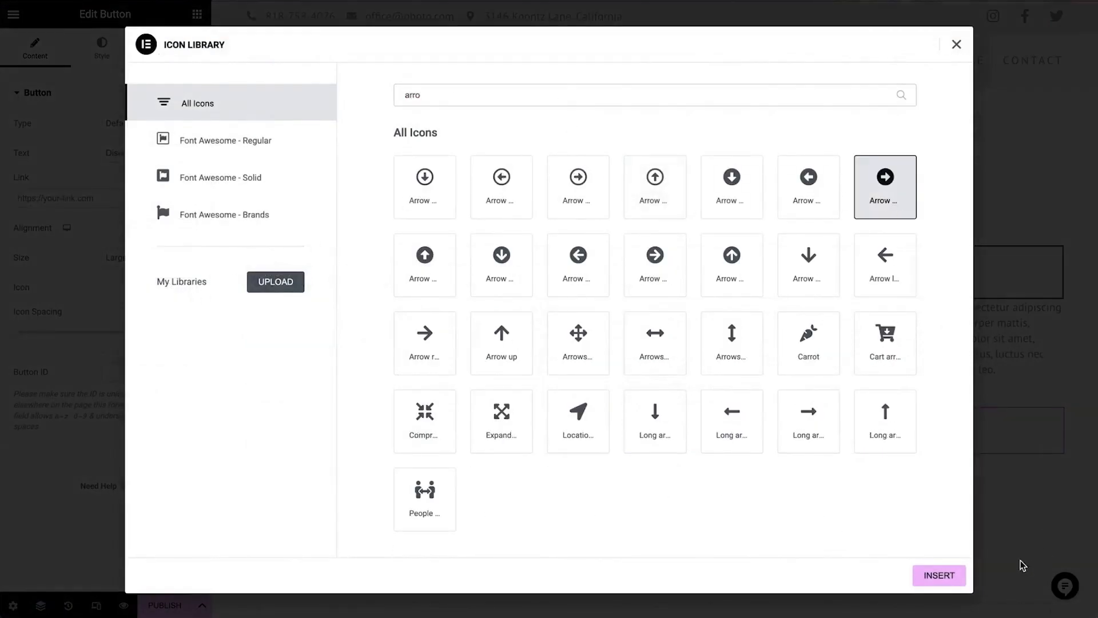
{"action": "left_click", "coordinate": [937, 577]}
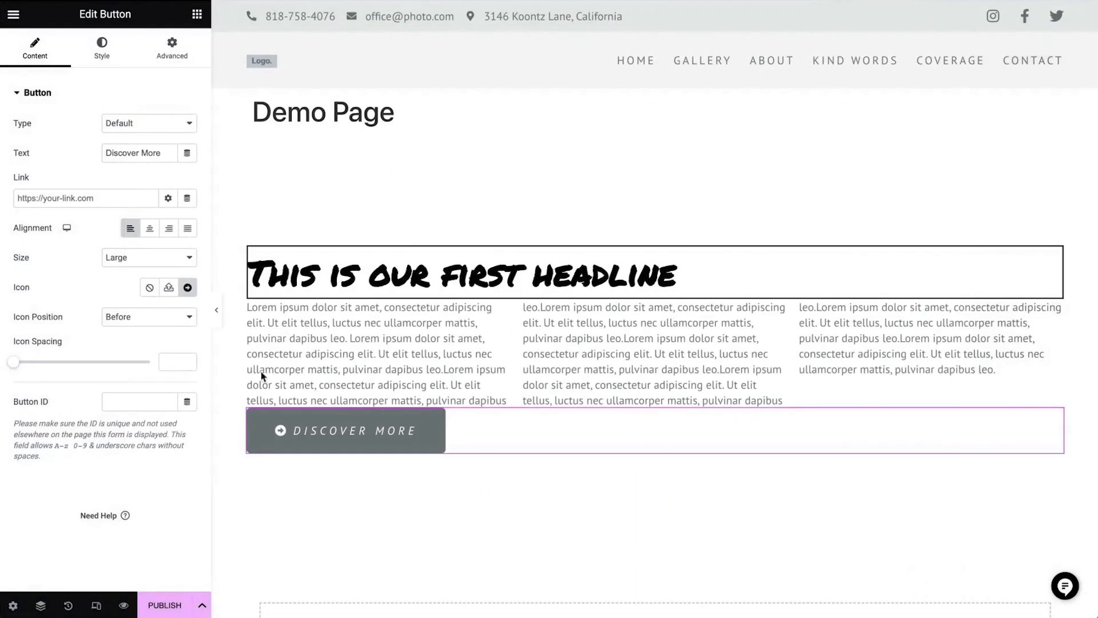
Place the icon after the button text with icon spacing of 40
{"action": "left_click", "coordinate": [139, 324]}
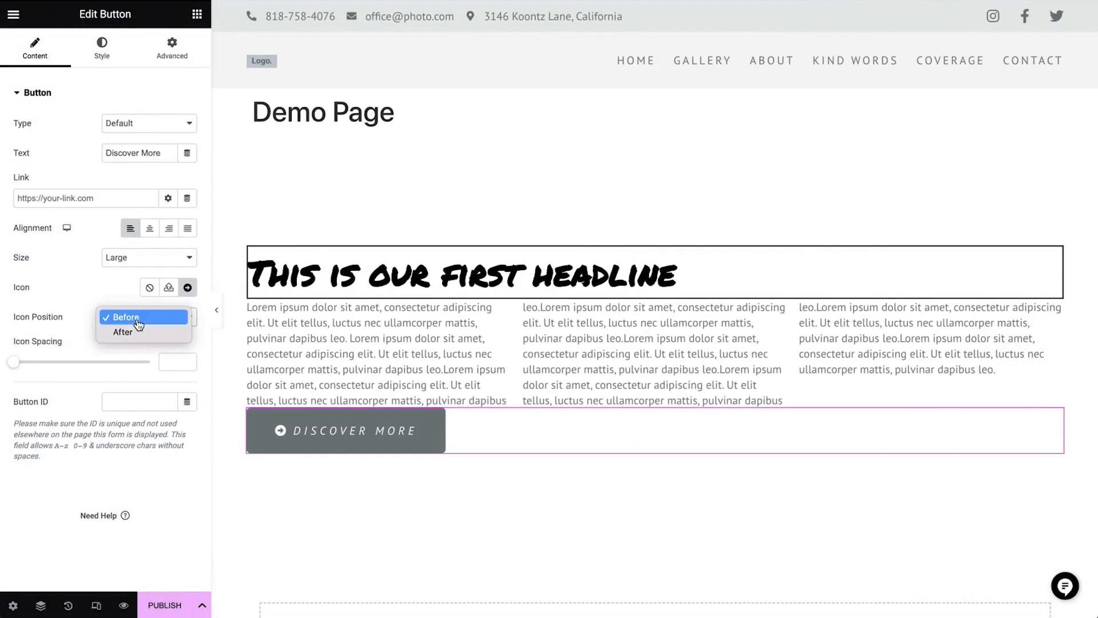
{"action": "left_click", "coordinate": [139, 334]}
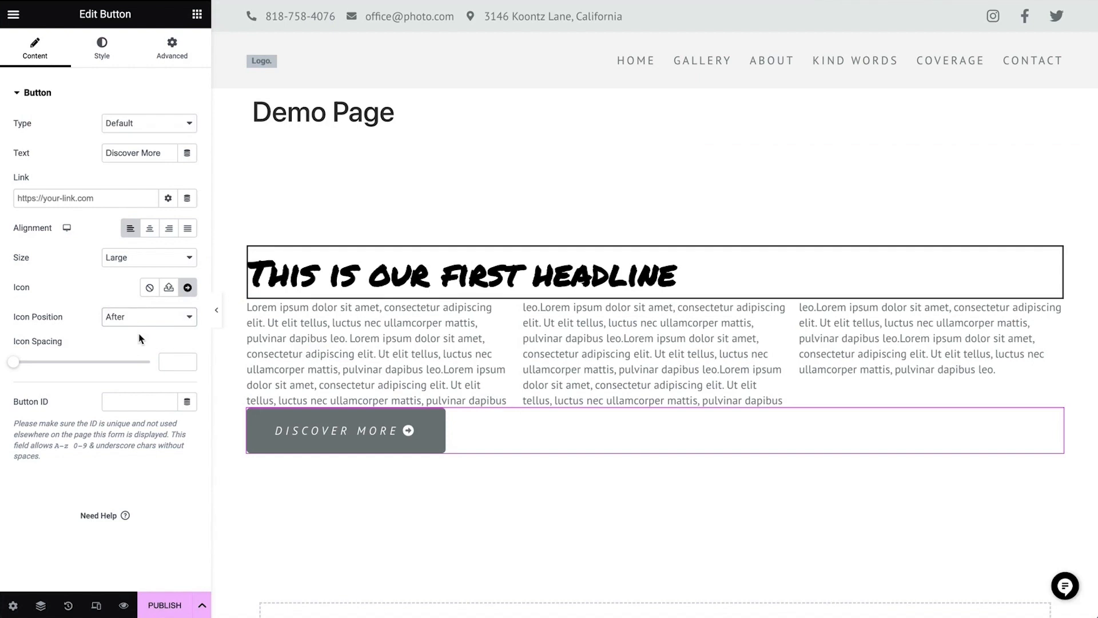
{"action": "left_click_drag", "start_coordinate": [15, 362], "coordinate": [124, 368]}
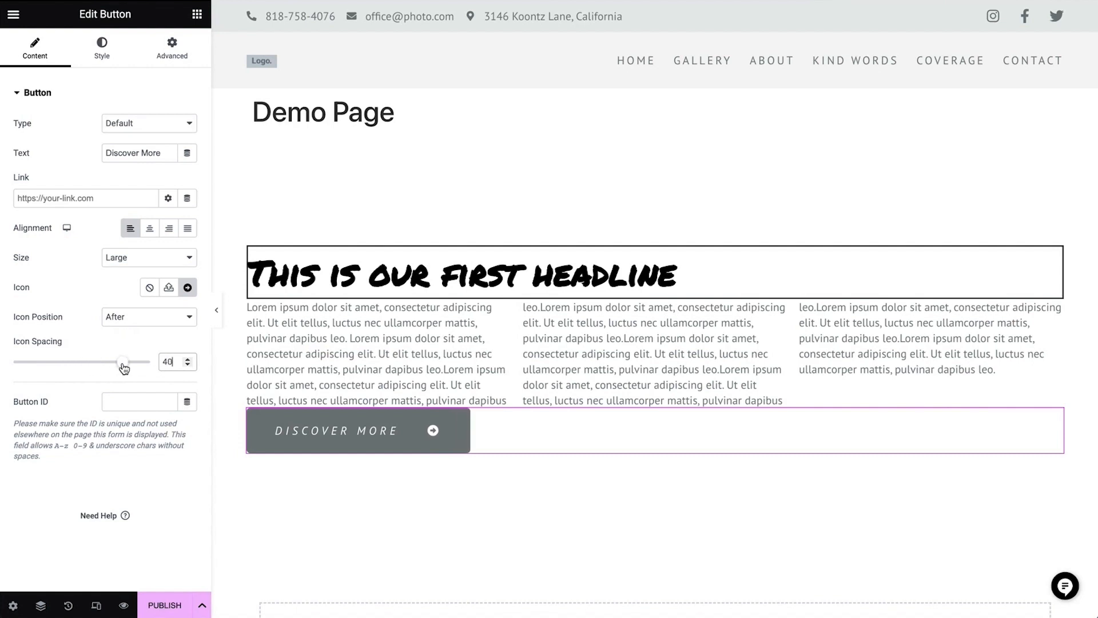
Review the button's Style hover settings, leaving the hover animation at None
{"action": "left_click", "coordinate": [105, 56]}
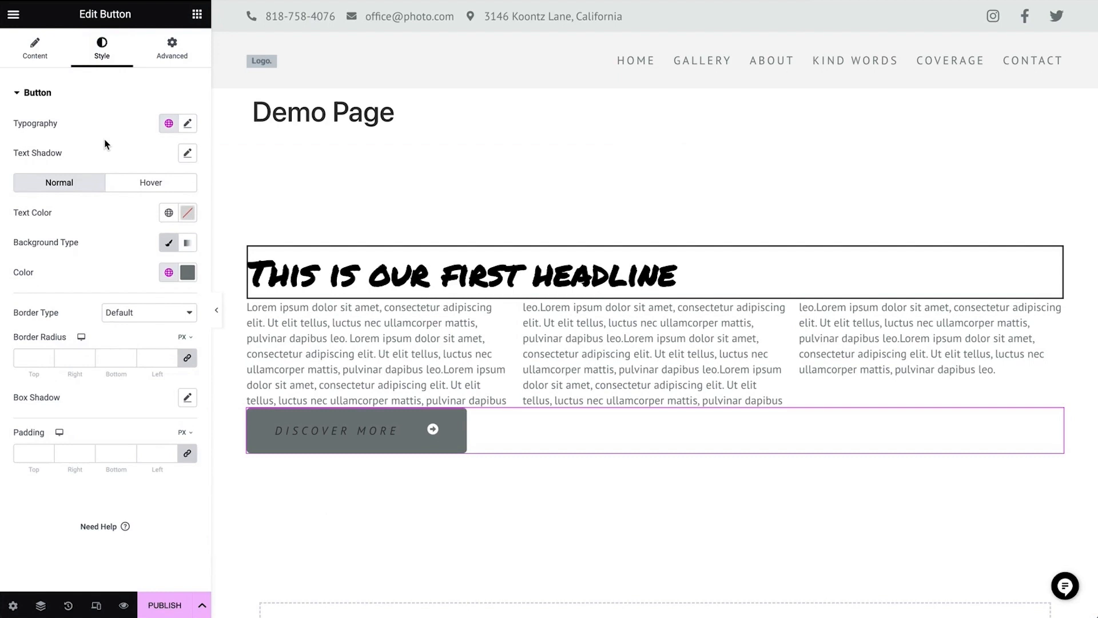
{"action": "left_click", "coordinate": [153, 181]}
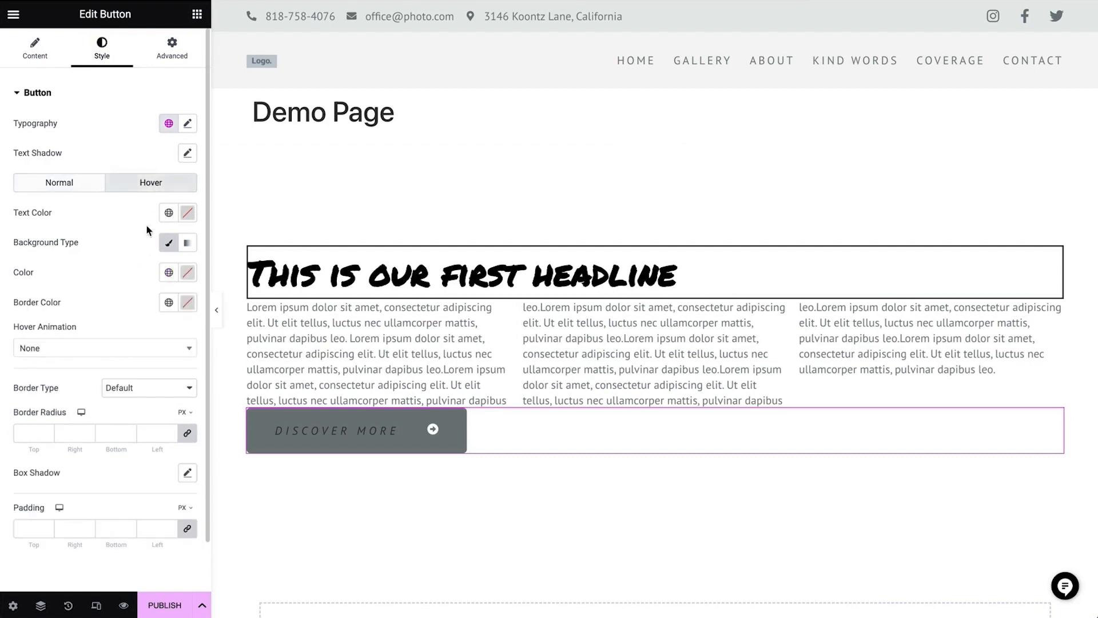
{"action": "left_click", "coordinate": [92, 349]}
{"action": "left_click", "coordinate": [118, 329]}
Set the parent container's linked padding to 0 on all four sides
{"action": "left_click", "coordinate": [652, 136]}
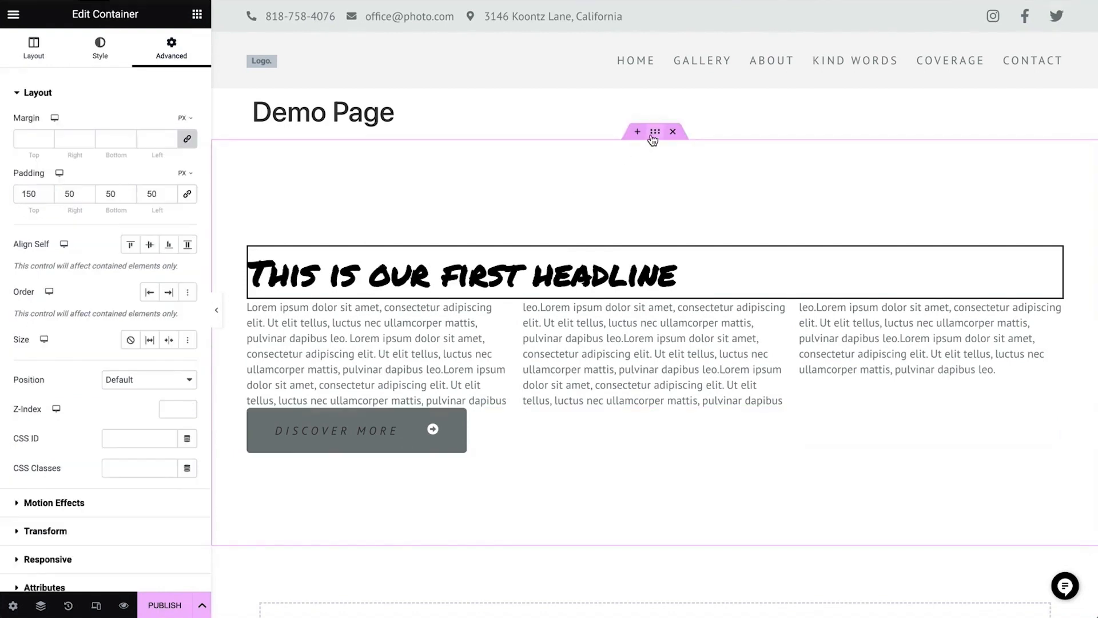
{"action": "left_click", "coordinate": [187, 193]}
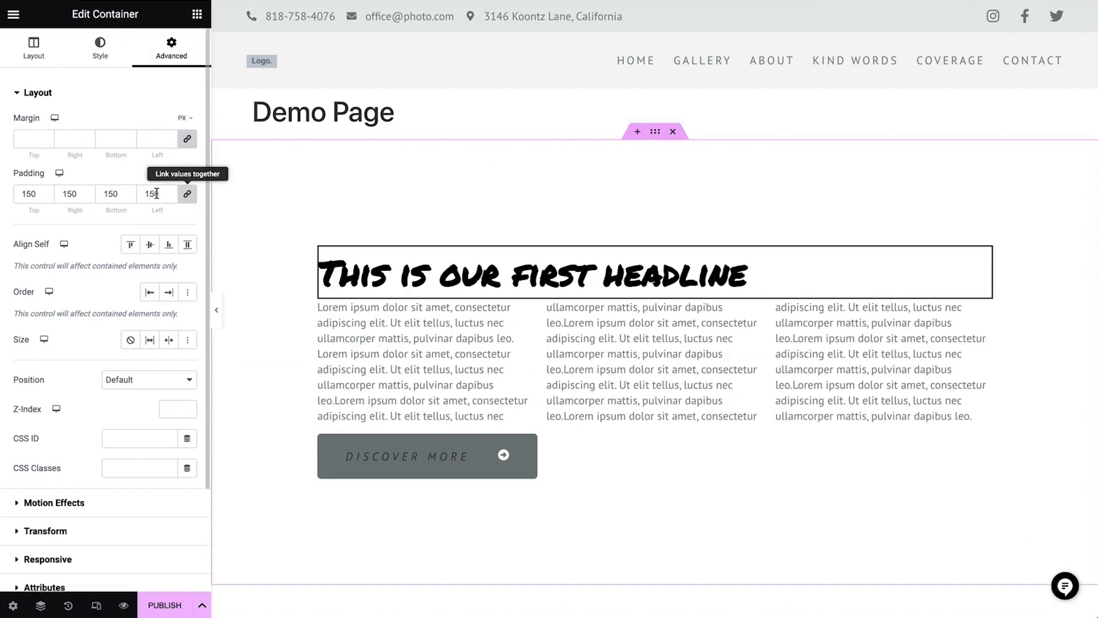
{"action": "double_click", "coordinate": [65, 194]}
{"action": "type", "text": "0"}
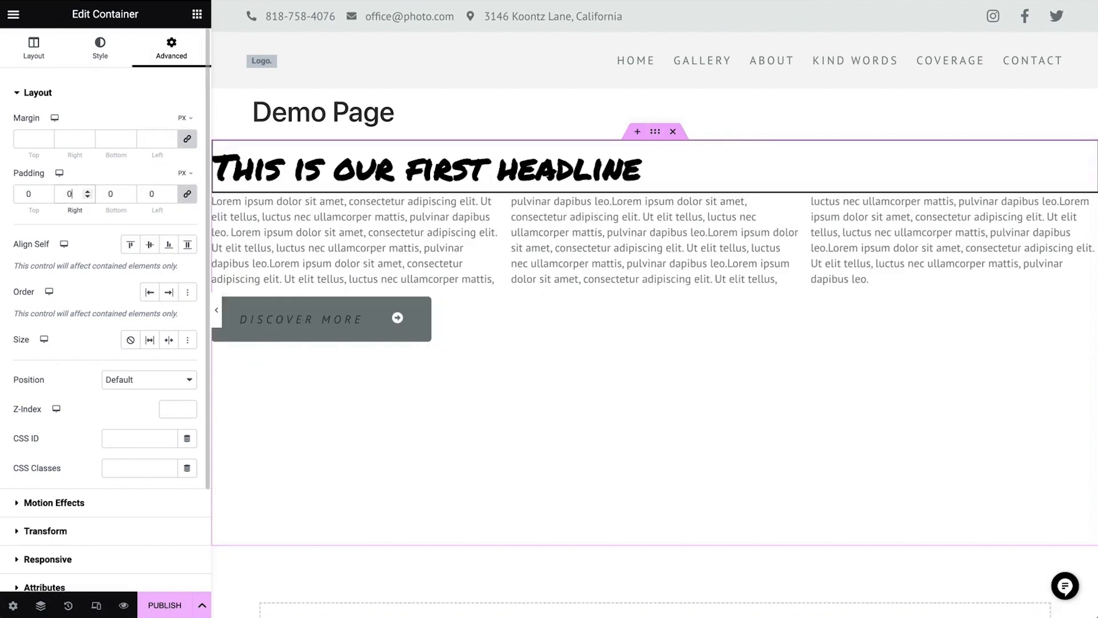
{"action": "left_click", "coordinate": [32, 58]}
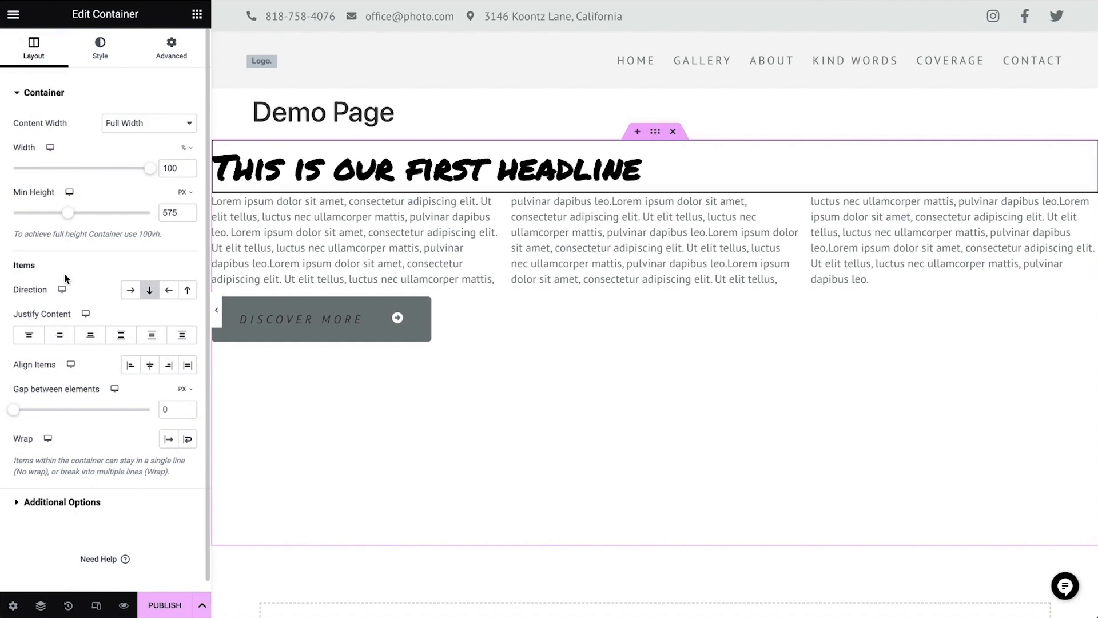
Try the container's Justify Content options in turn, finishing on Space Evenly
{"action": "left_click", "coordinate": [59, 337]}
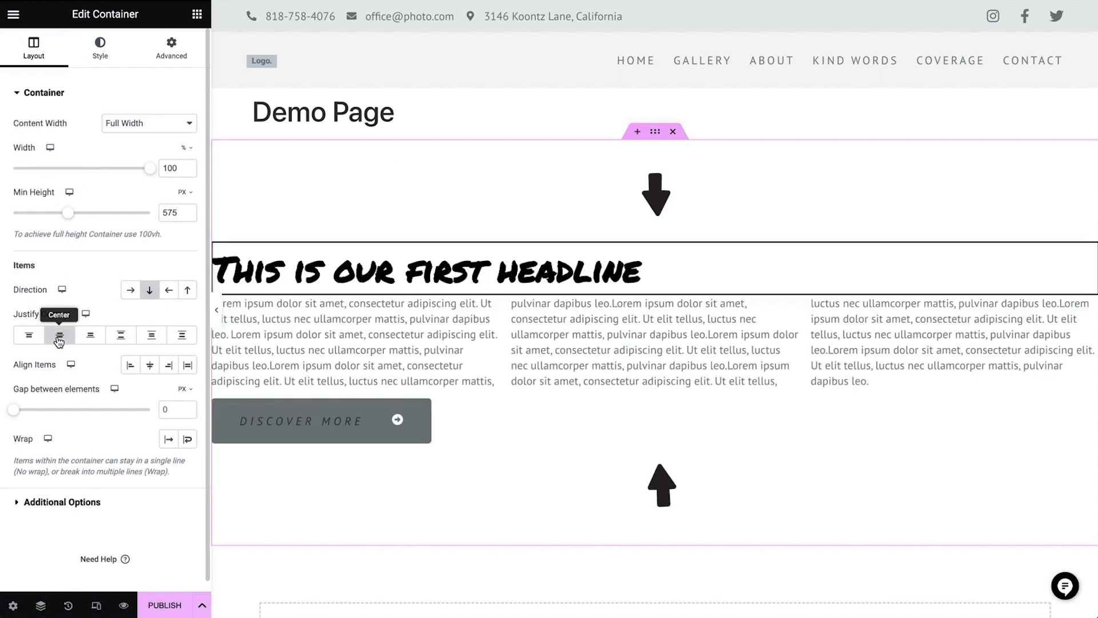
{"action": "left_click", "coordinate": [89, 337]}
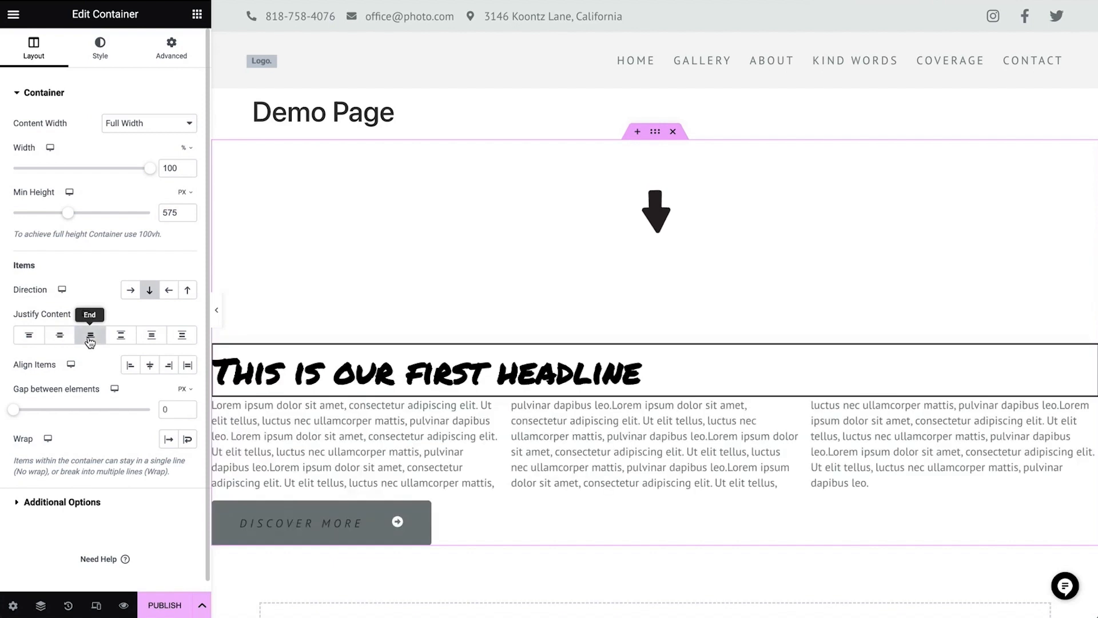
{"action": "left_click", "coordinate": [121, 337]}
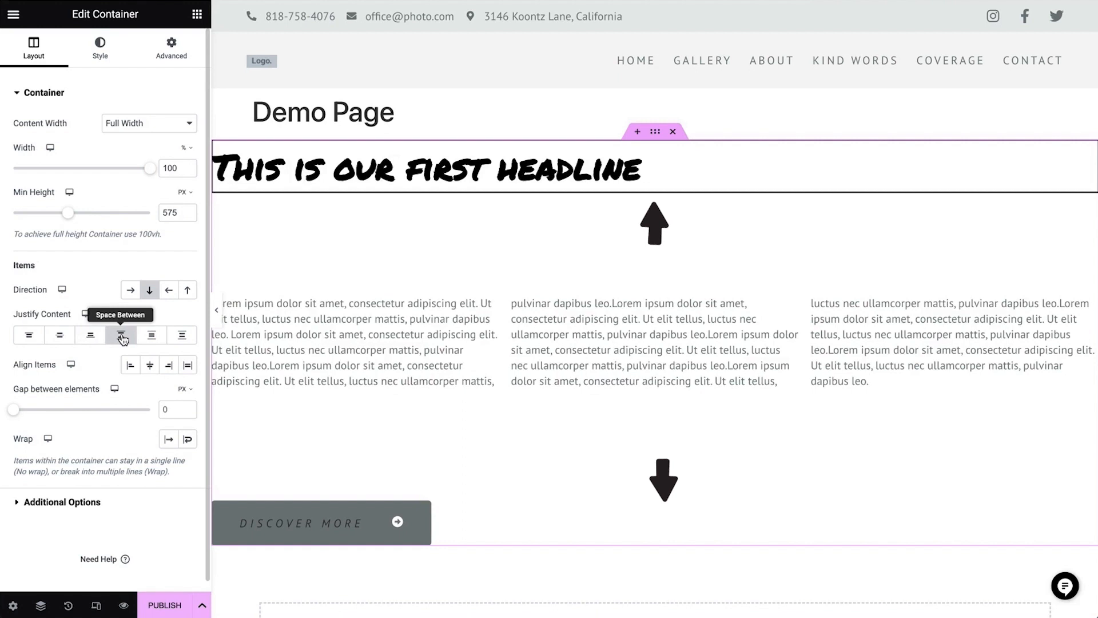
{"action": "left_click", "coordinate": [153, 336]}
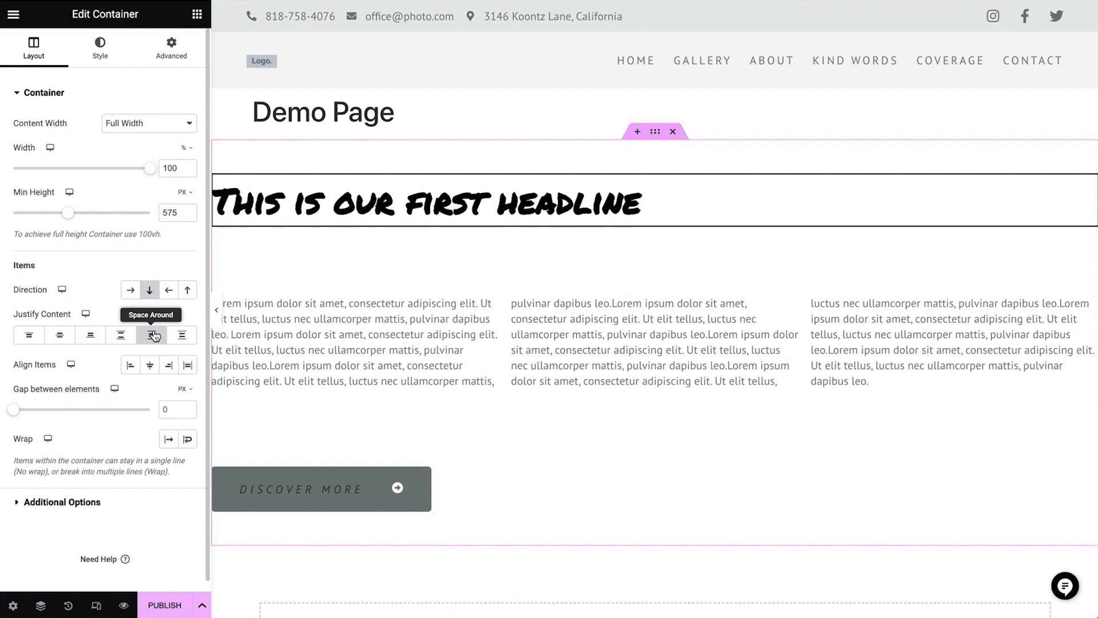
{"action": "left_click", "coordinate": [180, 335]}
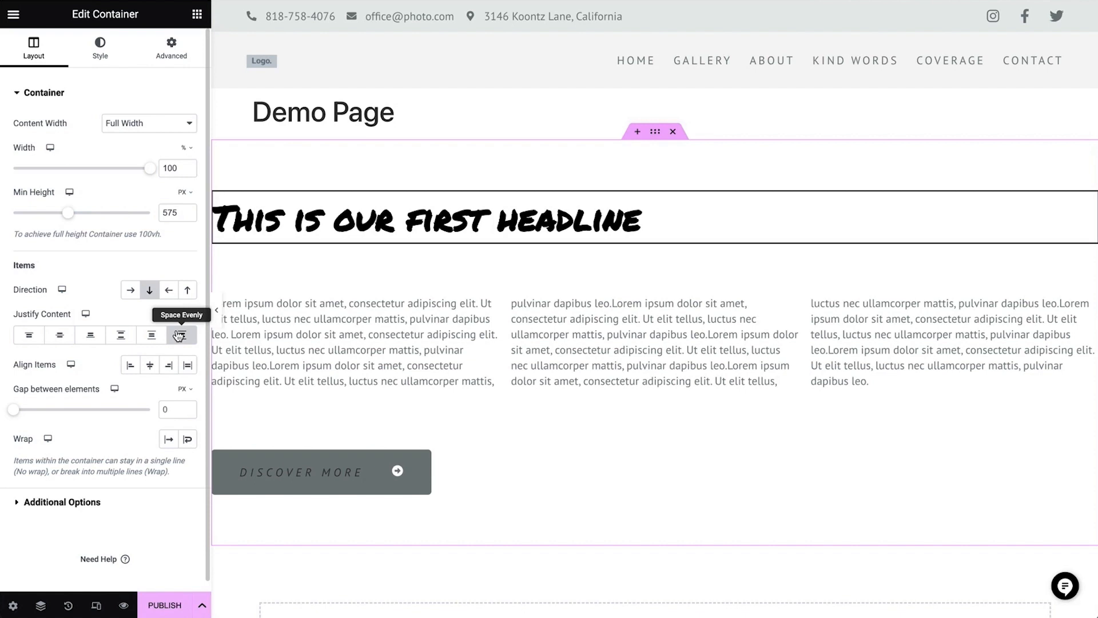
Try each Align Items option, set Justify Content to Center, and align items left
{"action": "left_click", "coordinate": [130, 365]}
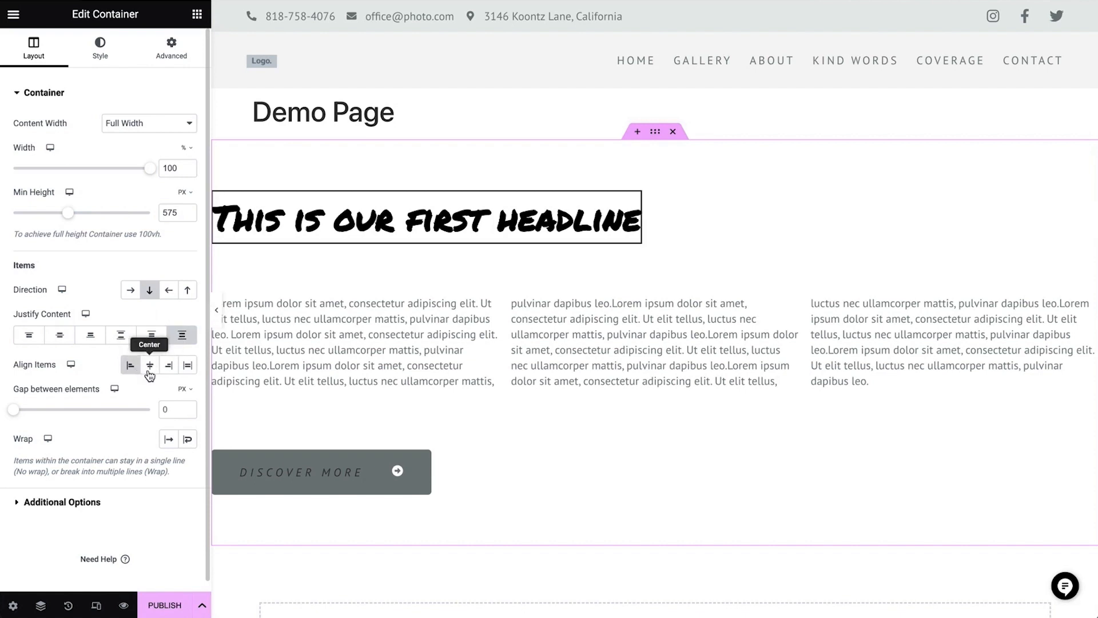
{"action": "left_click", "coordinate": [150, 371]}
{"action": "left_click", "coordinate": [171, 367]}
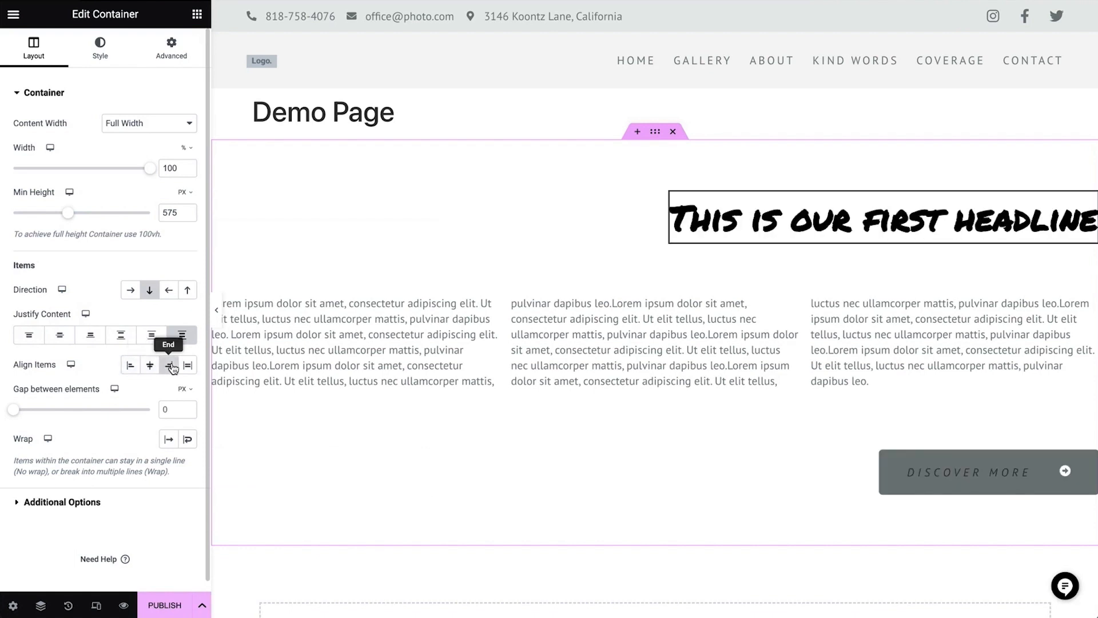
{"action": "left_click", "coordinate": [193, 368]}
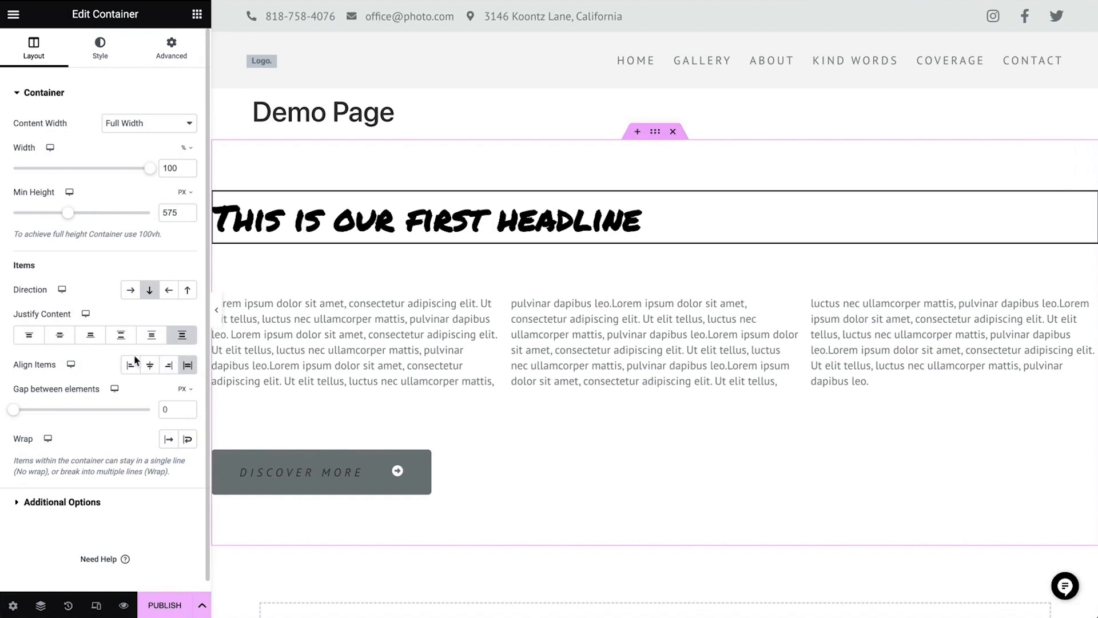
{"action": "left_click", "coordinate": [61, 337]}
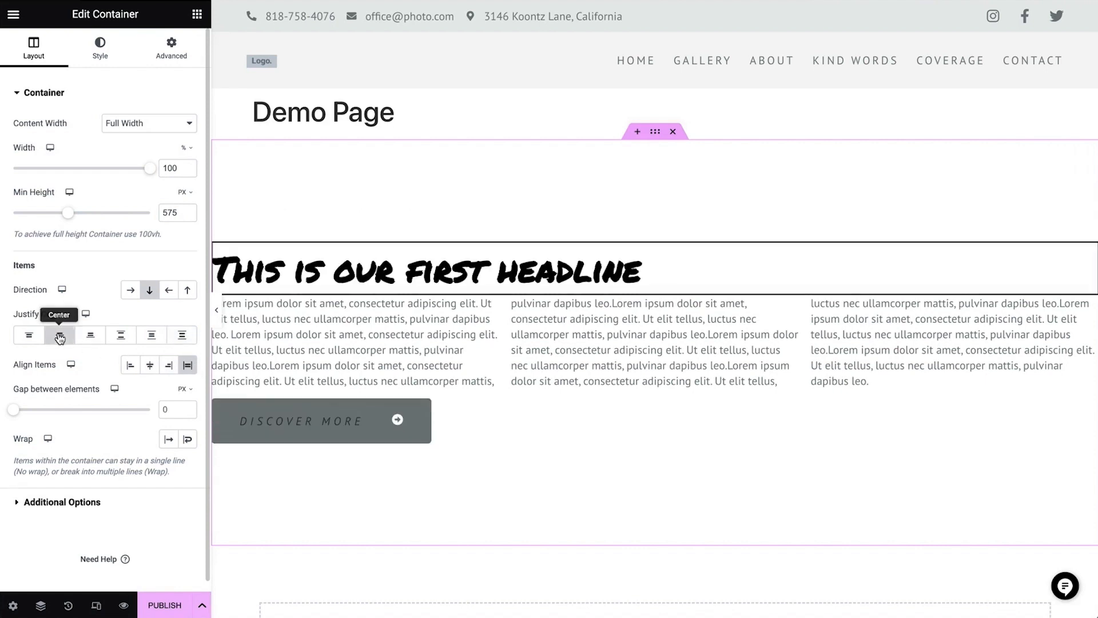
{"action": "left_click", "coordinate": [133, 369]}
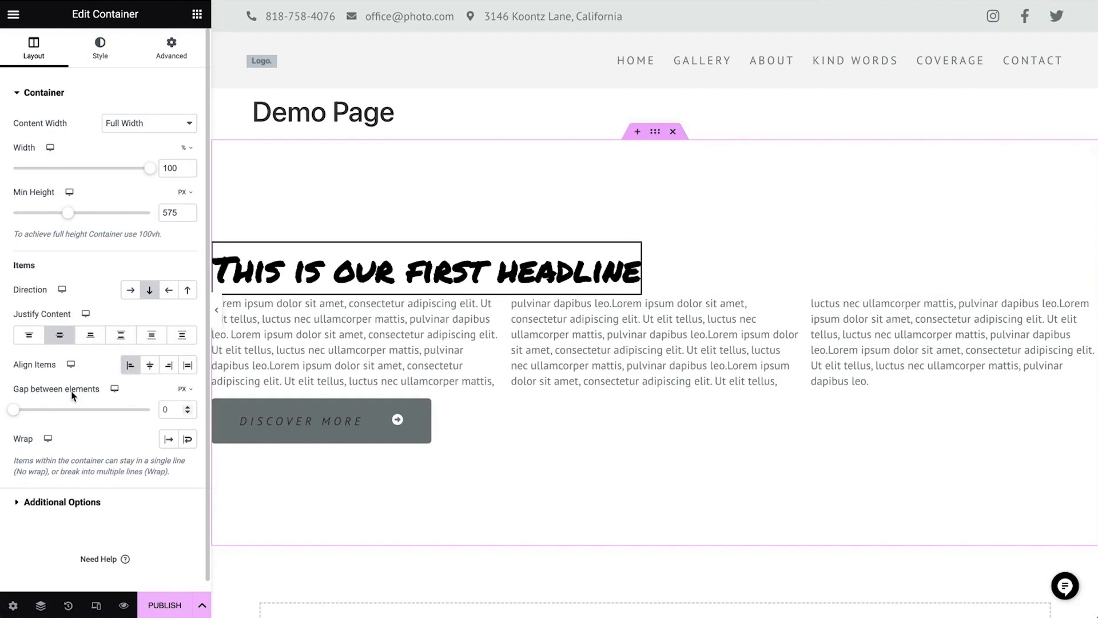
Set the gap between elements to 30, direction to Row, and turn Wrap on
{"action": "left_click_drag", "start_coordinate": [13, 409], "coordinate": [44, 412]}
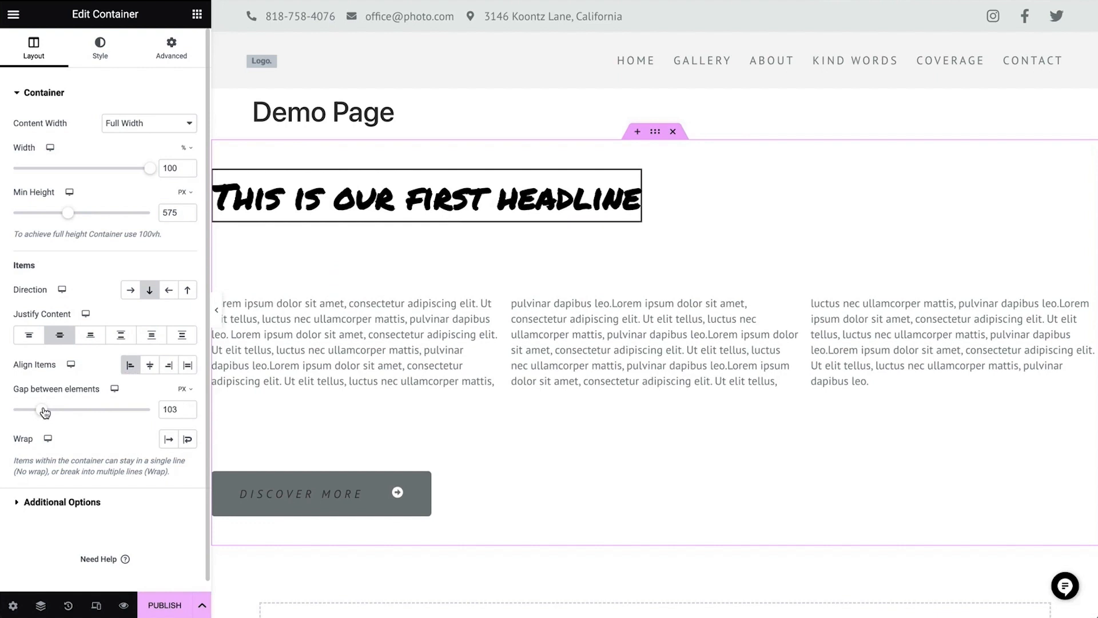
{"action": "double_click", "coordinate": [172, 408]}
{"action": "type", "text": "30"}
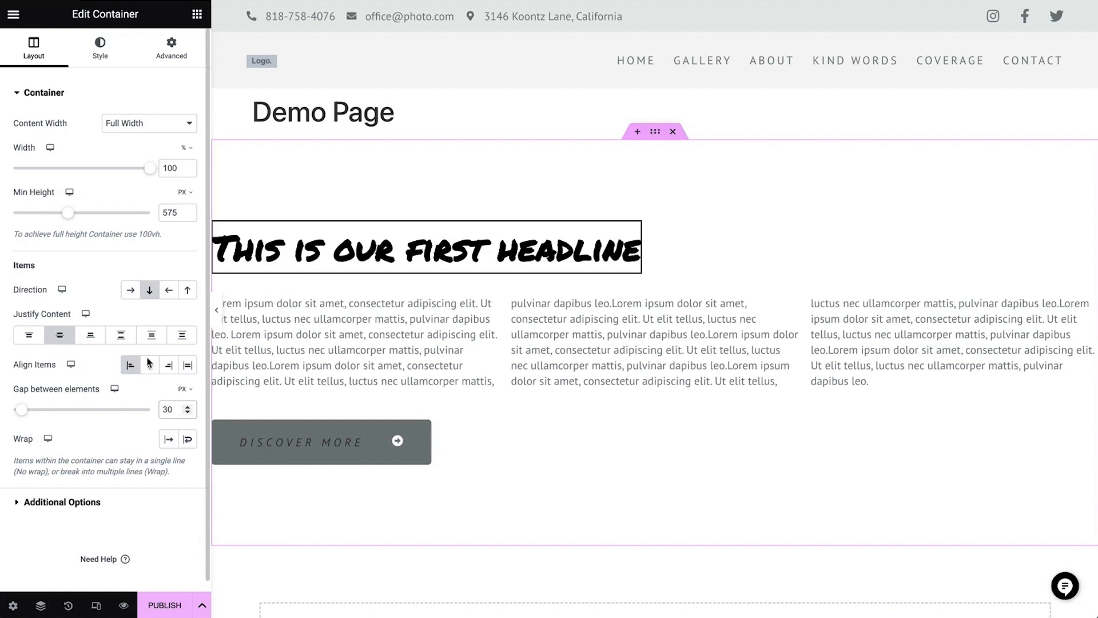
{"action": "left_click", "coordinate": [131, 291]}
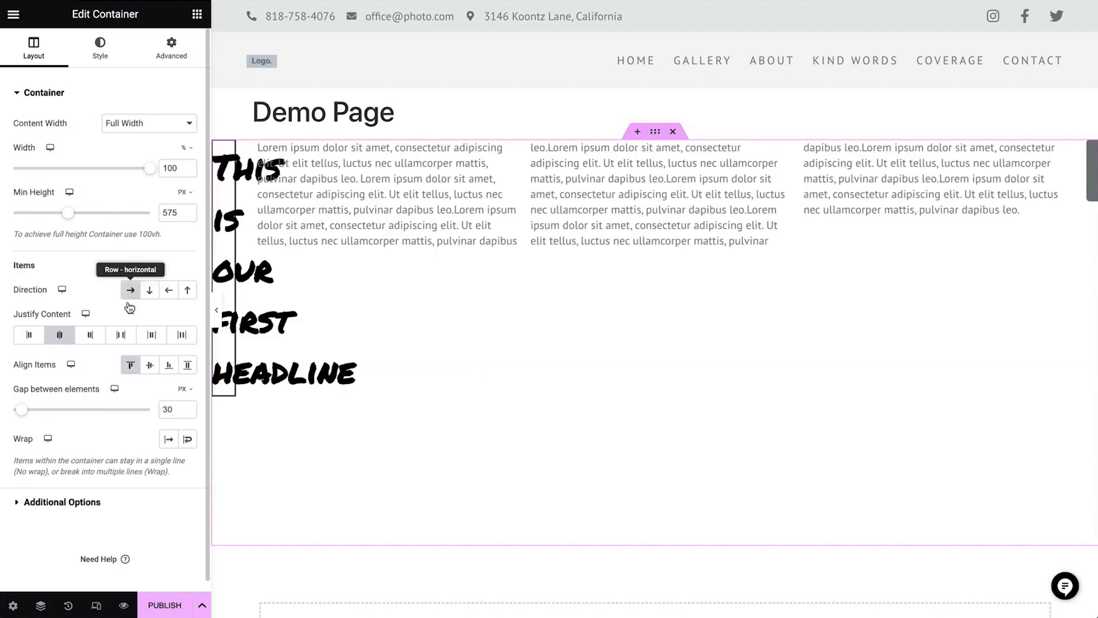
{"action": "left_click", "coordinate": [190, 441]}
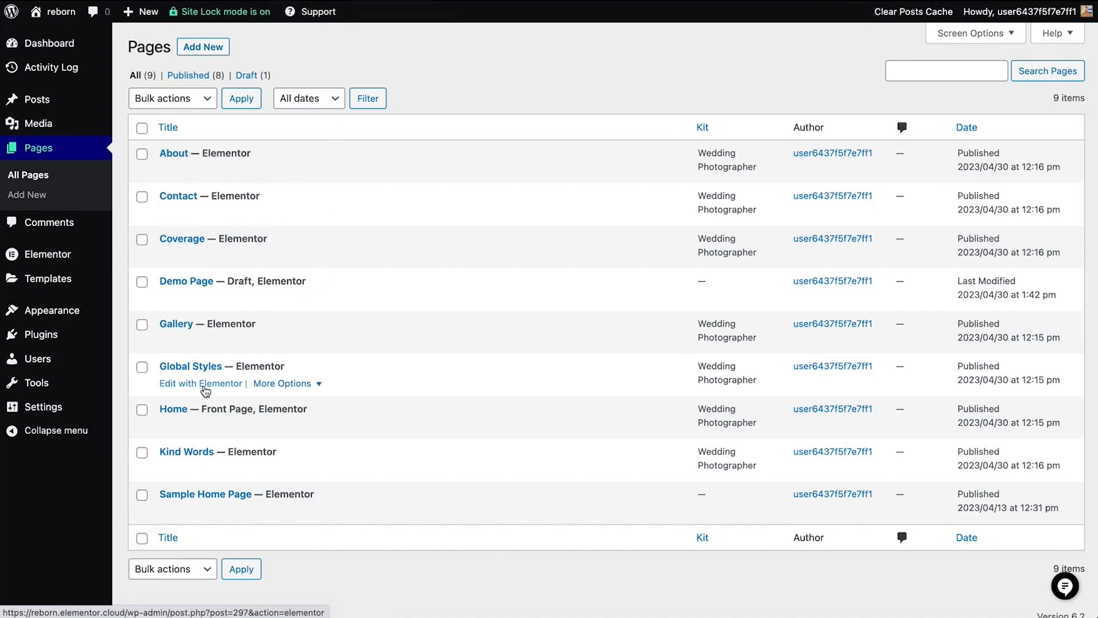
Open the Global Styles page with 'Edit with Elementor' from the Pages list
{"action": "left_click", "coordinate": [204, 389]}
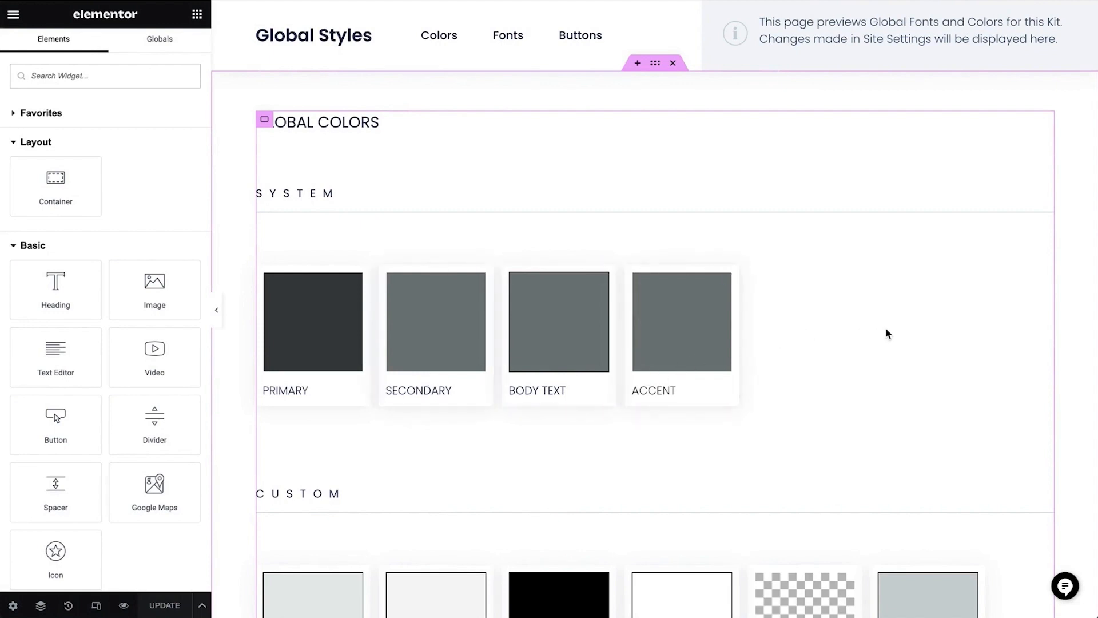
Scroll through the Global Styles preview back up to Global Colors and bring up Elementor's main menu
{"action": "scroll", "coordinate": [934, 321], "scroll_direction": "down", "scroll_amount": 4}
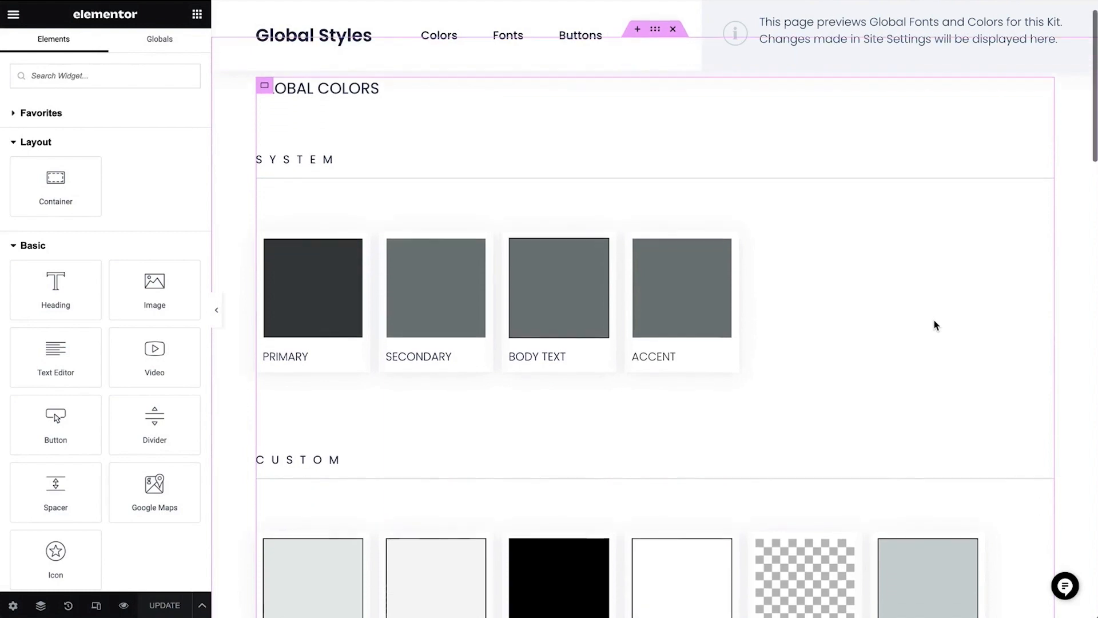
{"action": "scroll", "coordinate": [935, 321], "scroll_direction": "down", "scroll_amount": 6}
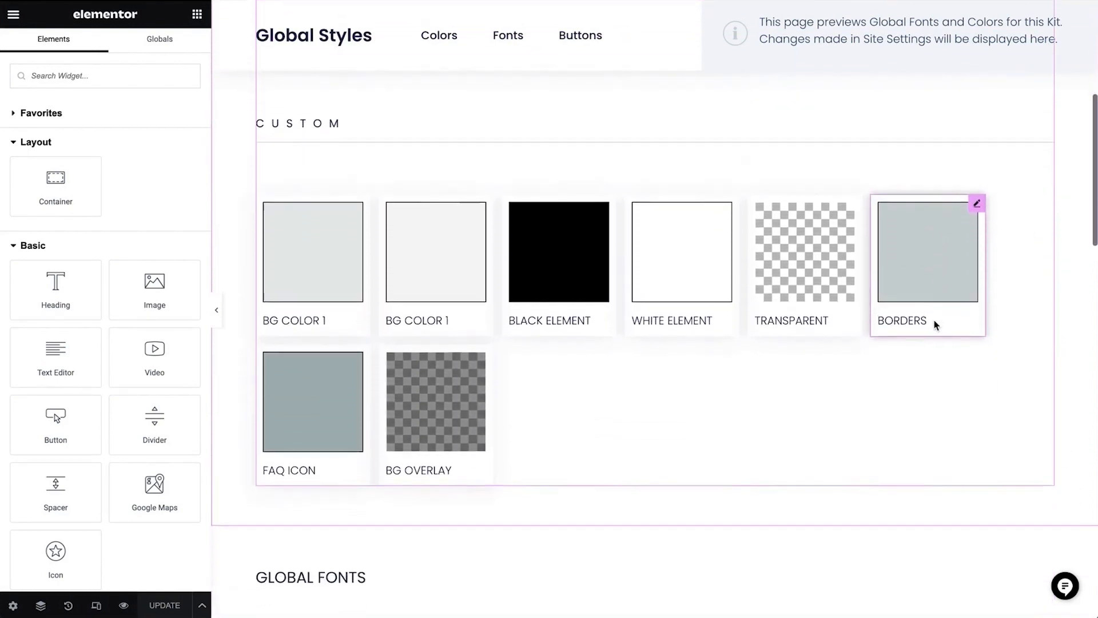
{"action": "scroll", "coordinate": [935, 324], "scroll_direction": "down", "scroll_amount": 6}
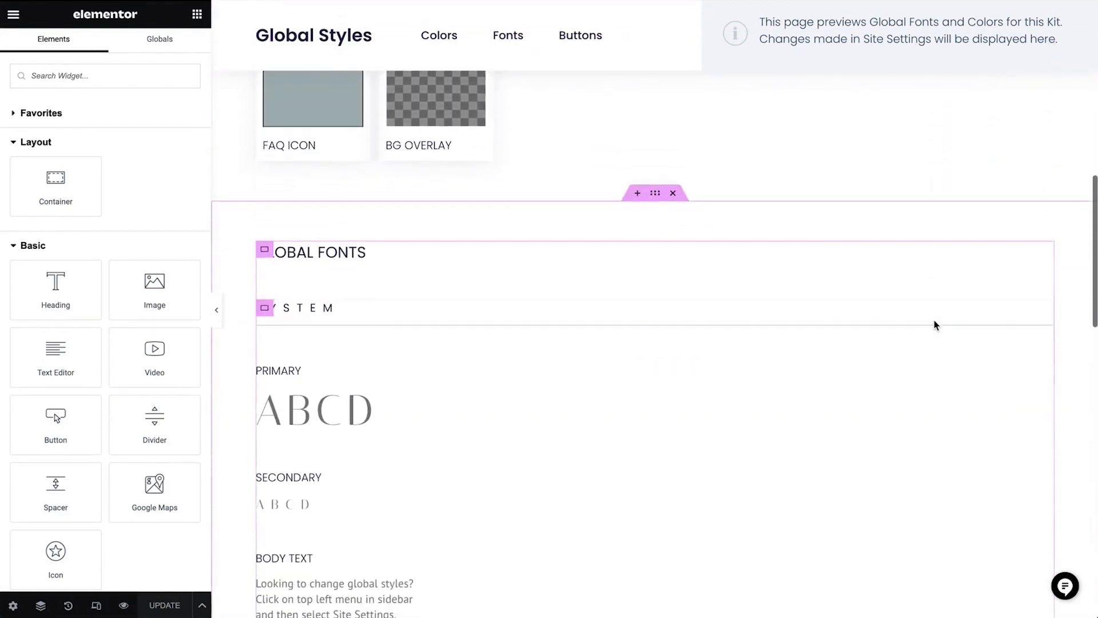
{"action": "scroll", "coordinate": [935, 325], "scroll_direction": "down", "scroll_amount": 6}
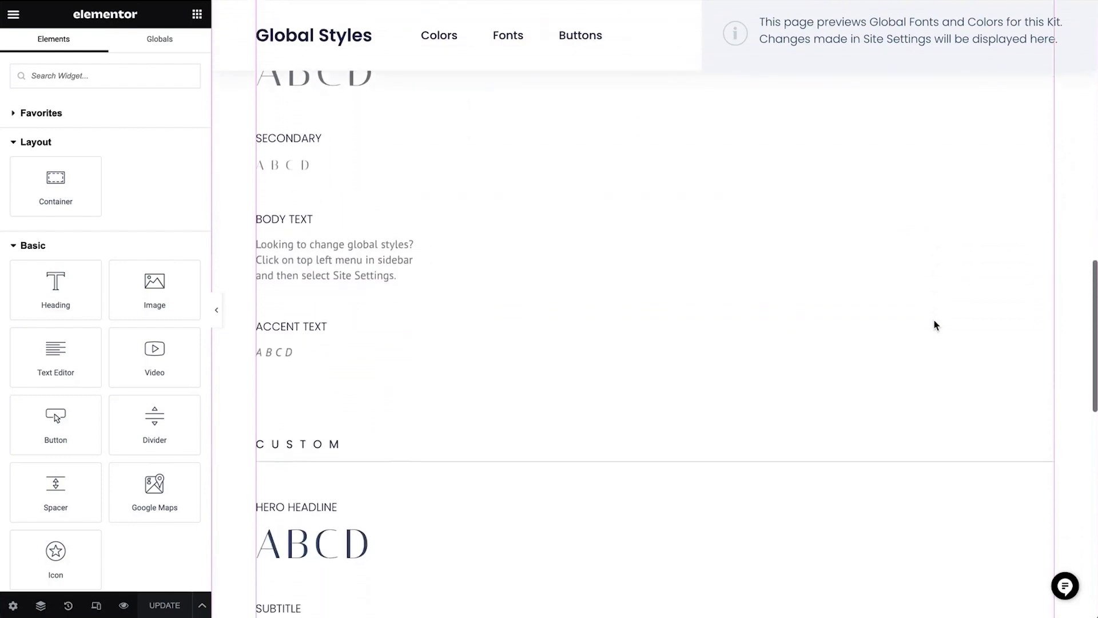
{"action": "scroll", "coordinate": [935, 324], "scroll_direction": "down", "scroll_amount": 6}
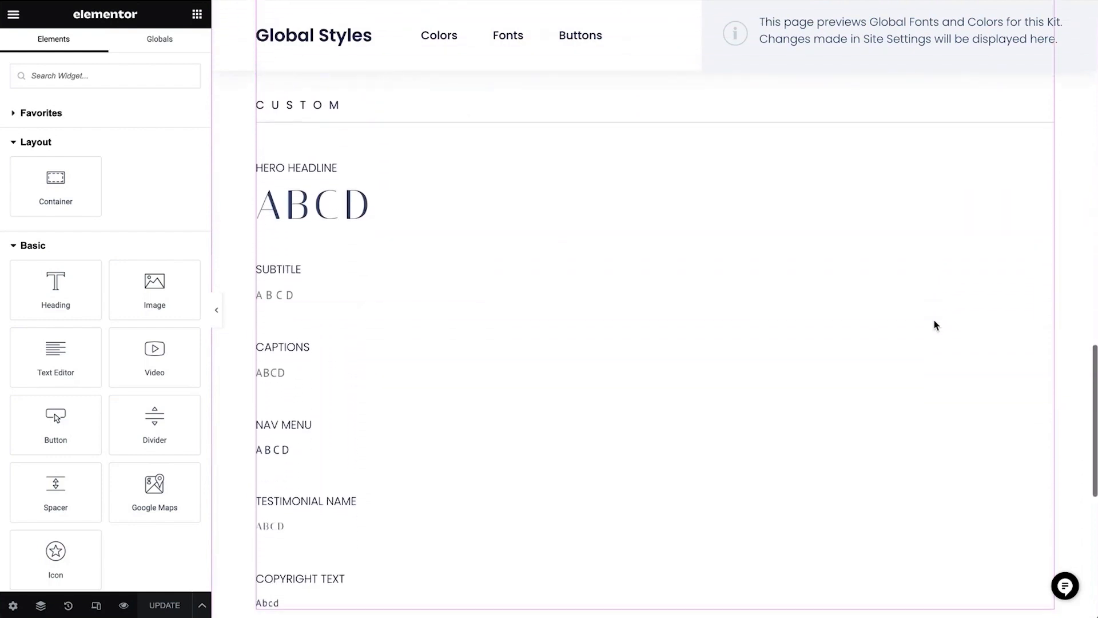
{"action": "scroll", "coordinate": [935, 323], "scroll_direction": "down", "scroll_amount": 5}
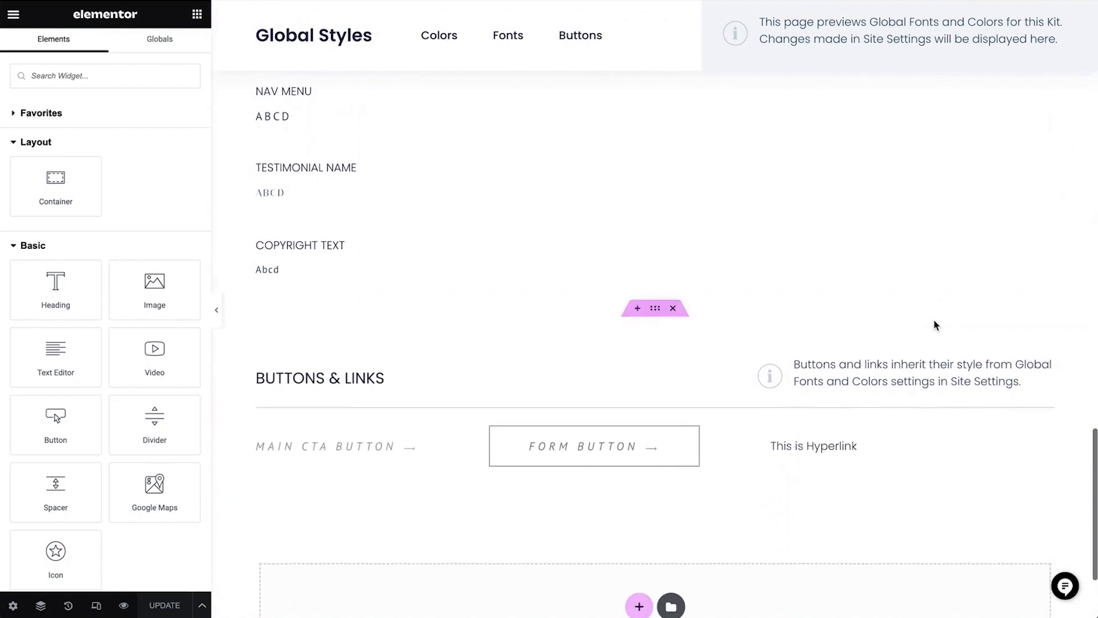
{"action": "scroll", "coordinate": [935, 324], "scroll_direction": "up", "scroll_amount": 4}
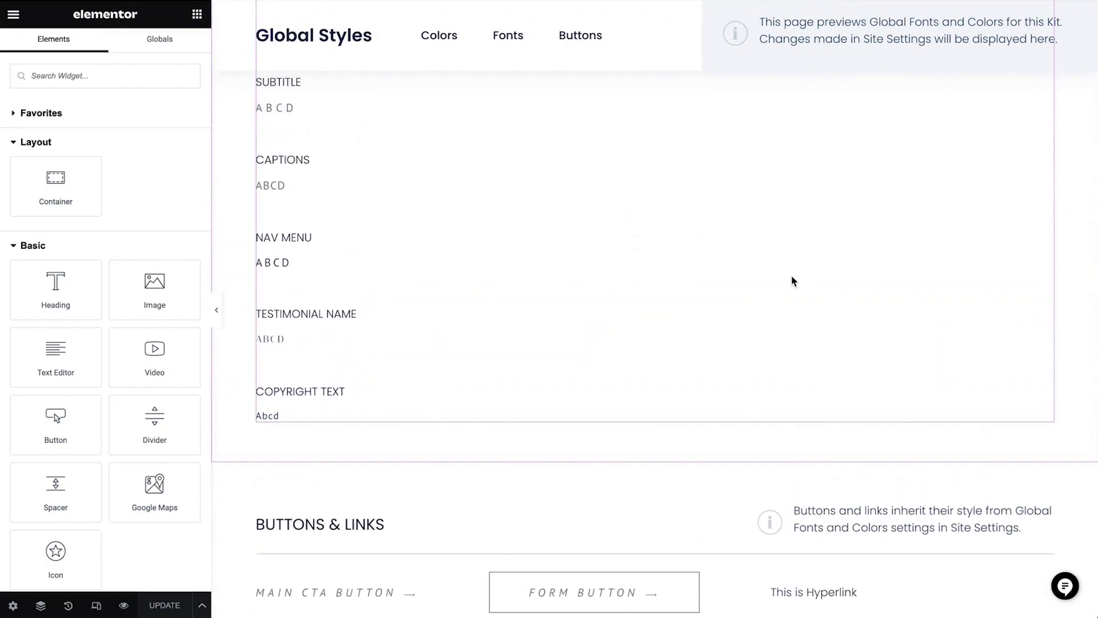
{"action": "right_click", "coordinate": [399, 318]}
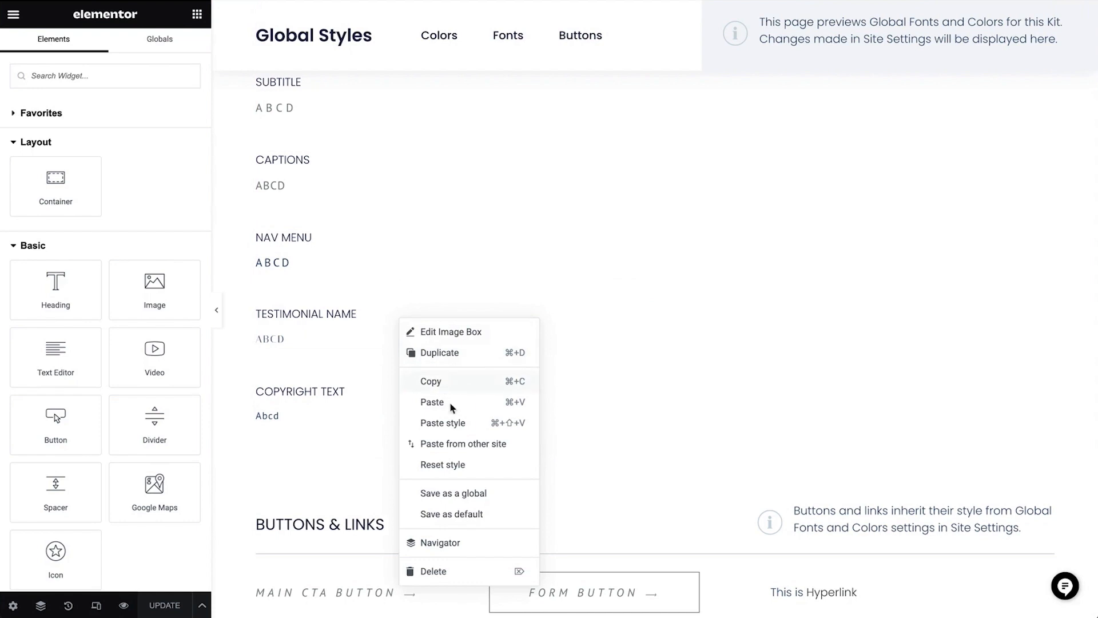
{"action": "left_click", "coordinate": [730, 507]}
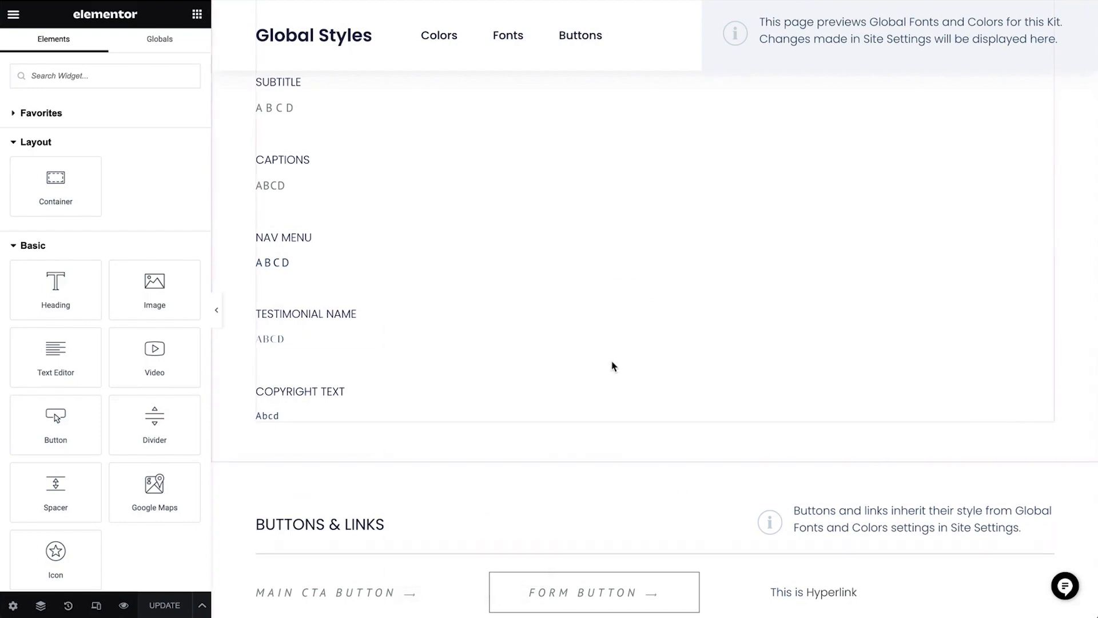
{"action": "scroll", "coordinate": [612, 365], "scroll_direction": "up", "scroll_amount": 15}
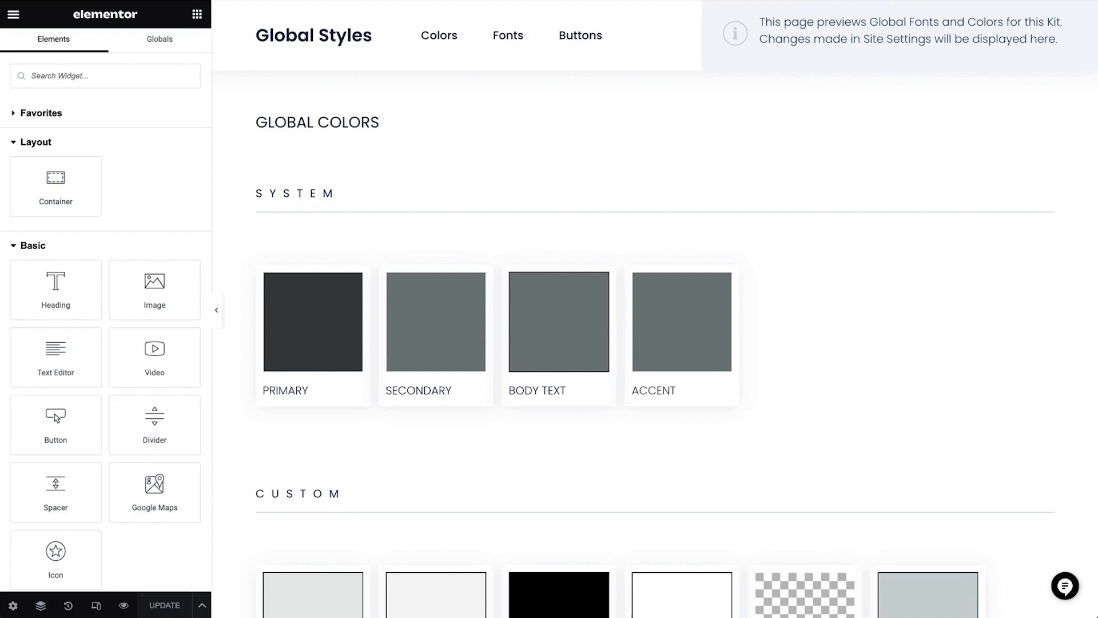
{"action": "left_click", "coordinate": [16, 15]}
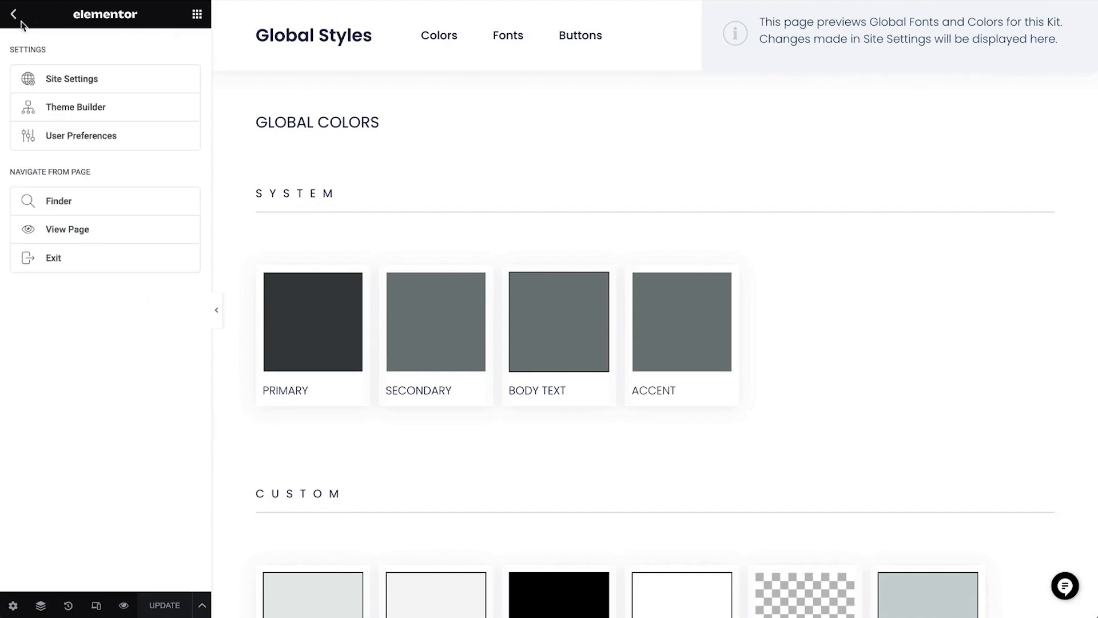
In Site Settings > Global Colors, set BG Color 1 to pink #F172B7
{"action": "left_click", "coordinate": [75, 82]}
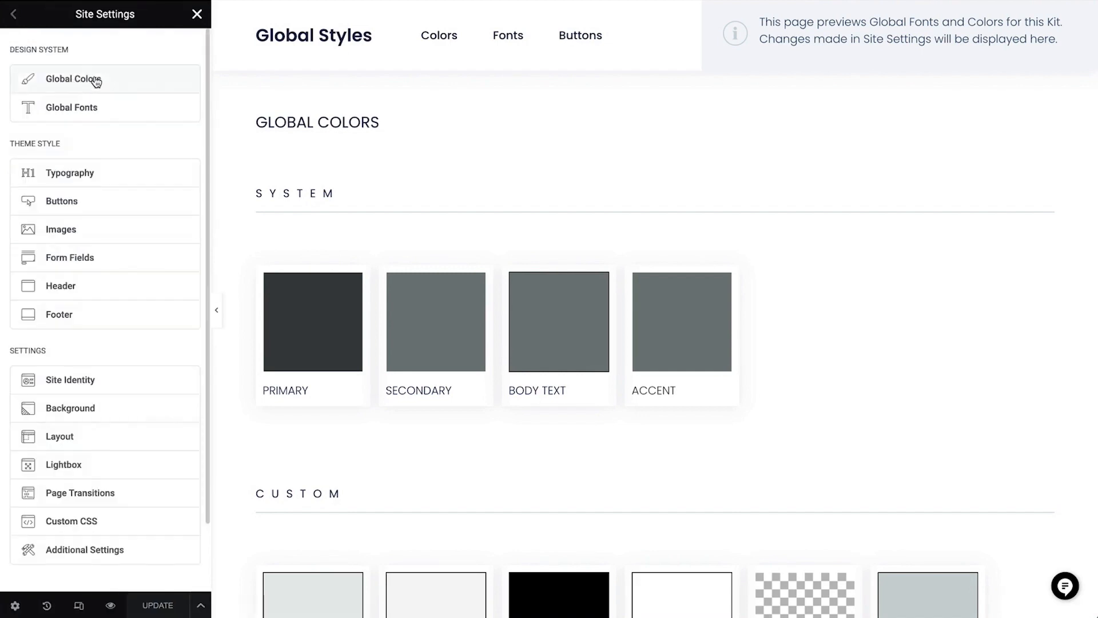
{"action": "left_click", "coordinate": [145, 78]}
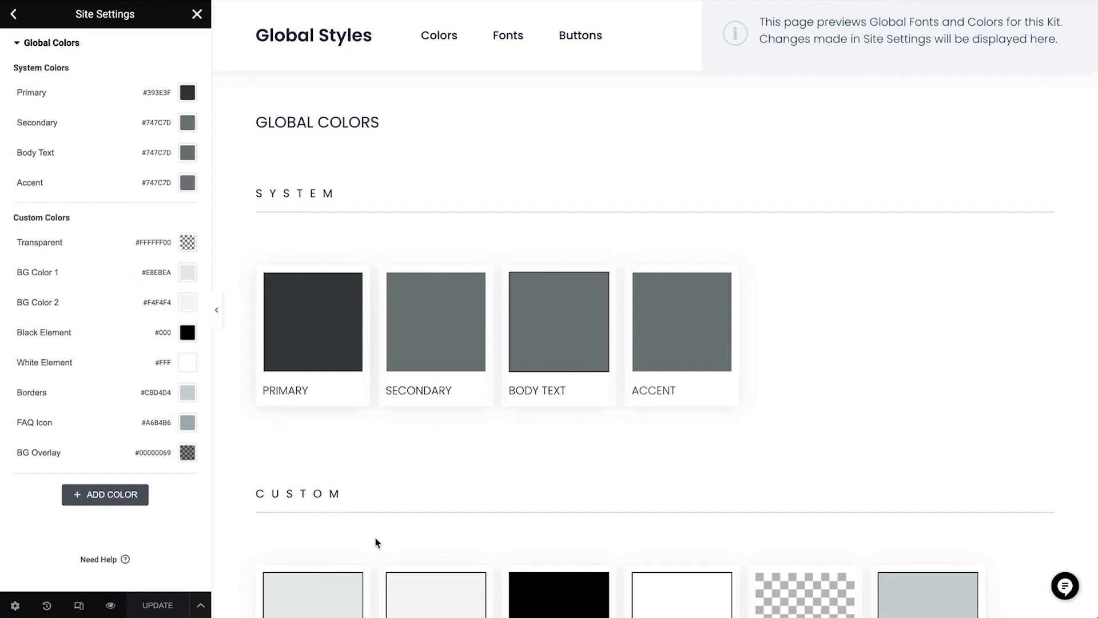
{"action": "scroll", "coordinate": [376, 540], "scroll_direction": "down", "scroll_amount": 2}
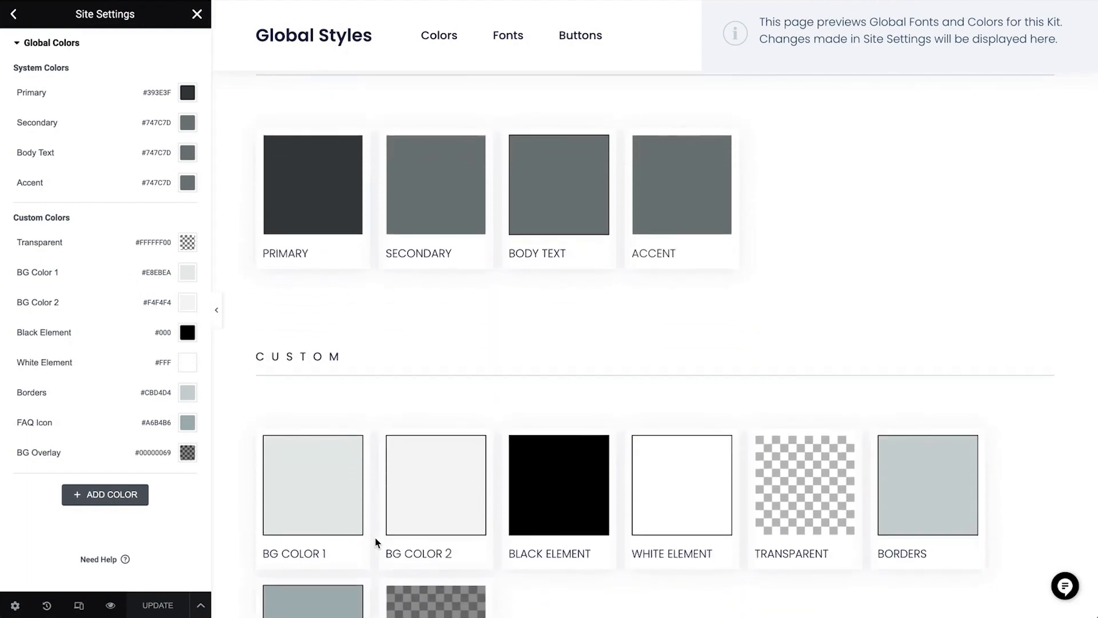
{"action": "scroll", "coordinate": [375, 538], "scroll_direction": "down", "scroll_amount": 2}
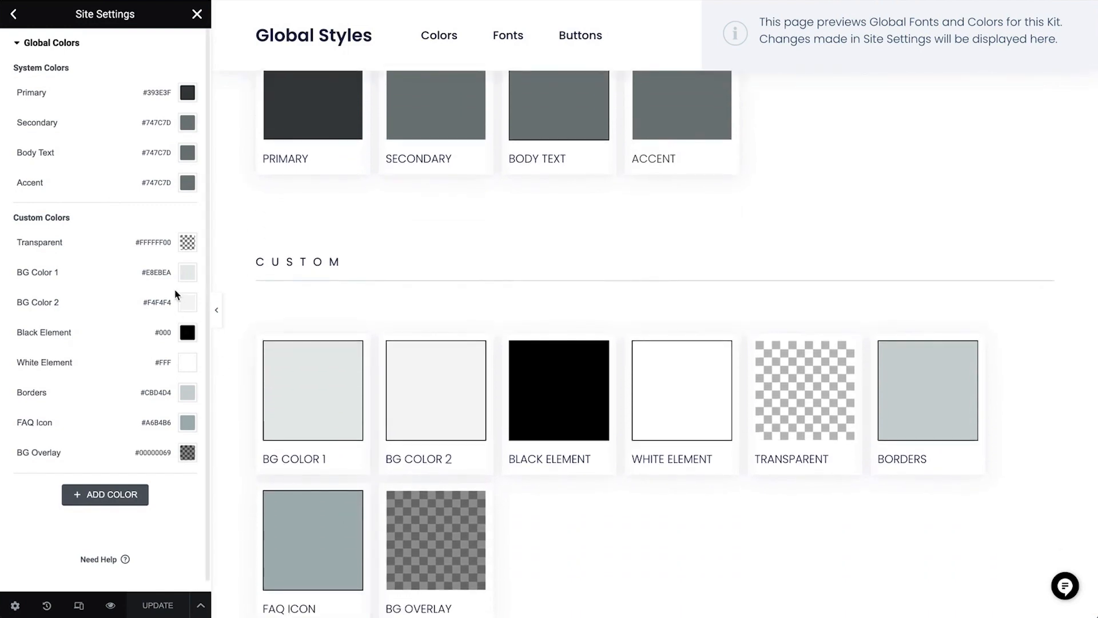
{"action": "left_click", "coordinate": [188, 275]}
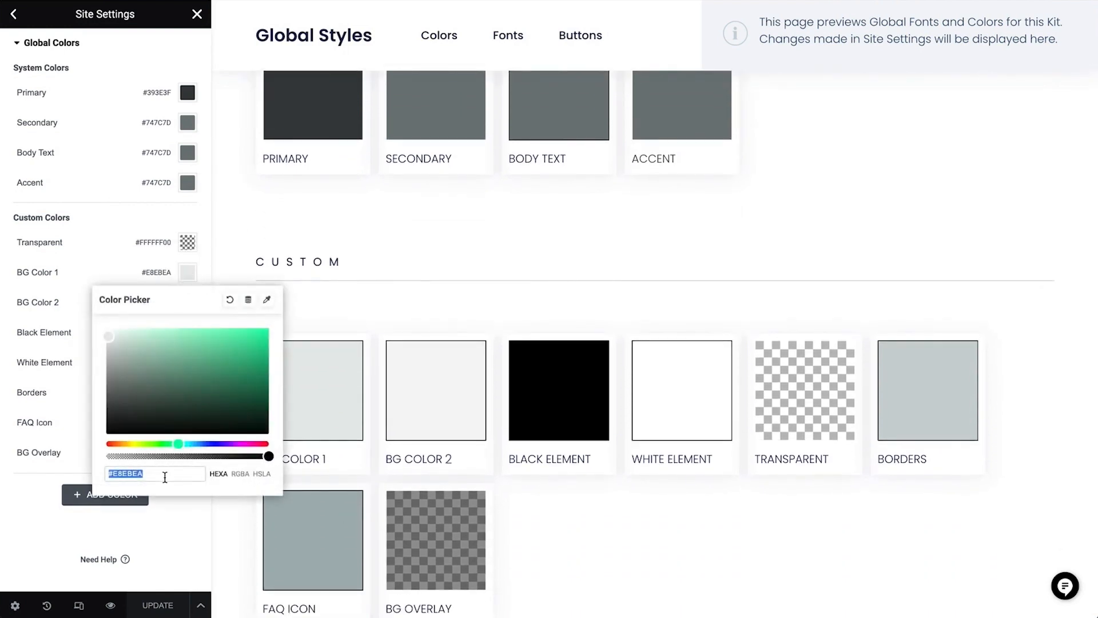
{"action": "key", "text": "super+v"}
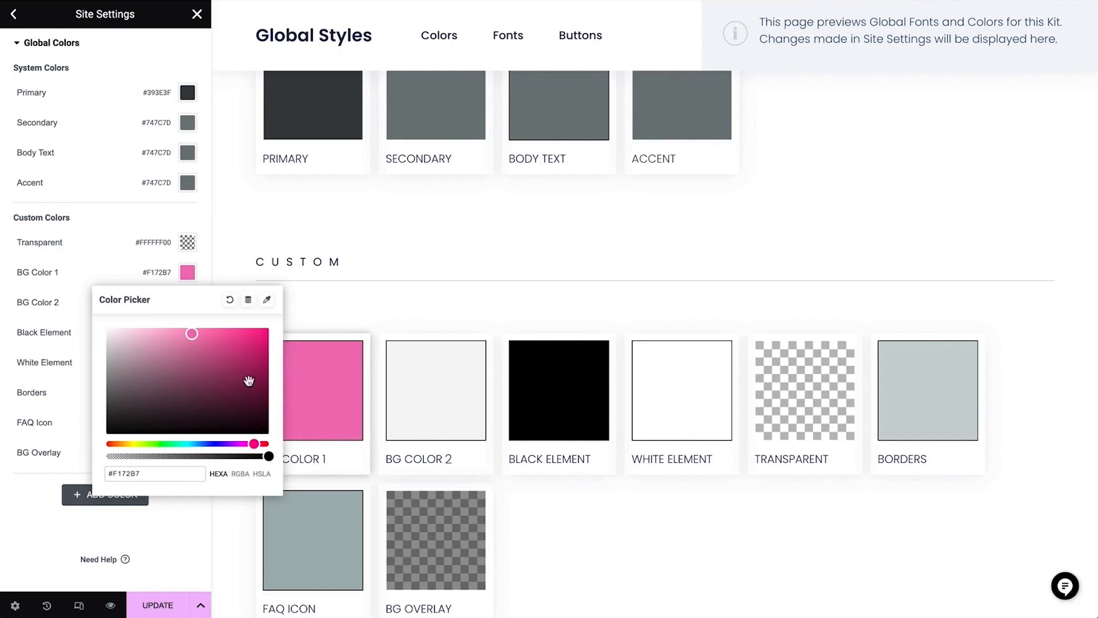
{"action": "left_click", "coordinate": [114, 282]}
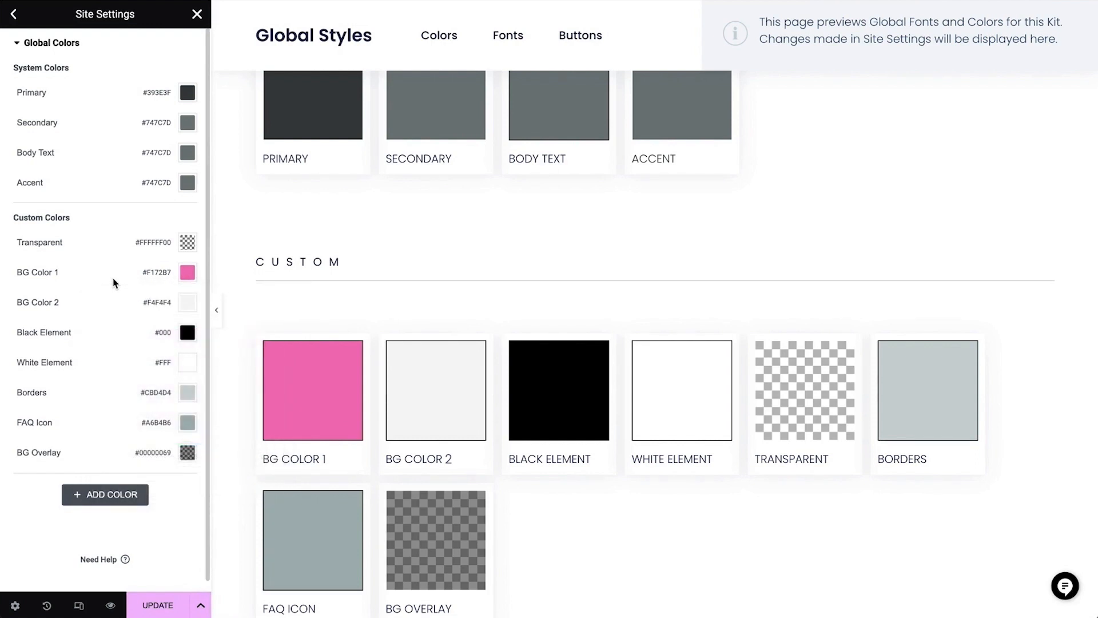
Set BG Color 2 to #F2F2F2 and the Borders colour to purple #BD95FF
{"action": "left_click", "coordinate": [188, 302]}
{"action": "key", "text": "ctrl+v"}
{"action": "left_click", "coordinate": [106, 307]}
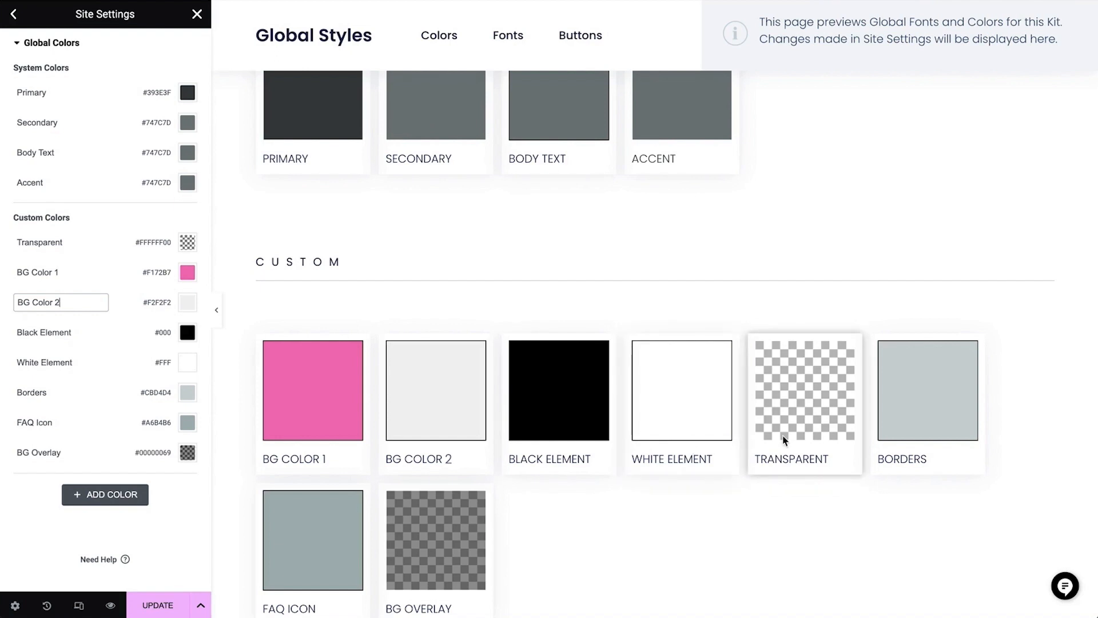
{"action": "left_click", "coordinate": [191, 398]}
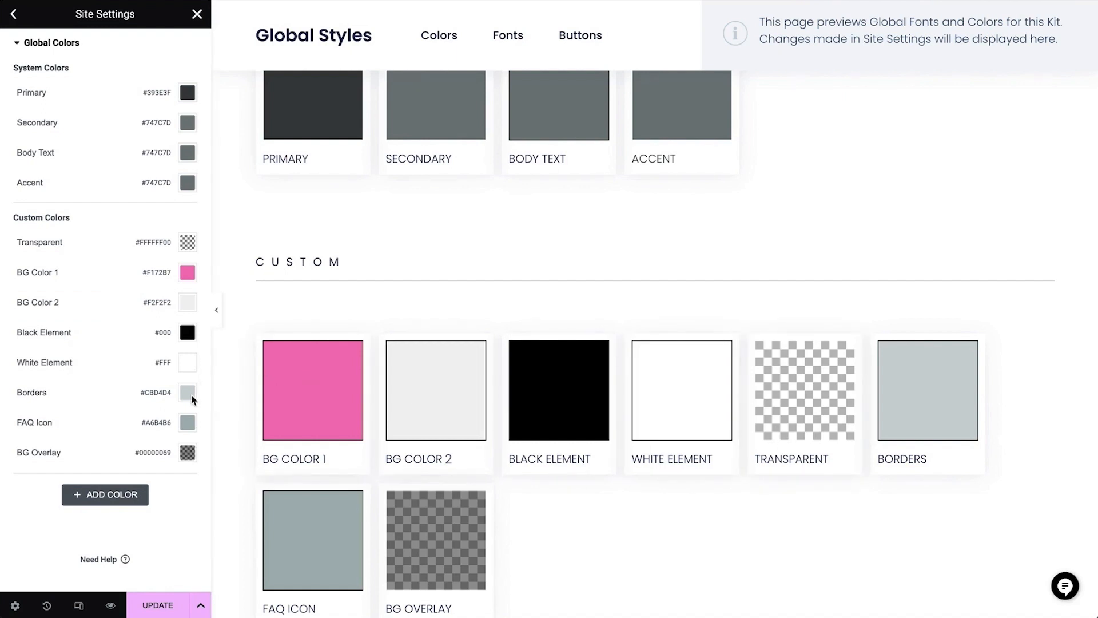
{"action": "left_click", "coordinate": [190, 399]}
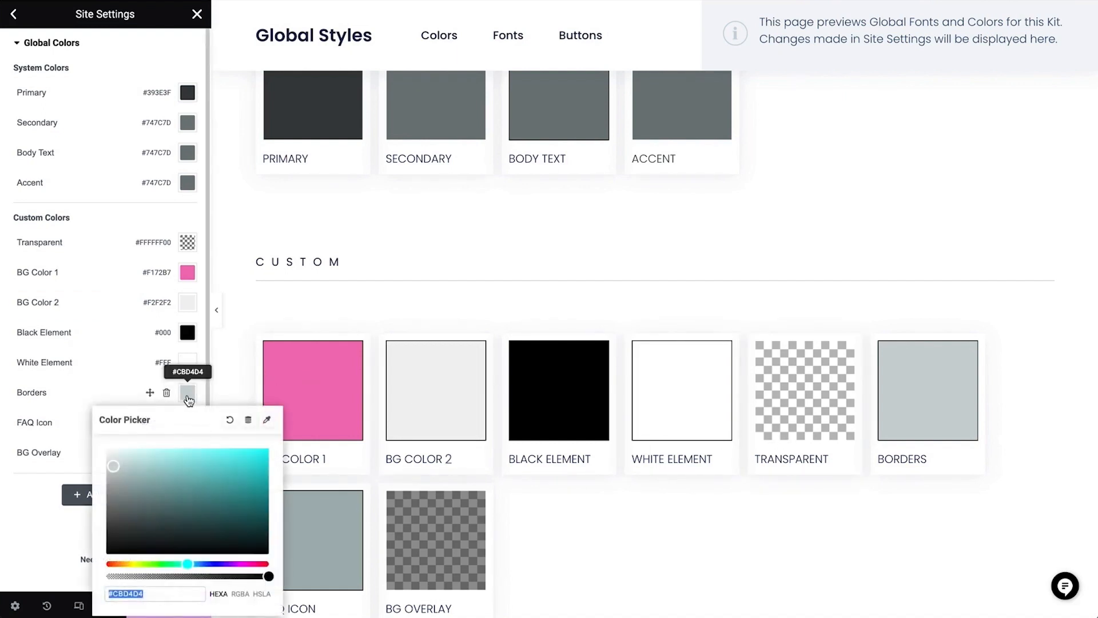
{"action": "double_click", "coordinate": [161, 595]}
{"action": "key", "text": "ctrl+v"}
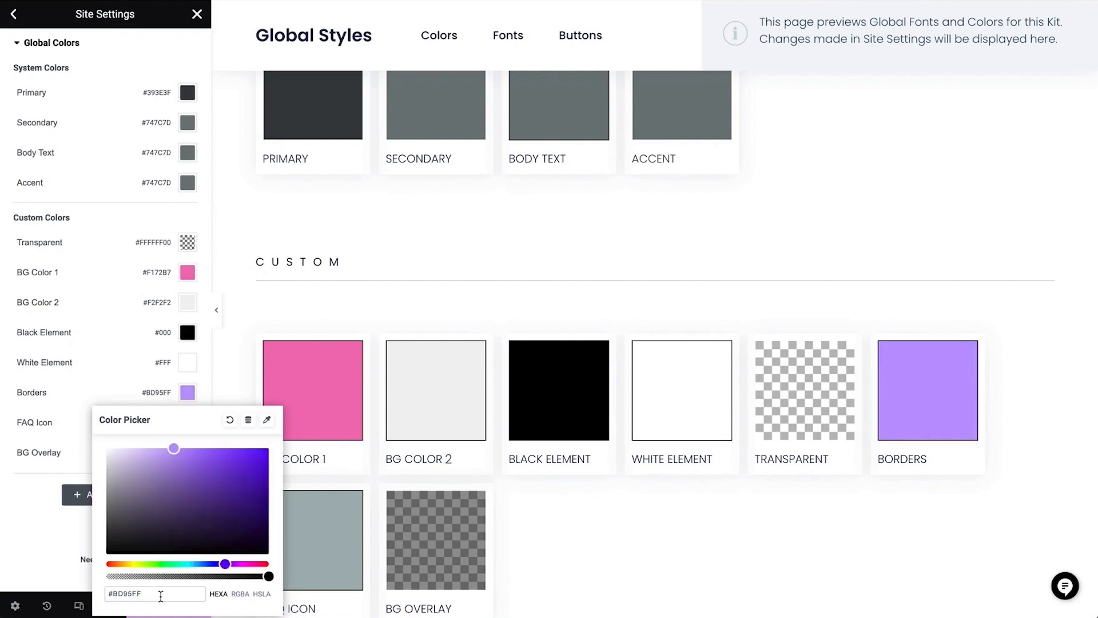
{"action": "left_click", "coordinate": [65, 422]}
Set FAQ Icon to orange #FF8741, rename it Border 2, and save the global colours
{"action": "left_click", "coordinate": [188, 423]}
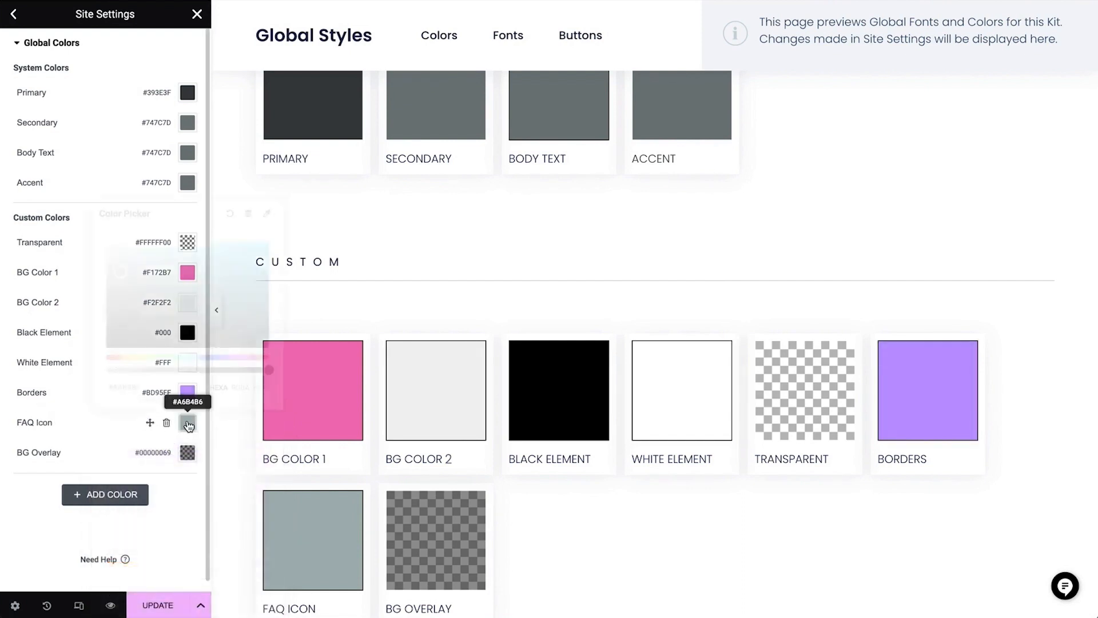
{"action": "key", "text": "ctrl+v"}
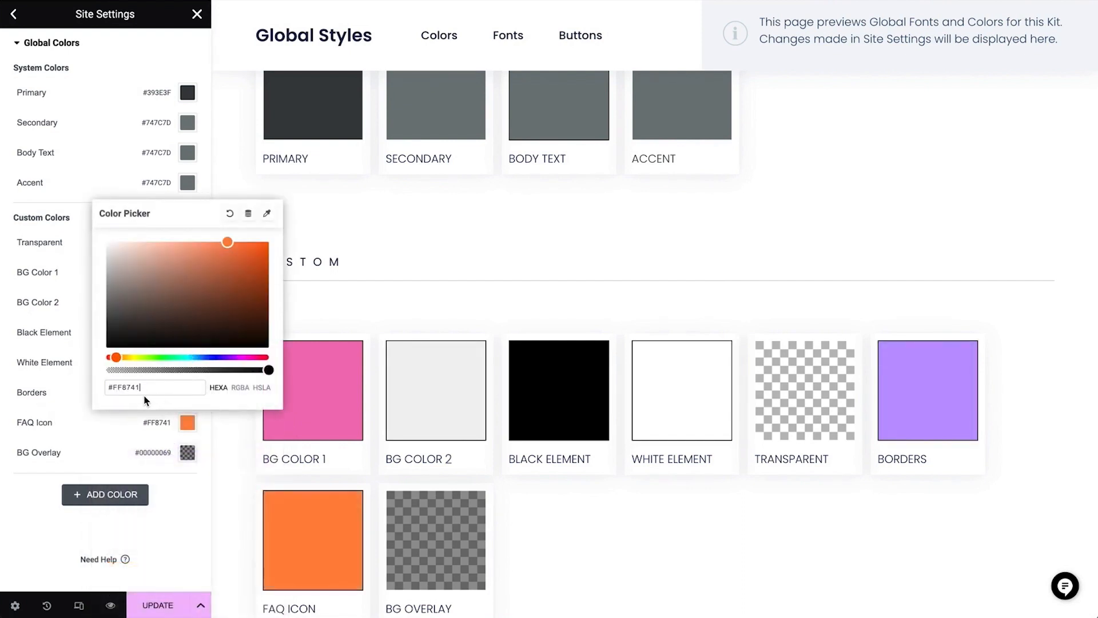
{"action": "triple_click", "coordinate": [38, 423]}
{"action": "type", "text": "Border 2"}
{"action": "key", "text": "Return"}
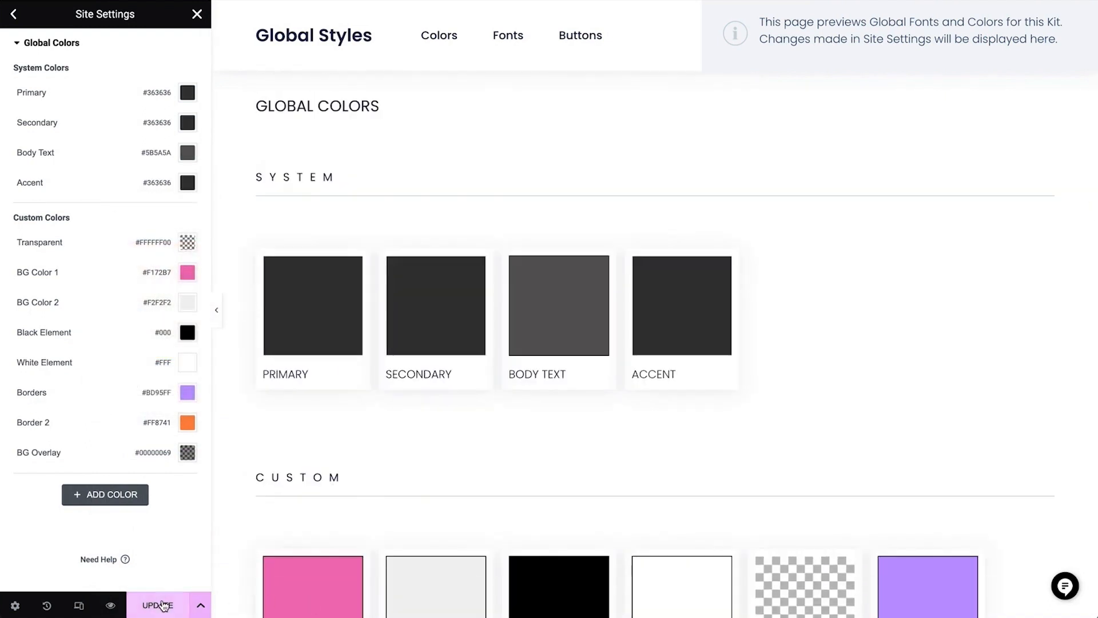
{"action": "left_click", "coordinate": [163, 605]}
{"action": "left_click", "coordinate": [13, 17]}
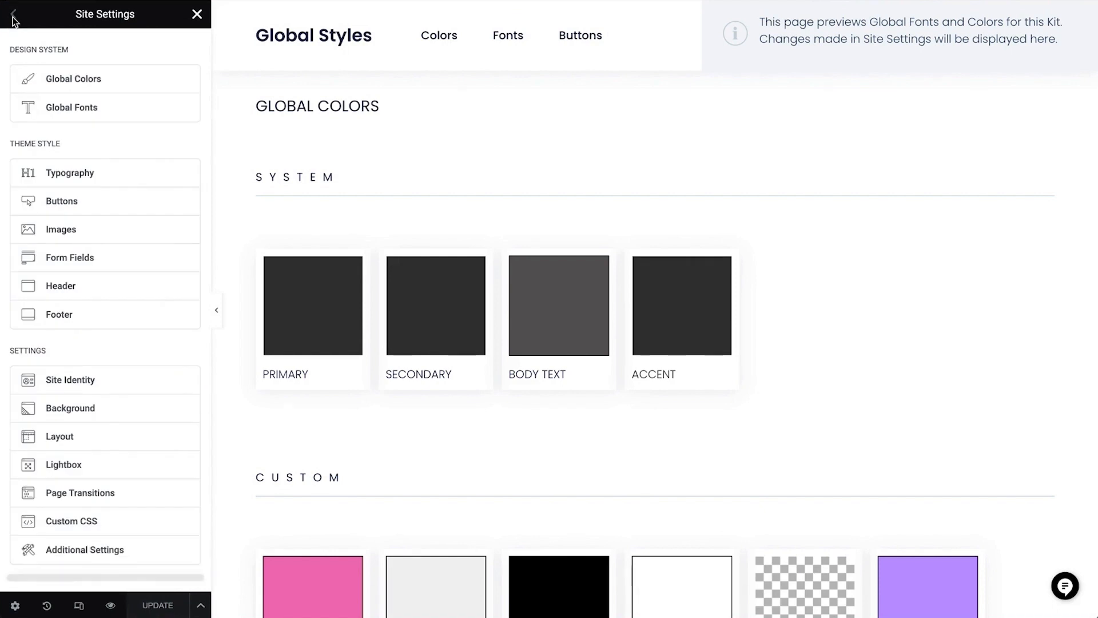
{"action": "left_click", "coordinate": [86, 109]}
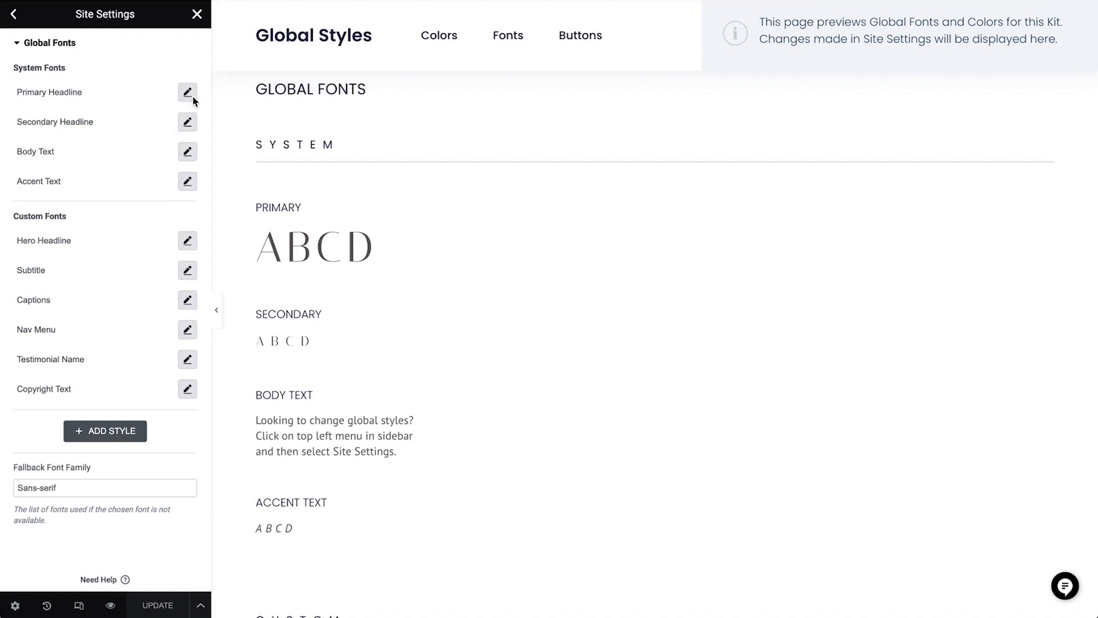
Switch the Primary Headline global font to Bangers with tighter letter spacing
{"action": "left_click", "coordinate": [191, 98]}
{"action": "left_click", "coordinate": [174, 157]}
{"action": "type", "text": "banger"}
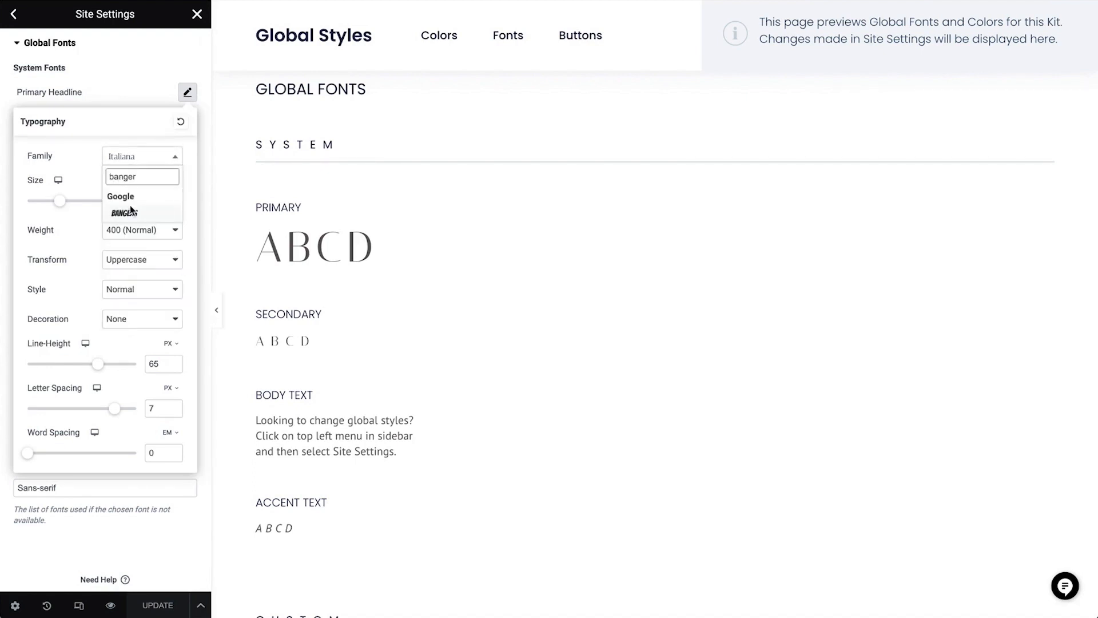
{"action": "left_click", "coordinate": [135, 214]}
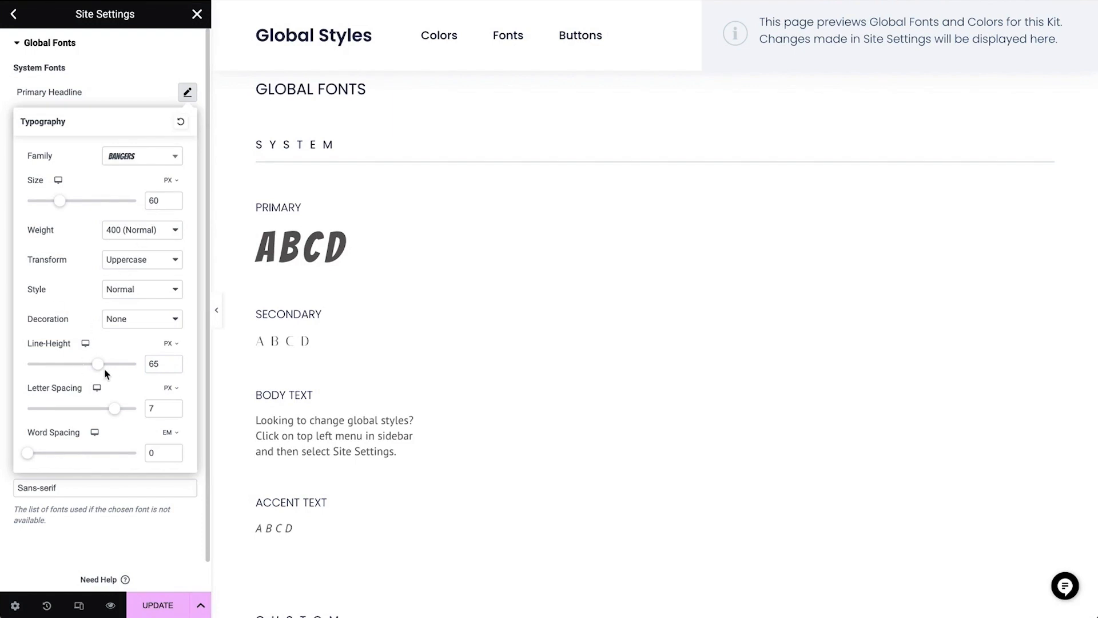
{"action": "left_click_drag", "start_coordinate": [115, 409], "coordinate": [96, 411]}
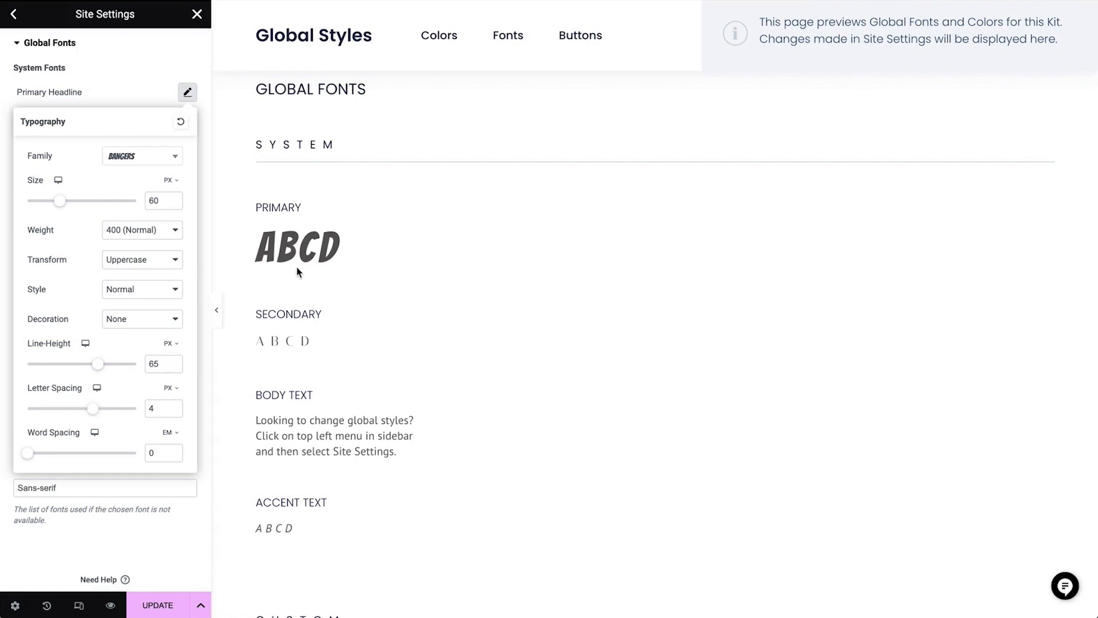
{"action": "left_click", "coordinate": [109, 105]}
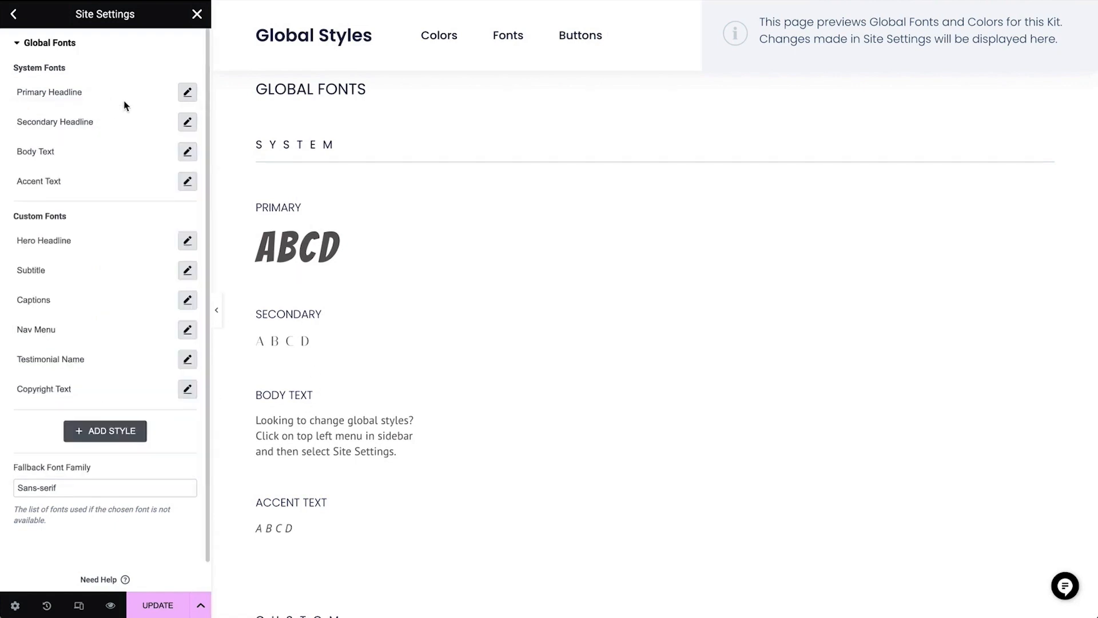
Set the Secondary Headline to Playfair Display, weight 500, with letter spacing tightened to 4 px
{"action": "left_click", "coordinate": [188, 123]}
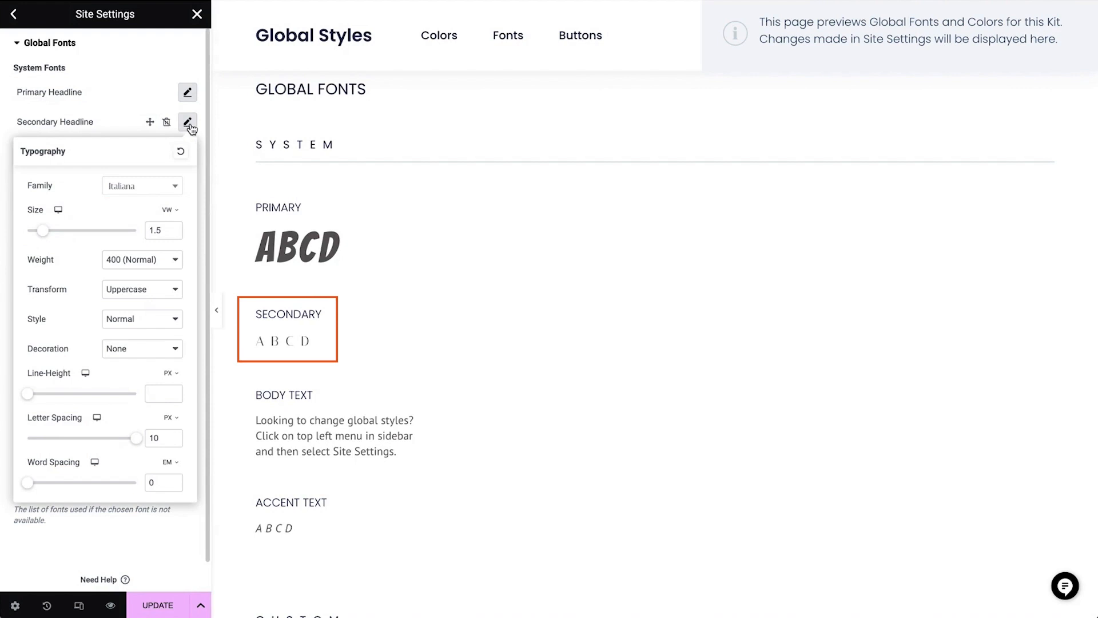
{"action": "left_click", "coordinate": [152, 187]}
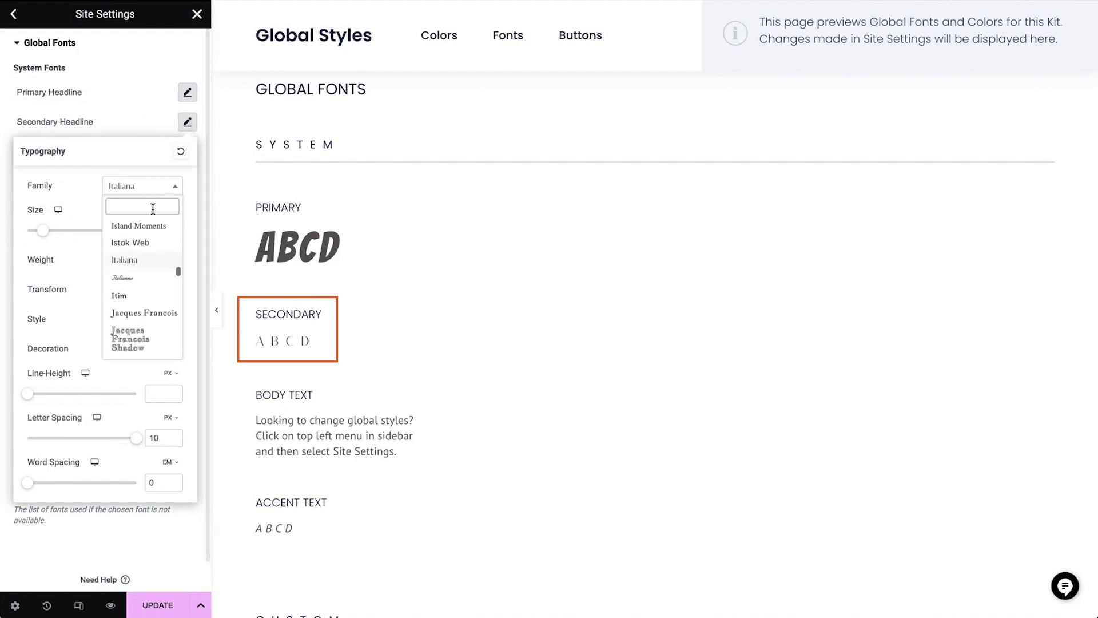
{"action": "type", "text": "playfair"}
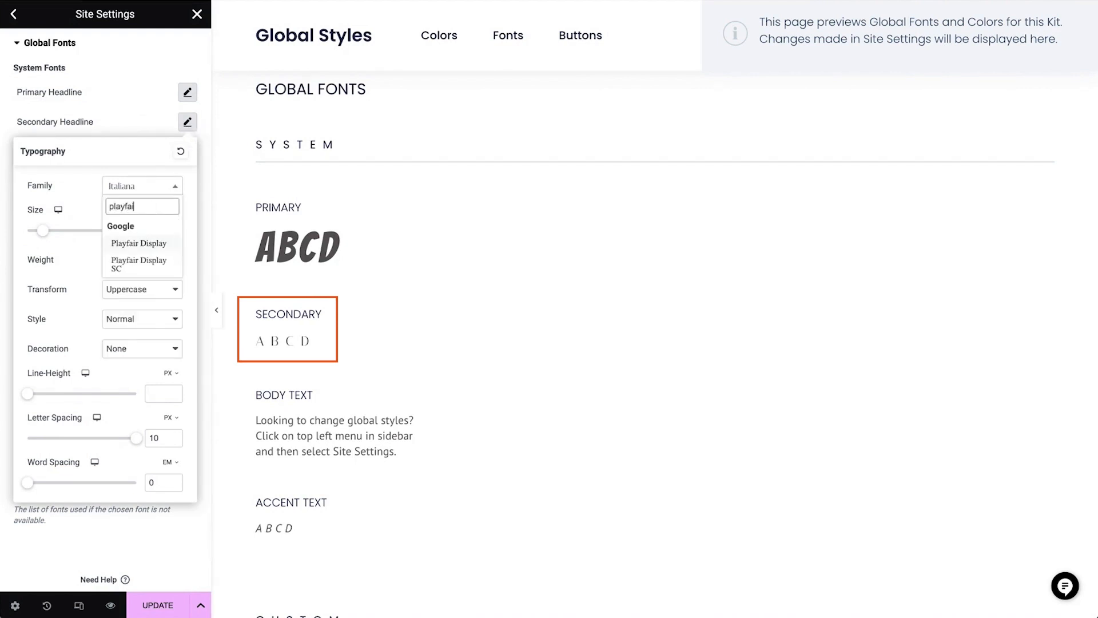
{"action": "left_click", "coordinate": [155, 244]}
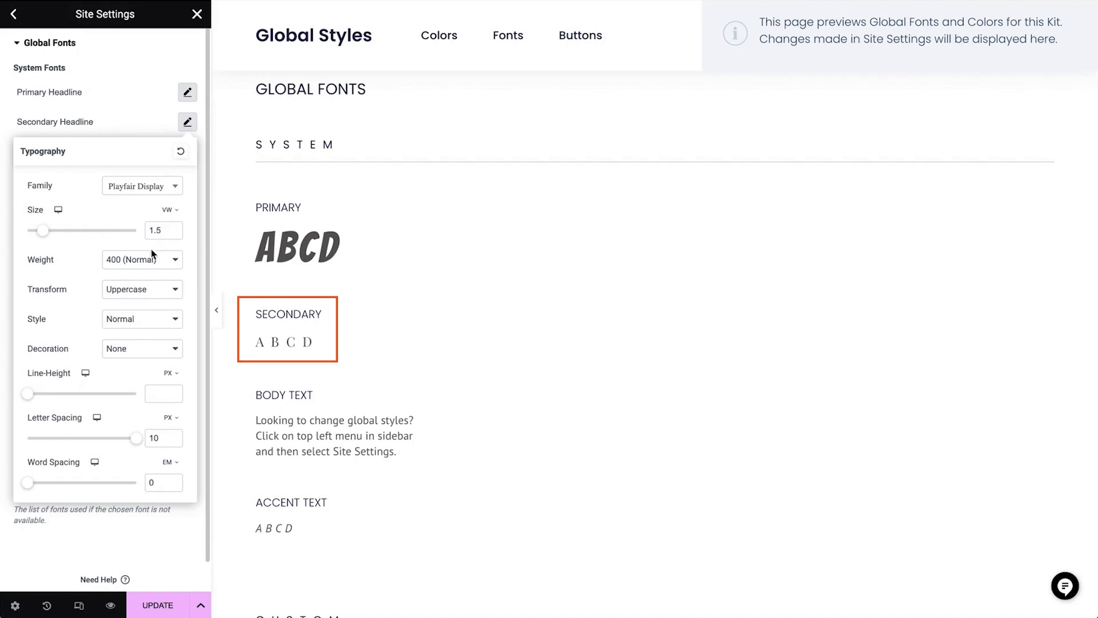
{"action": "left_click", "coordinate": [150, 264]}
{"action": "left_click", "coordinate": [150, 277]}
{"action": "left_click_drag", "start_coordinate": [135, 439], "coordinate": [87, 439]}
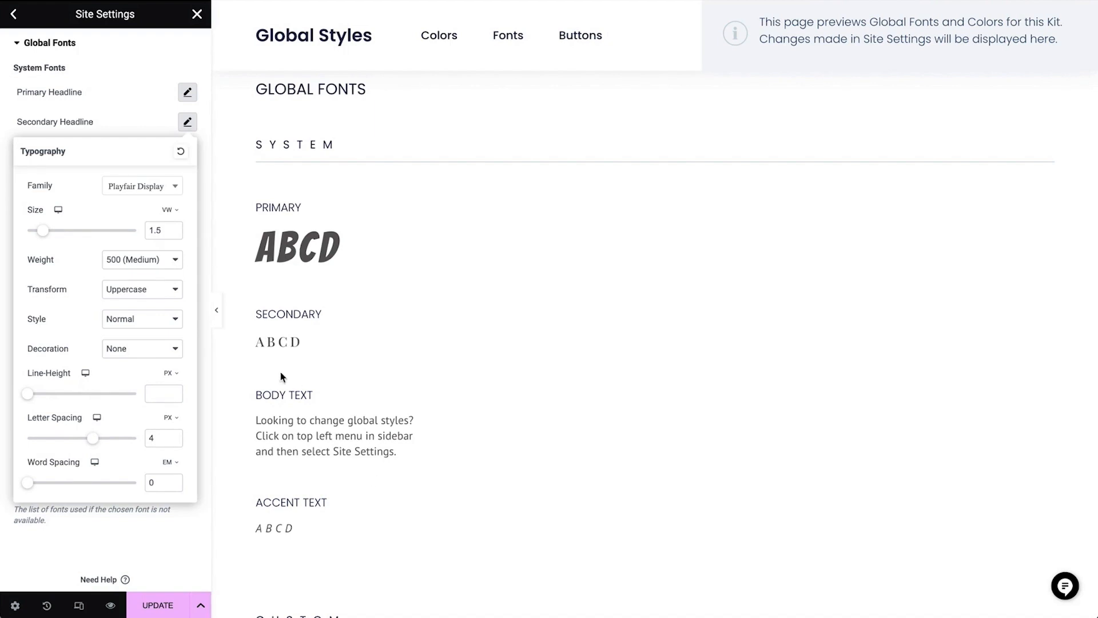
Change the Body Text global font family to Playfair Display
{"action": "left_click", "coordinate": [139, 137]}
{"action": "left_click", "coordinate": [187, 152]}
{"action": "left_click", "coordinate": [161, 216]}
{"action": "type", "text": "playfair dis"}
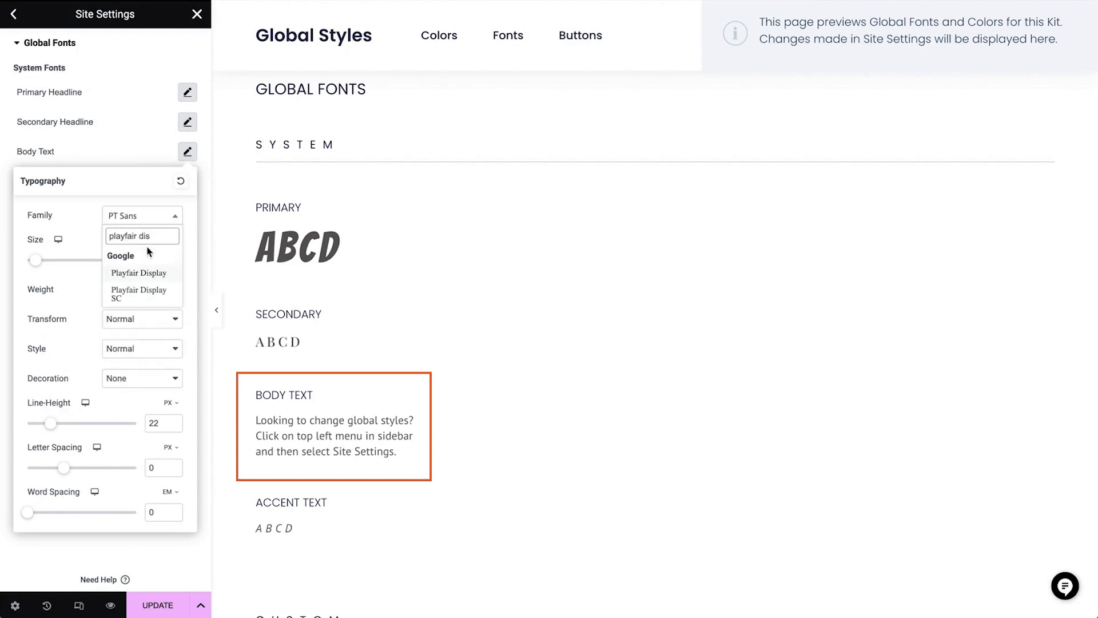
{"action": "left_click", "coordinate": [156, 274]}
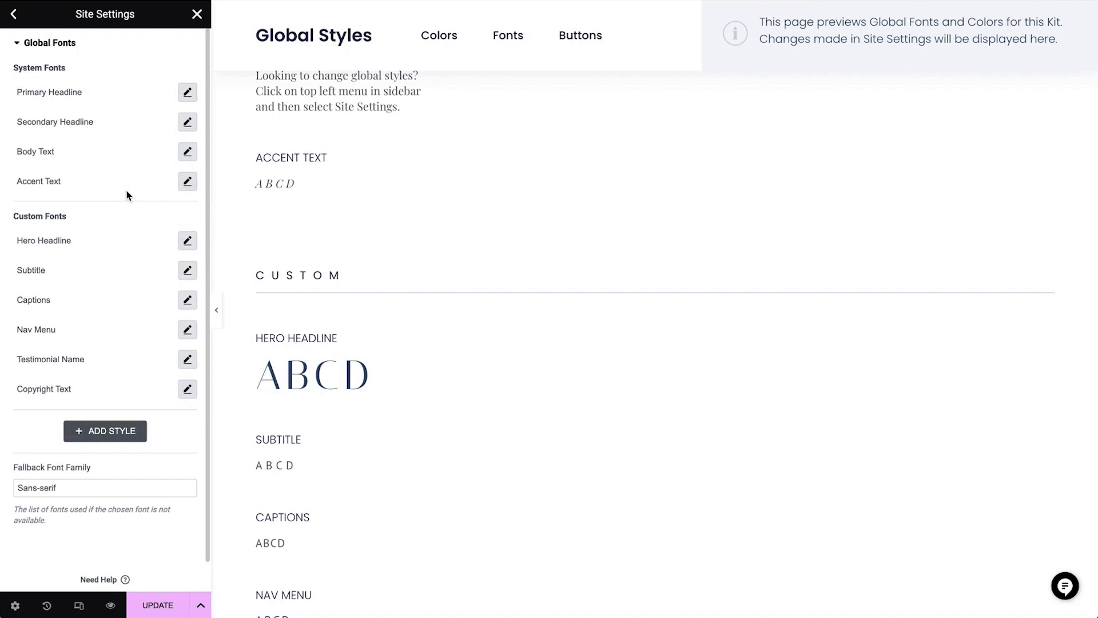
Make the Hero Headline font Bangers at a size of 230 px
{"action": "left_click", "coordinate": [189, 243]}
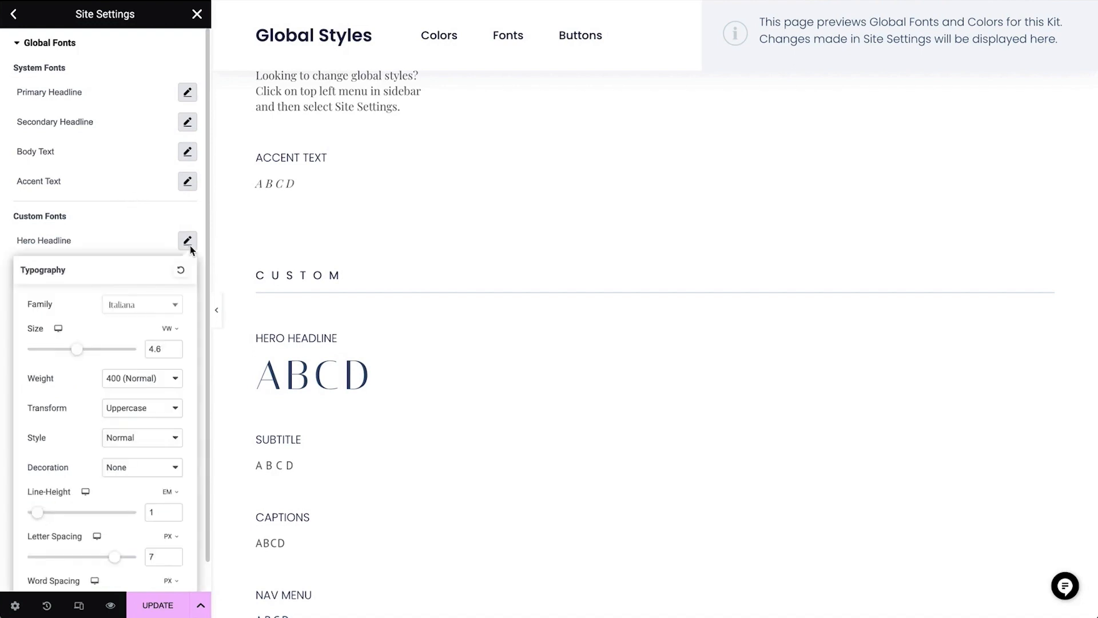
{"action": "left_click", "coordinate": [147, 309]}
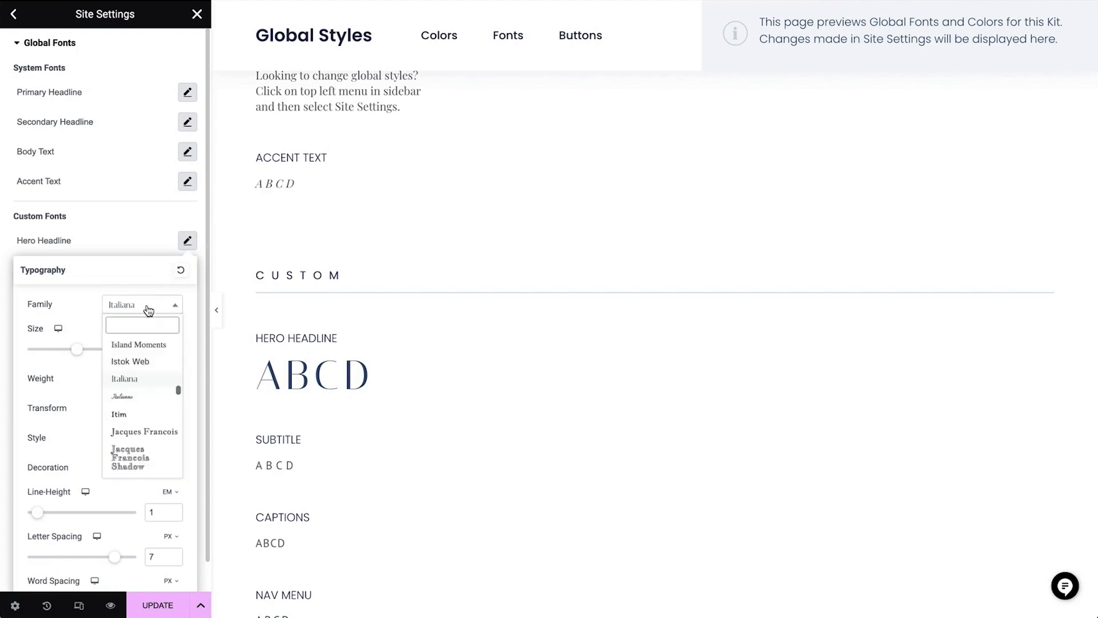
{"action": "type", "text": "bangers"}
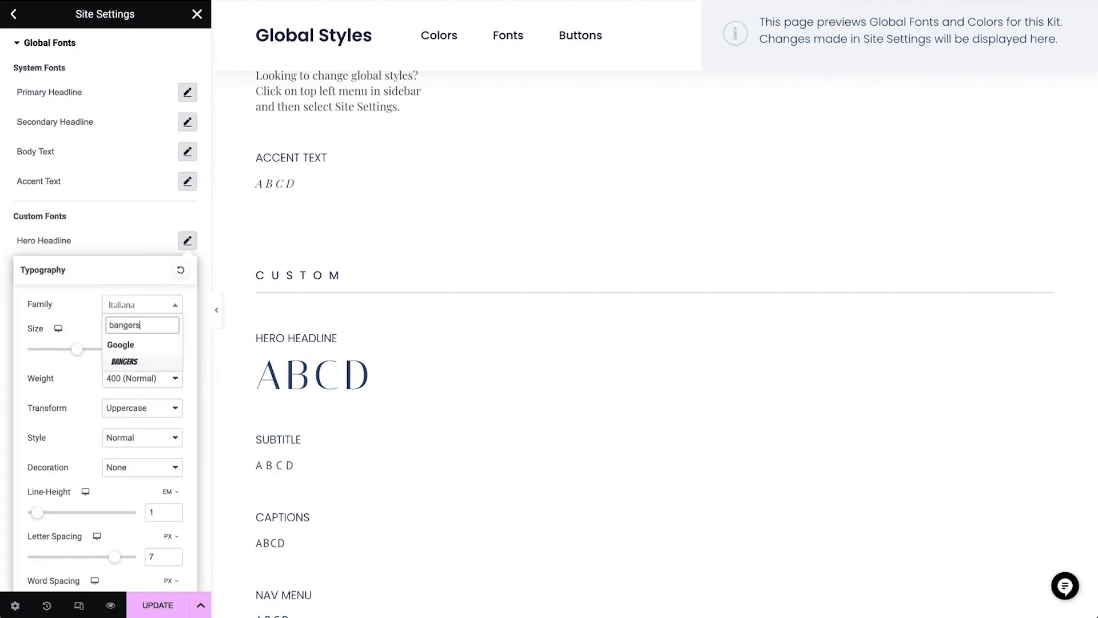
{"action": "left_click", "coordinate": [142, 361]}
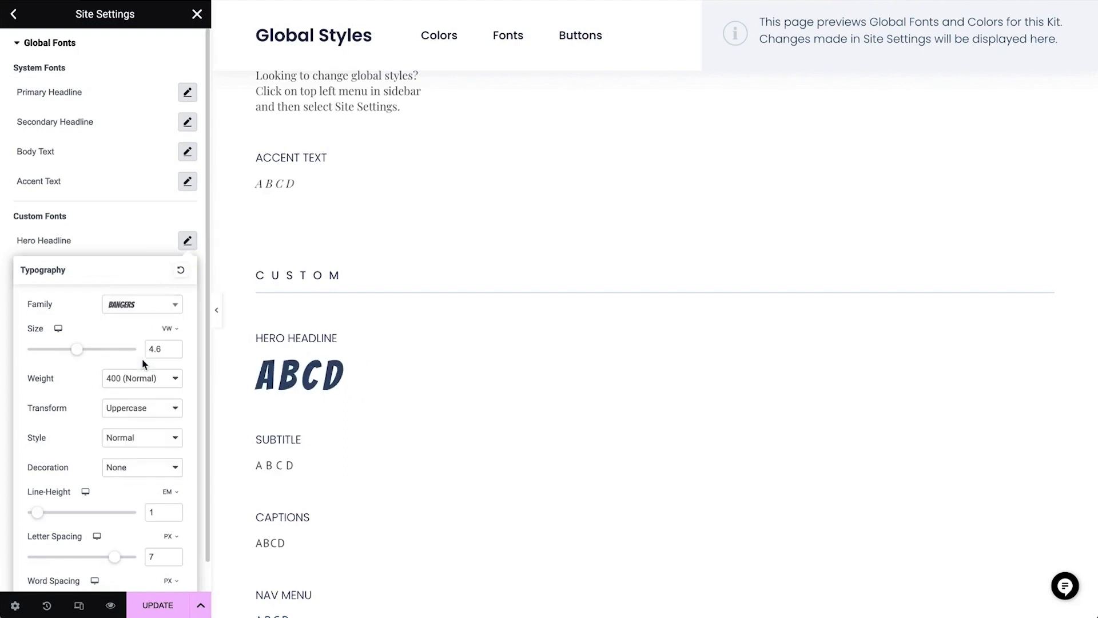
{"action": "left_click", "coordinate": [180, 336]}
{"action": "left_click", "coordinate": [171, 339]}
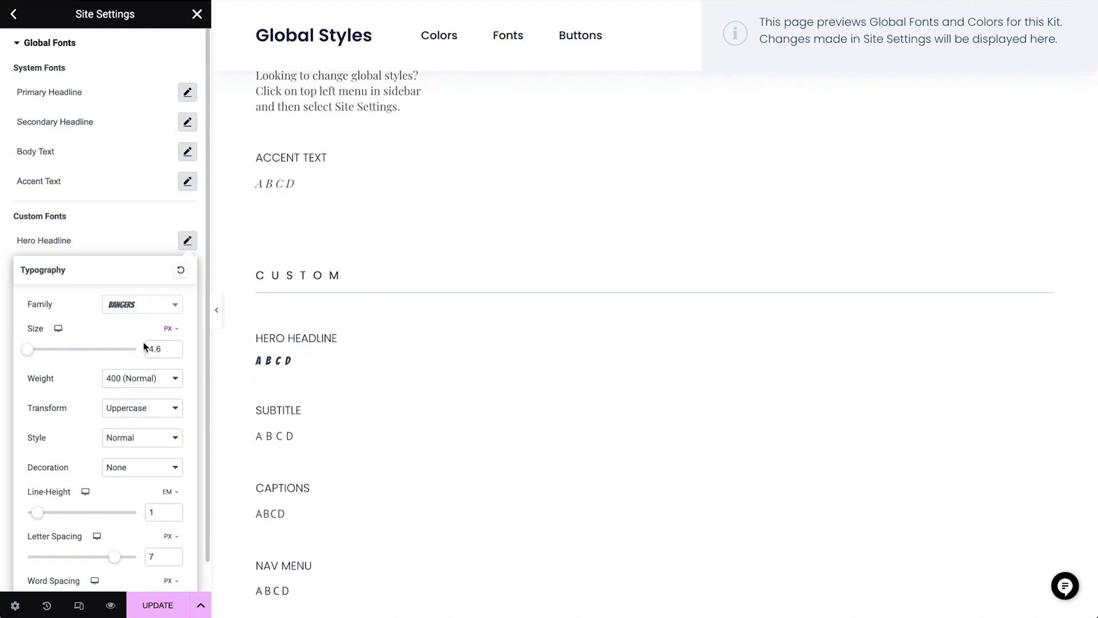
{"action": "left_click_drag", "start_coordinate": [42, 354], "coordinate": [151, 356]}
{"action": "double_click", "coordinate": [158, 351]}
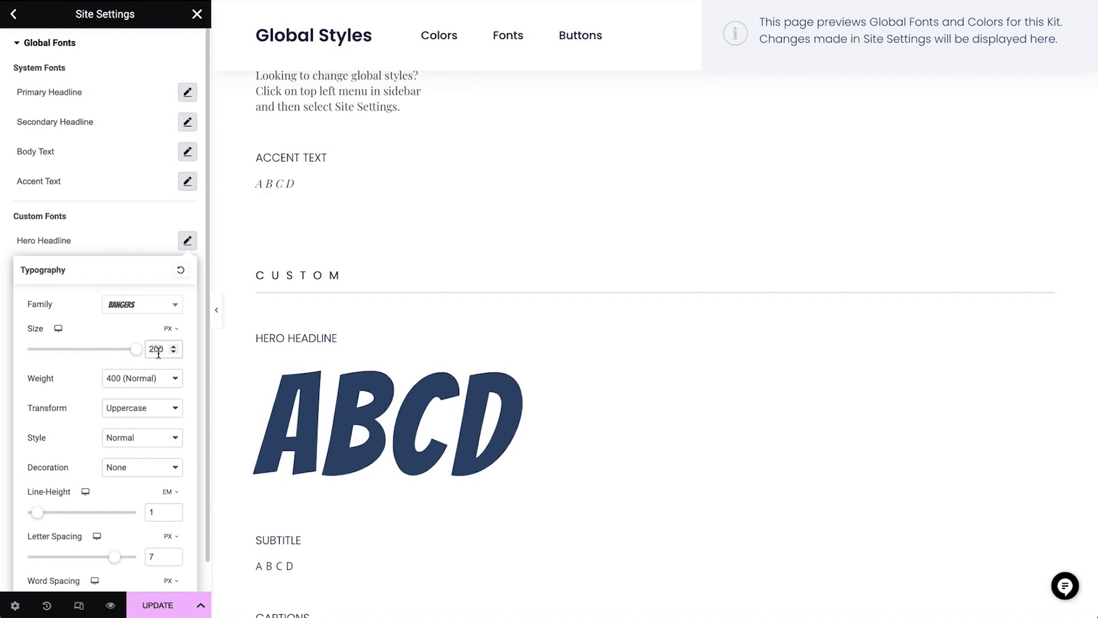
{"action": "type", "text": "230"}
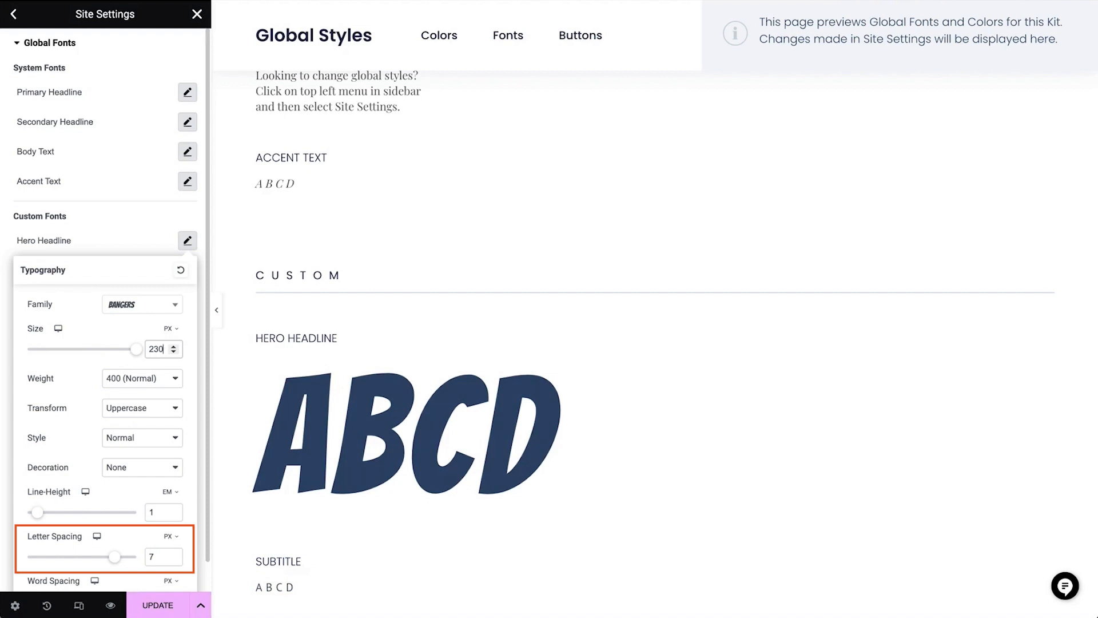
{"action": "scroll", "coordinate": [328, 515], "scroll_direction": "down", "scroll_amount": 5}
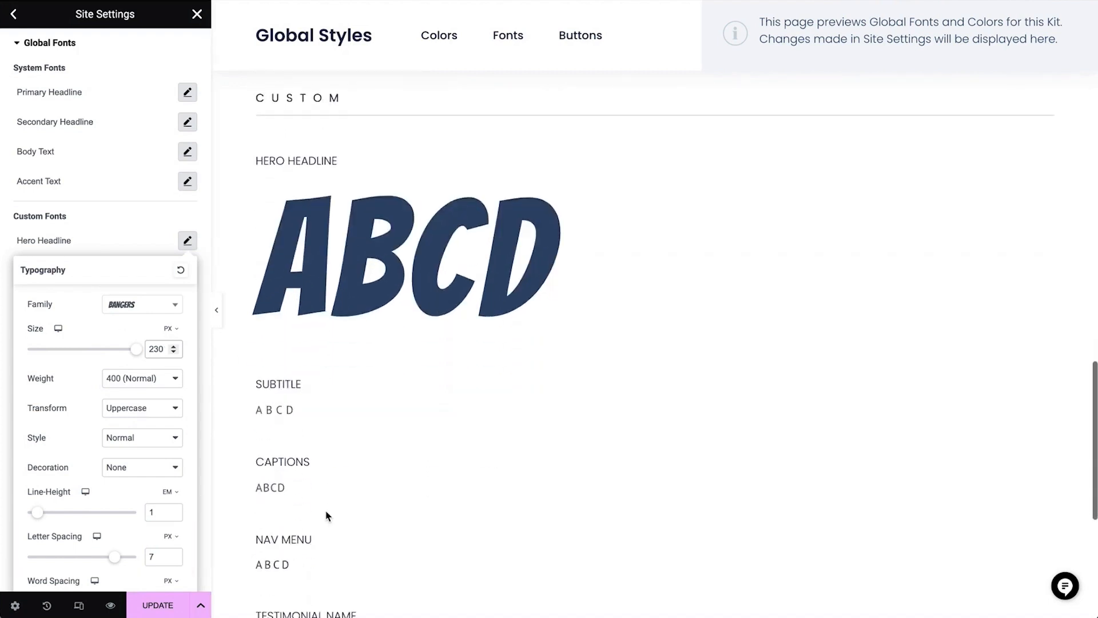
Set the Subtitle global font to Playfair Display, weight 500 (Medium)
{"action": "left_click", "coordinate": [187, 240]}
{"action": "left_click", "coordinate": [187, 270]}
{"action": "left_click", "coordinate": [143, 334]}
{"action": "type", "text": "playfair disp"}
{"action": "left_click", "coordinate": [152, 391]}
{"action": "left_click", "coordinate": [167, 407]}
{"action": "left_click", "coordinate": [137, 421]}
{"action": "left_click", "coordinate": [187, 270]}
Set the Captions and Nav Menu global fonts to Playfair Display
{"action": "left_click", "coordinate": [187, 300]}
{"action": "left_click", "coordinate": [143, 364]}
{"action": "type", "text": "playfair"}
{"action": "left_click", "coordinate": [157, 423]}
{"action": "left_click", "coordinate": [187, 300]}
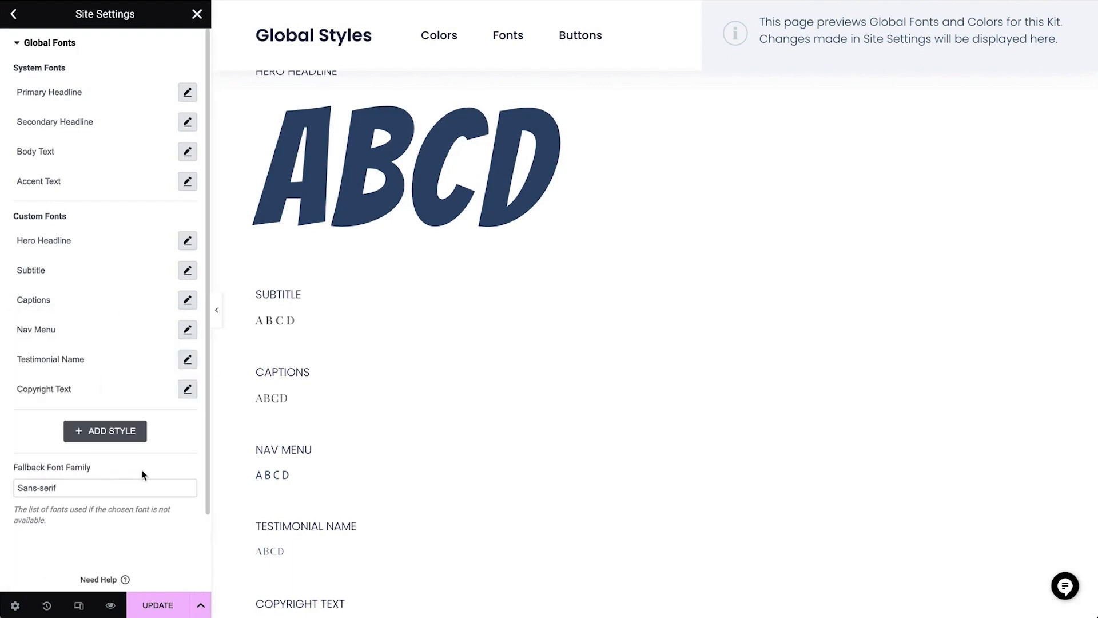
{"action": "scroll", "coordinate": [142, 475], "scroll_direction": "down", "scroll_amount": 1}
{"action": "left_click", "coordinate": [187, 297]}
{"action": "left_click", "coordinate": [143, 362]}
{"action": "type", "text": "playfair disp"}
{"action": "left_click", "coordinate": [152, 420]}
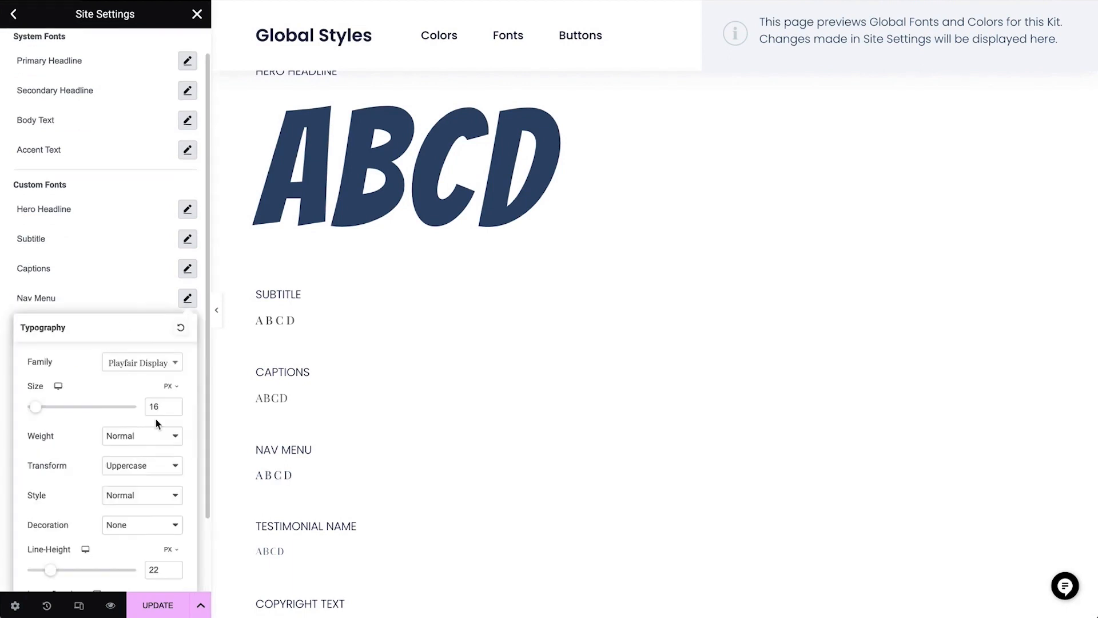
{"action": "left_click", "coordinate": [407, 448]}
Save the updated global font settings
{"action": "scroll", "coordinate": [407, 448], "scroll_direction": "down", "scroll_amount": 5}
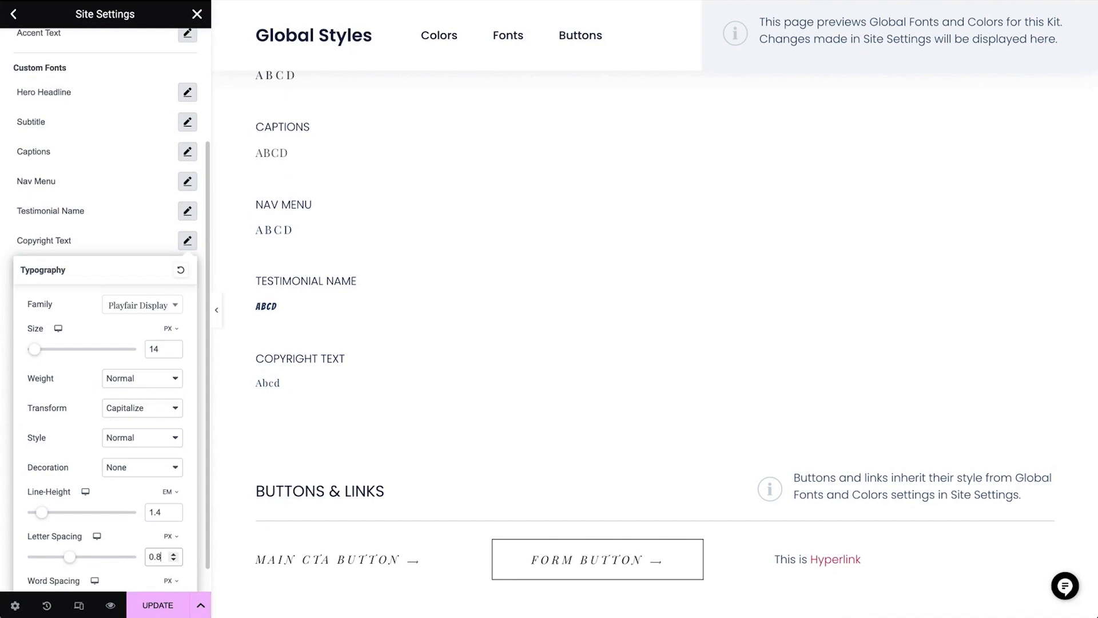
{"action": "left_click", "coordinate": [117, 235]}
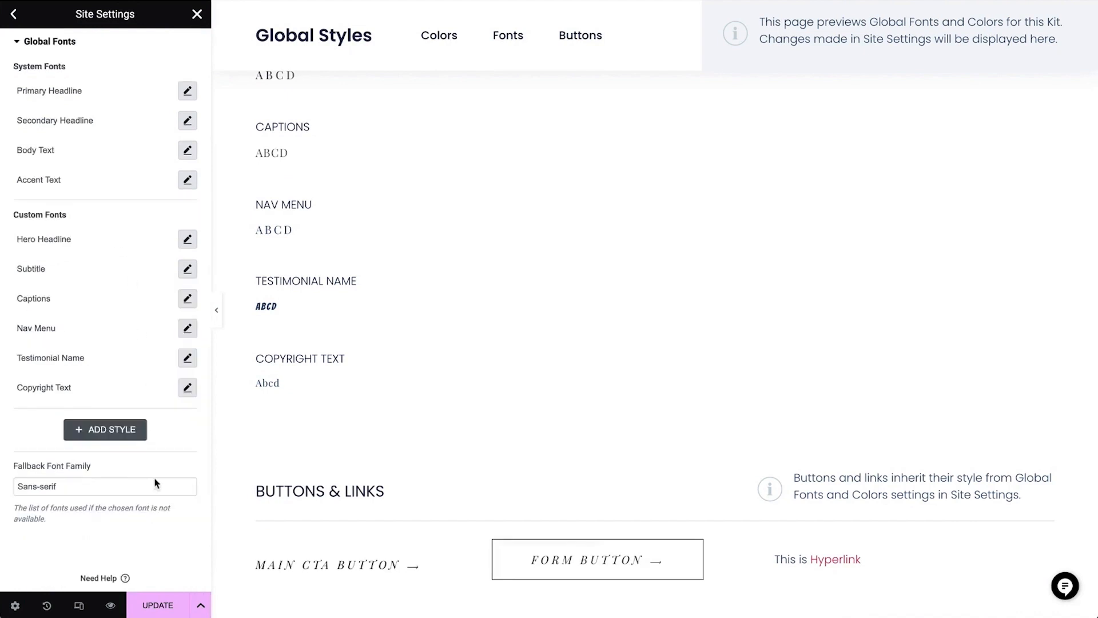
{"action": "left_click", "coordinate": [154, 609]}
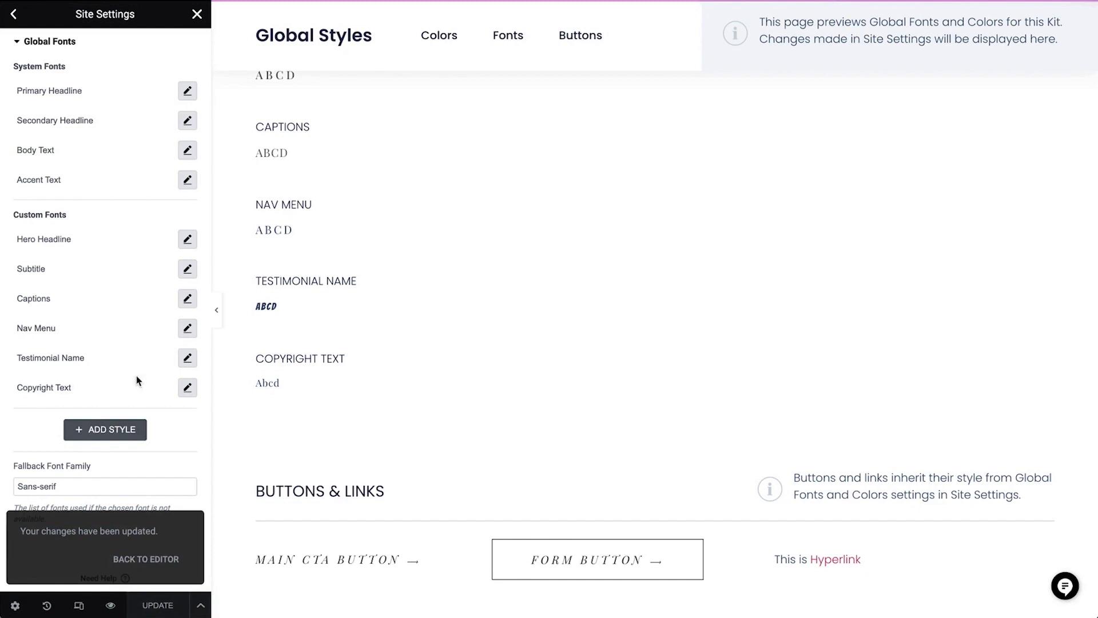
Leave site settings and exit the Elementor editor back to WordPress
{"action": "left_click", "coordinate": [144, 558]}
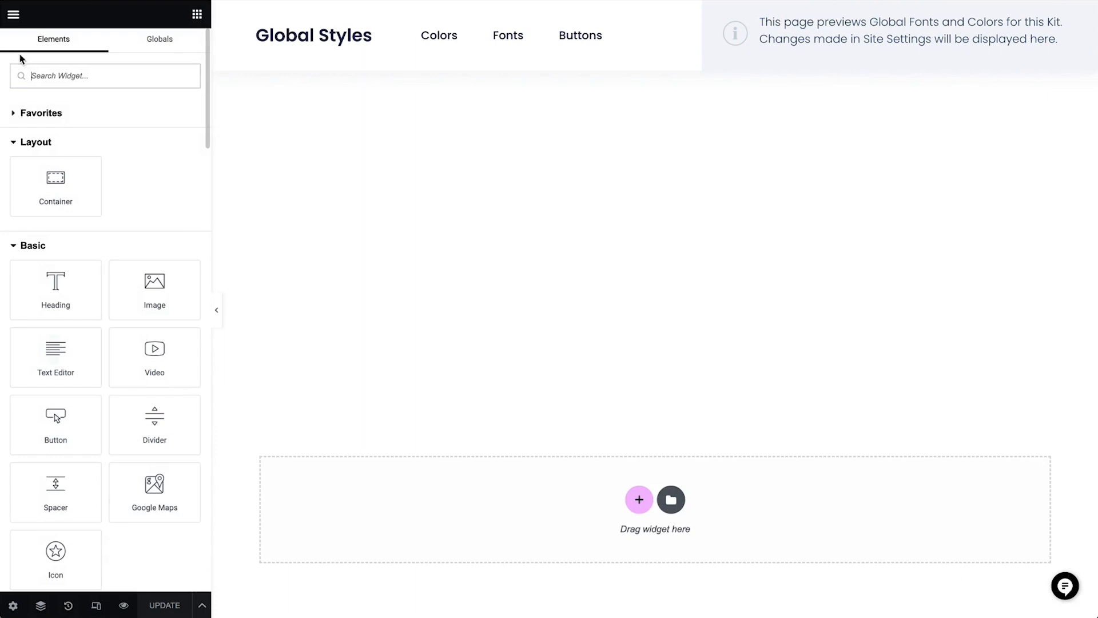
{"action": "left_click", "coordinate": [17, 17]}
{"action": "left_click", "coordinate": [46, 261]}
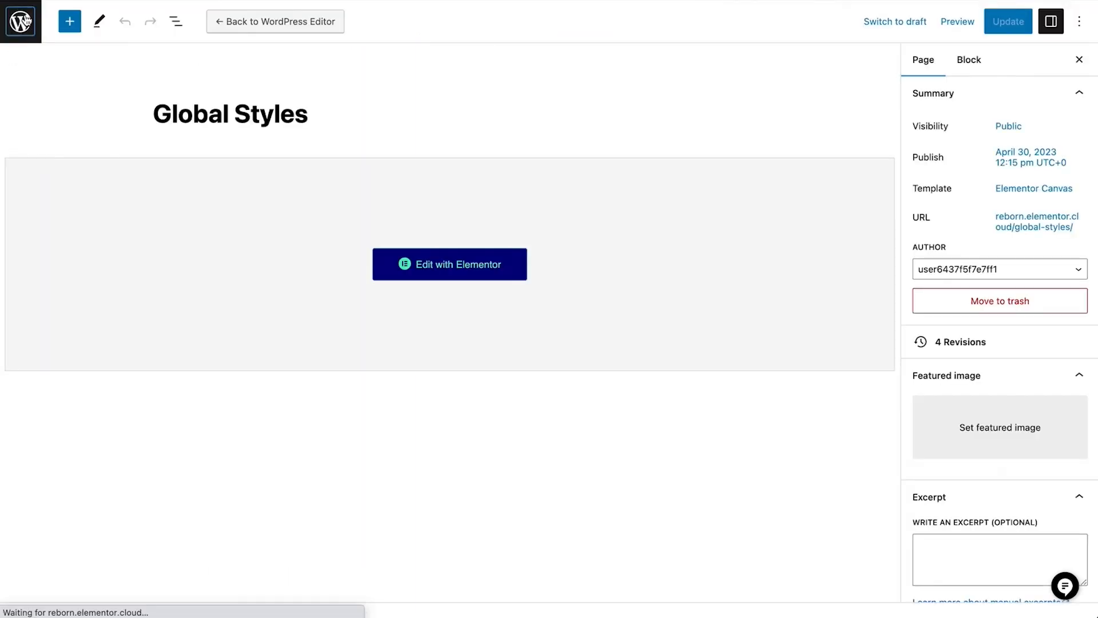
Visit the live reborn homepage and scroll through the restyled pink, Bangers-styled sections
{"action": "mouse_move", "coordinate": [53, 16]}
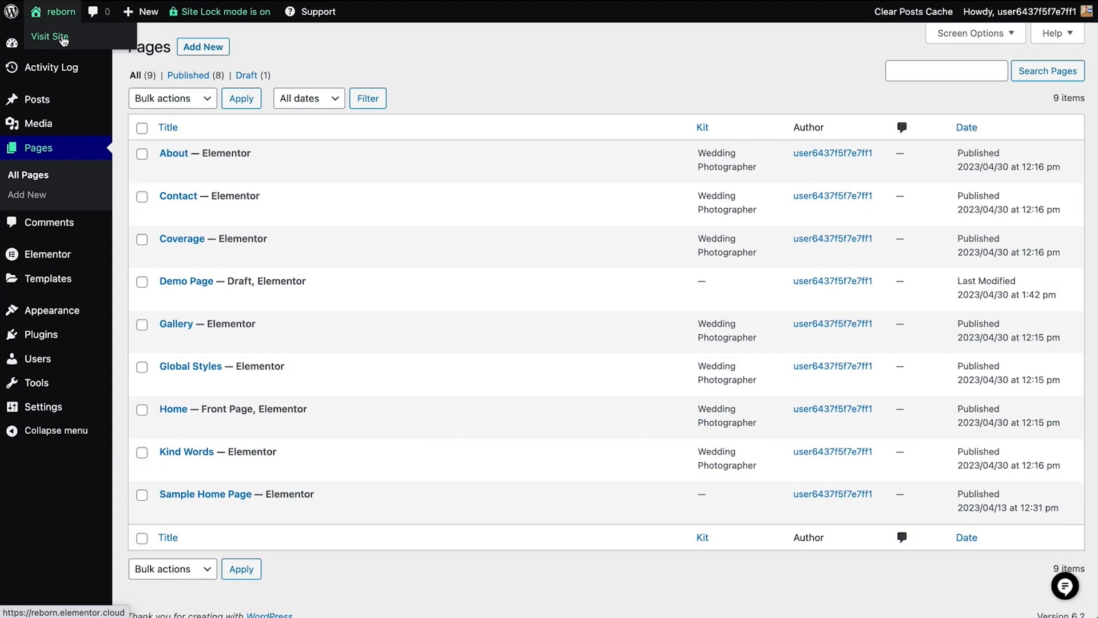
{"action": "left_click", "coordinate": [63, 37]}
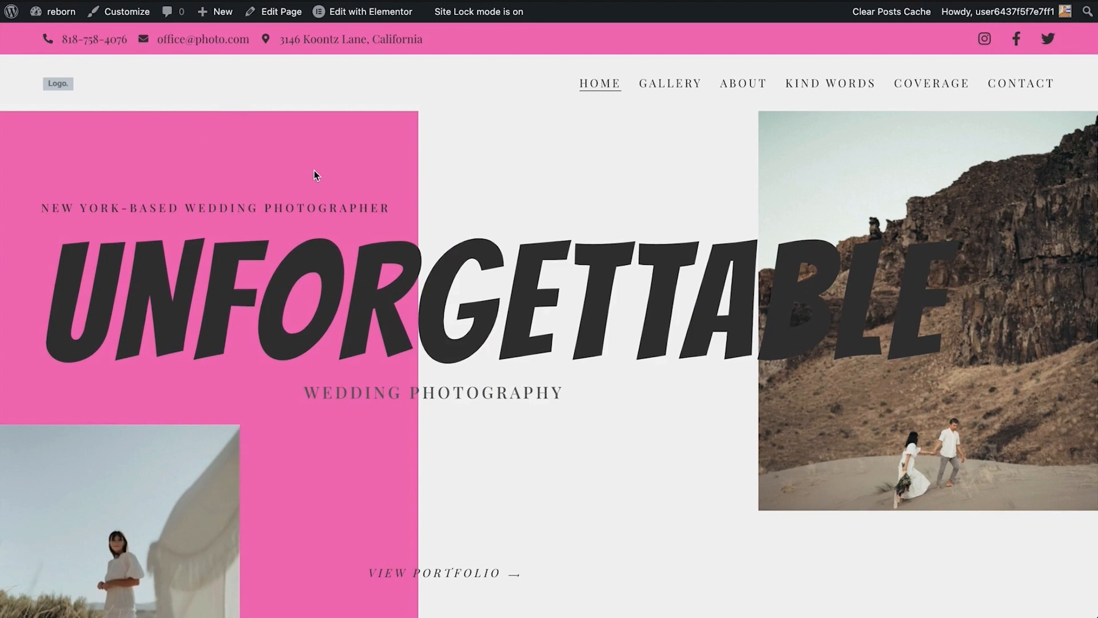
{"action": "scroll", "coordinate": [314, 171], "scroll_direction": "down", "scroll_amount": 5}
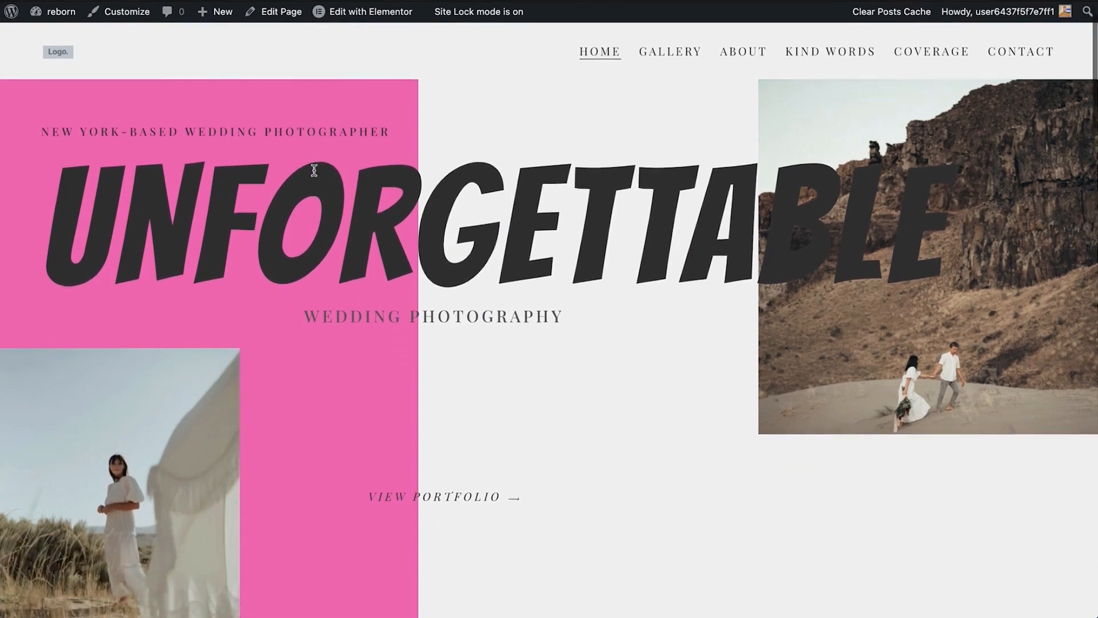
{"action": "scroll", "coordinate": [314, 170], "scroll_direction": "down", "scroll_amount": 7}
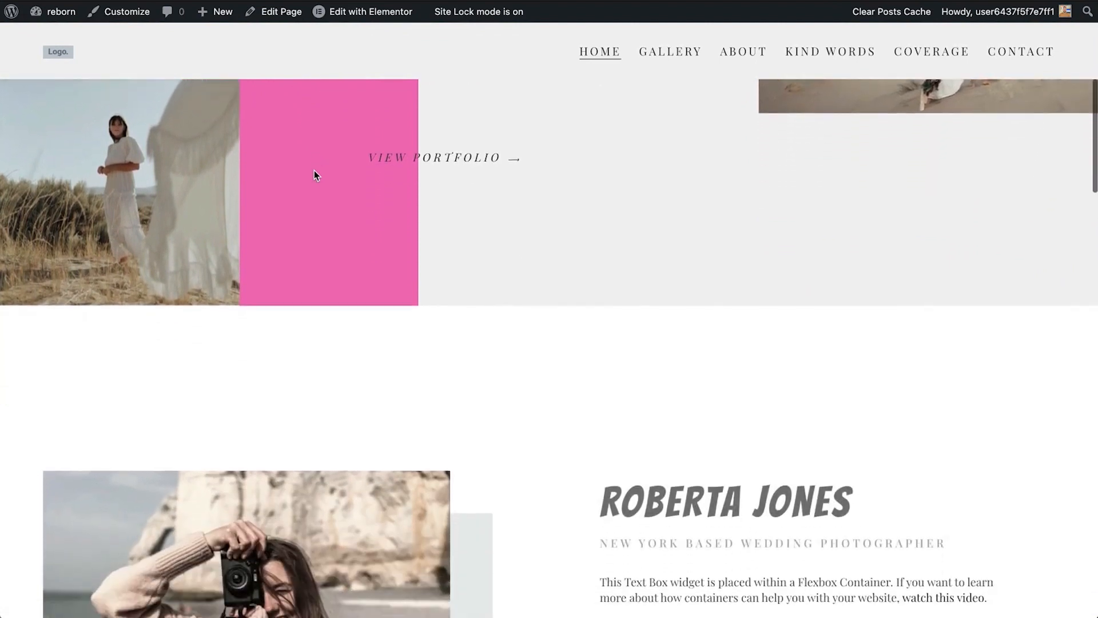
{"action": "scroll", "coordinate": [314, 171], "scroll_direction": "down", "scroll_amount": 6}
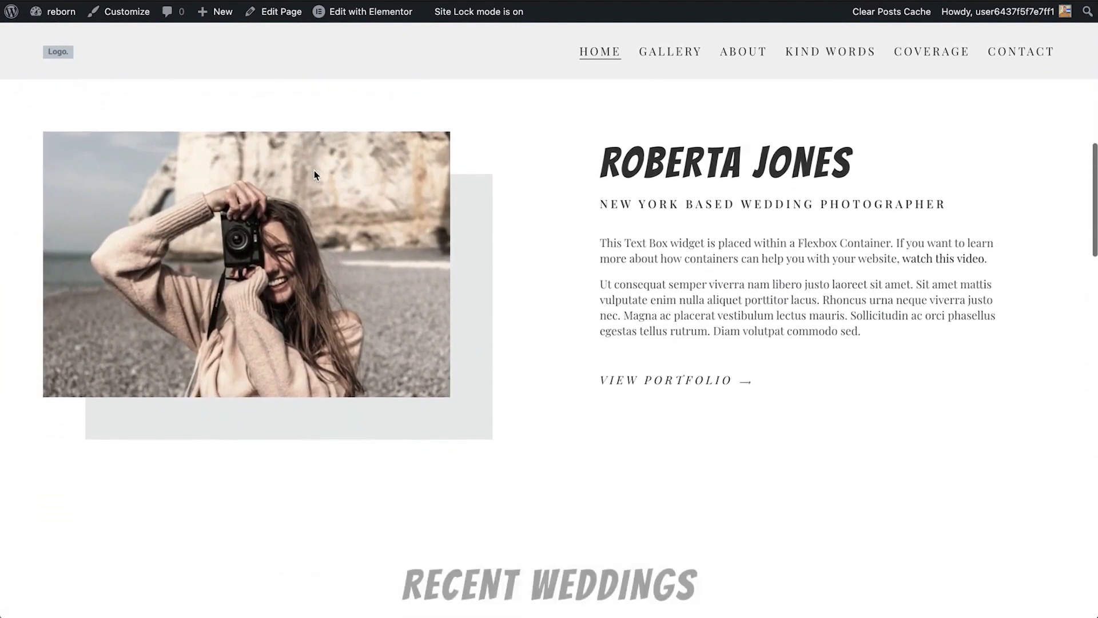
{"action": "scroll", "coordinate": [314, 171], "scroll_direction": "down", "scroll_amount": 6}
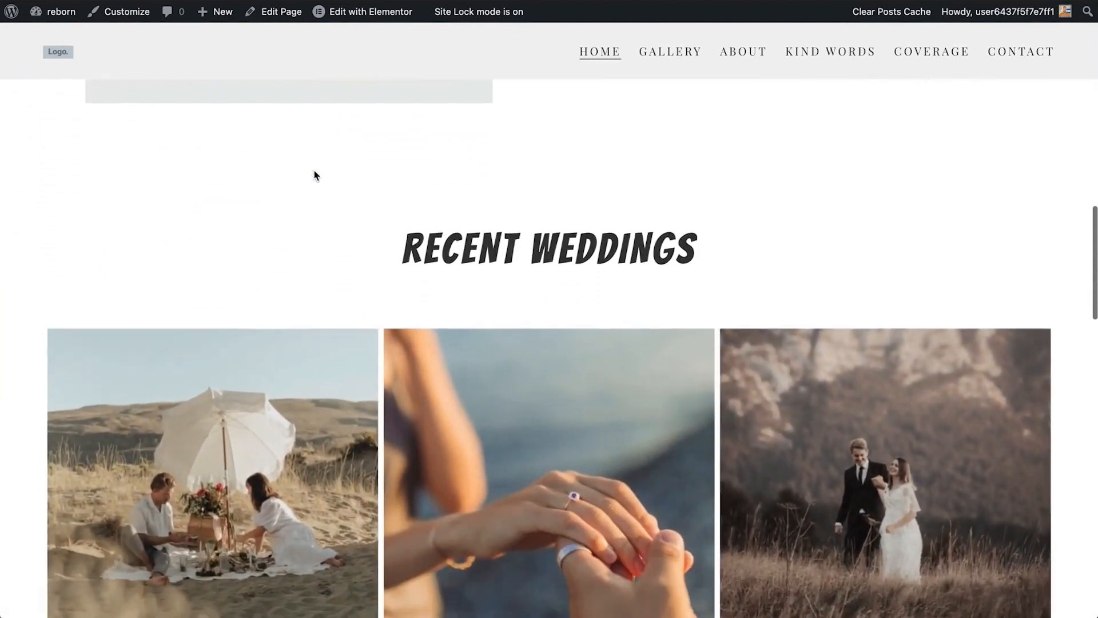
{"action": "scroll", "coordinate": [313, 170], "scroll_direction": "down", "scroll_amount": 1}
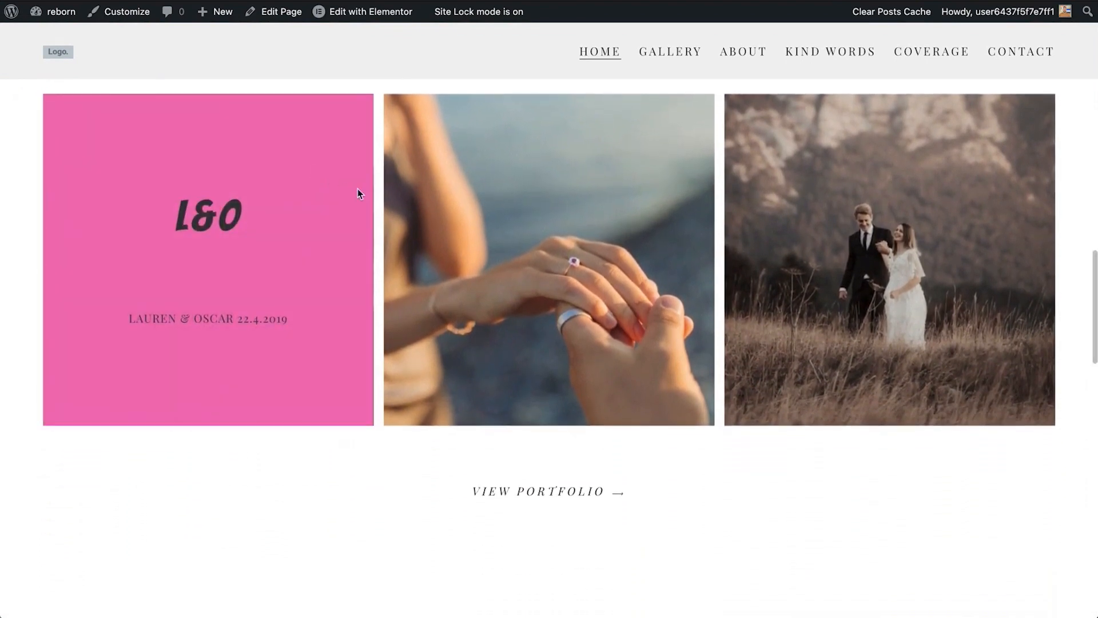
{"action": "scroll", "coordinate": [519, 246], "scroll_direction": "up", "scroll_amount": 7}
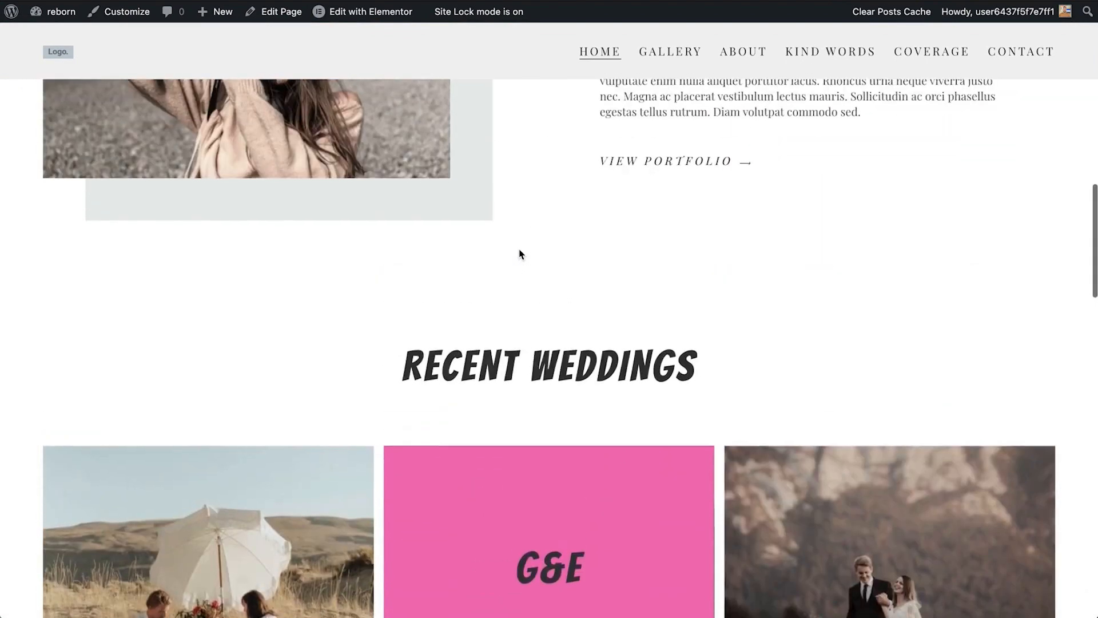
{"action": "scroll", "coordinate": [485, 249], "scroll_direction": "down", "scroll_amount": 6}
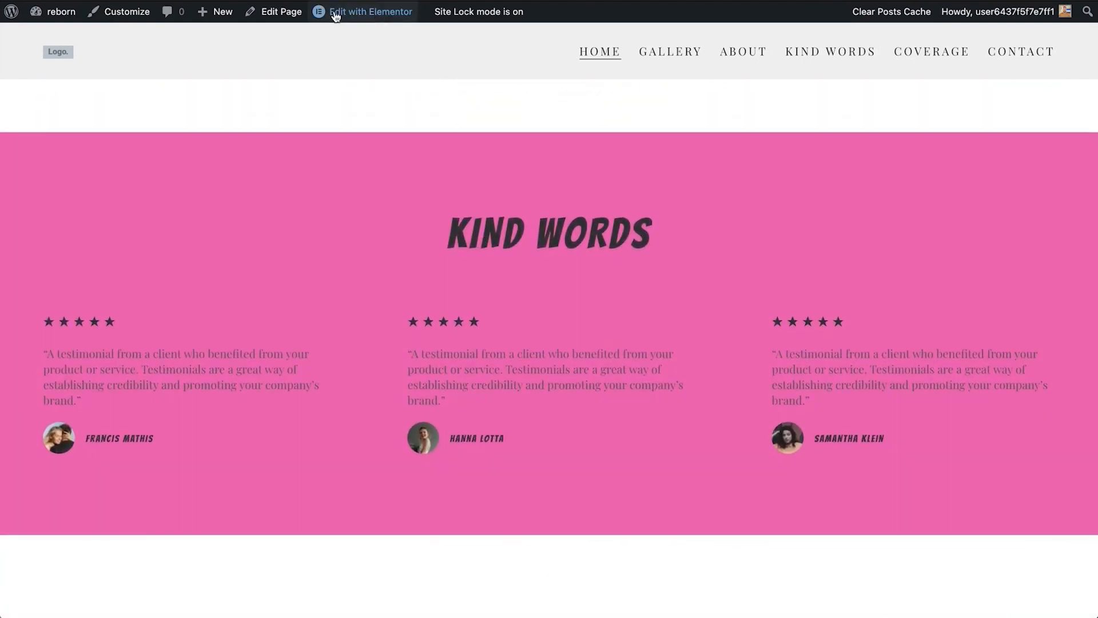
Edit the homepage with Elementor and open the UNFORGETTABLE icon box's title for editing
{"action": "mouse_move", "coordinate": [337, 16]}
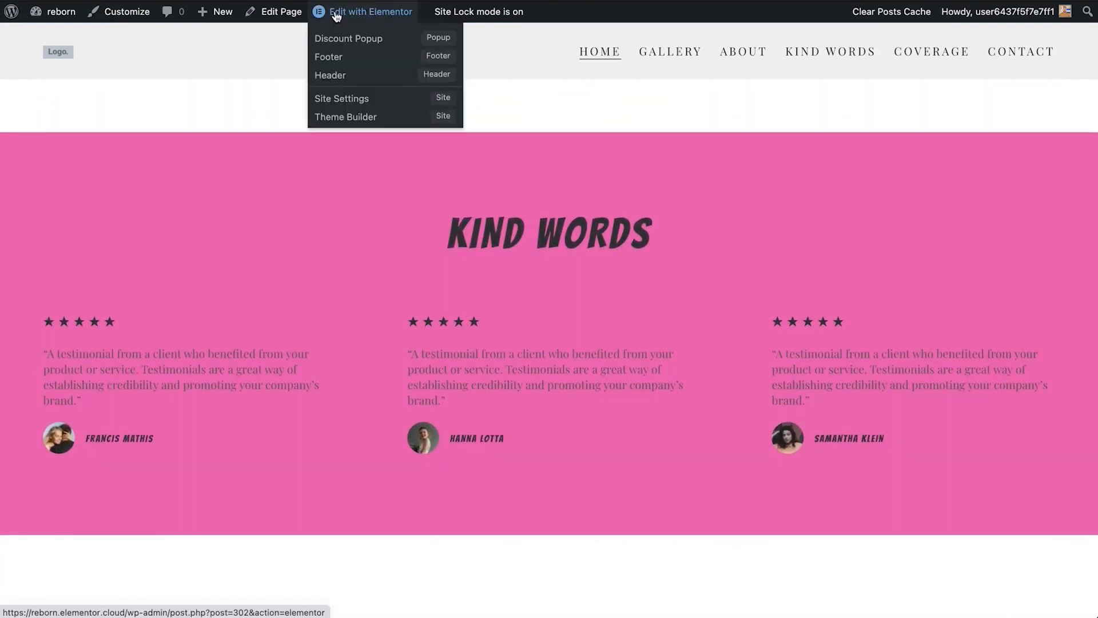
{"action": "left_click", "coordinate": [337, 16]}
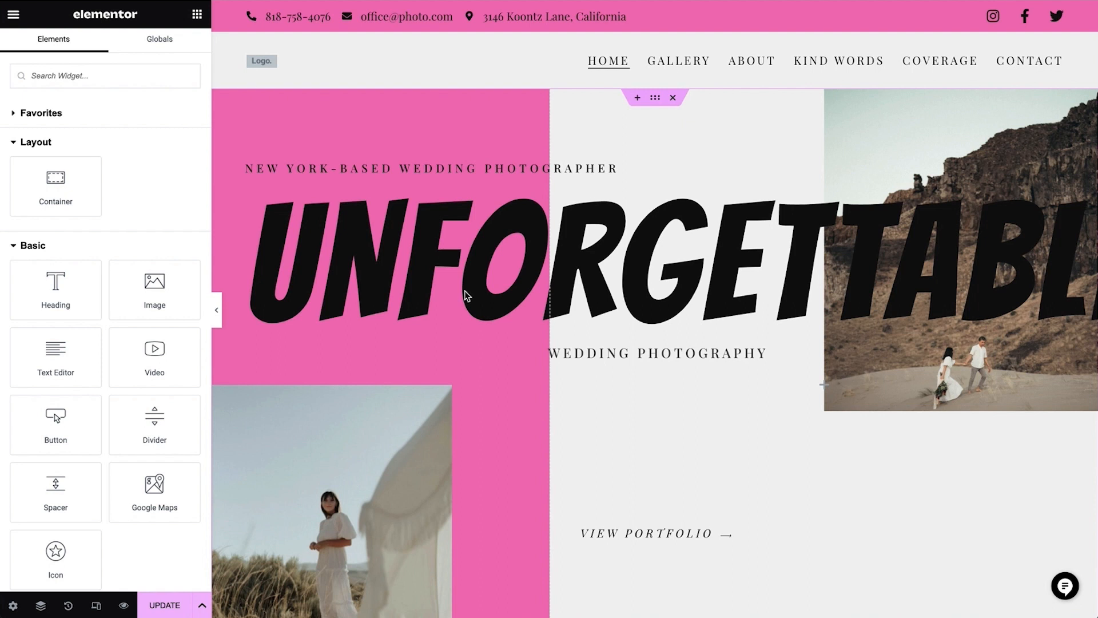
{"action": "left_click", "coordinate": [337, 262]}
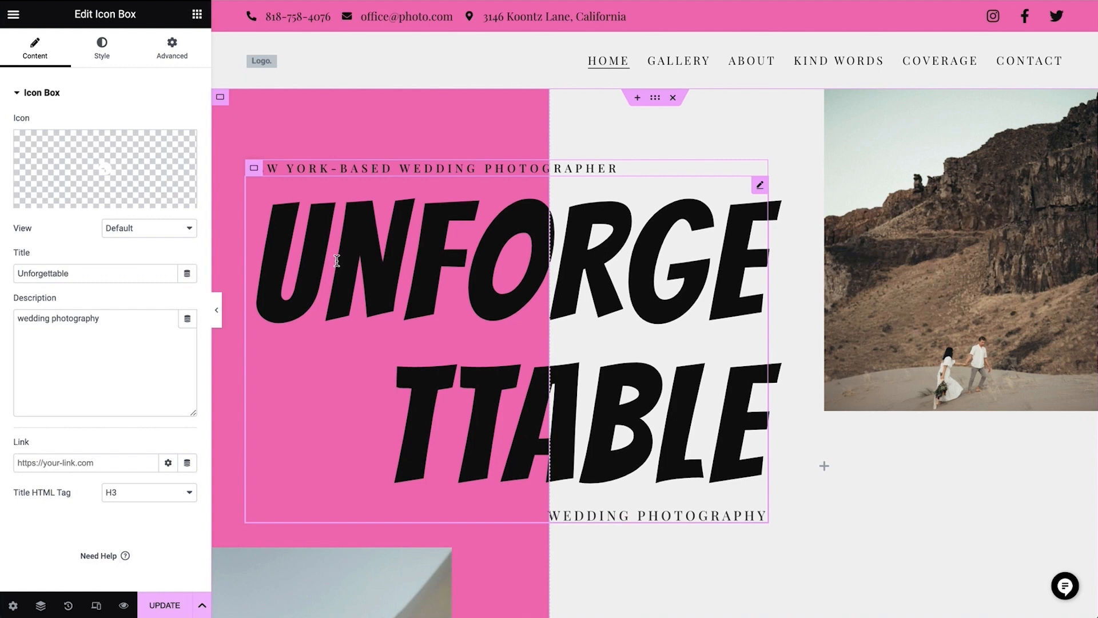
{"action": "left_click", "coordinate": [95, 274]}
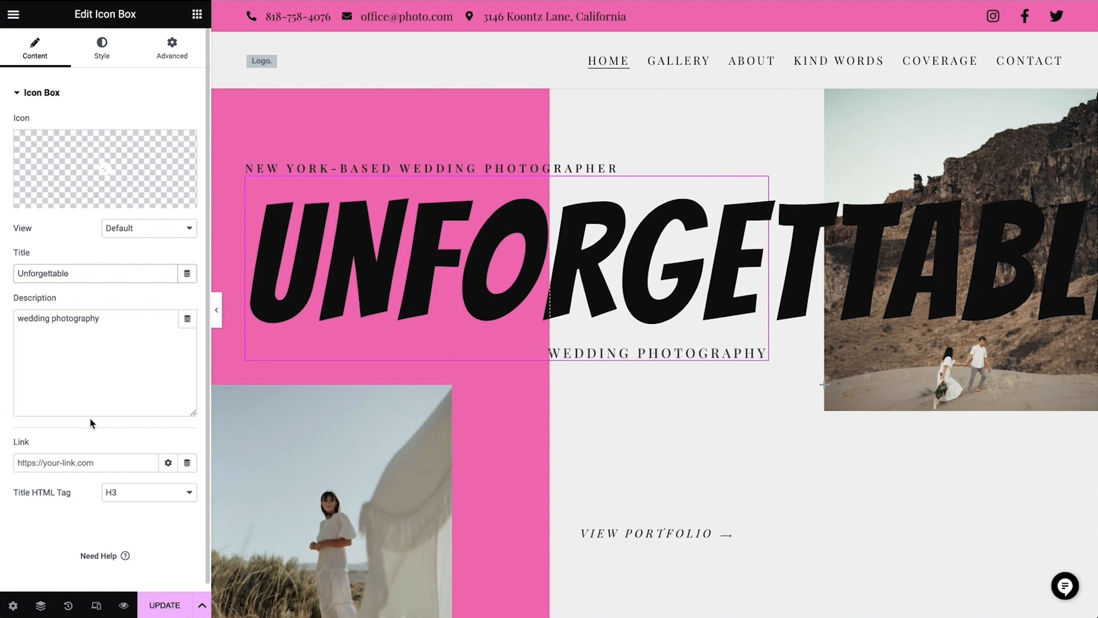
Replace the hero subheading with 'London Based Social Media Consultant'
{"action": "left_click", "coordinate": [41, 605]}
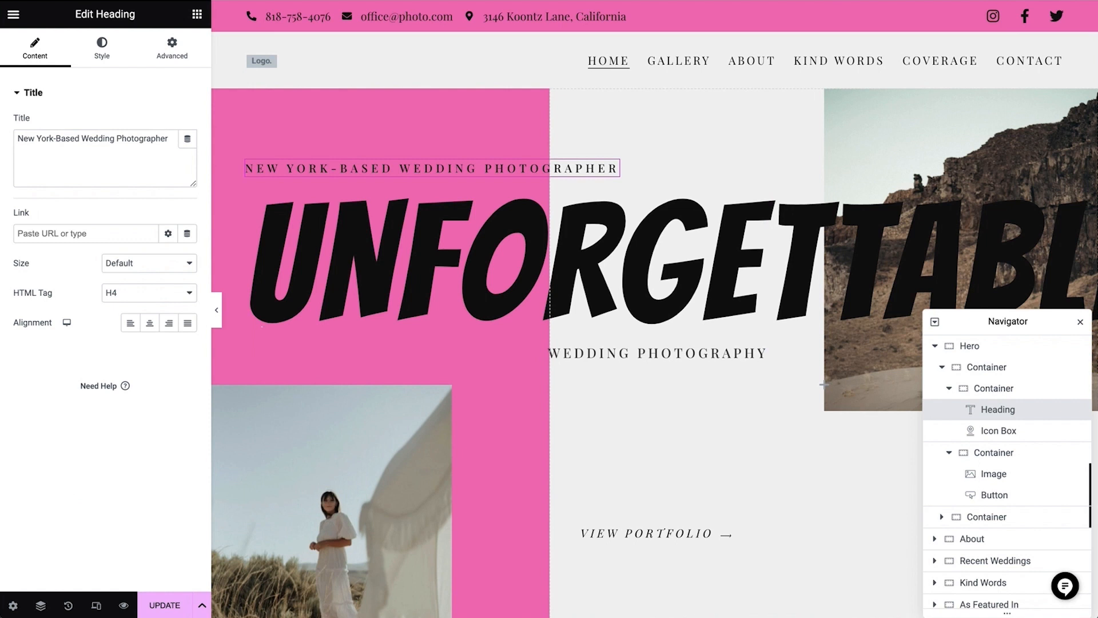
{"action": "triple_click", "coordinate": [169, 149]}
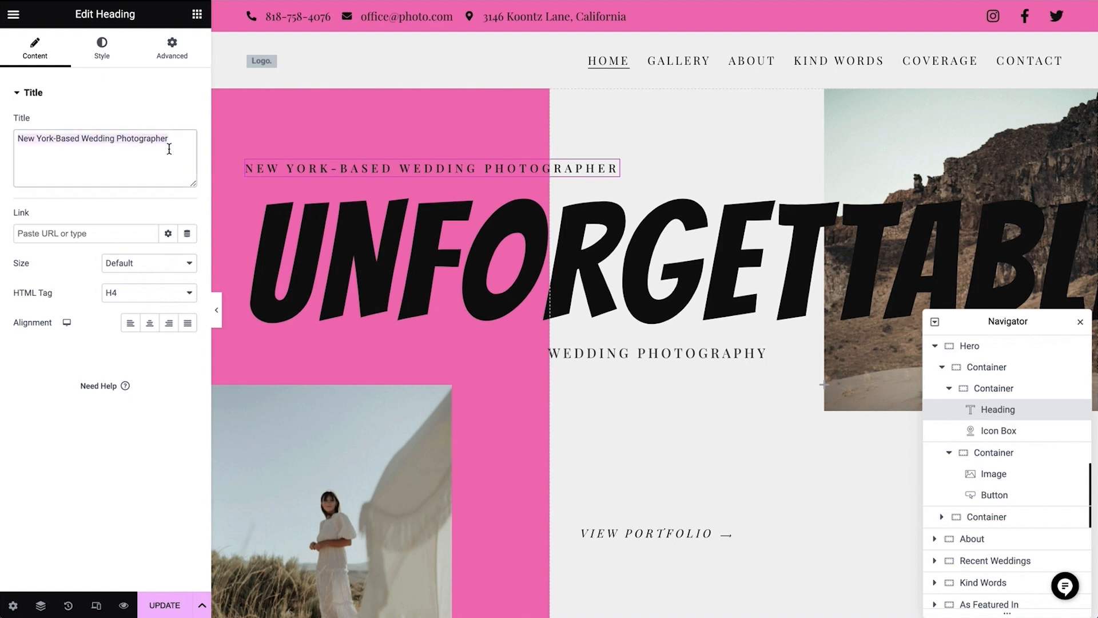
{"action": "type", "text": "London Based Social Media Consultant"}
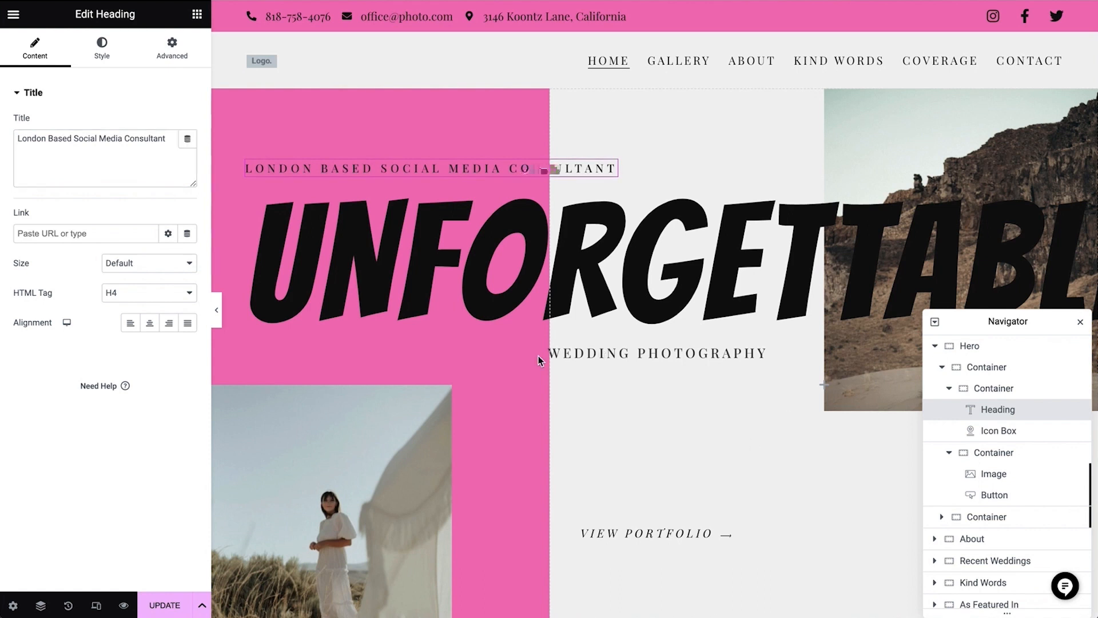
Retitle the big UNFORGETTABLE icon box 'Reborn' and select its wedding-photography tagline
{"action": "left_click", "coordinate": [416, 290]}
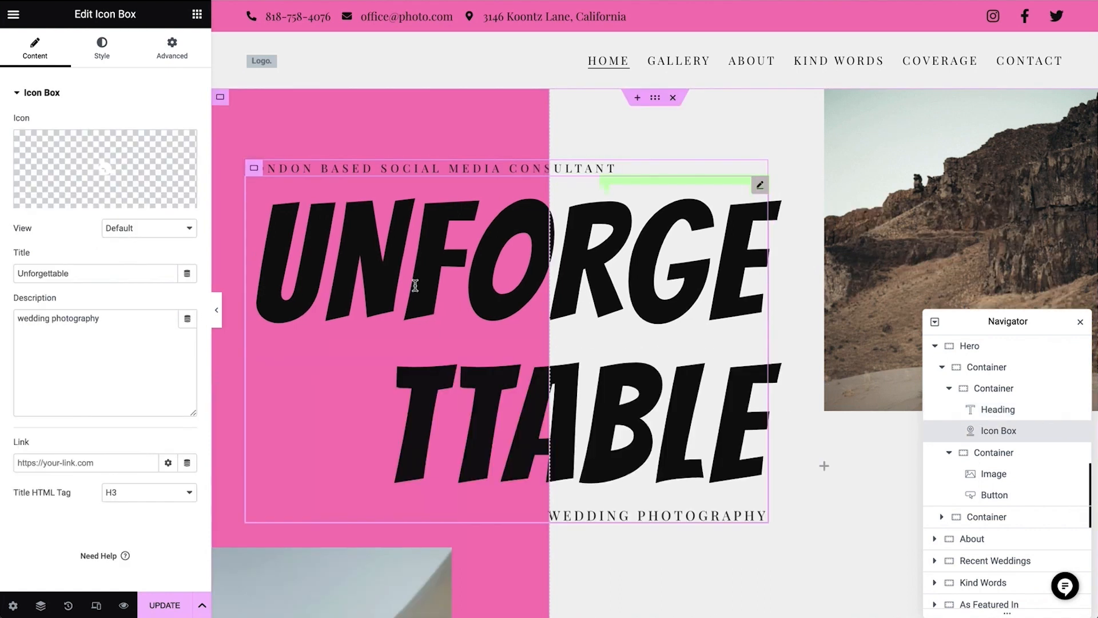
{"action": "triple_click", "coordinate": [111, 266]}
{"action": "type", "text": "Reborn"}
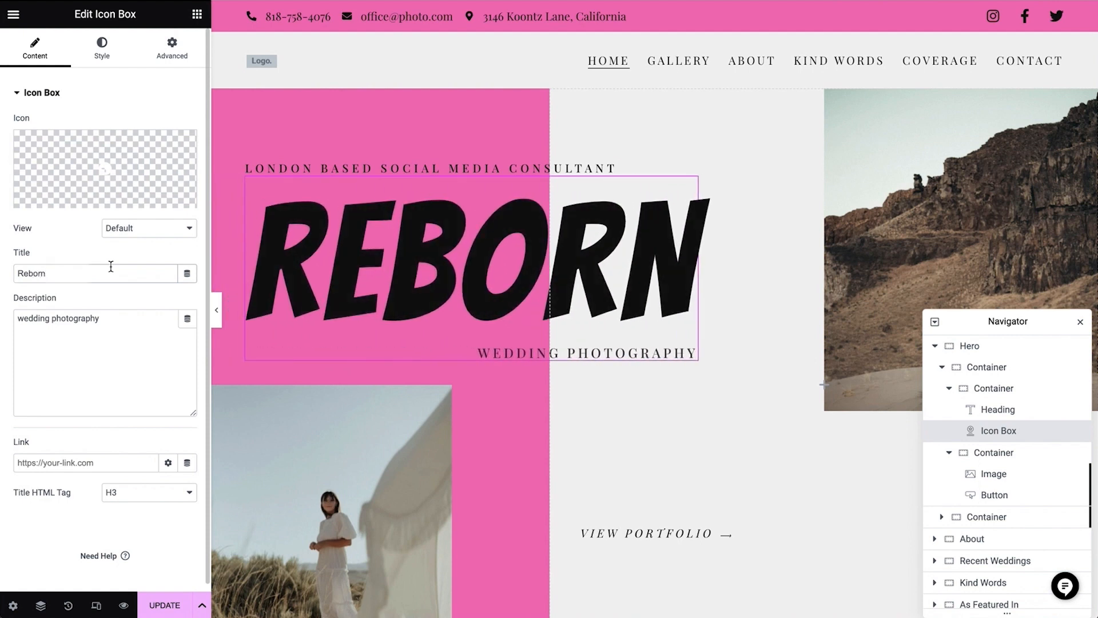
{"action": "triple_click", "coordinate": [138, 318]}
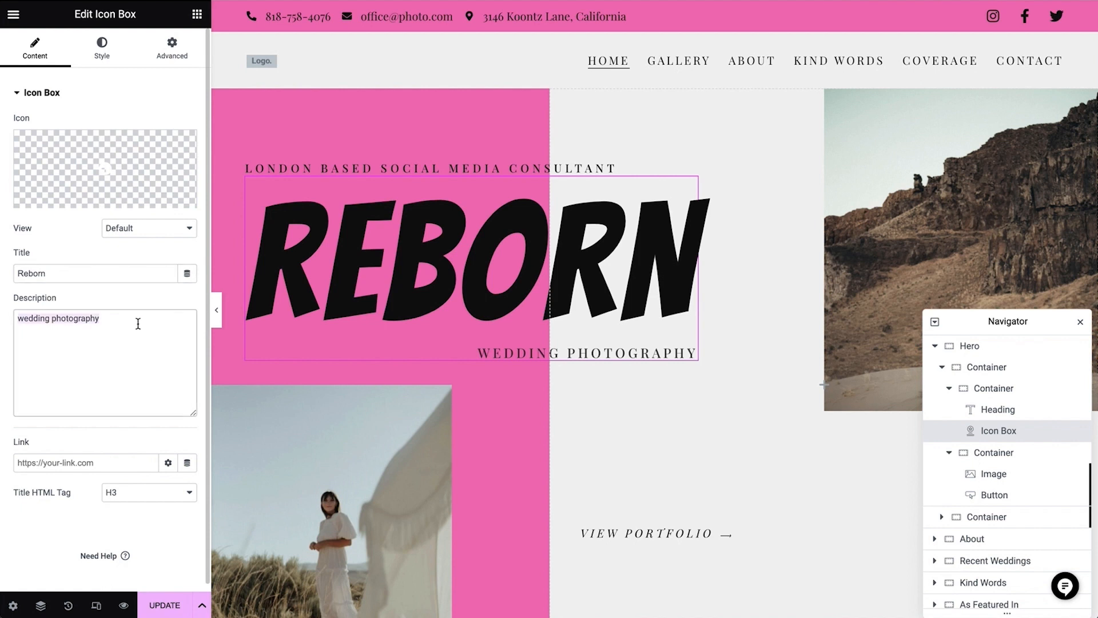
Set the tagline to 'Personal Branding', upload 18 new photos, and insert the graffiti-wall model photo
{"action": "type", "text": "Personal Branding"}
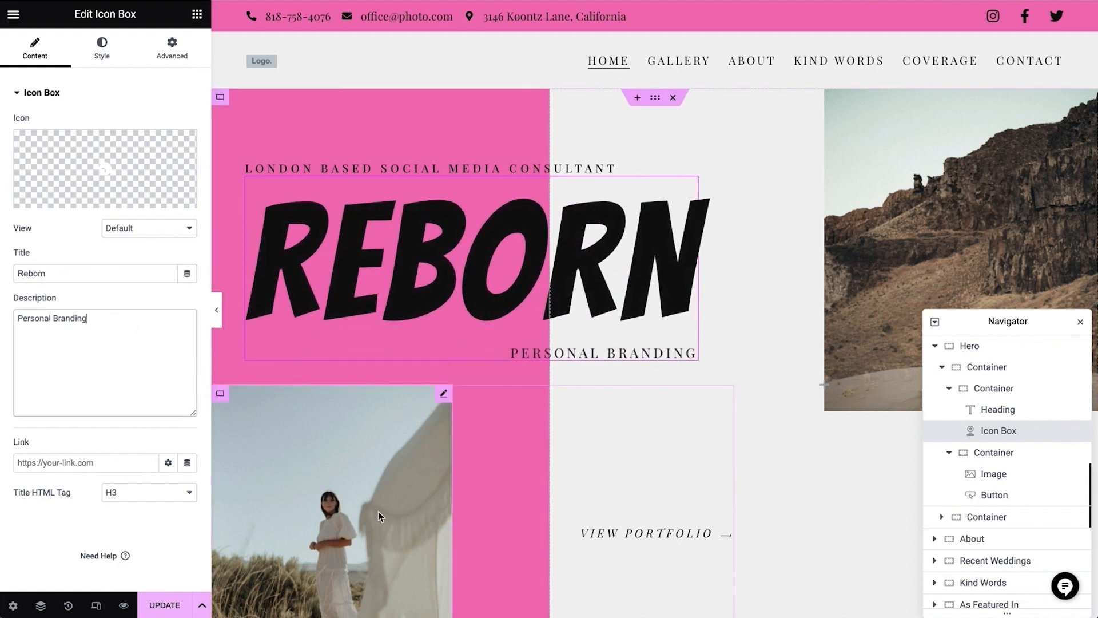
{"action": "left_click", "coordinate": [379, 516]}
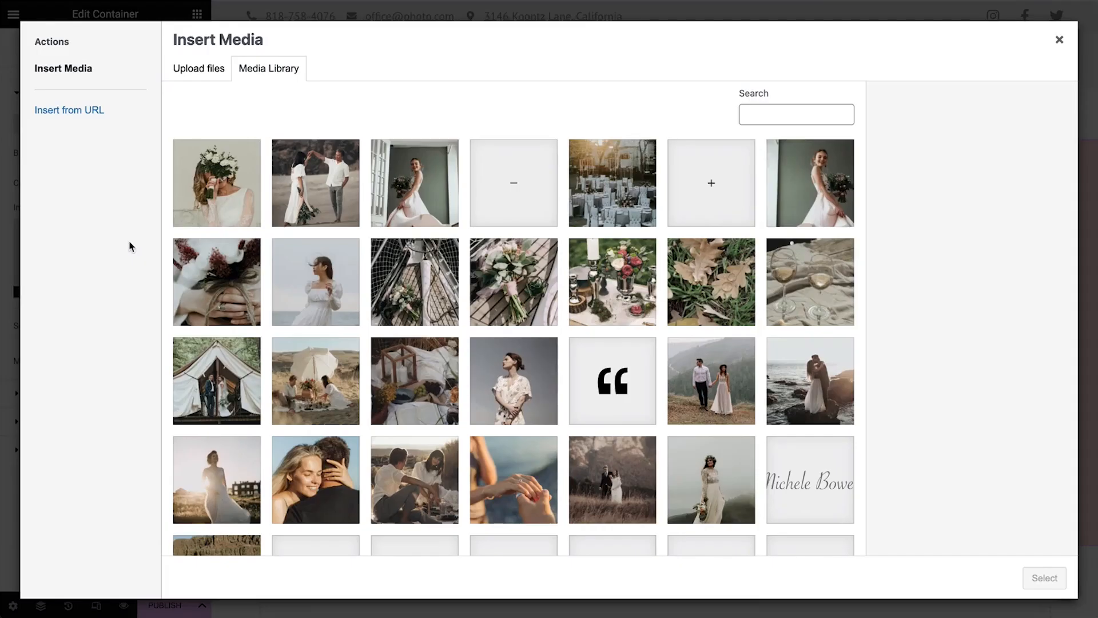
{"action": "left_click", "coordinate": [203, 72]}
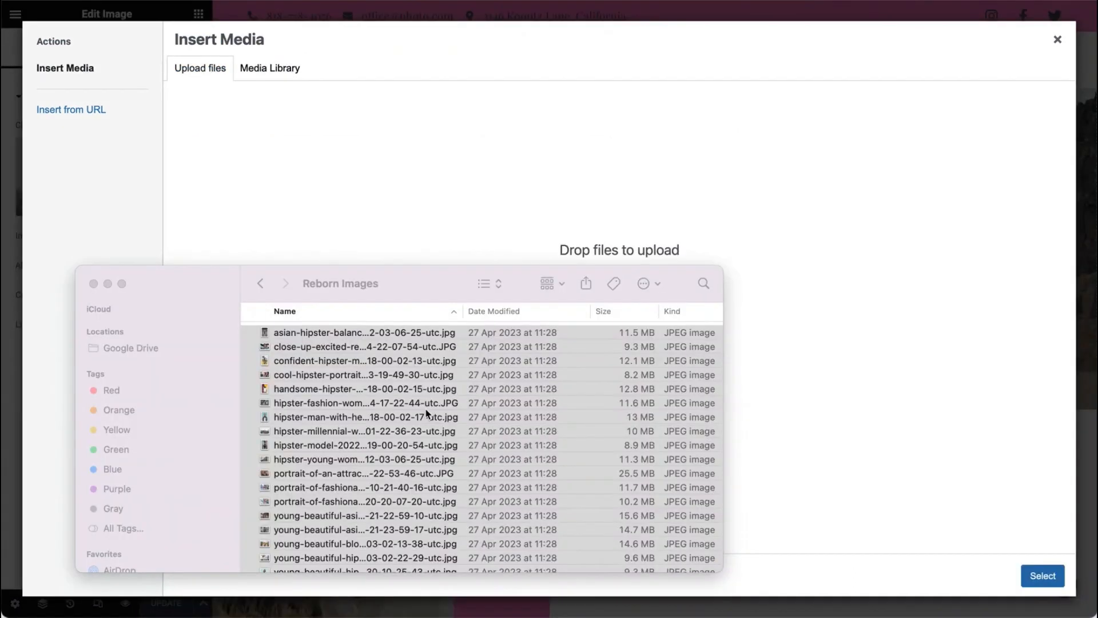
{"action": "key", "text": "super+a"}
{"action": "left_click_drag", "start_coordinate": [425, 417], "coordinate": [644, 238]}
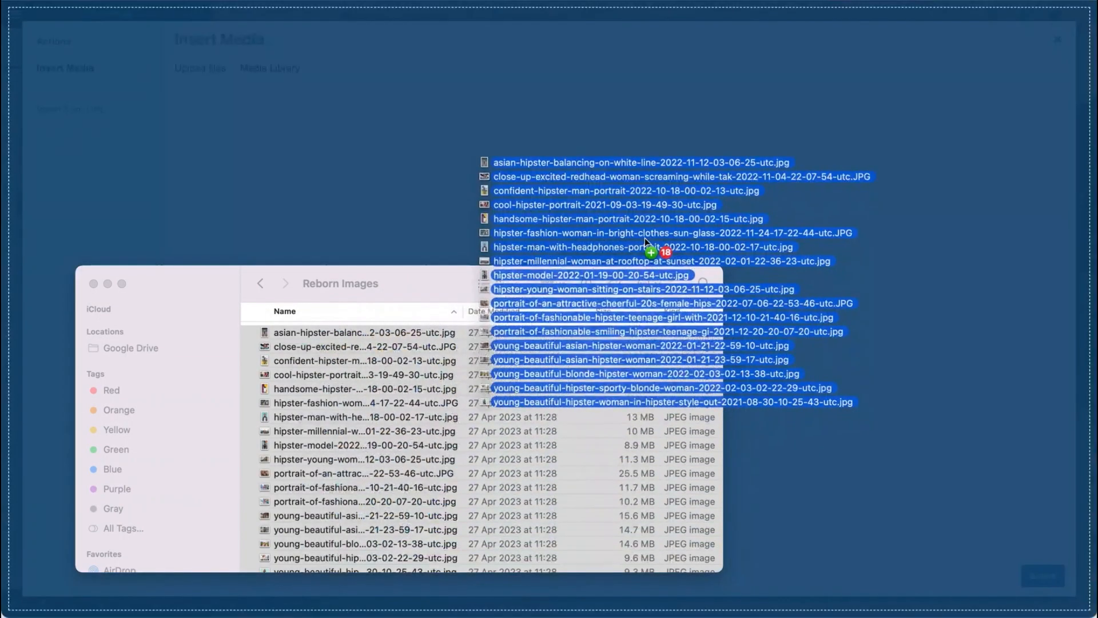
{"action": "left_click_drag", "start_coordinate": [644, 238], "coordinate": [644, 238]}
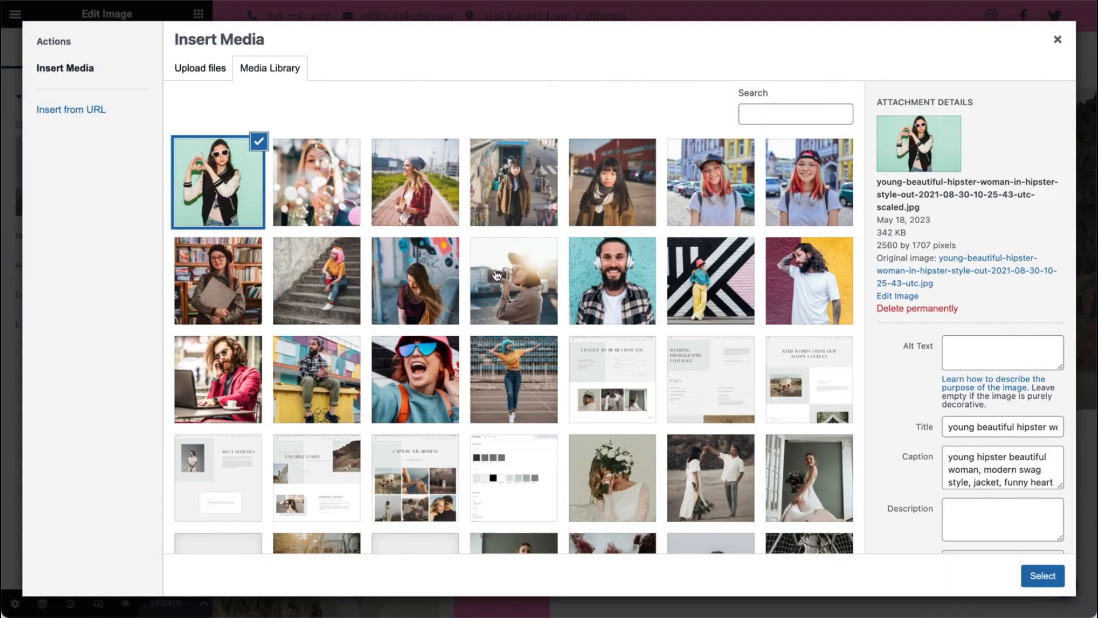
{"action": "left_click", "coordinate": [428, 303]}
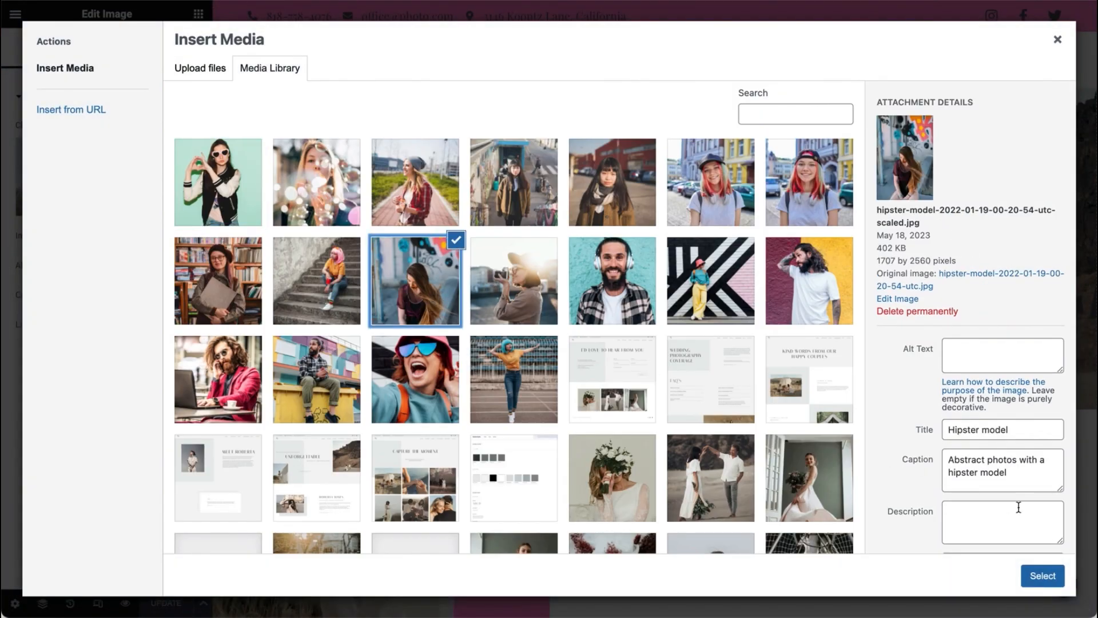
{"action": "left_click", "coordinate": [1042, 576]}
Make the pink-haired street portrait the hero container's background at 70% width, then close Navigator
{"action": "left_click", "coordinate": [966, 519]}
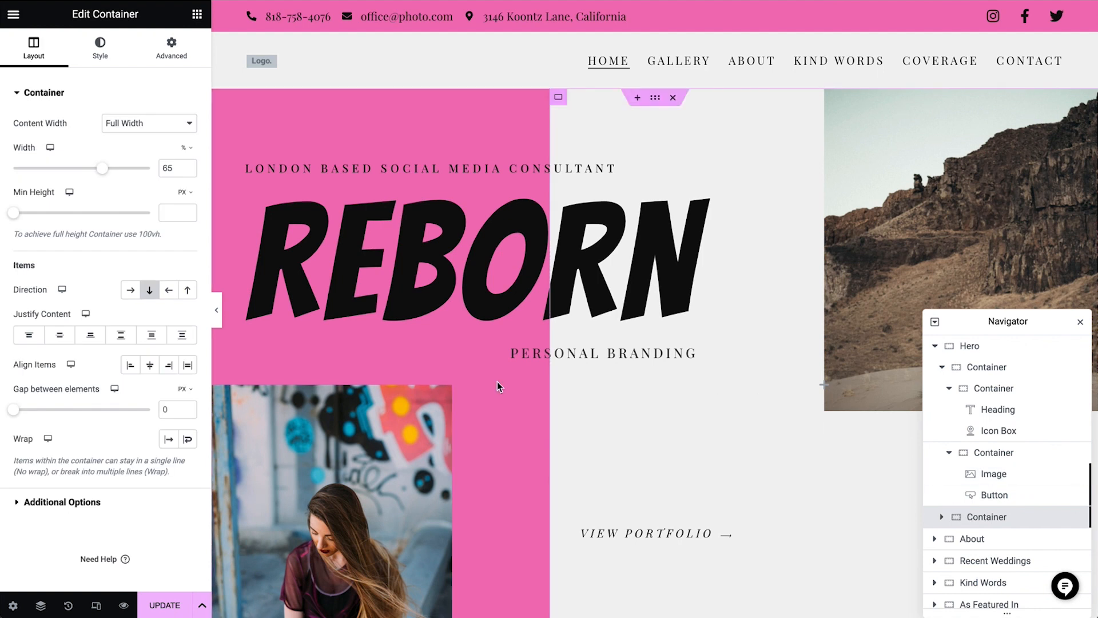
{"action": "left_click", "coordinate": [110, 53]}
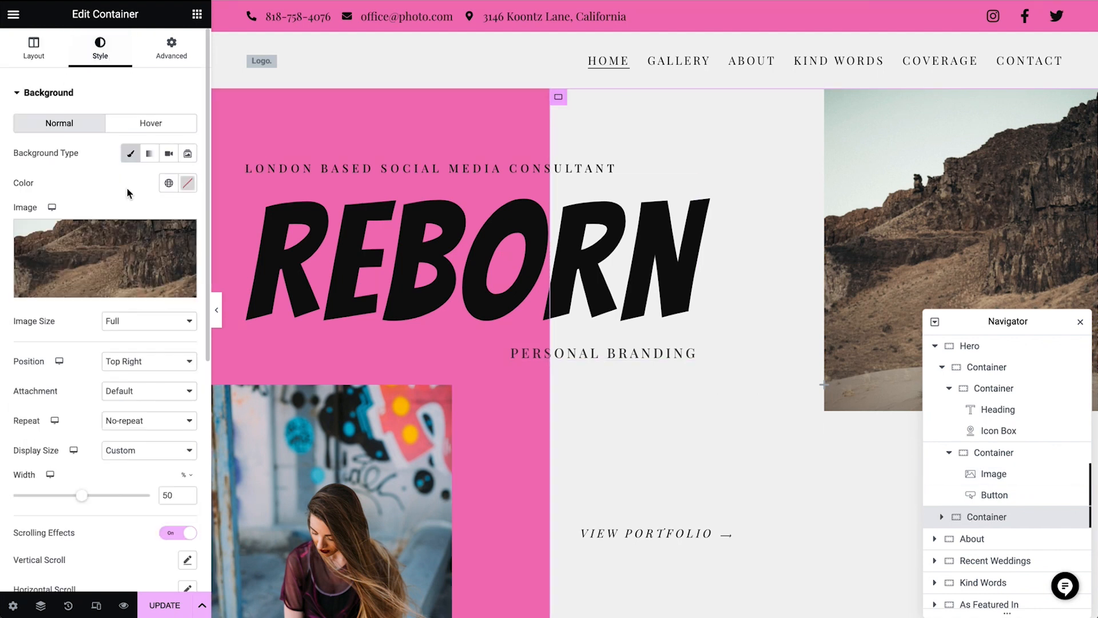
{"action": "left_click", "coordinate": [120, 255]}
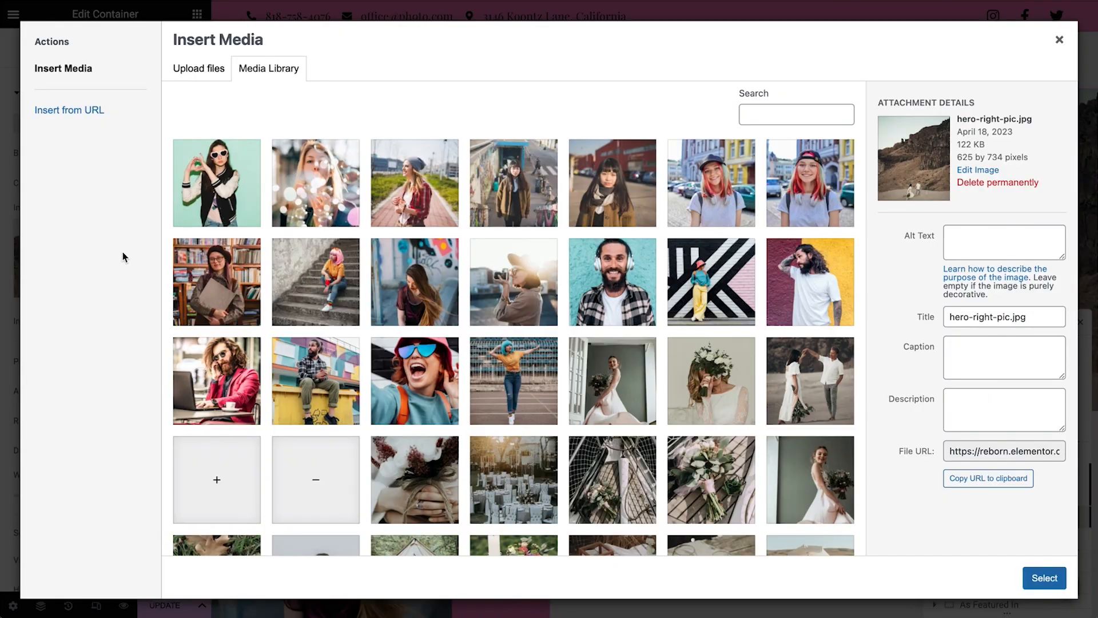
{"action": "left_click", "coordinate": [718, 197]}
{"action": "left_click", "coordinate": [1044, 578]}
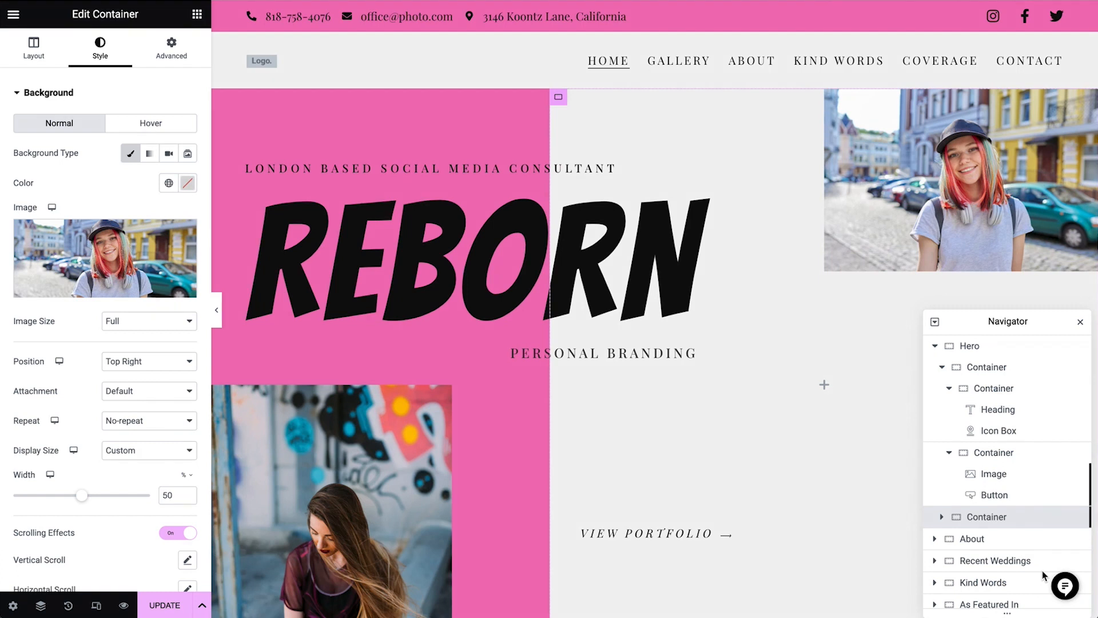
{"action": "double_click", "coordinate": [171, 494]}
{"action": "type", "text": "10"}
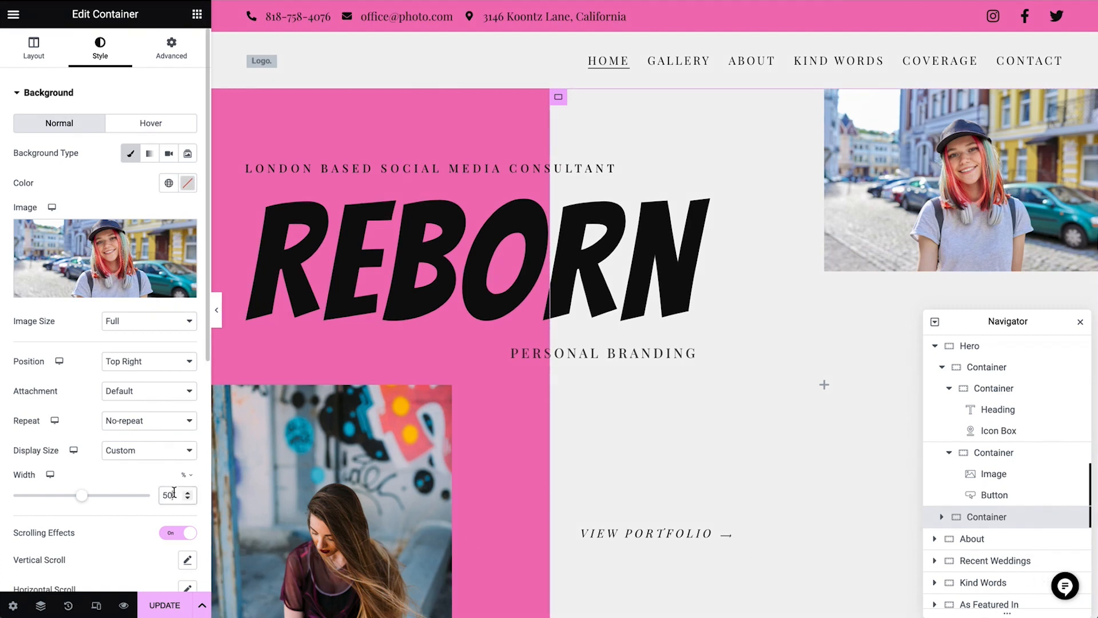
{"action": "key", "text": "BackSpace"}
{"action": "key", "text": "BackSpace"}
{"action": "type", "text": "70"}
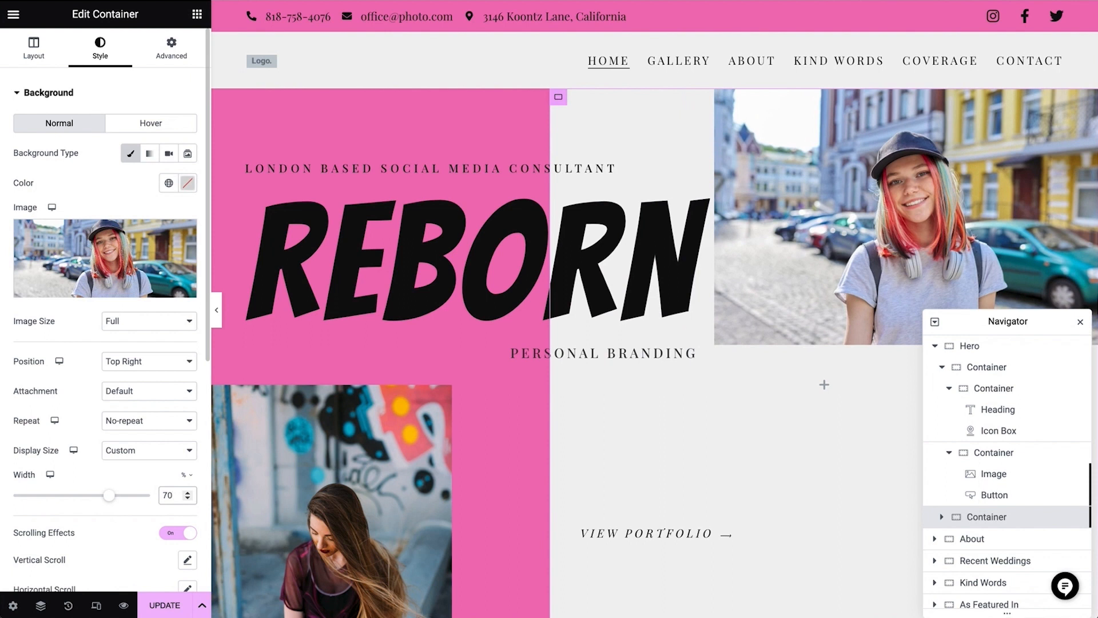
{"action": "left_click", "coordinate": [1081, 322]}
Put the consultant's full name in the About heading and the consultant line as subheading
{"action": "scroll", "coordinate": [734, 507], "scroll_direction": "down", "scroll_amount": 10}
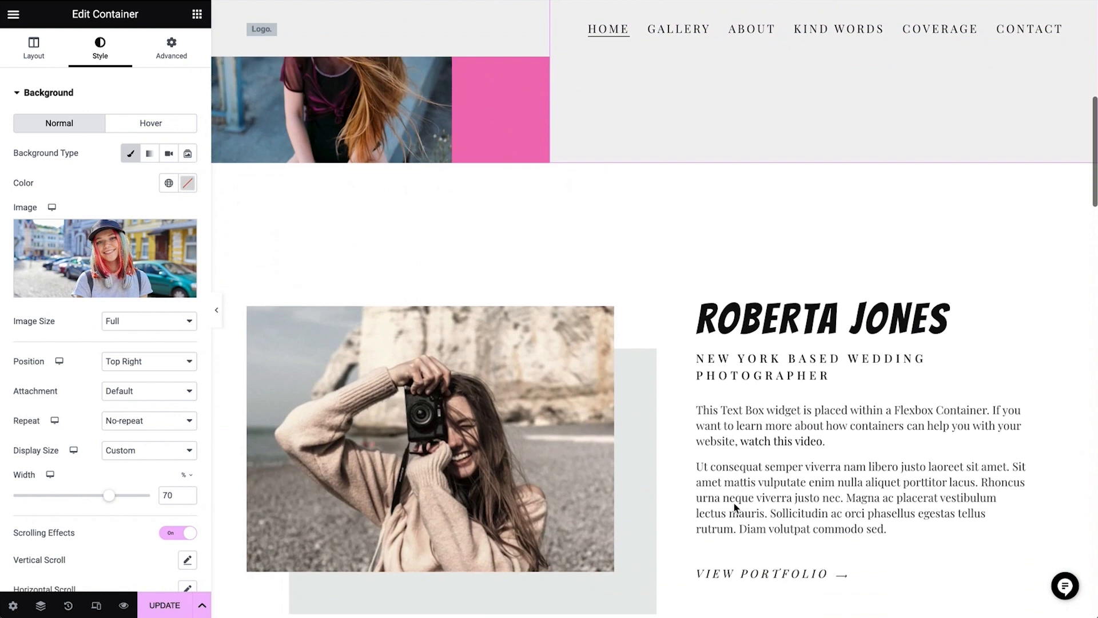
{"action": "scroll", "coordinate": [735, 508], "scroll_direction": "down", "scroll_amount": 2}
{"action": "left_click", "coordinate": [823, 222]}
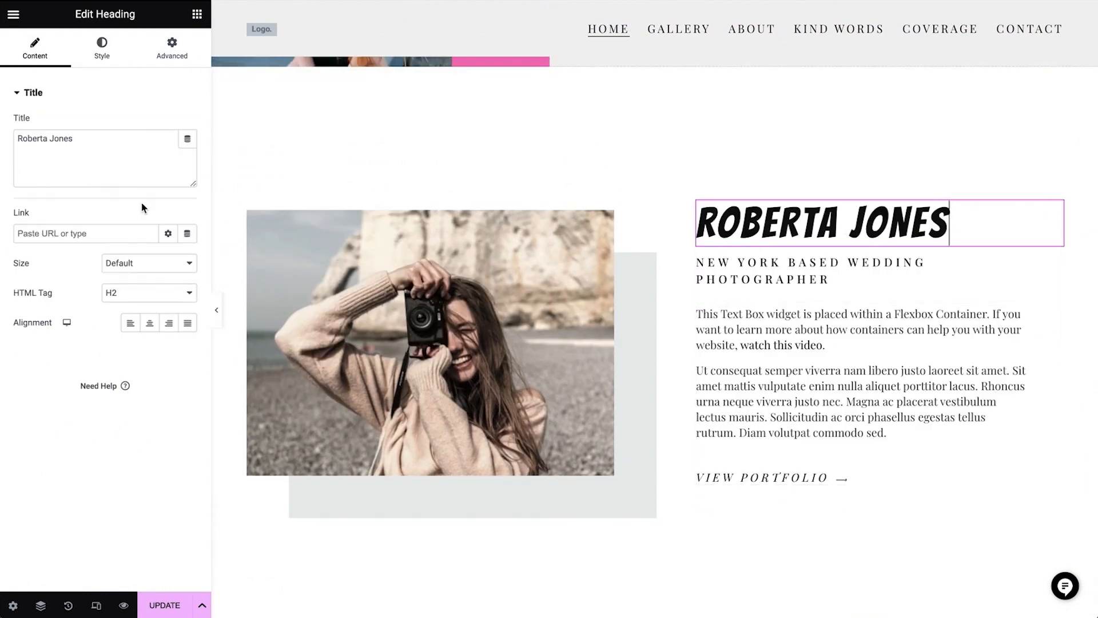
{"action": "left_click", "coordinate": [135, 145]}
{"action": "key", "text": "ctrl+a"}
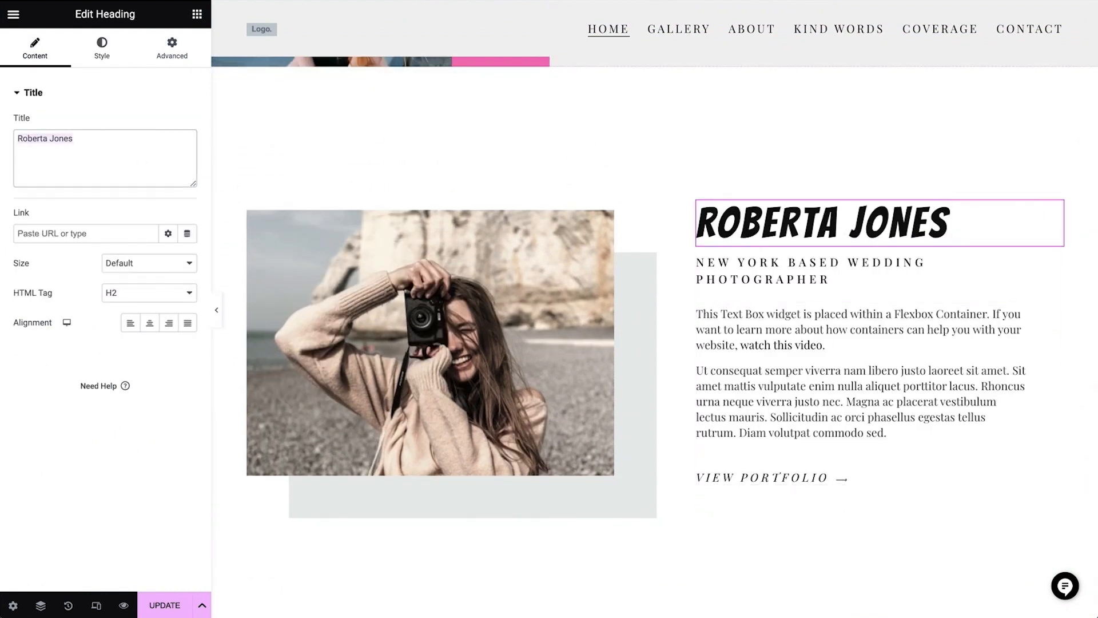
{"action": "type", "text": "Zoe Micha Jones"}
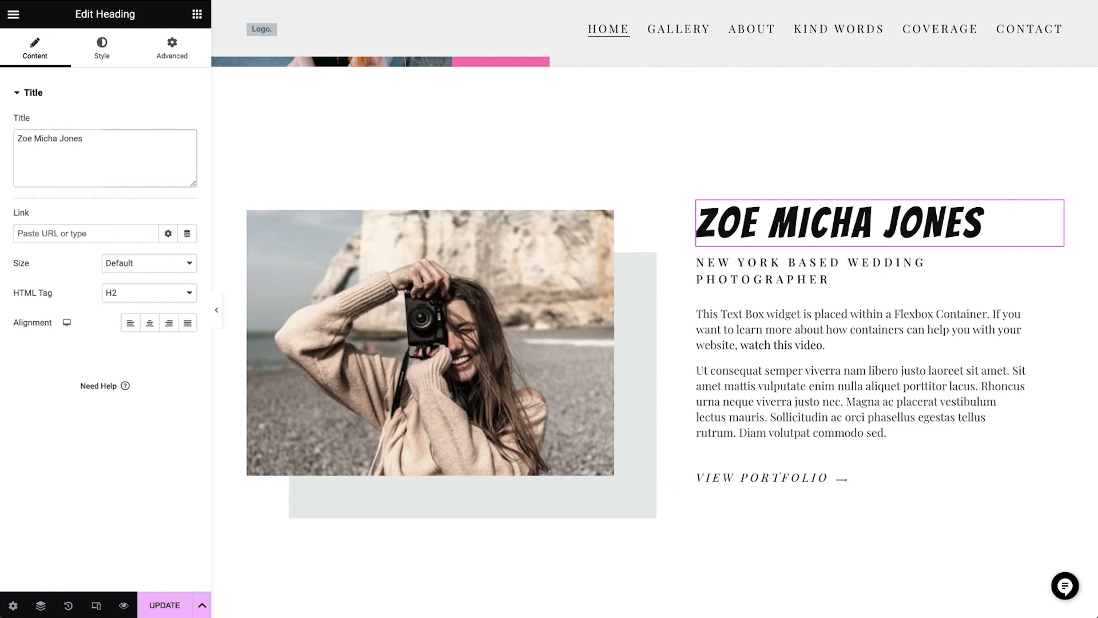
{"action": "left_click", "coordinate": [793, 286]}
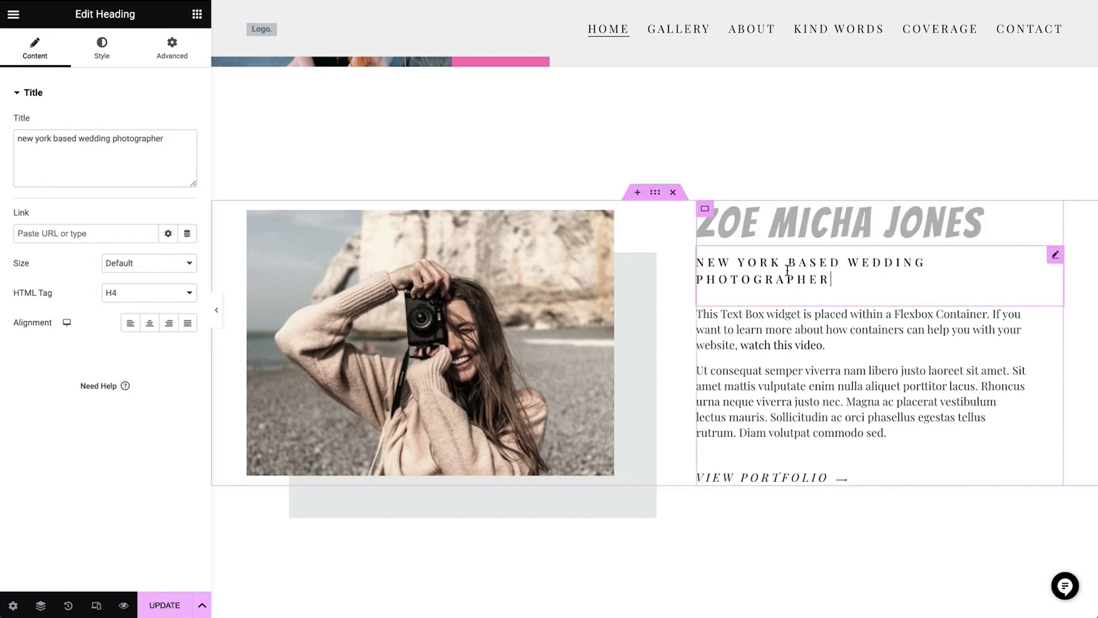
{"action": "left_click", "coordinate": [170, 152]}
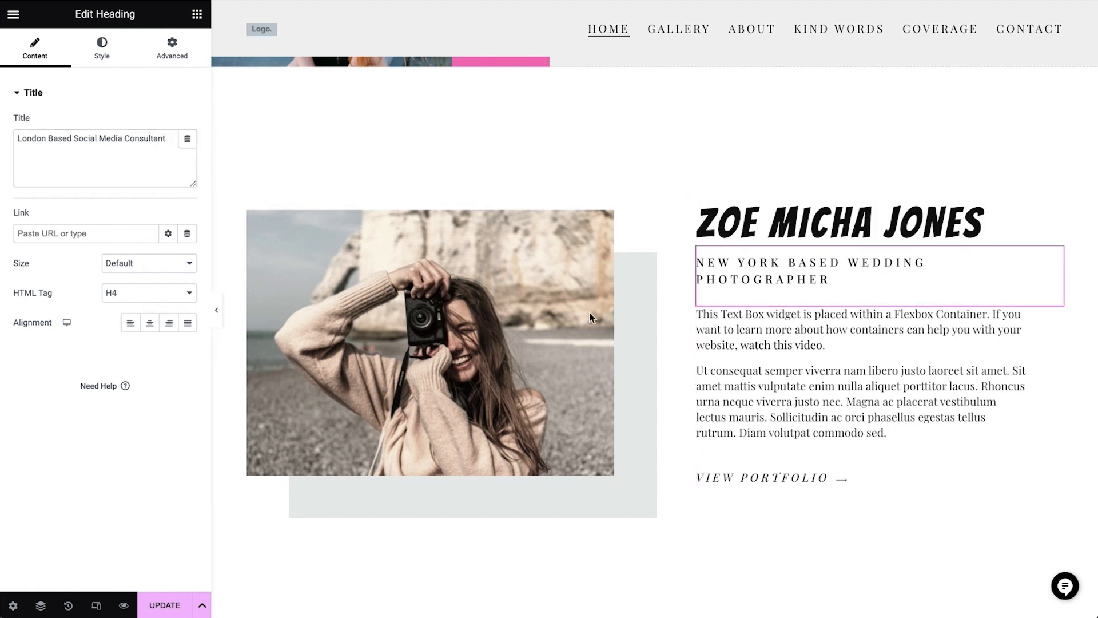
Replace the About section's placeholder paragraph with the new consultant bio
{"action": "left_click", "coordinate": [768, 369]}
{"action": "left_click", "coordinate": [141, 330]}
{"action": "key", "text": "ctrl+a"}
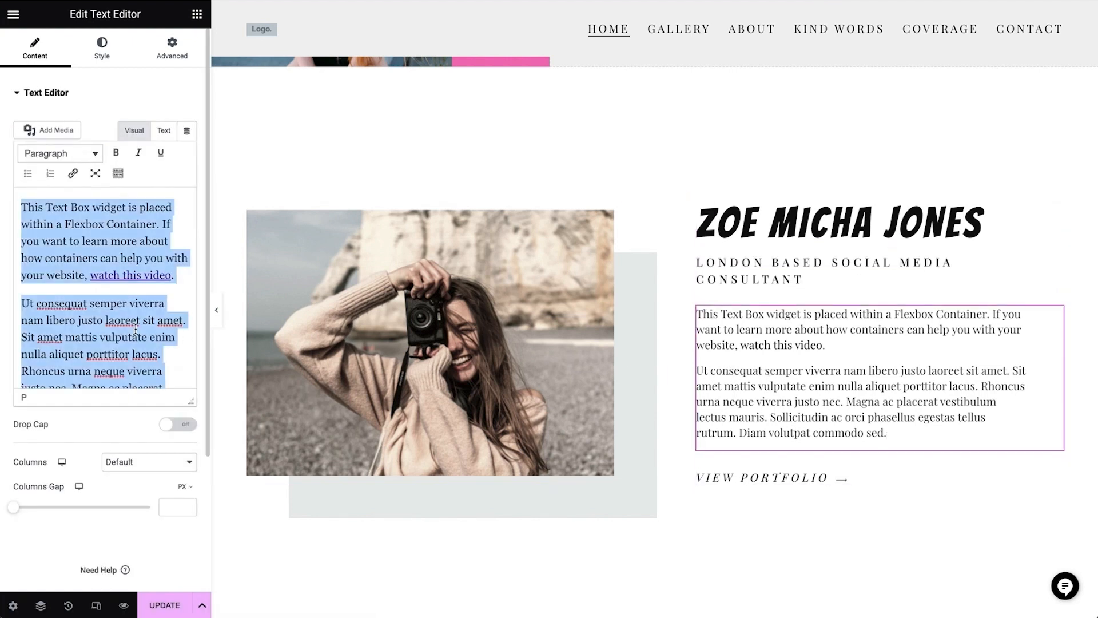
{"action": "type", "text": "I am a London based Social media consultant with 1.8 m followers and I help individuals to recreate their online presence to help them get better business and social opportunities. My services include social media presence evalutation, bio editing, photo shooting, and advising about content planning strategies."}
Swap the About section's camera photo for the rooftop photographer photo
{"action": "left_click", "coordinate": [435, 338]}
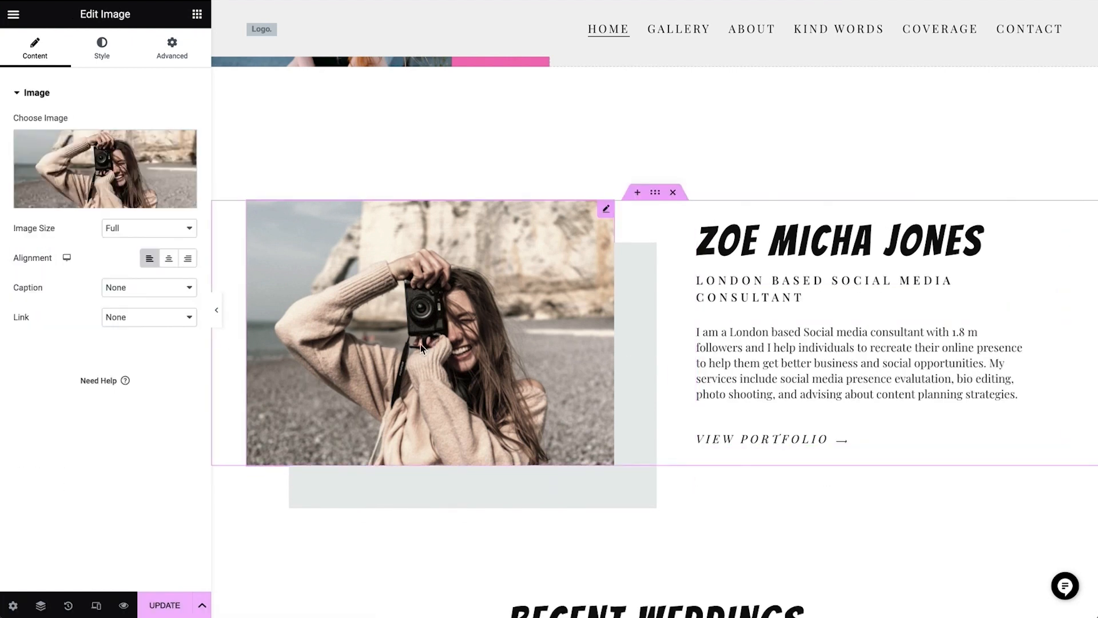
{"action": "left_click", "coordinate": [115, 148]}
{"action": "left_click", "coordinate": [490, 290]}
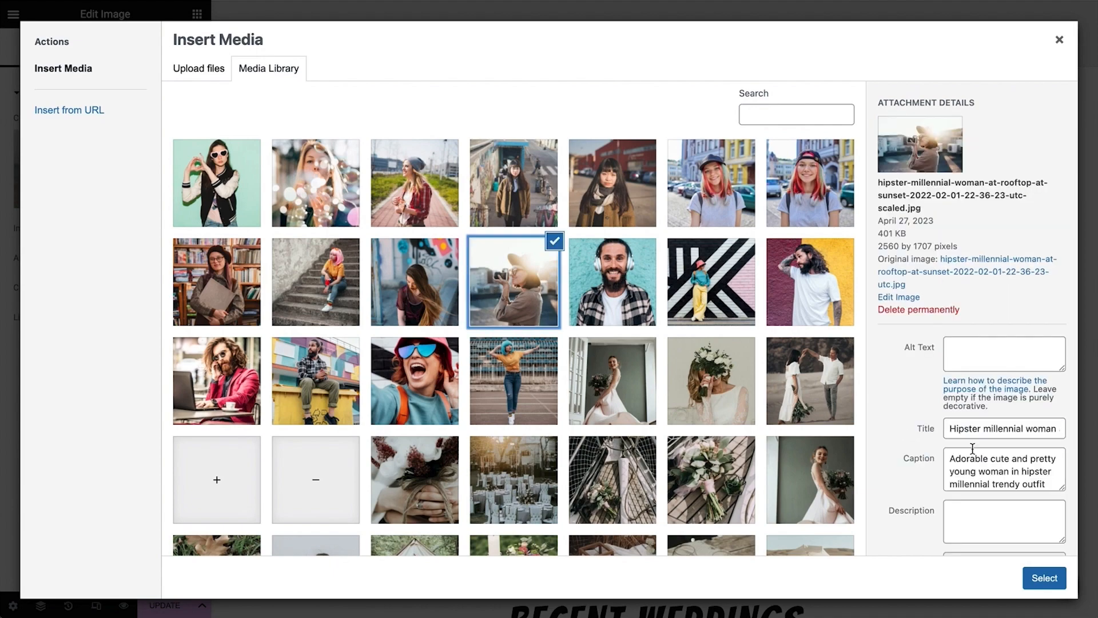
{"action": "left_click", "coordinate": [1044, 578]}
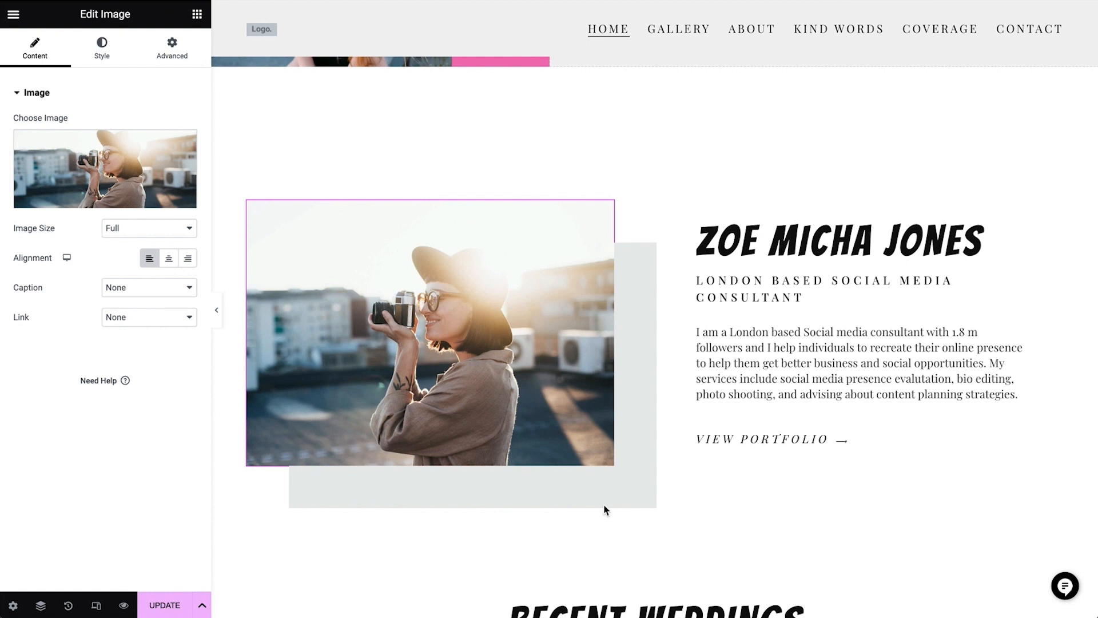
Change the photo's box shadow colour to purple #BD95FF
{"action": "left_click", "coordinate": [101, 52]}
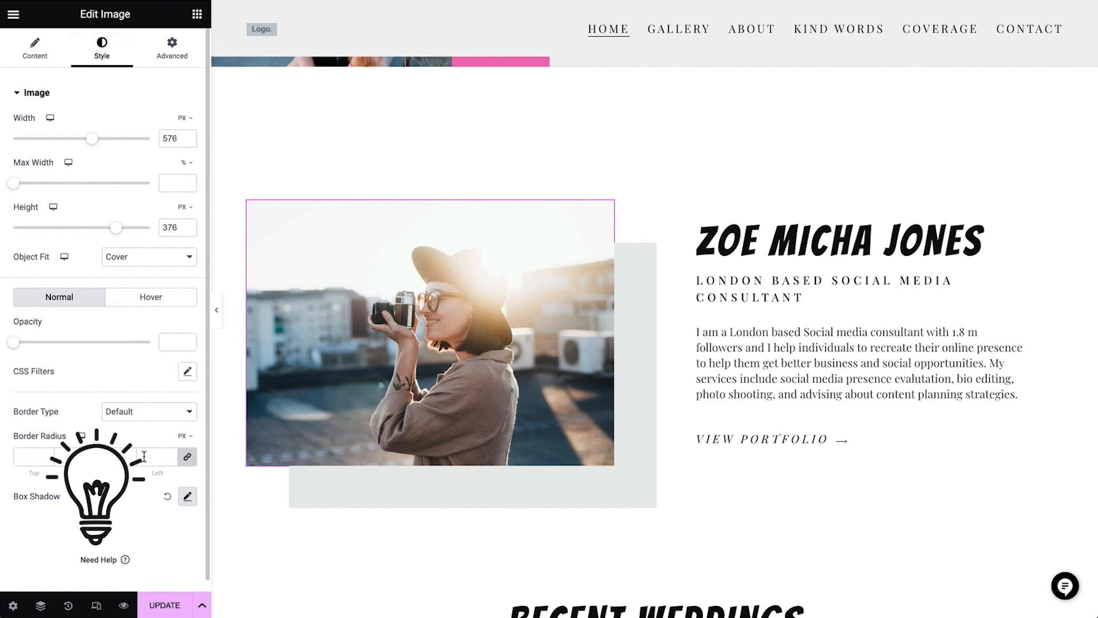
{"action": "left_click", "coordinate": [193, 507]}
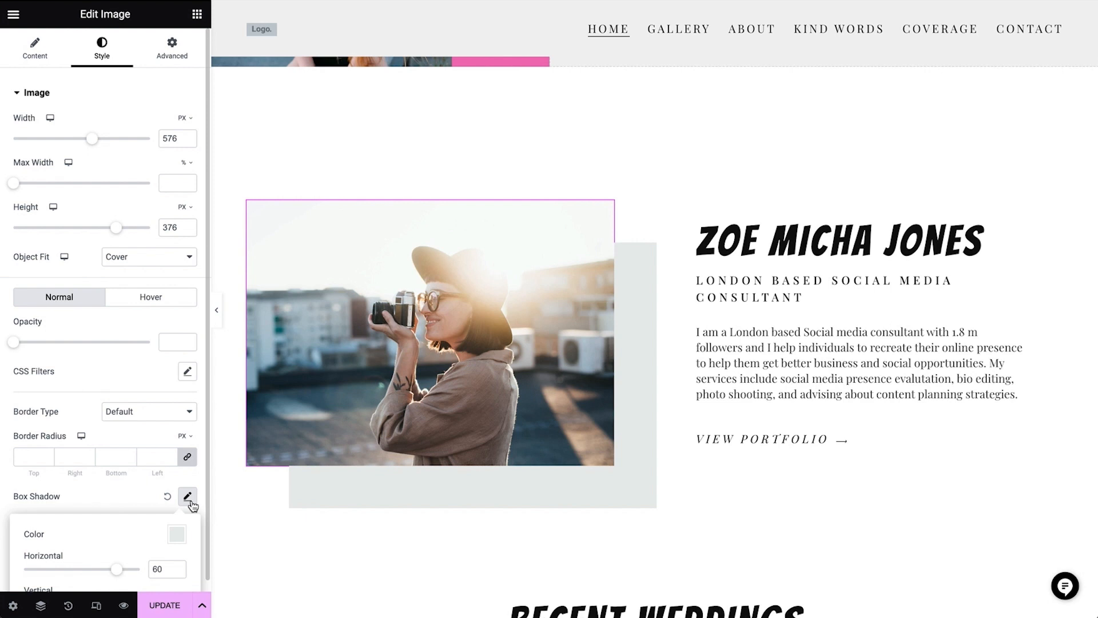
{"action": "scroll", "coordinate": [177, 538], "scroll_direction": "down", "scroll_amount": 1}
{"action": "scroll", "coordinate": [177, 538], "scroll_direction": "down", "scroll_amount": 2}
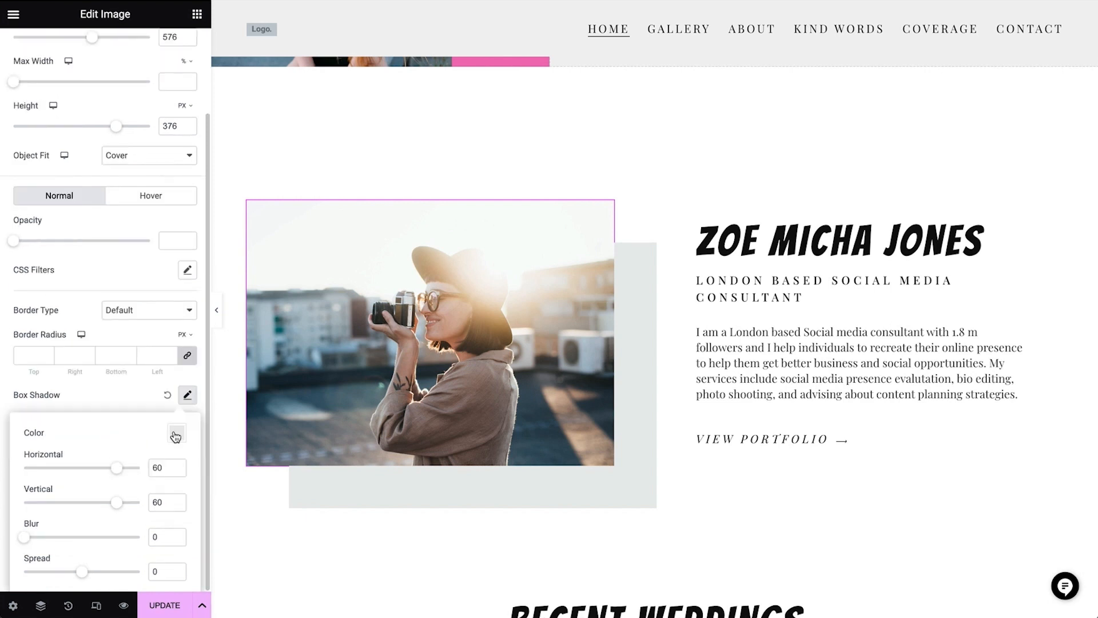
{"action": "left_click", "coordinate": [176, 435]}
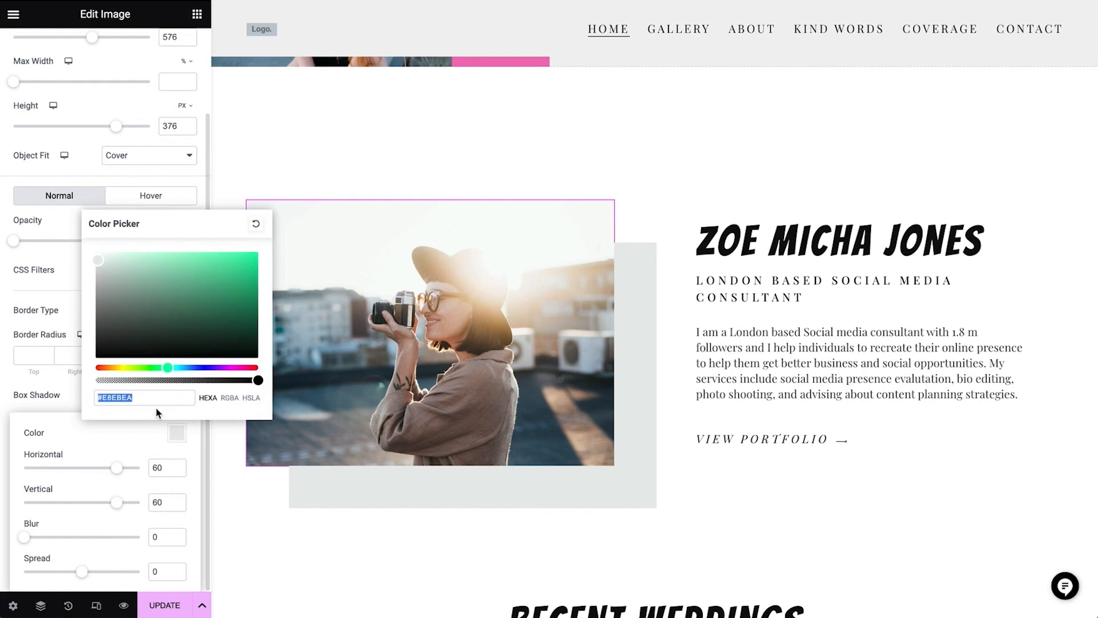
{"action": "type", "text": "#BD95FF"}
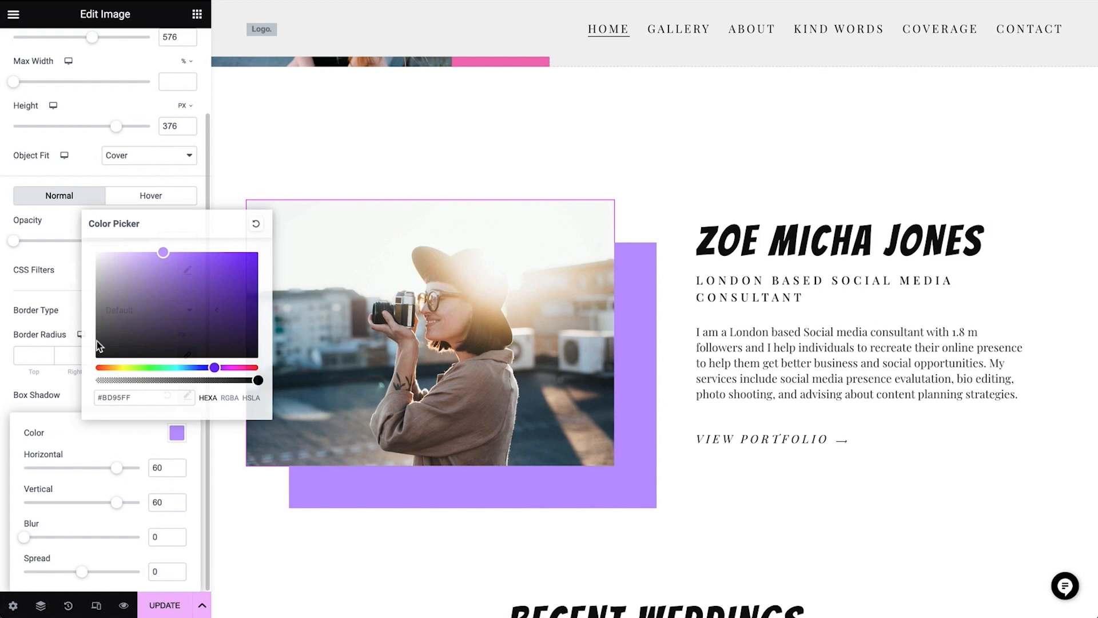
{"action": "left_click", "coordinate": [71, 280]}
{"action": "scroll", "coordinate": [489, 518], "scroll_direction": "down", "scroll_amount": 8}
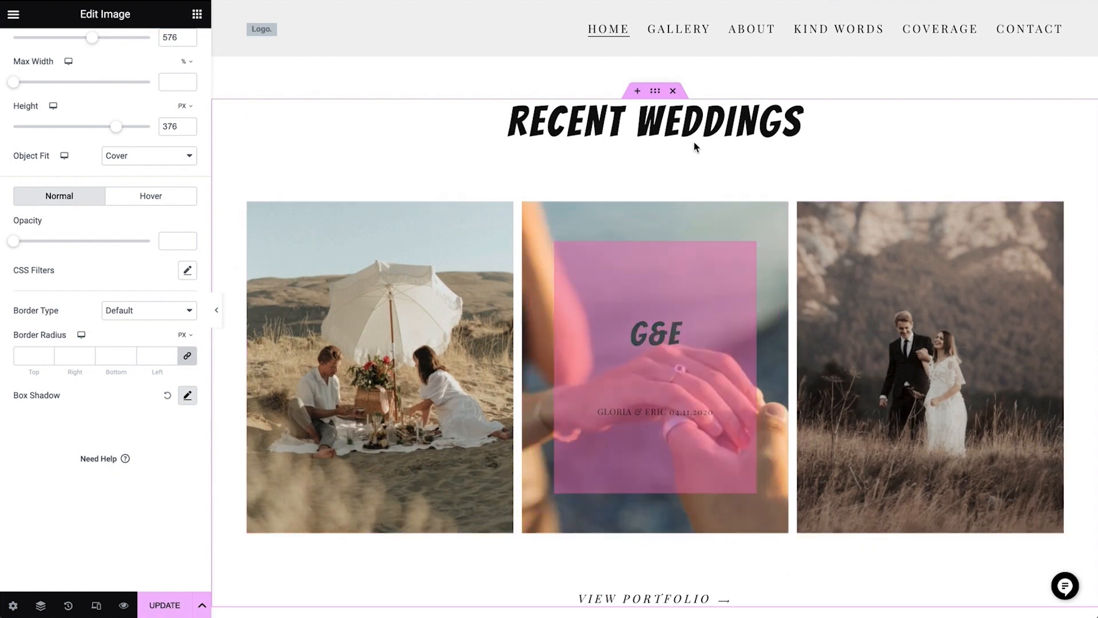
Replace the Recent Weddings heading text with "It's all about finding the real you"
{"action": "left_click", "coordinate": [694, 140]}
{"action": "left_click", "coordinate": [118, 140]}
{"action": "key", "text": "ctrl+a"}
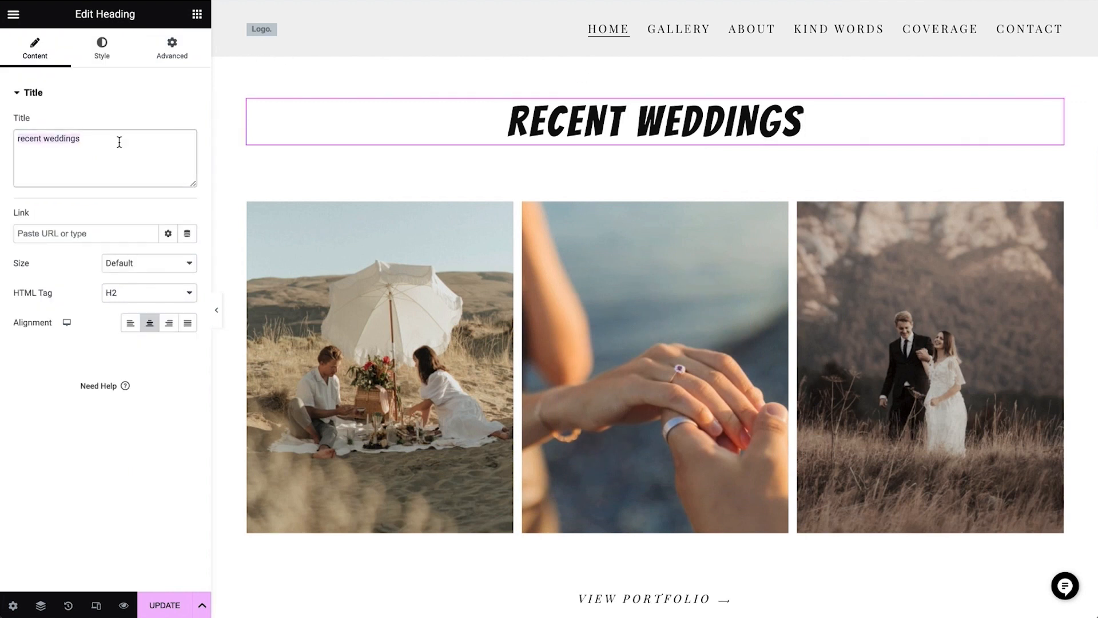
{"action": "type", "text": "it's all about finding the real you"}
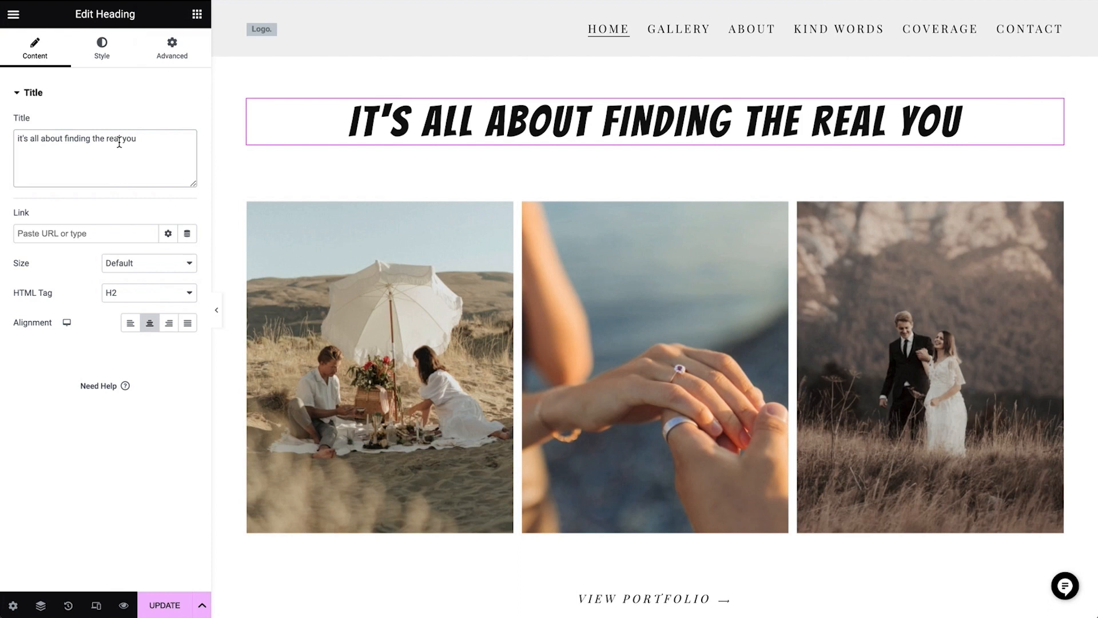
Give the heading a custom width of about 46% and centre it
{"action": "left_click", "coordinate": [179, 52]}
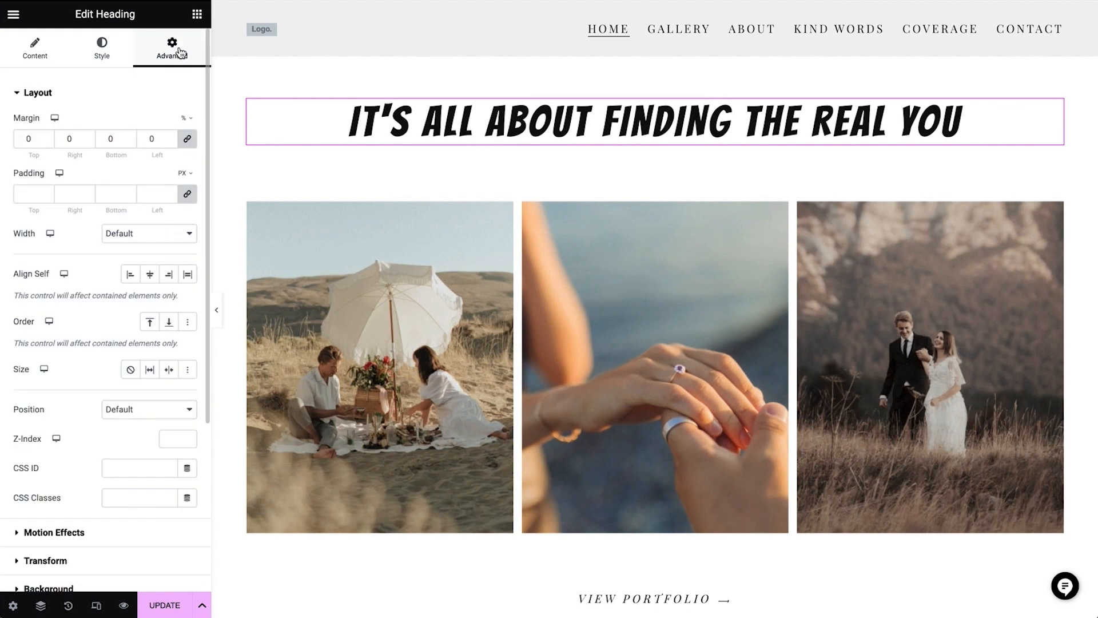
{"action": "left_click", "coordinate": [139, 235]}
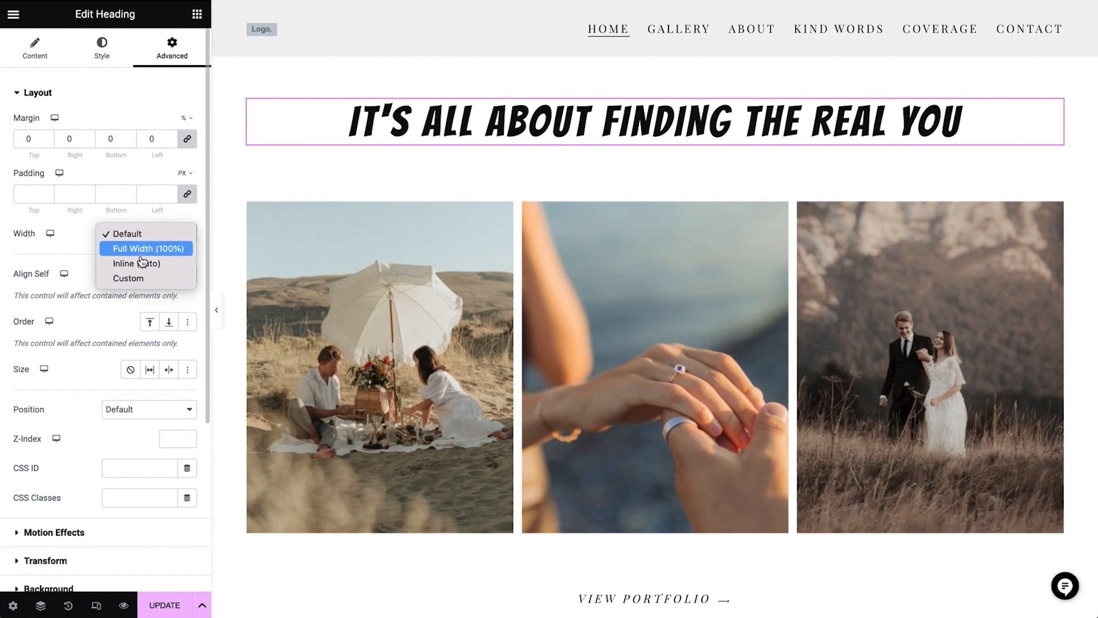
{"action": "left_click", "coordinate": [143, 278]}
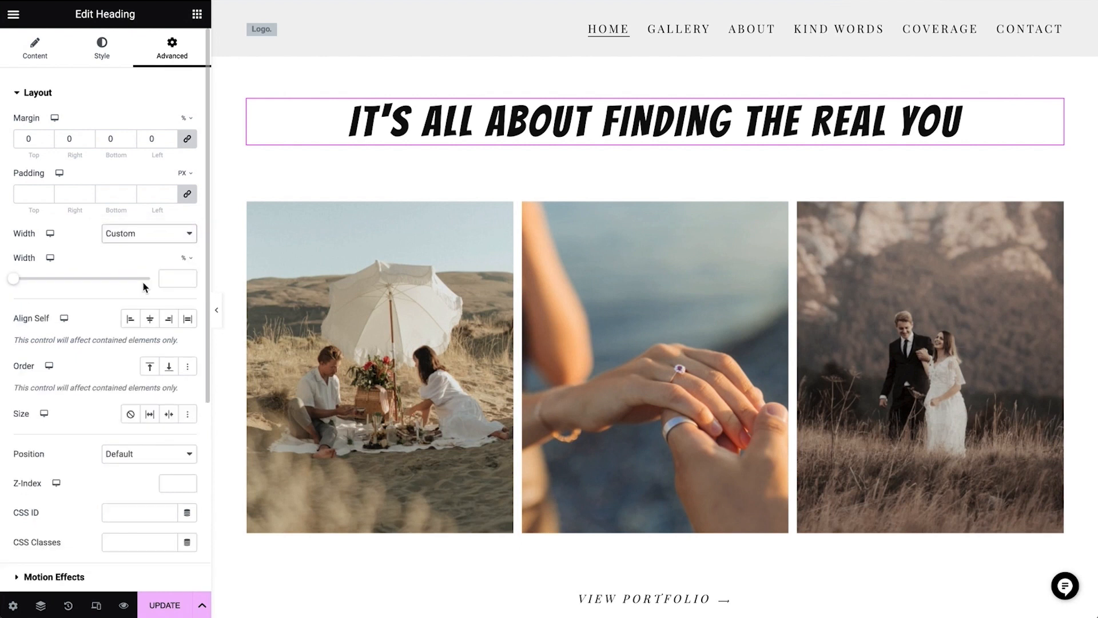
{"action": "left_click_drag", "start_coordinate": [13, 280], "coordinate": [77, 282]}
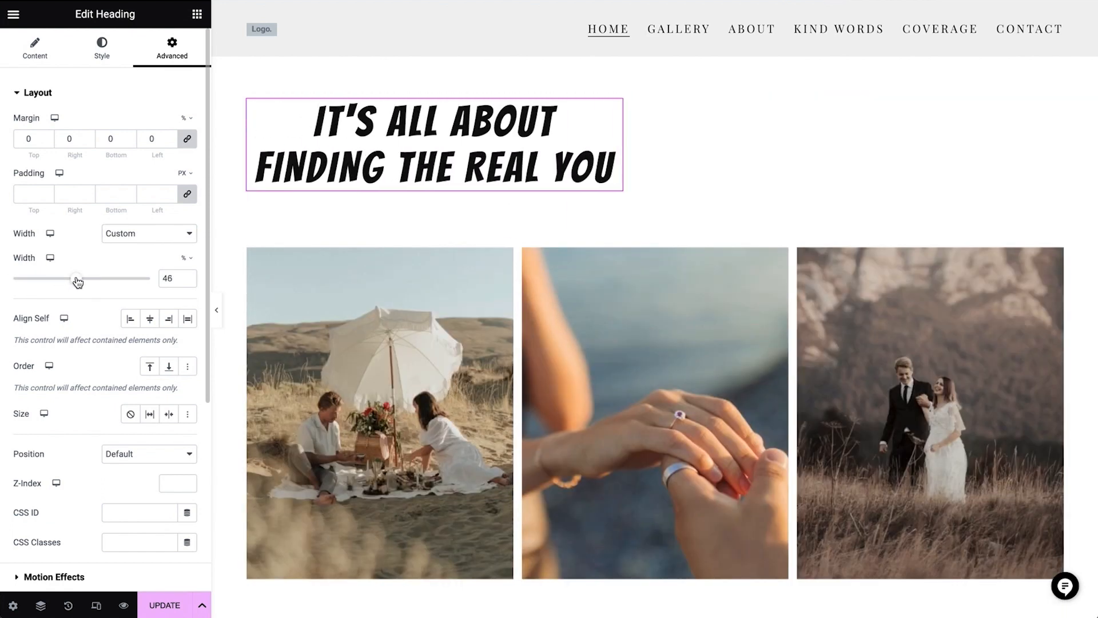
{"action": "left_click", "coordinate": [150, 323]}
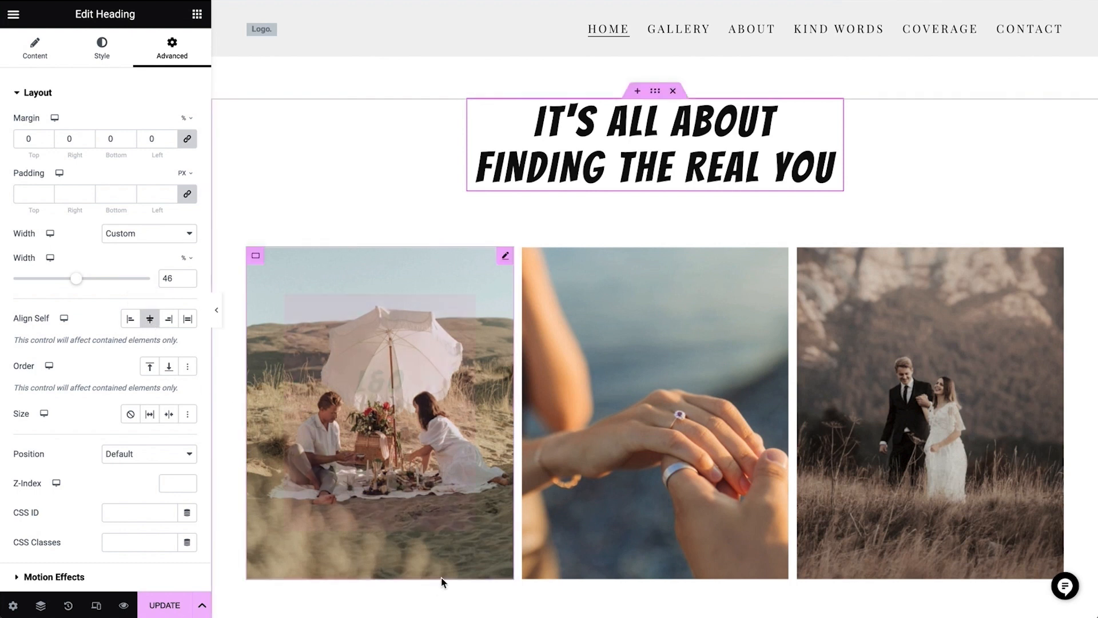
Select the first gallery flip box for editing
{"action": "mouse_move", "coordinate": [441, 581]}
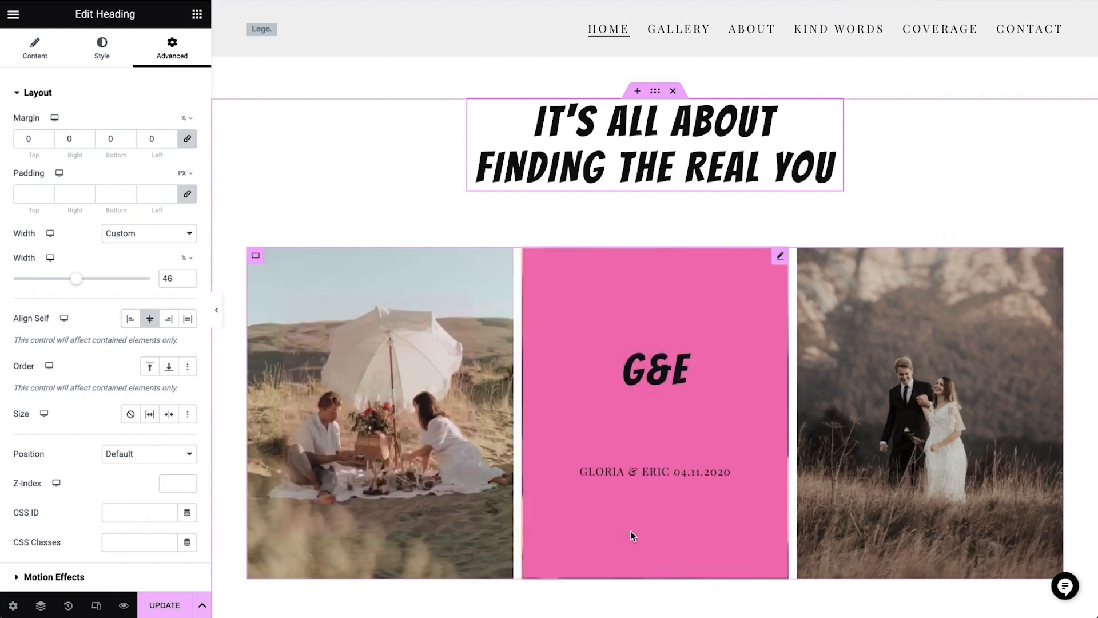
{"action": "mouse_move", "coordinate": [472, 529]}
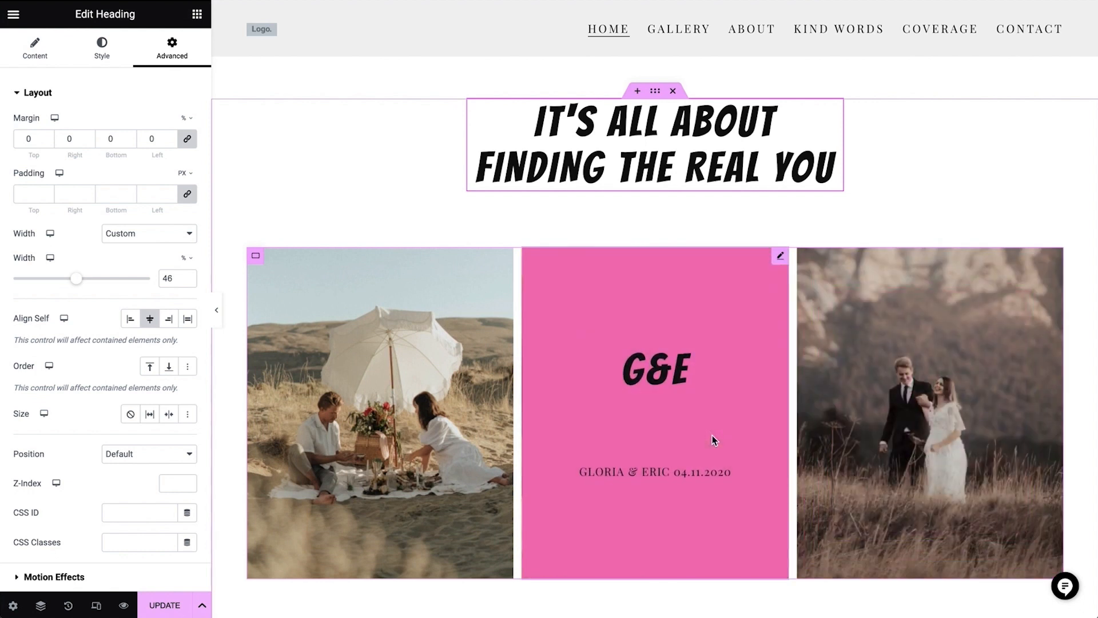
{"action": "left_click", "coordinate": [454, 424]}
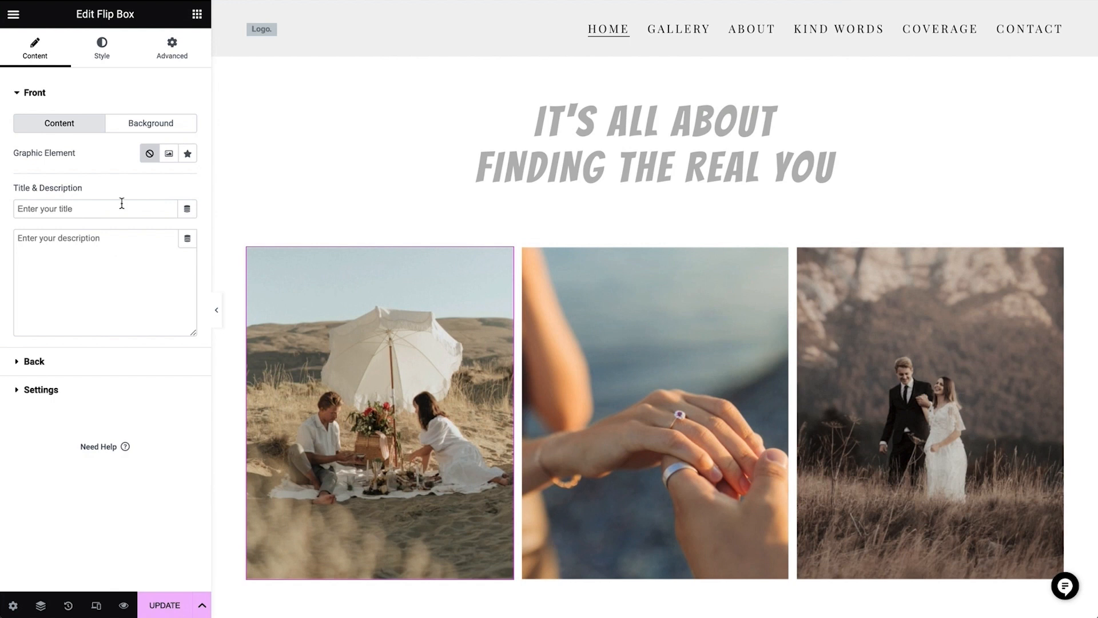
Replace the first flip box's front background with the striped-wall photo
{"action": "left_click", "coordinate": [151, 124]}
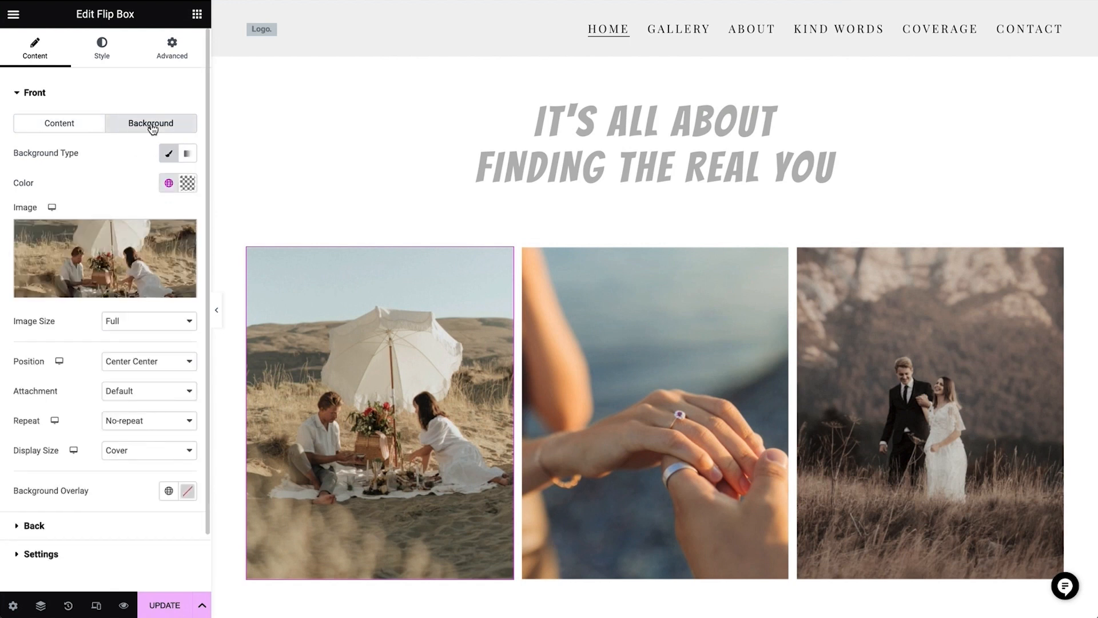
{"action": "left_click", "coordinate": [184, 234]}
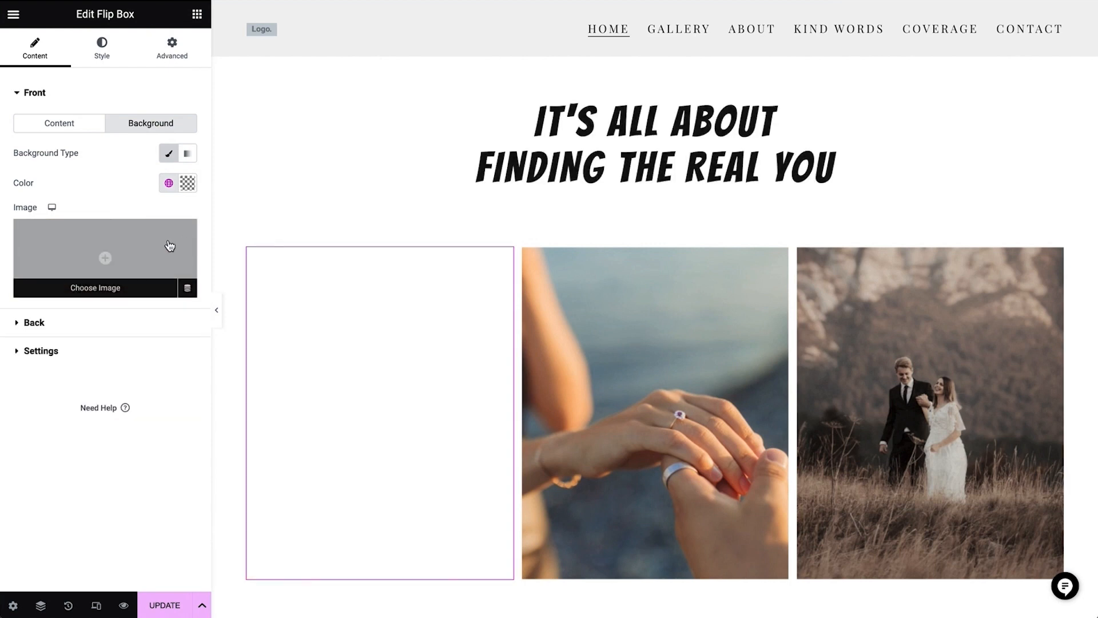
{"action": "left_click", "coordinate": [158, 250]}
{"action": "left_click", "coordinate": [715, 280]}
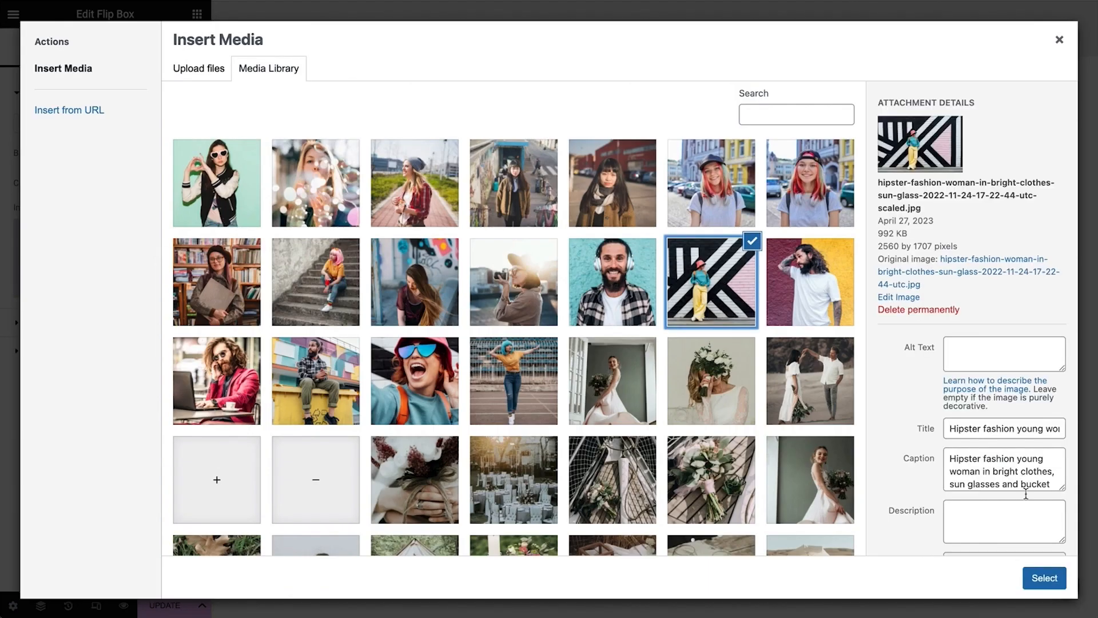
{"action": "left_click", "coordinate": [1055, 584]}
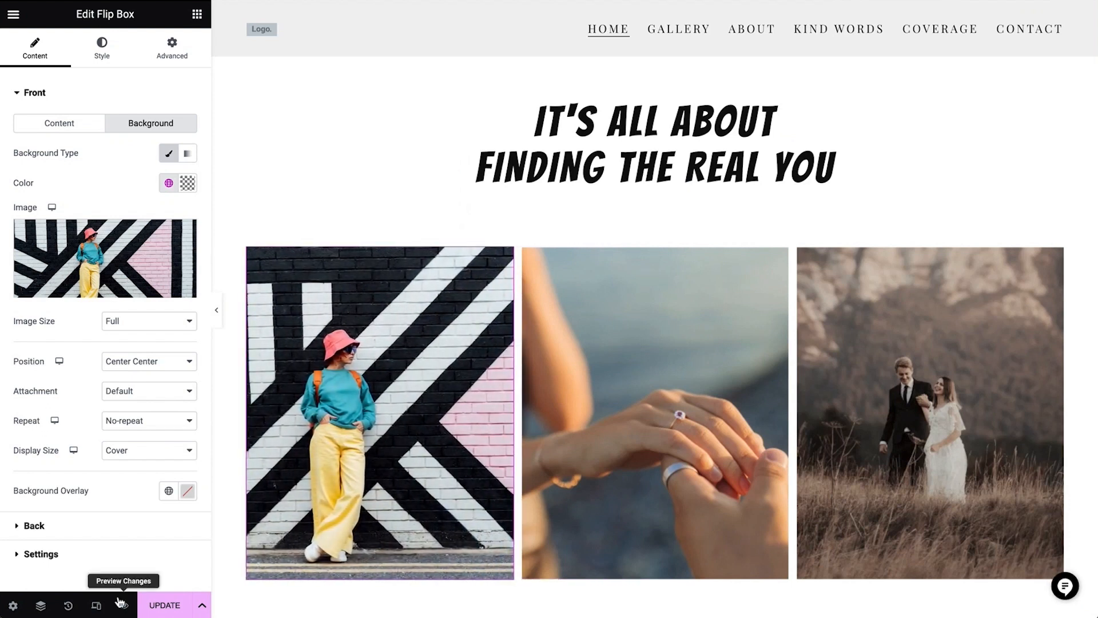
Give the back side an influencer name title and 'backpack traveler - 5.6 M followers' description
{"action": "left_click", "coordinate": [110, 529]}
{"action": "triple_click", "coordinate": [65, 196]}
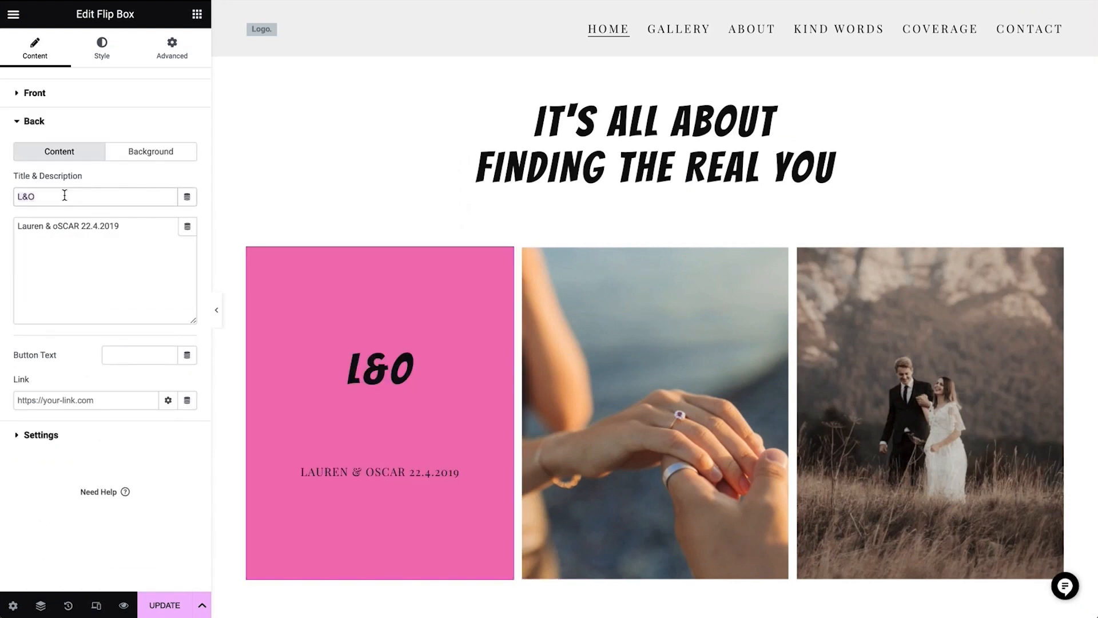
{"action": "type", "text": "zophie norberg"}
{"action": "triple_click", "coordinate": [138, 238]}
{"action": "type", "text": "backpack traveler - 5.6 M followers"}
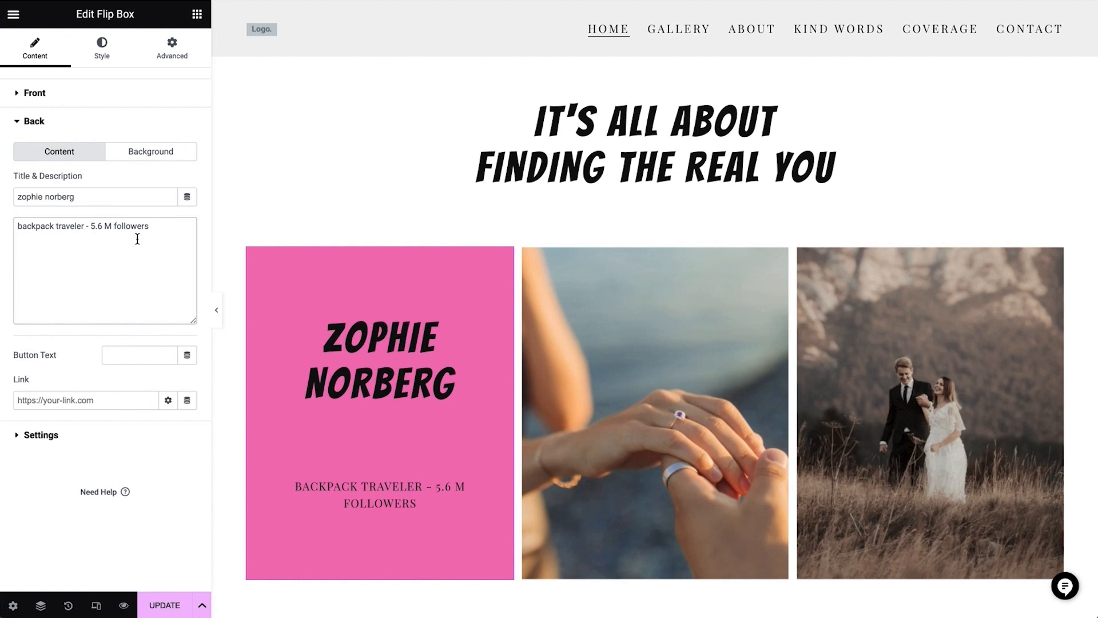
Set the back side's background to the orange Border 2 global colour
{"action": "left_click", "coordinate": [152, 151]}
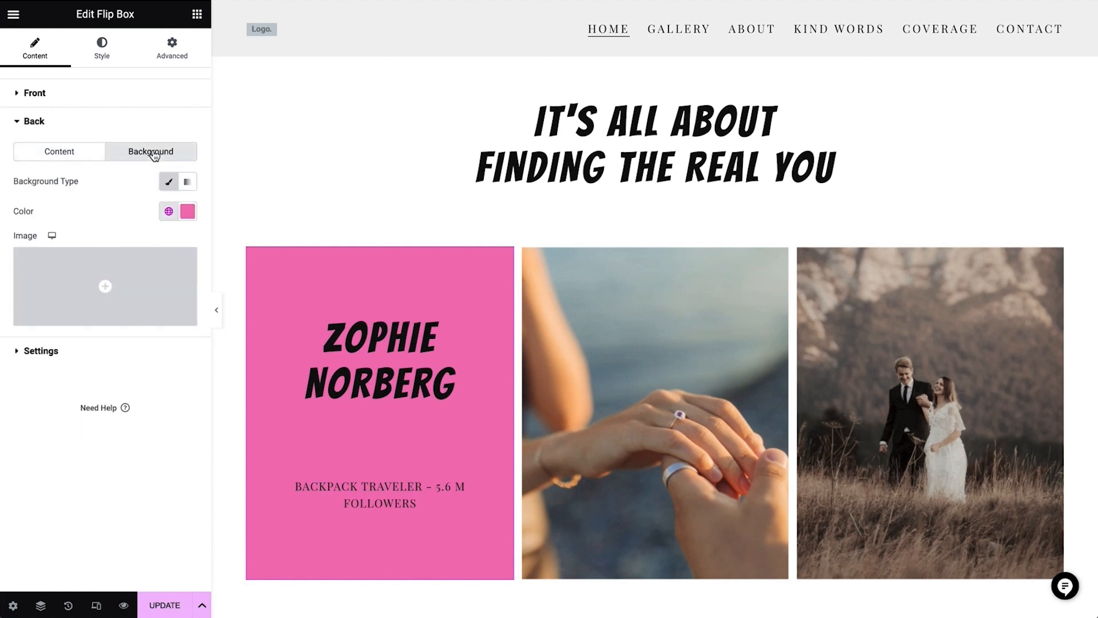
{"action": "left_click", "coordinate": [168, 212]}
{"action": "scroll", "coordinate": [119, 400], "scroll_direction": "down", "scroll_amount": 3}
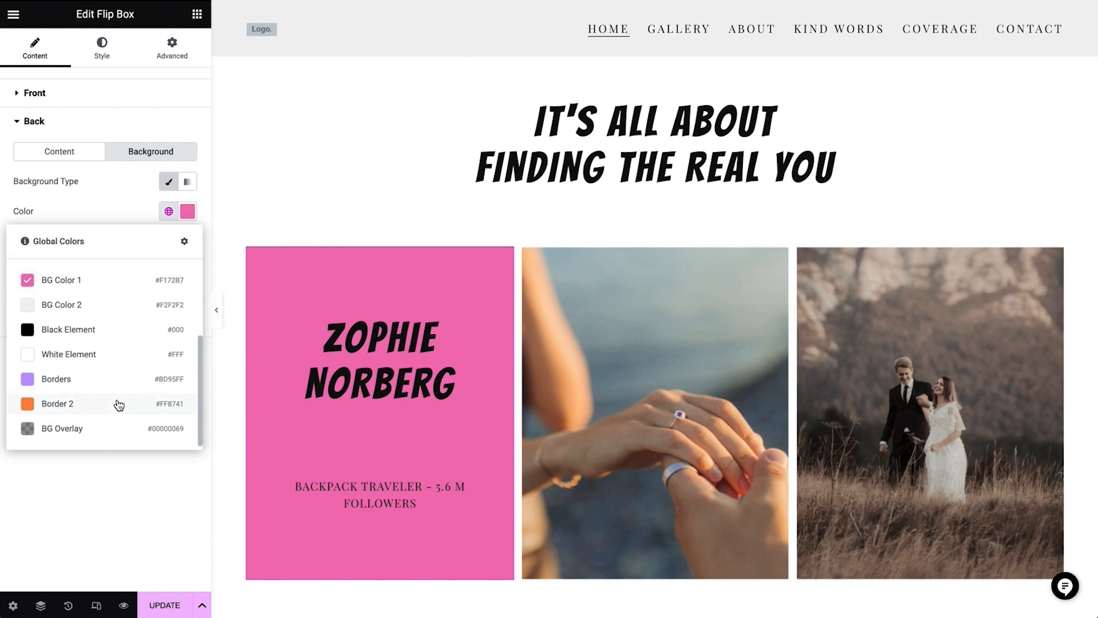
{"action": "left_click", "coordinate": [119, 405]}
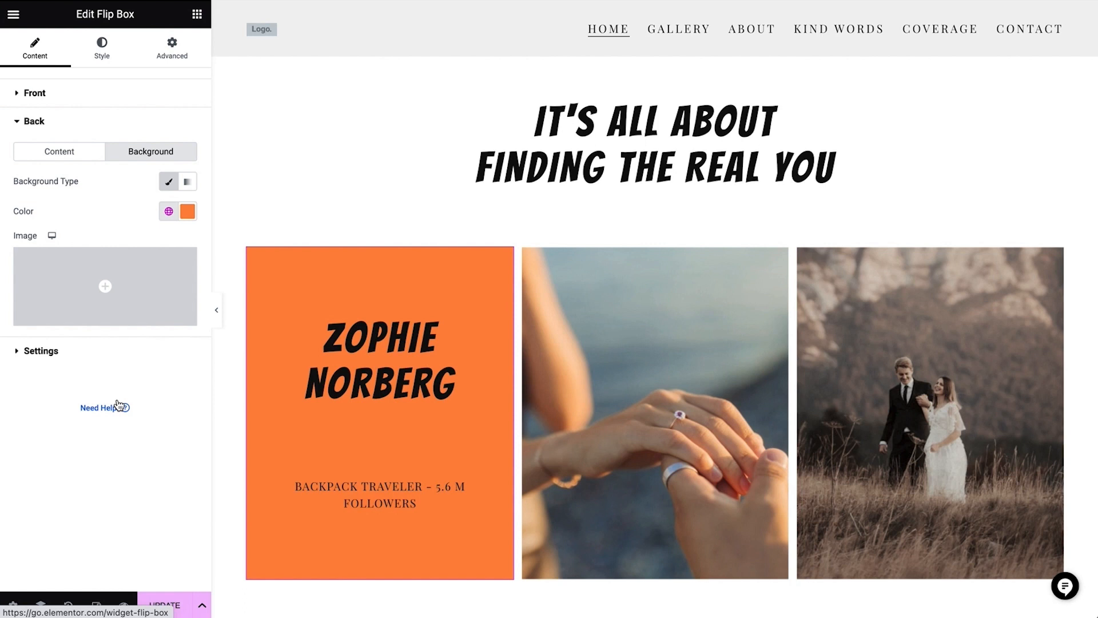
Set the back side's padding to 0, 26, 0, 26 percent, unlinked
{"action": "left_click", "coordinate": [102, 48]}
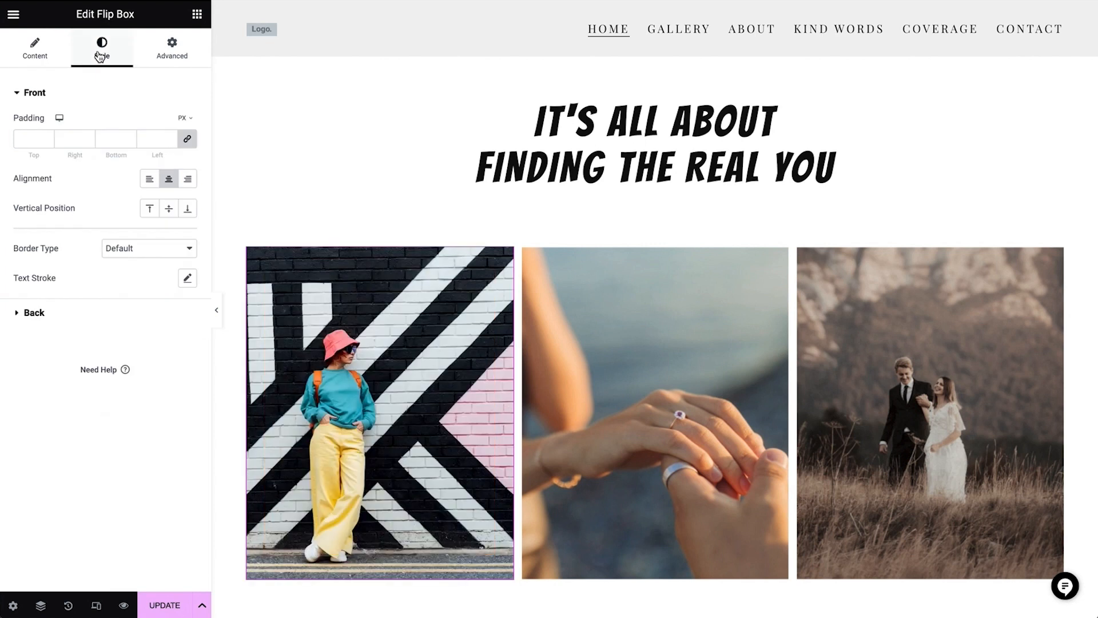
{"action": "left_click", "coordinate": [35, 313]}
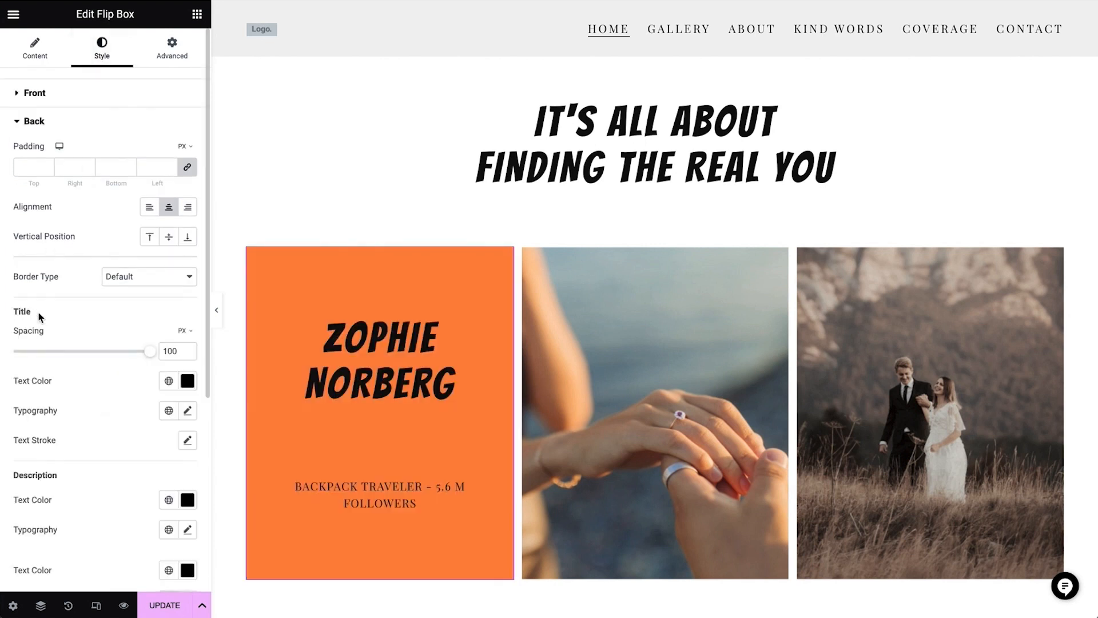
{"action": "left_click", "coordinate": [187, 168]}
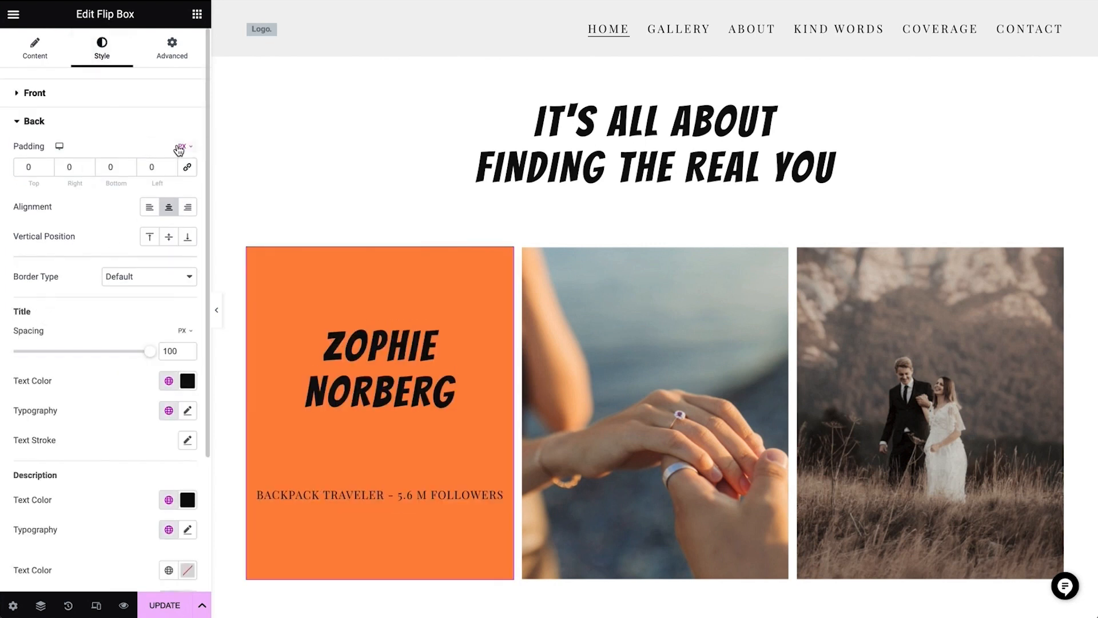
{"action": "left_click", "coordinate": [185, 169]}
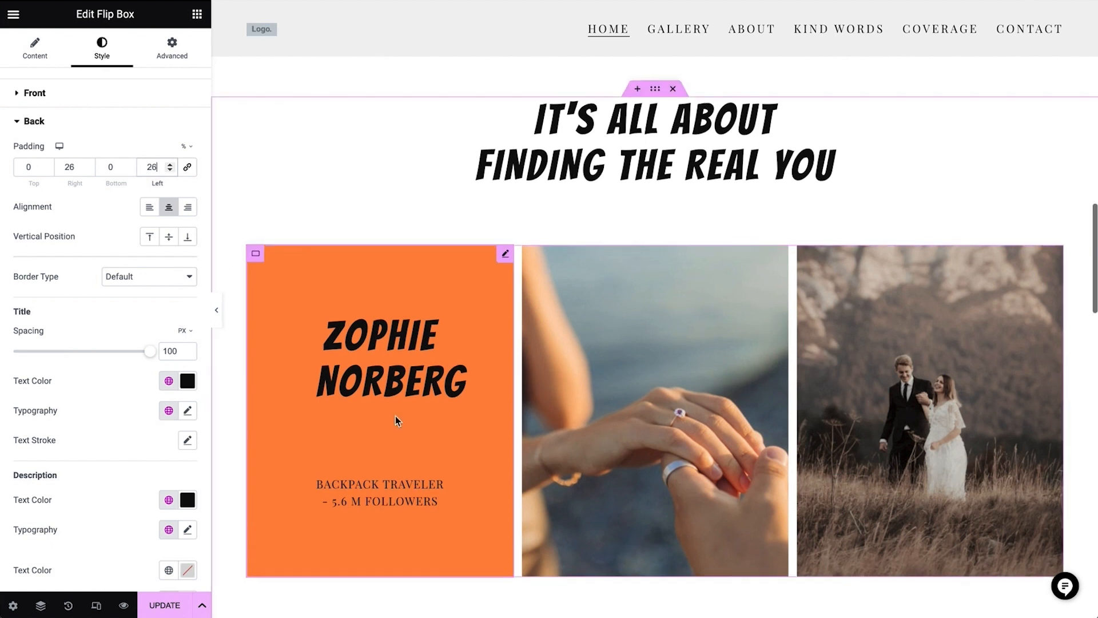
{"action": "scroll", "coordinate": [396, 418], "scroll_direction": "down", "scroll_amount": 1}
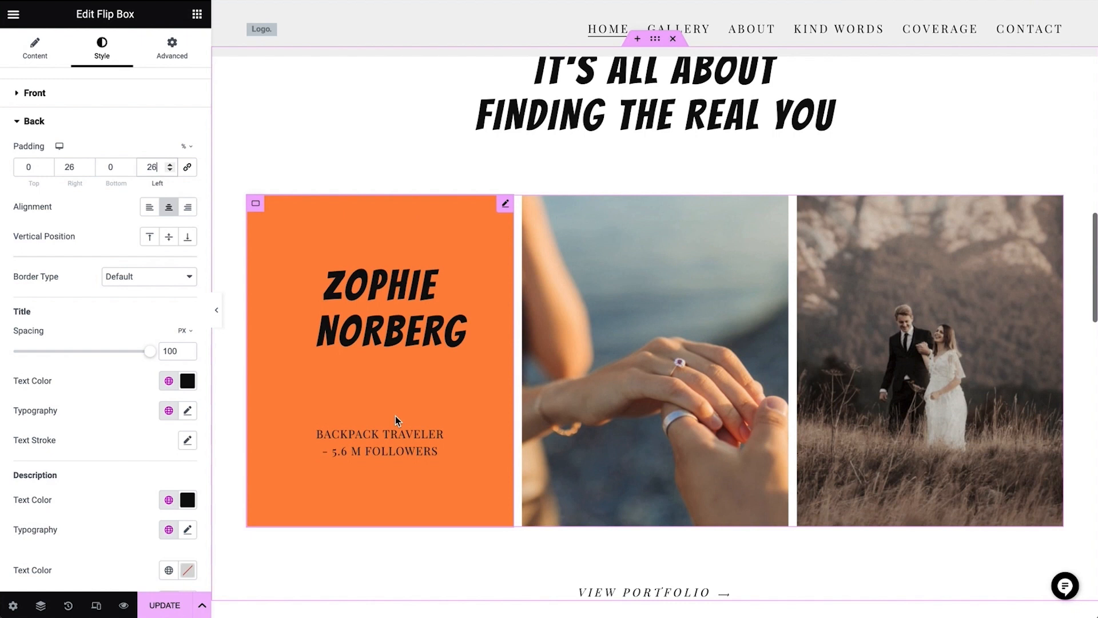
Delete the second flip box and the wedding-photo flip box
{"action": "mouse_move", "coordinate": [528, 523]}
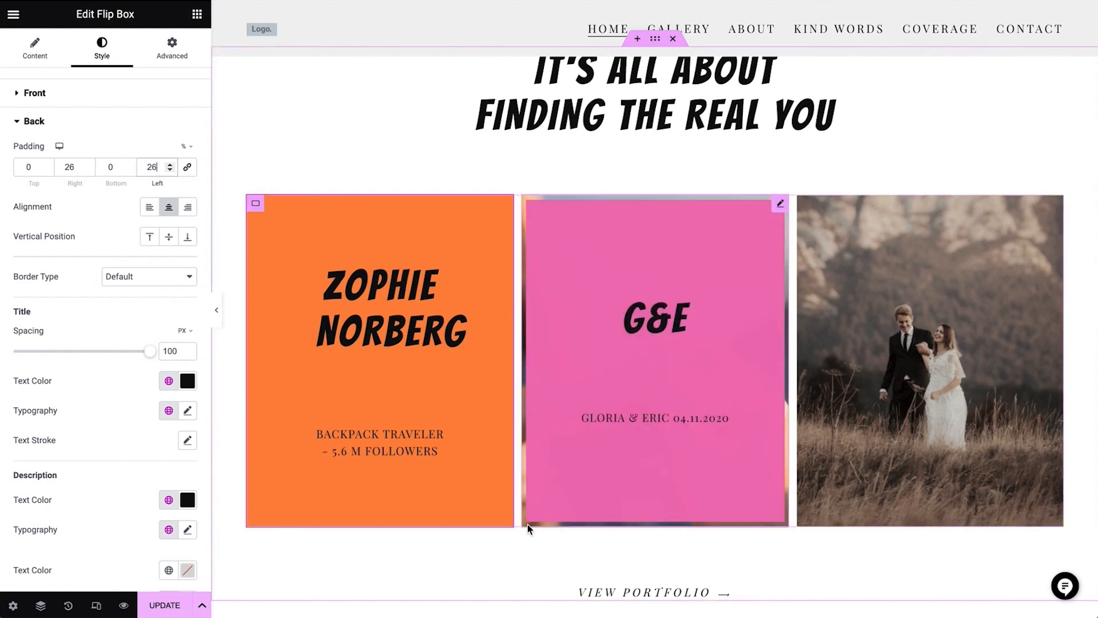
{"action": "right_click", "coordinate": [632, 476]}
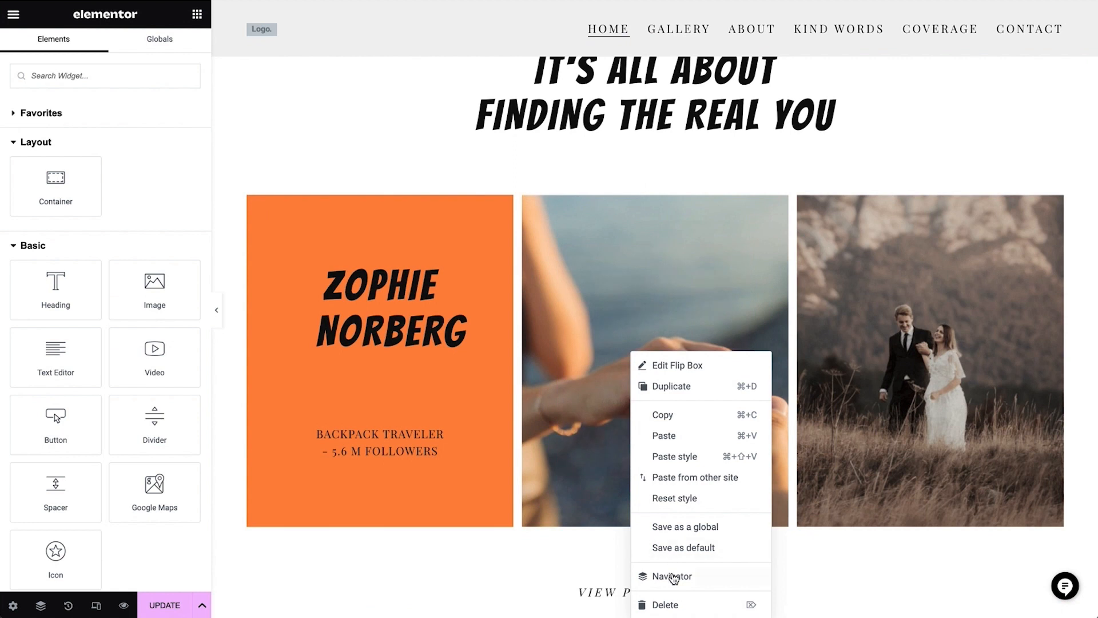
{"action": "left_click", "coordinate": [675, 605]}
{"action": "right_click", "coordinate": [770, 350]}
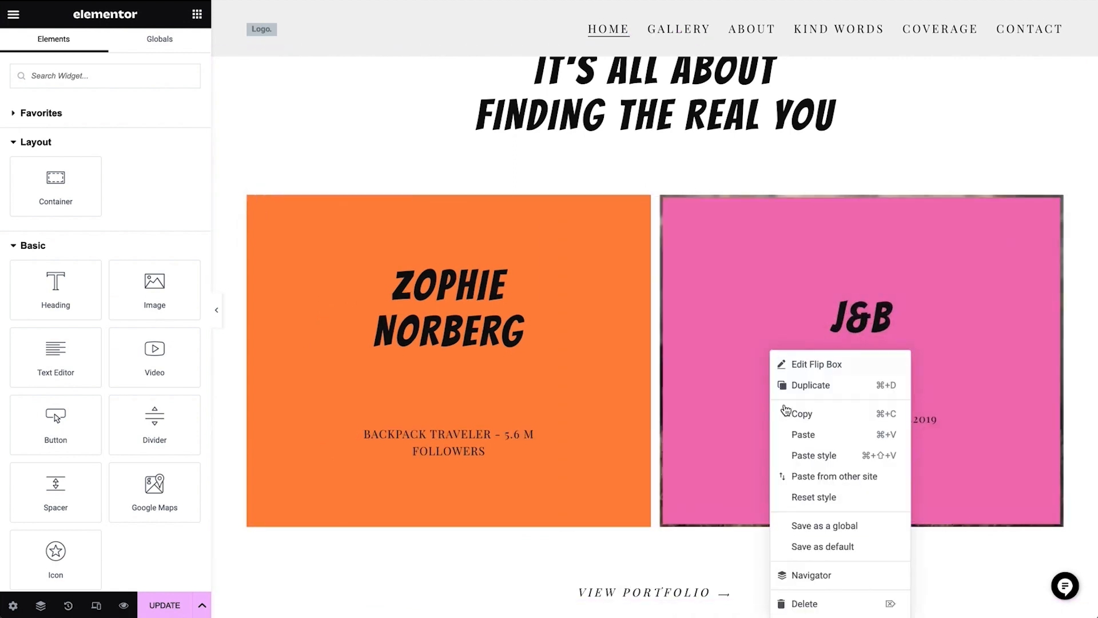
{"action": "left_click", "coordinate": [804, 603]}
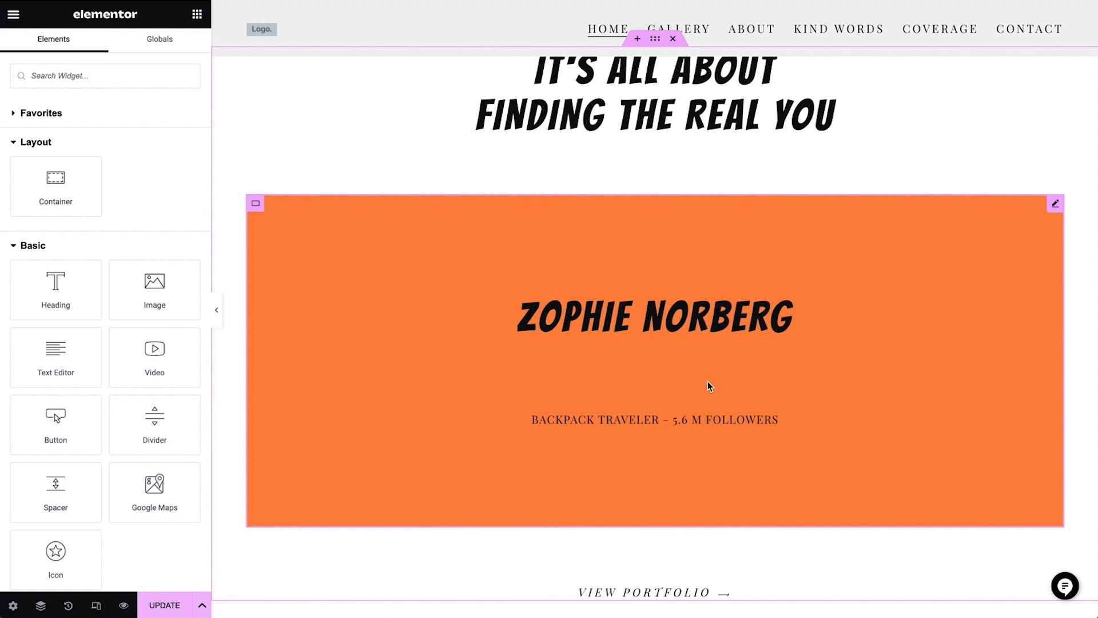
Duplicate the orange flip box twice to make three orange cards
{"action": "right_click", "coordinate": [876, 395]}
{"action": "left_click", "coordinate": [917, 382]}
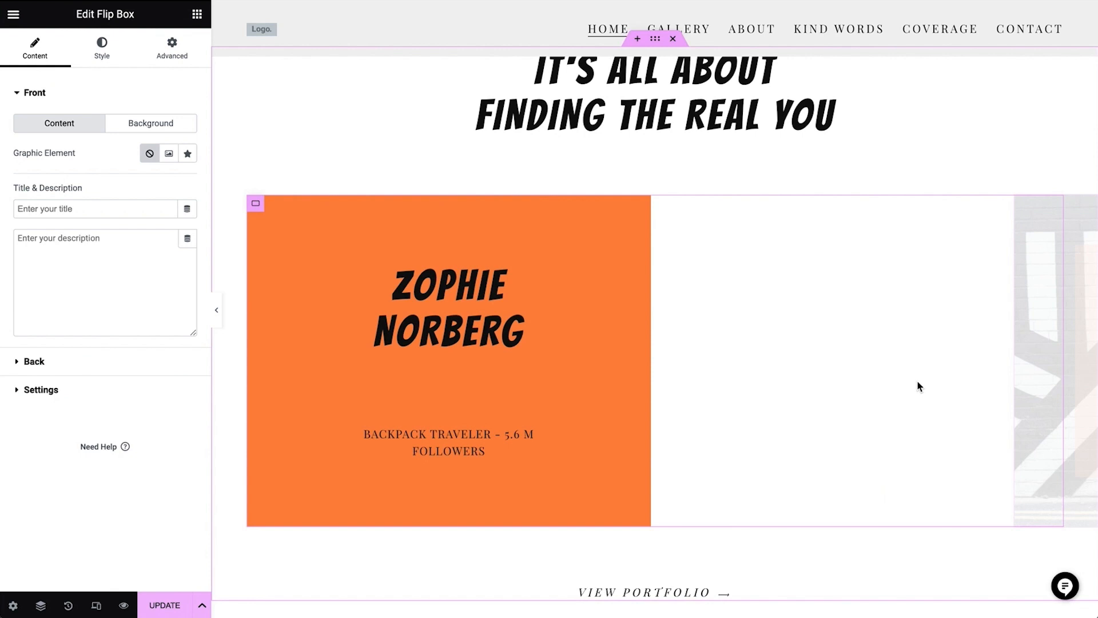
{"action": "right_click", "coordinate": [936, 369]}
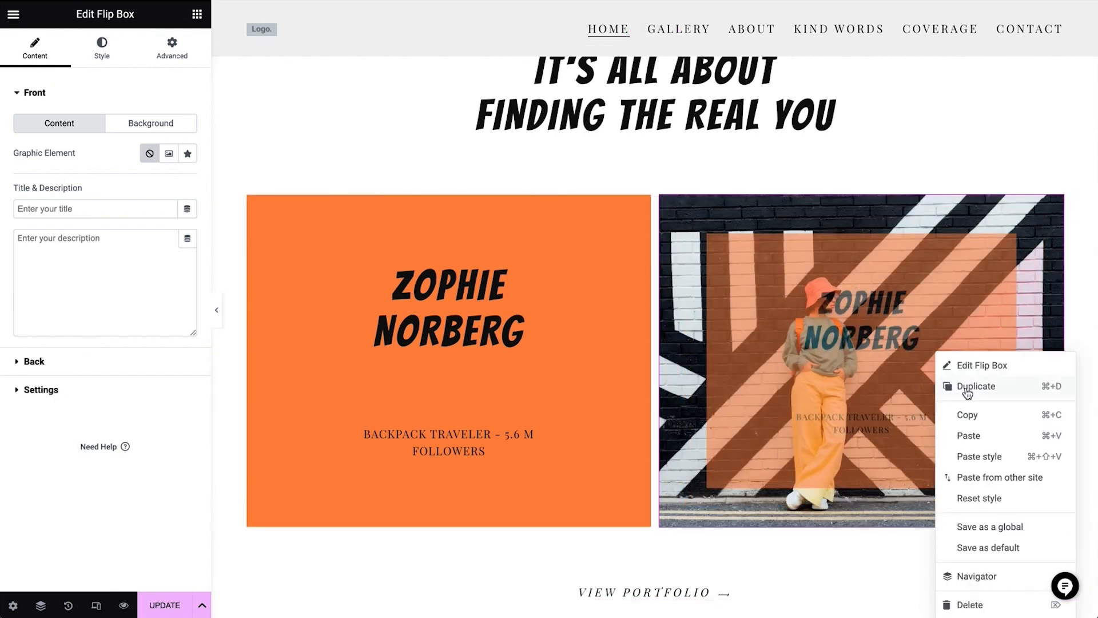
{"action": "left_click", "coordinate": [967, 387]}
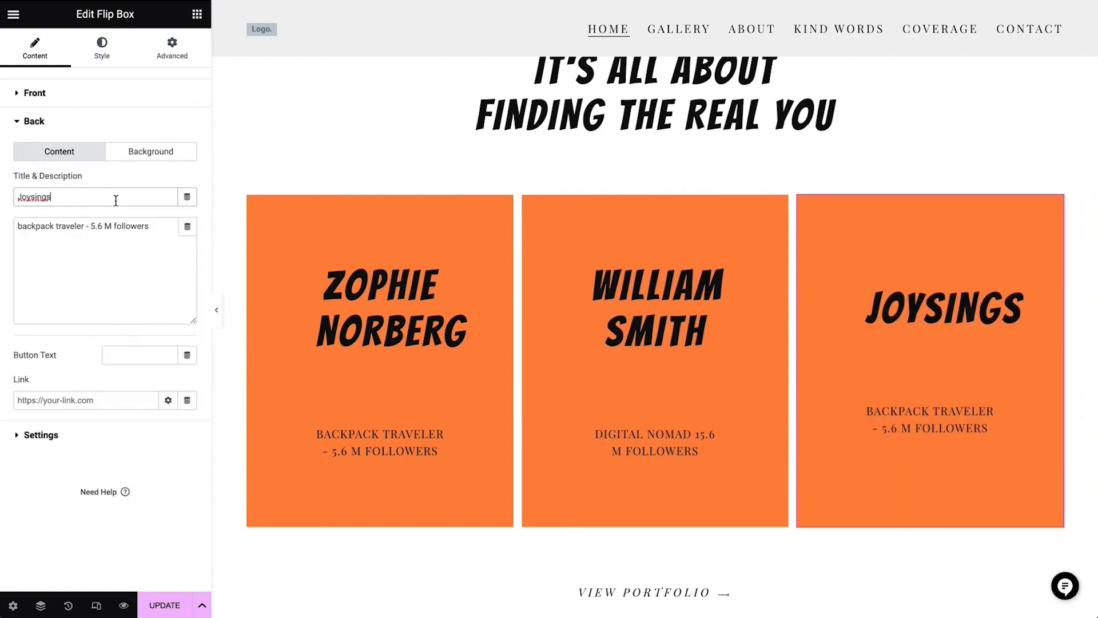
Change the third card's back description to 'amateur musician, 5.6 M followers'
{"action": "triple_click", "coordinate": [158, 234]}
{"action": "type", "text": "amateur musician 5.6 M followers"}
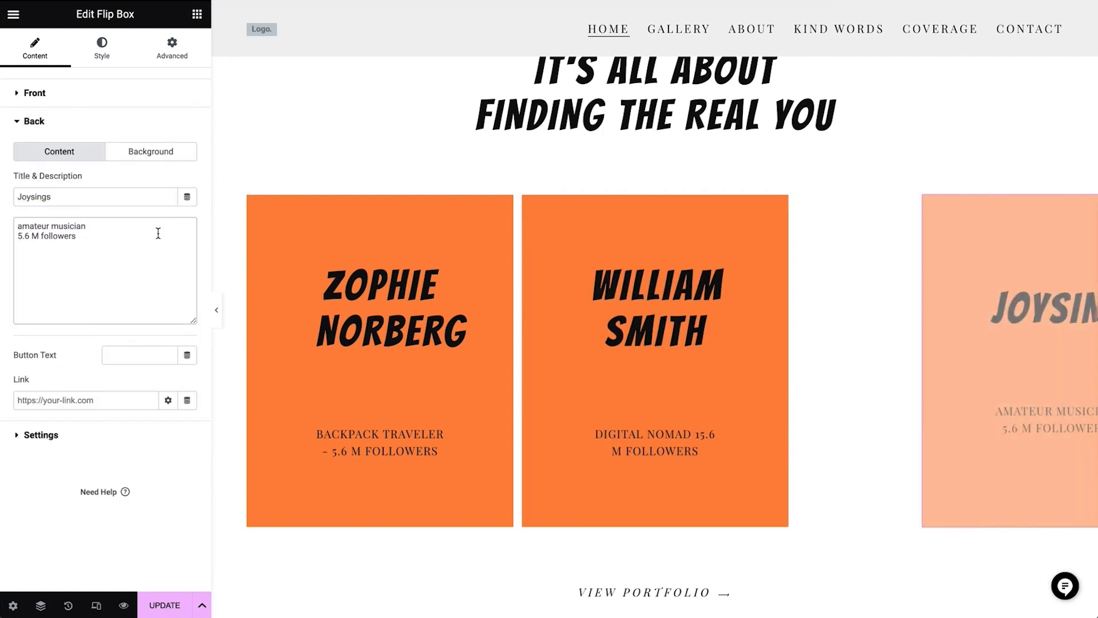
{"action": "scroll", "coordinate": [259, 497], "scroll_direction": "down", "scroll_amount": 10}
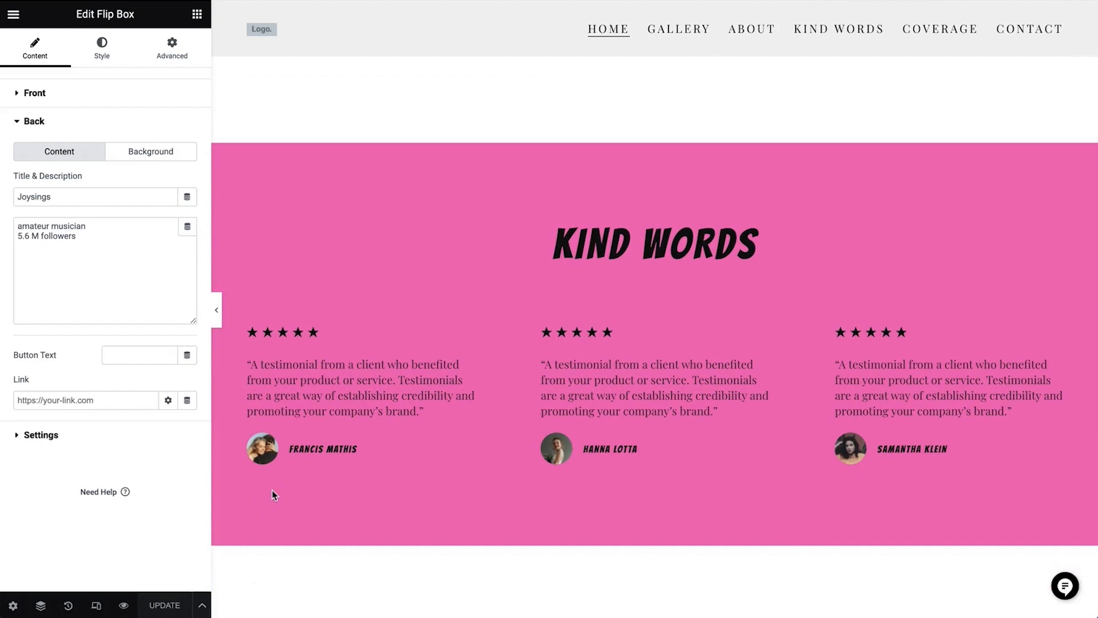
Paste a new quote and reviewer name into the first Kind Words testimonial
{"action": "left_click", "coordinate": [330, 368]}
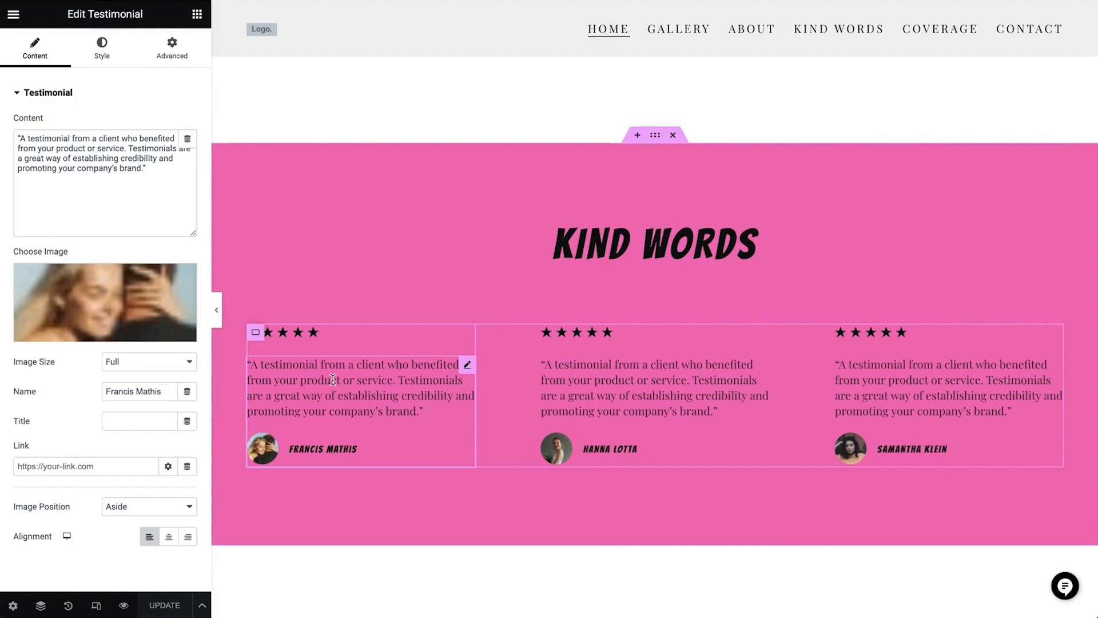
{"action": "left_click", "coordinate": [149, 167]}
{"action": "key", "text": "ctrl+a"}
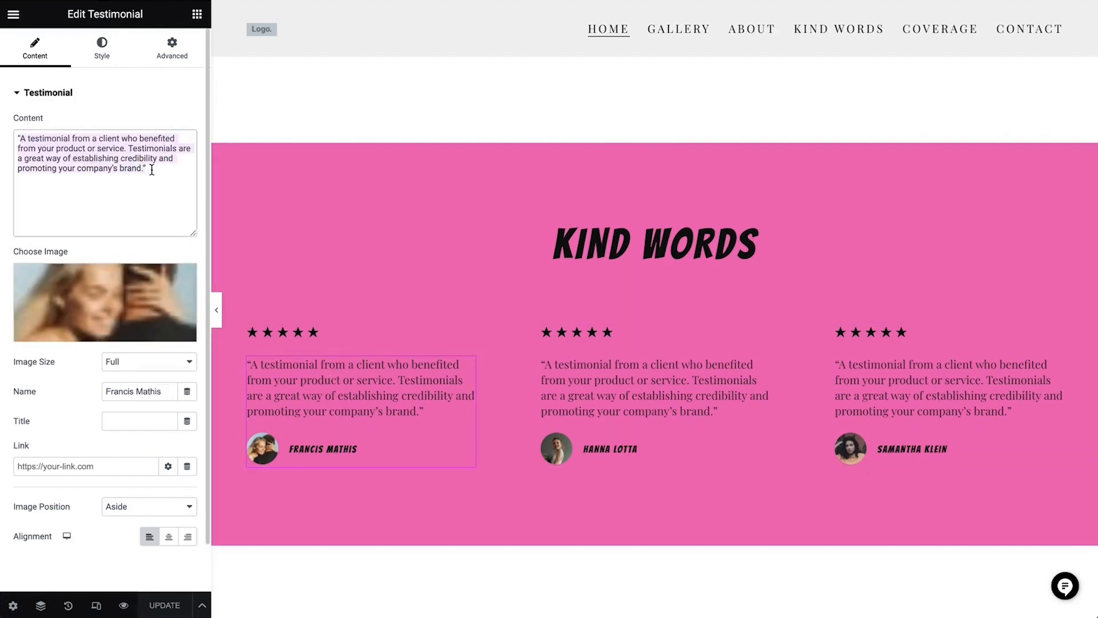
{"action": "type", "text": "\"Her expert guidance and support have been invaluable in helping me create a powerful and authentic personal brand. With her help, I’ve been able to refine my image and messaging to better align with my values and goals. \""}
{"action": "left_click", "coordinate": [128, 391]}
{"action": "key", "text": "ctrl+a"}
{"action": "type", "text": "Lena Rodric"}
Try other image positions and alignments, revert to left-aligned beside the name, and remove the photo
{"action": "left_click", "coordinate": [143, 320]}
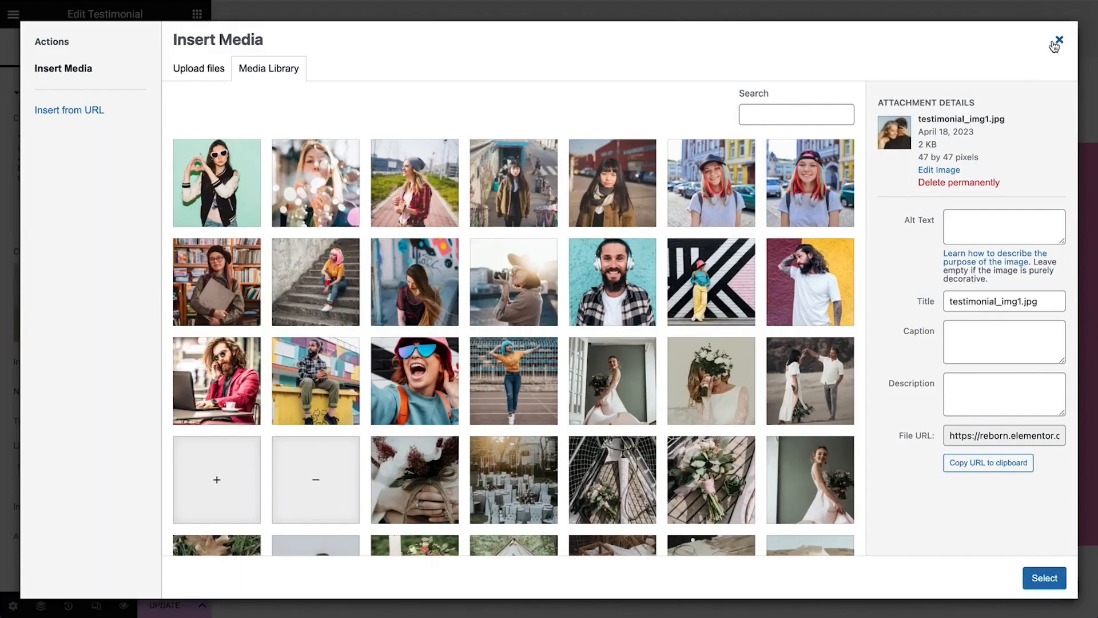
{"action": "left_click", "coordinate": [1056, 44]}
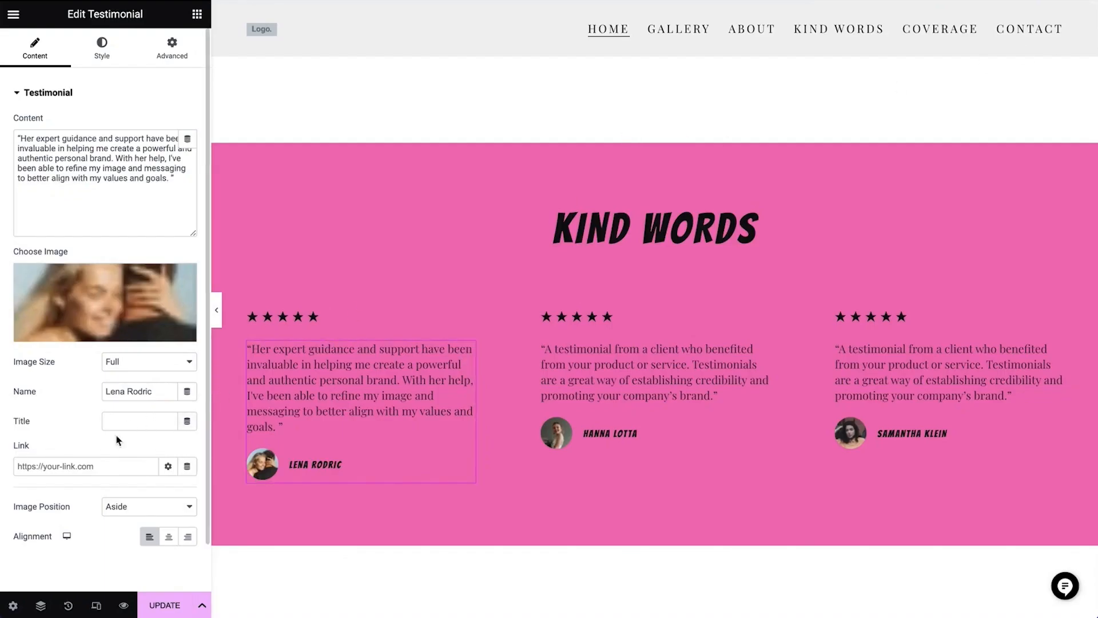
{"action": "left_click", "coordinate": [146, 513]}
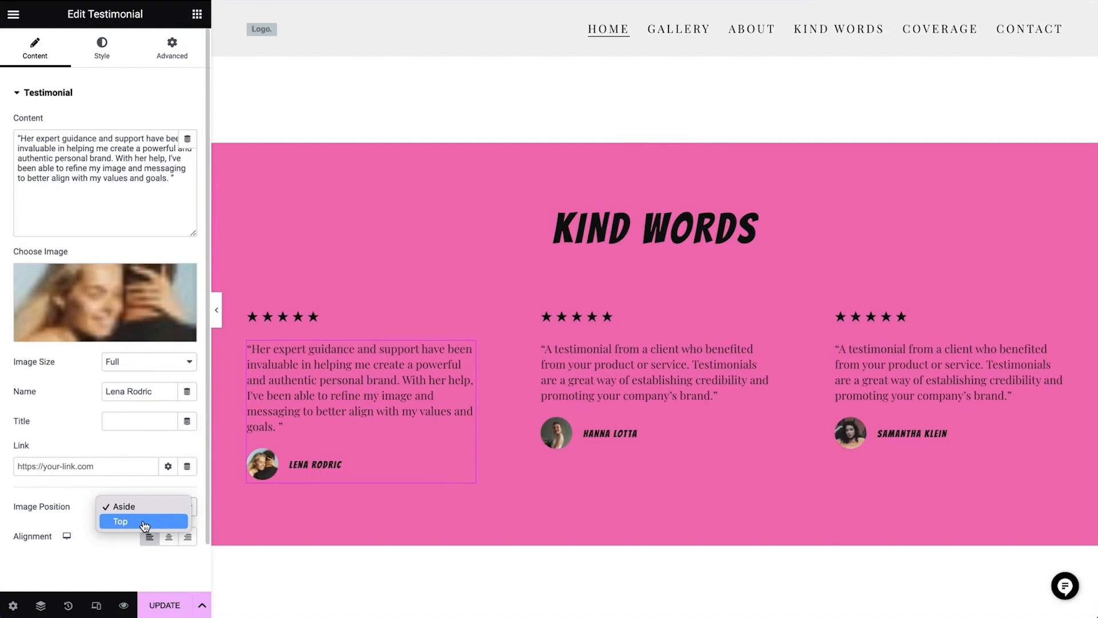
{"action": "left_click", "coordinate": [143, 520]}
{"action": "left_click", "coordinate": [145, 514]}
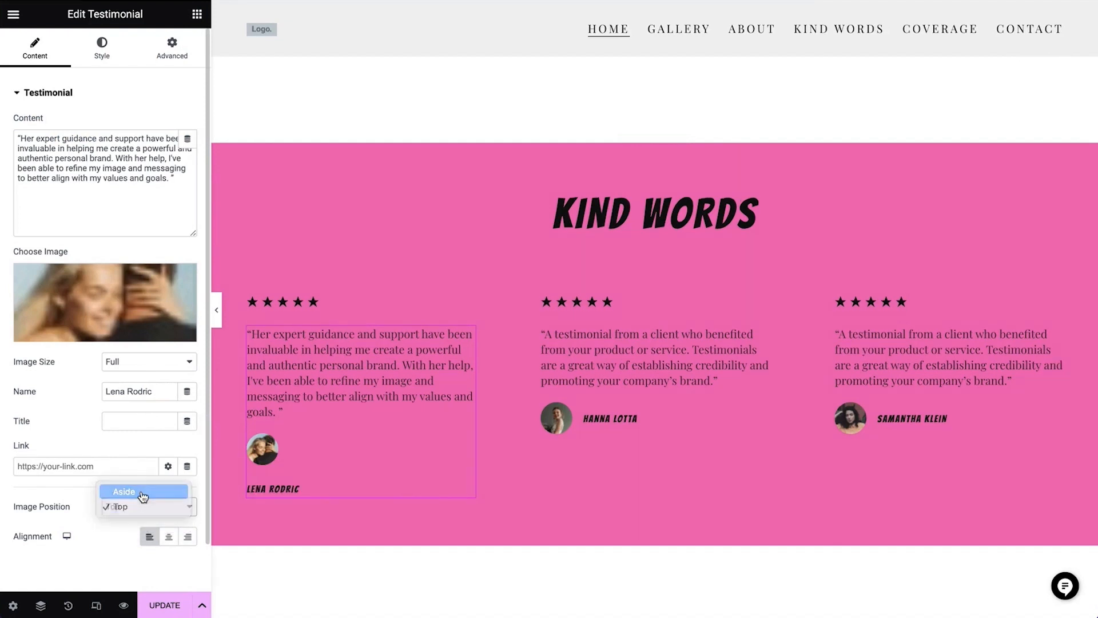
{"action": "left_click", "coordinate": [137, 490]}
{"action": "left_click", "coordinate": [169, 538]}
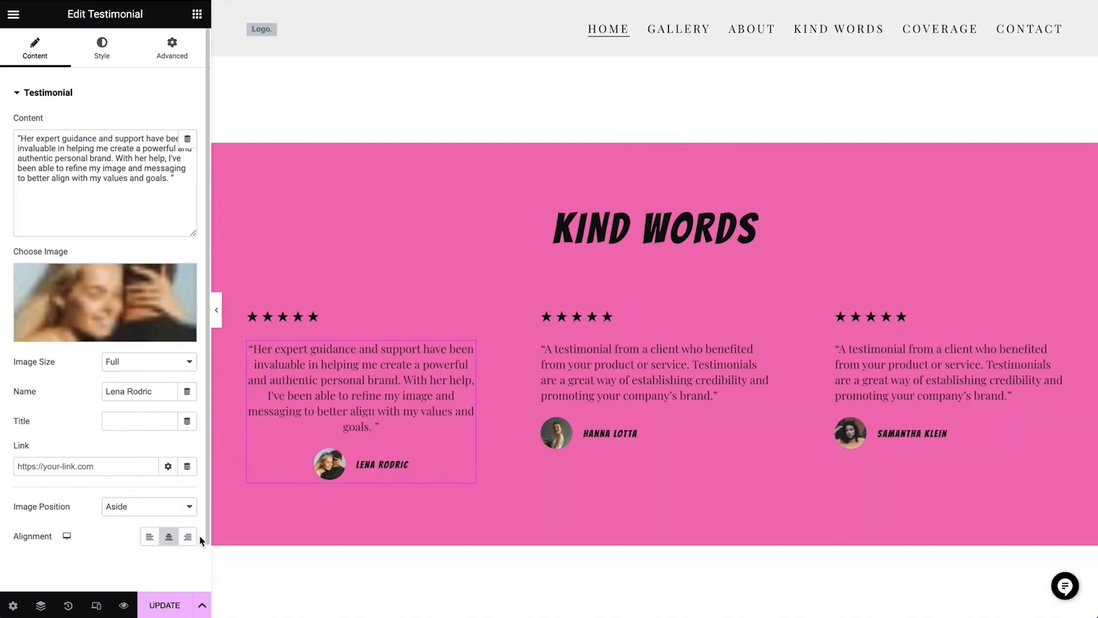
{"action": "left_click", "coordinate": [188, 536]}
{"action": "left_click", "coordinate": [150, 538]}
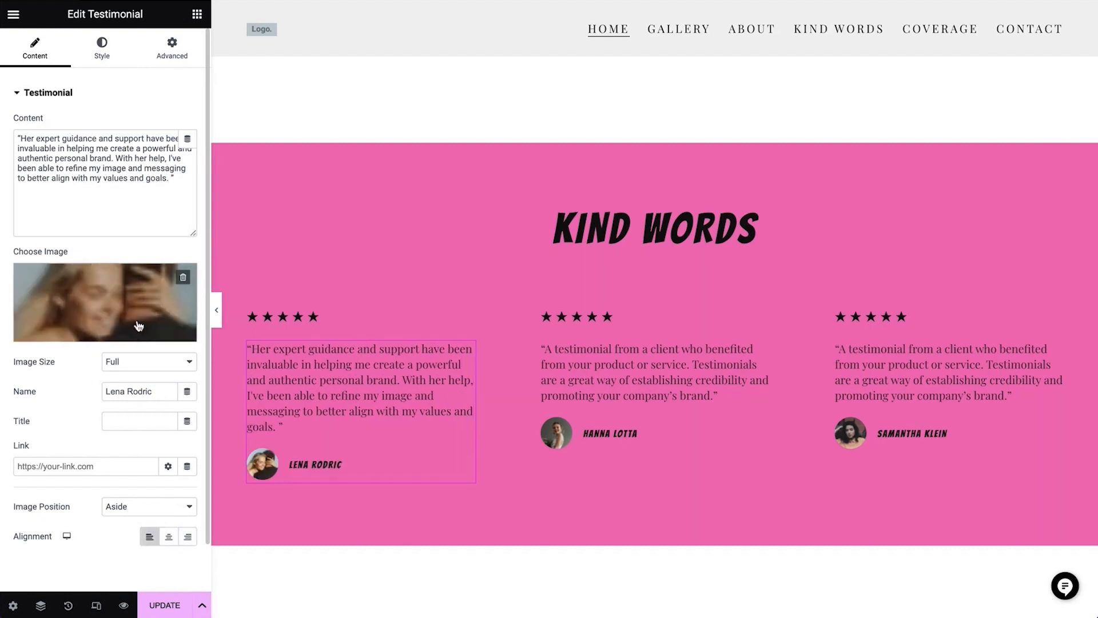
{"action": "left_click", "coordinate": [183, 279]}
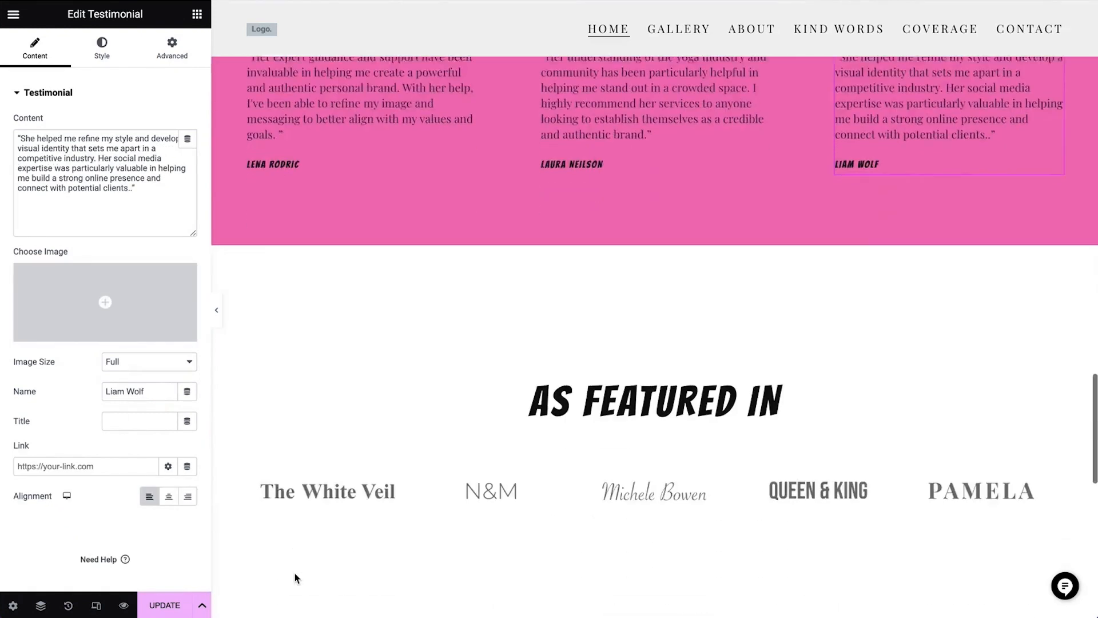
{"action": "scroll", "coordinate": [294, 572], "scroll_direction": "down", "scroll_amount": 2}
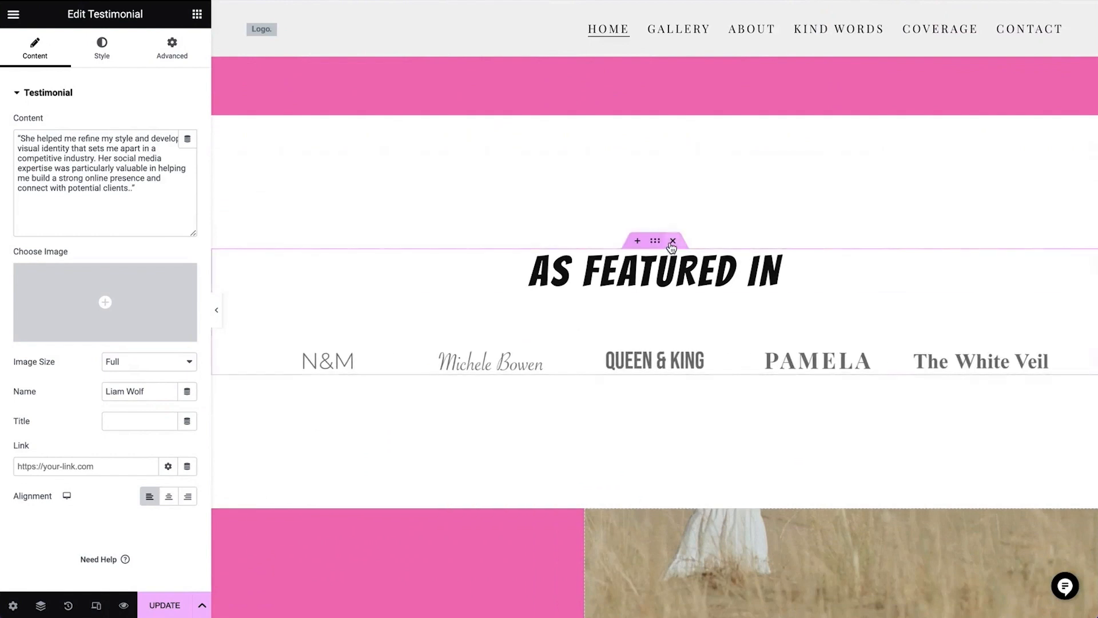
Delete the As Featured In section and put the new first name on the contact button
{"action": "left_click", "coordinate": [672, 241]}
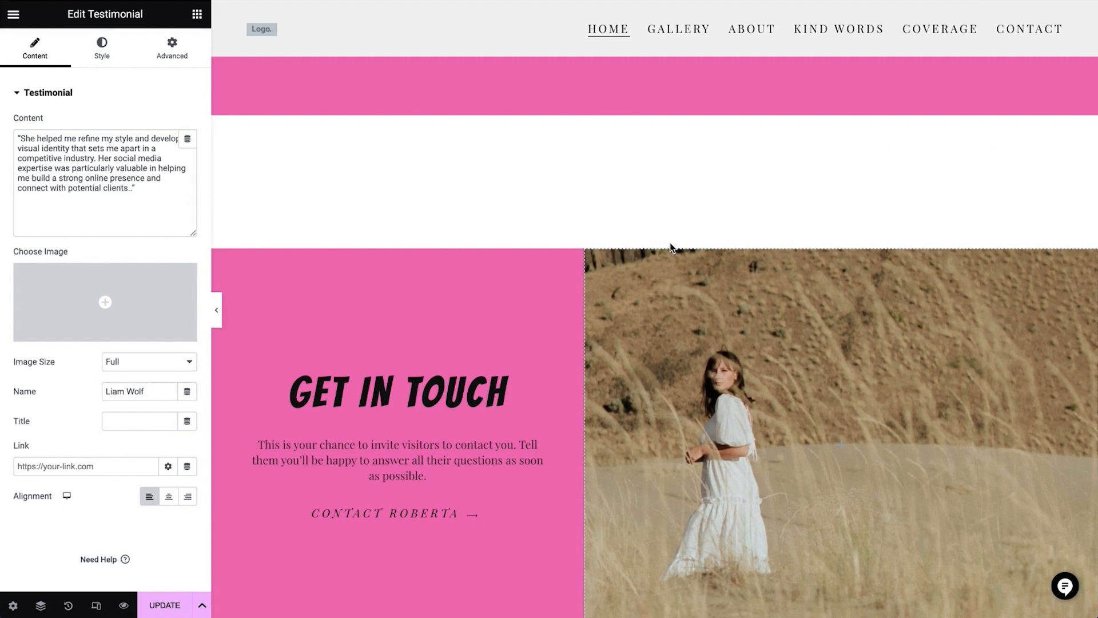
{"action": "scroll", "coordinate": [670, 242], "scroll_direction": "down", "scroll_amount": 2}
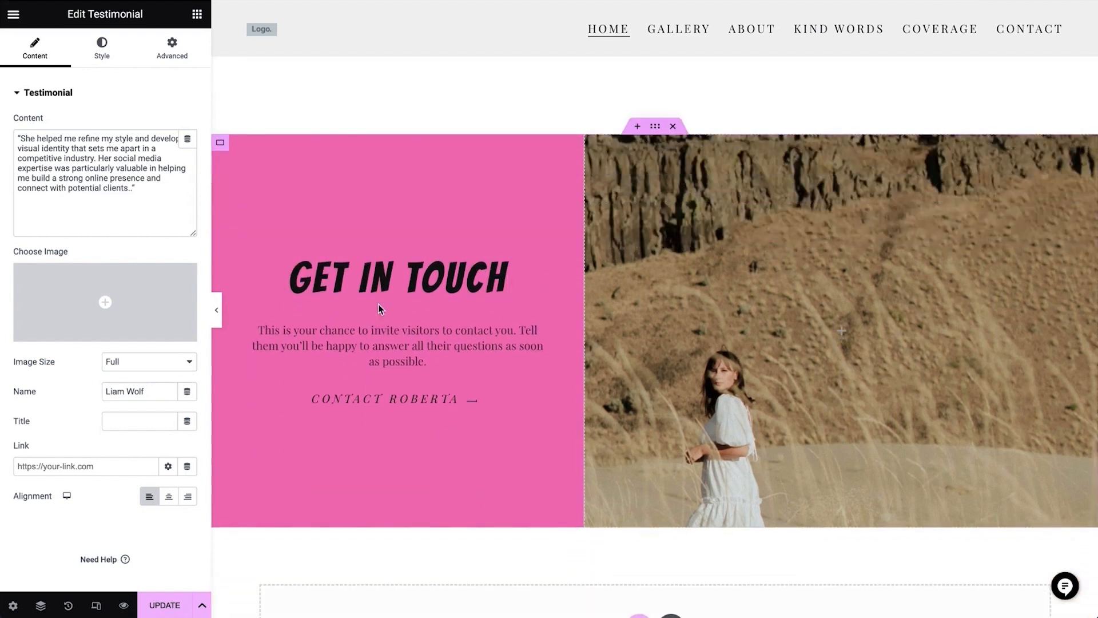
{"action": "left_click", "coordinate": [385, 406]}
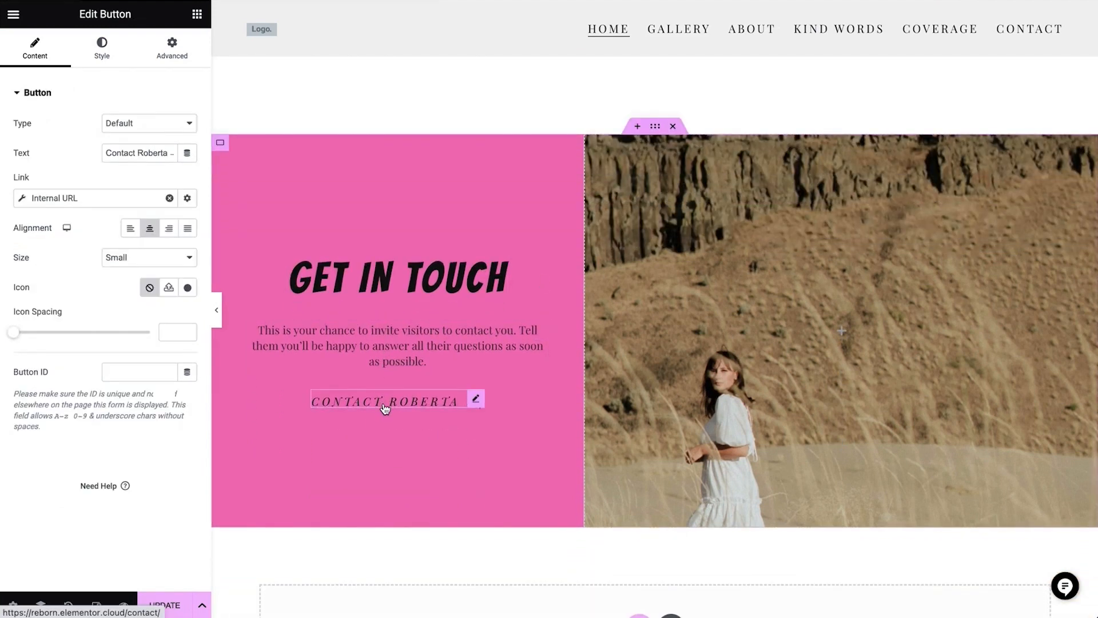
{"action": "double_click", "coordinate": [151, 152]}
{"action": "type", "text": "Zoe"}
Set the hipster varsity-jacket portrait as the Get in Touch column's background
{"action": "left_click", "coordinate": [595, 146]}
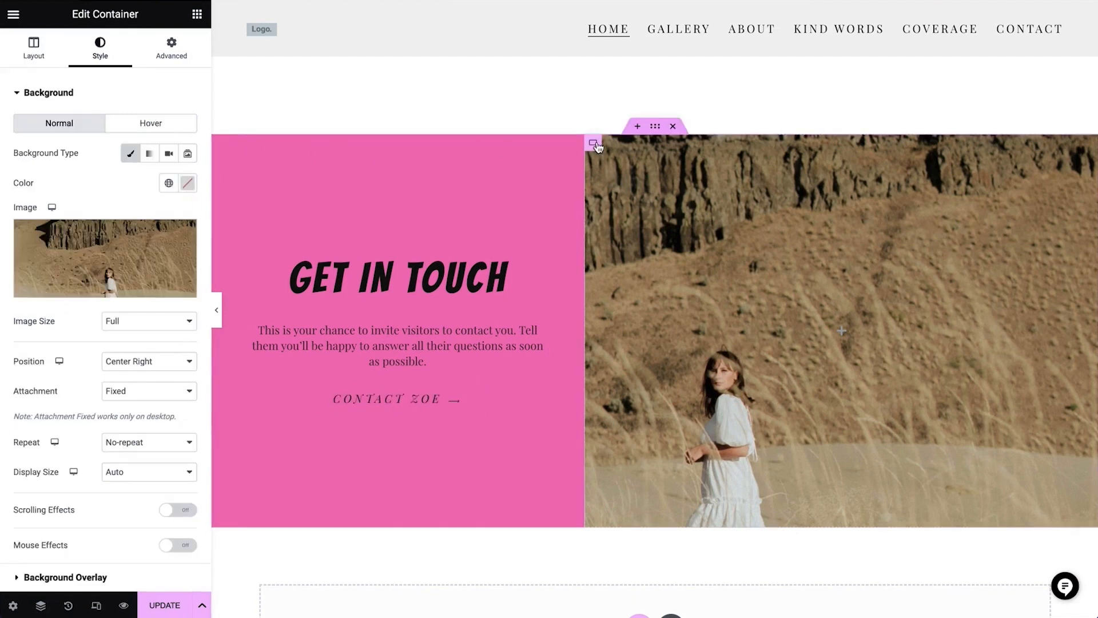
{"action": "left_click", "coordinate": [114, 257]}
{"action": "left_click", "coordinate": [218, 189]}
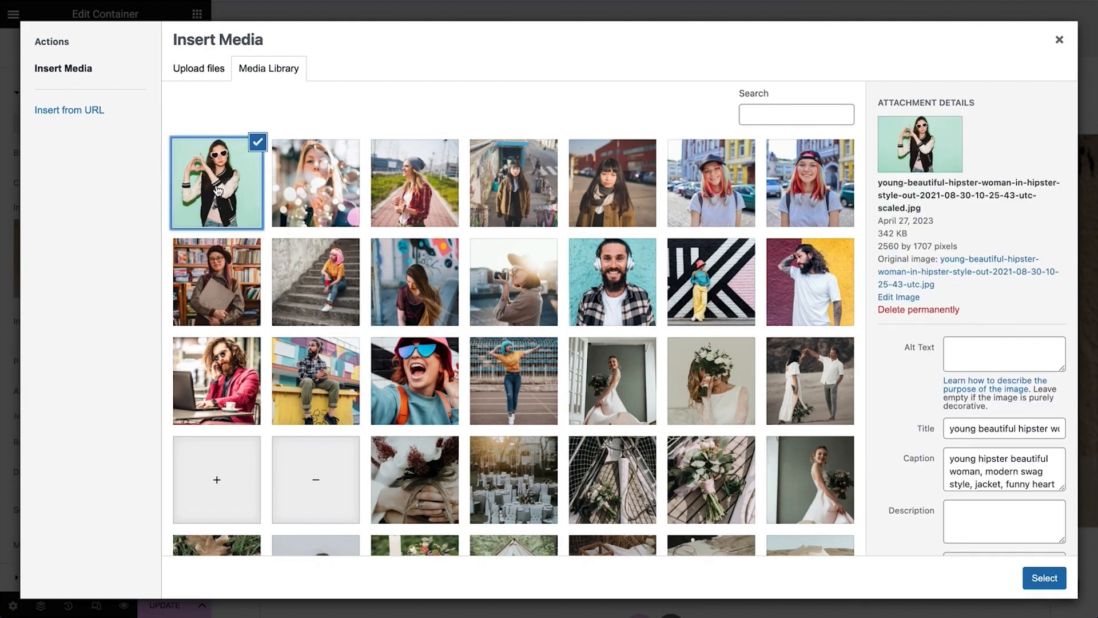
{"action": "left_click", "coordinate": [1044, 578]}
{"action": "scroll", "coordinate": [612, 70], "scroll_direction": "up", "scroll_amount": 15}
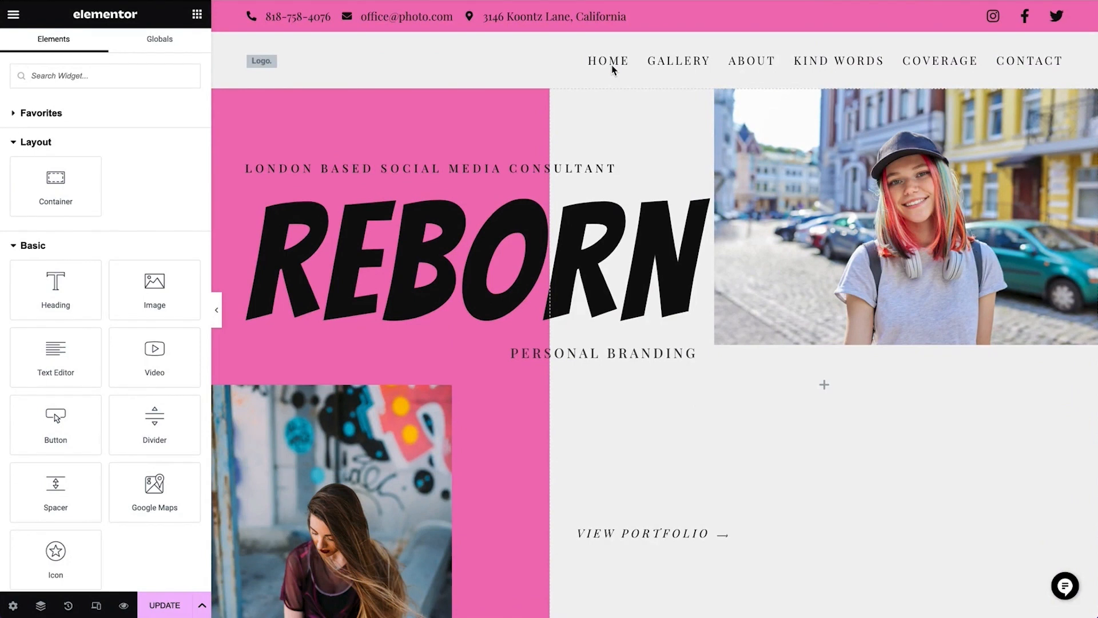
Go through Theme Builder to the Header card and open the Header template in the editor
{"action": "mouse_move", "coordinate": [661, 17]}
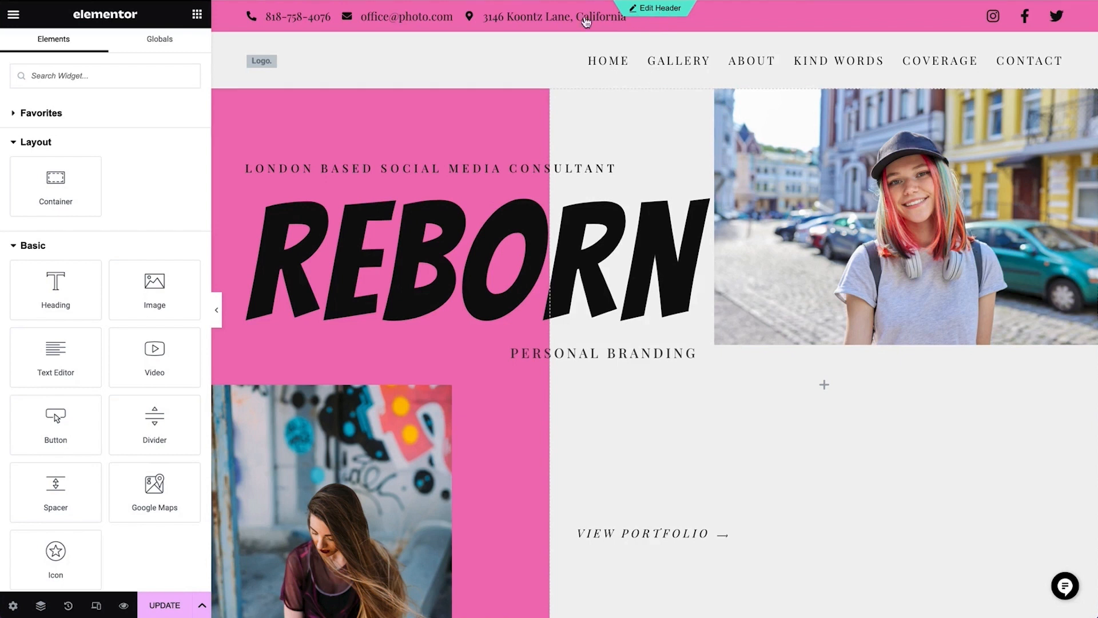
{"action": "left_click", "coordinate": [14, 14]}
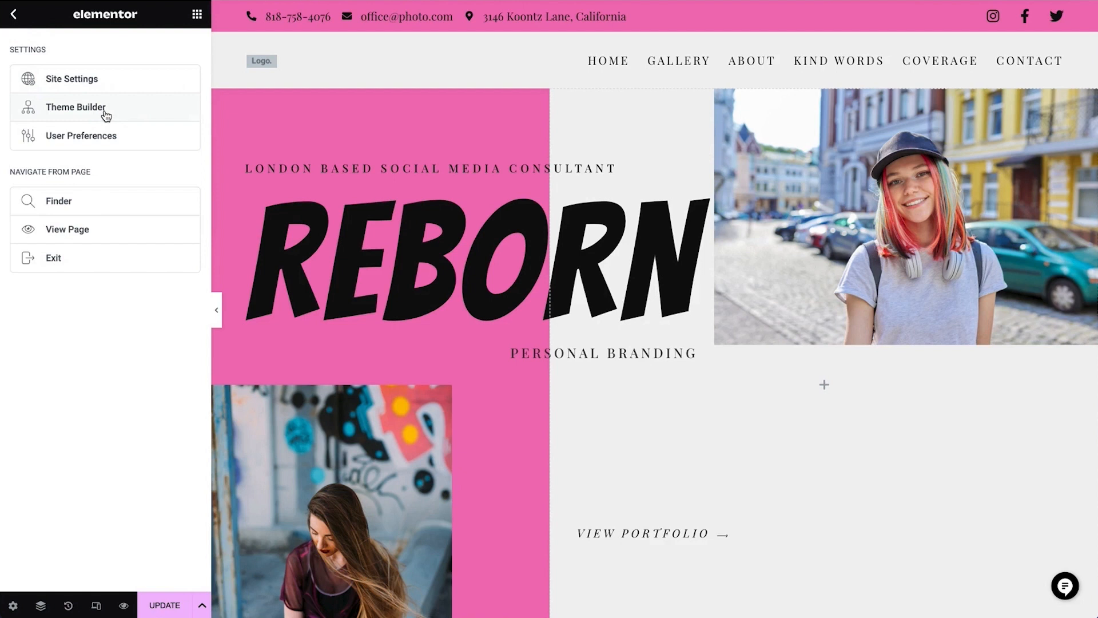
{"action": "left_click", "coordinate": [75, 108]}
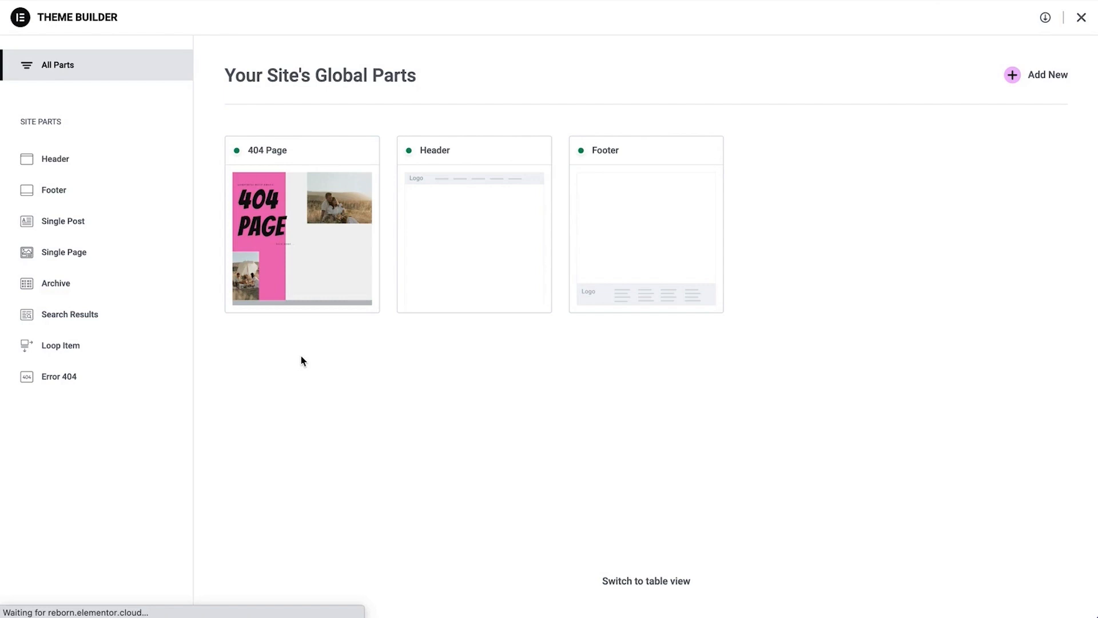
{"action": "mouse_move", "coordinate": [289, 257]}
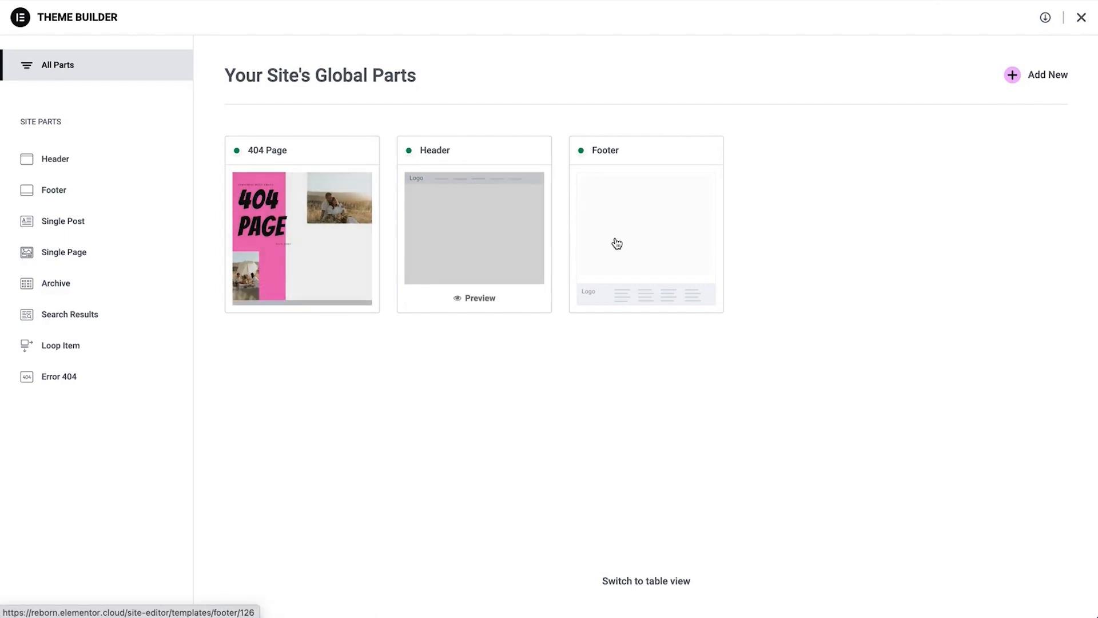
{"action": "mouse_move", "coordinate": [660, 238]}
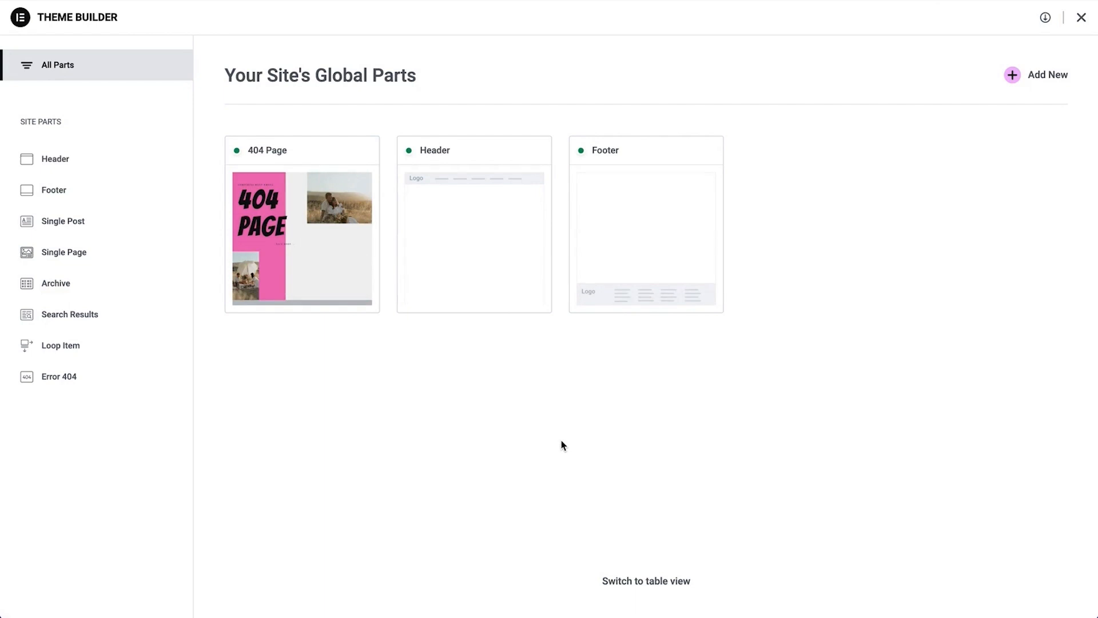
{"action": "left_click", "coordinate": [479, 256]}
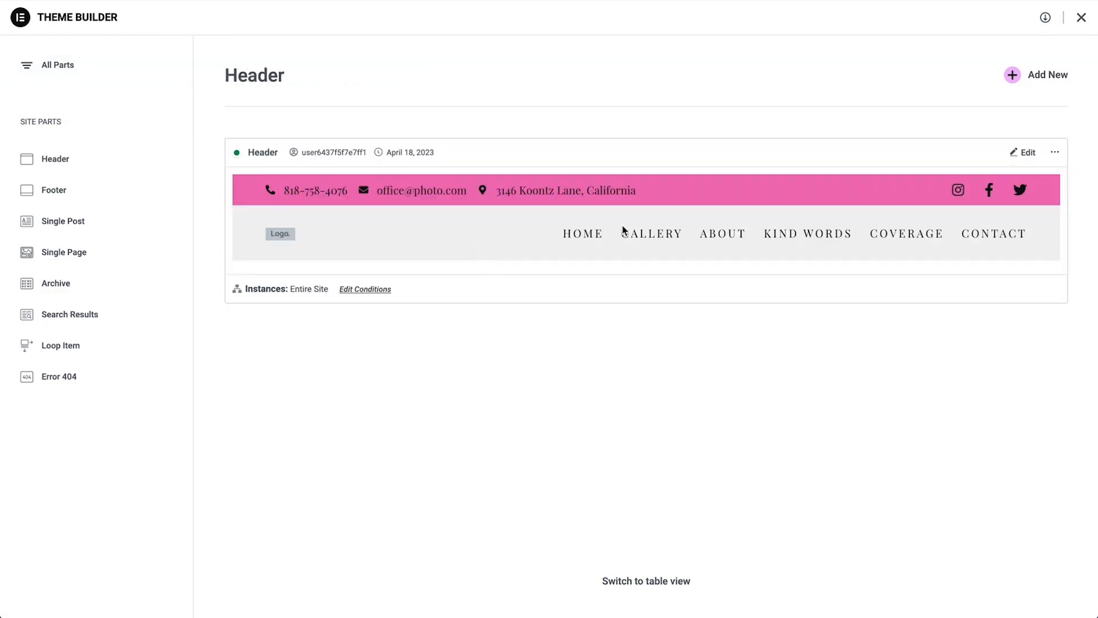
{"action": "left_click", "coordinate": [1023, 152]}
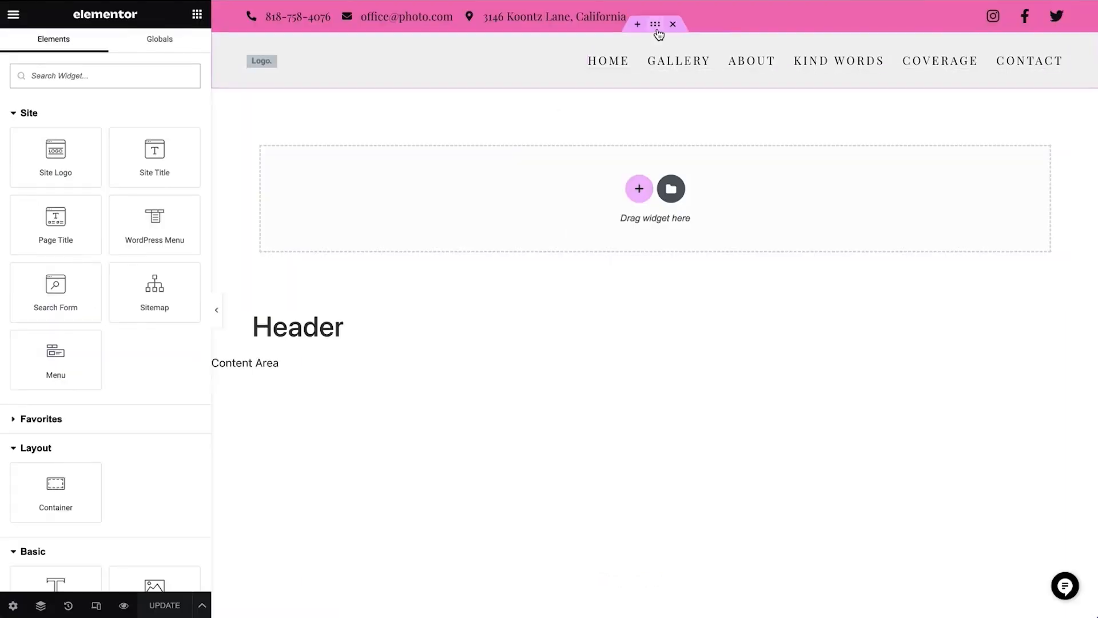
Give the top header container a Solid border in the Black Element global colour
{"action": "left_click", "coordinate": [655, 26]}
{"action": "left_click", "coordinate": [99, 55]}
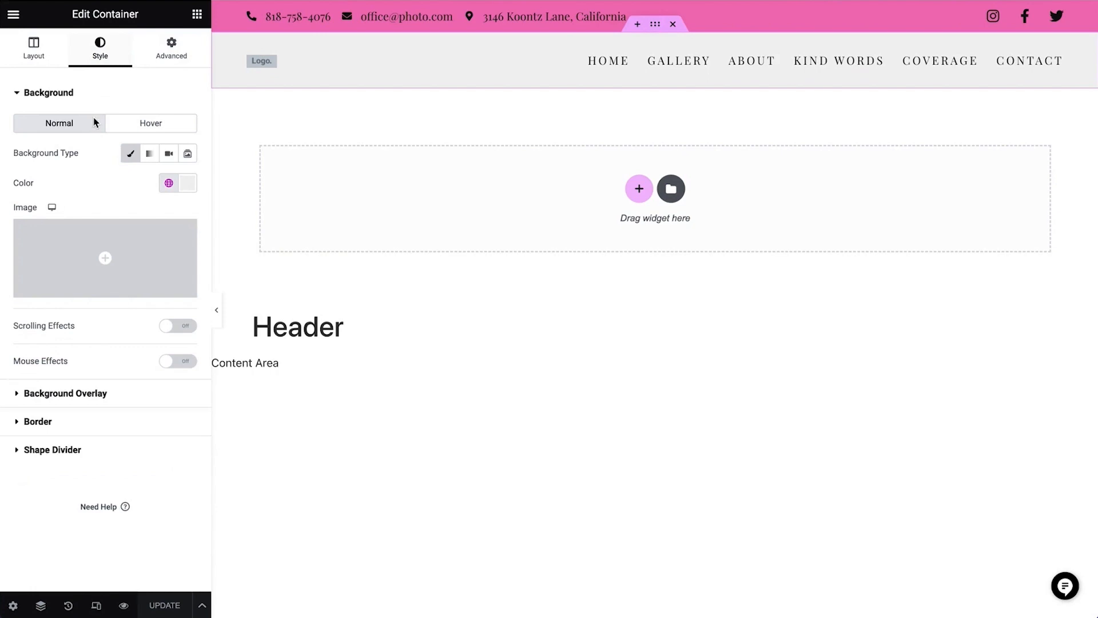
{"action": "left_click", "coordinate": [126, 423]}
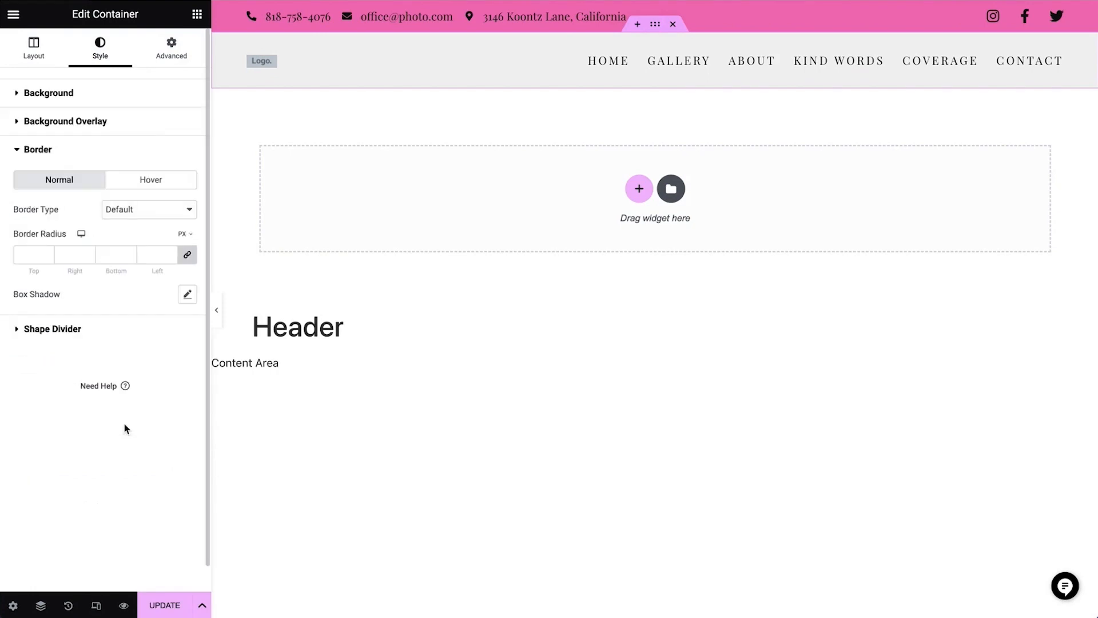
{"action": "left_click", "coordinate": [137, 209]}
{"action": "left_click", "coordinate": [151, 243]}
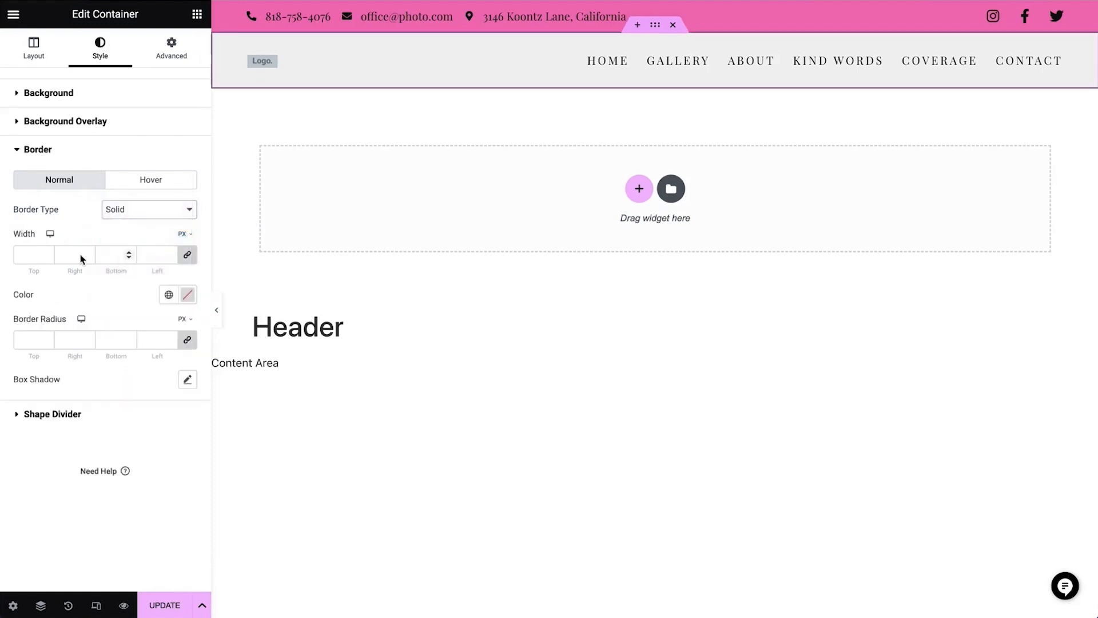
{"action": "left_click", "coordinate": [170, 297]}
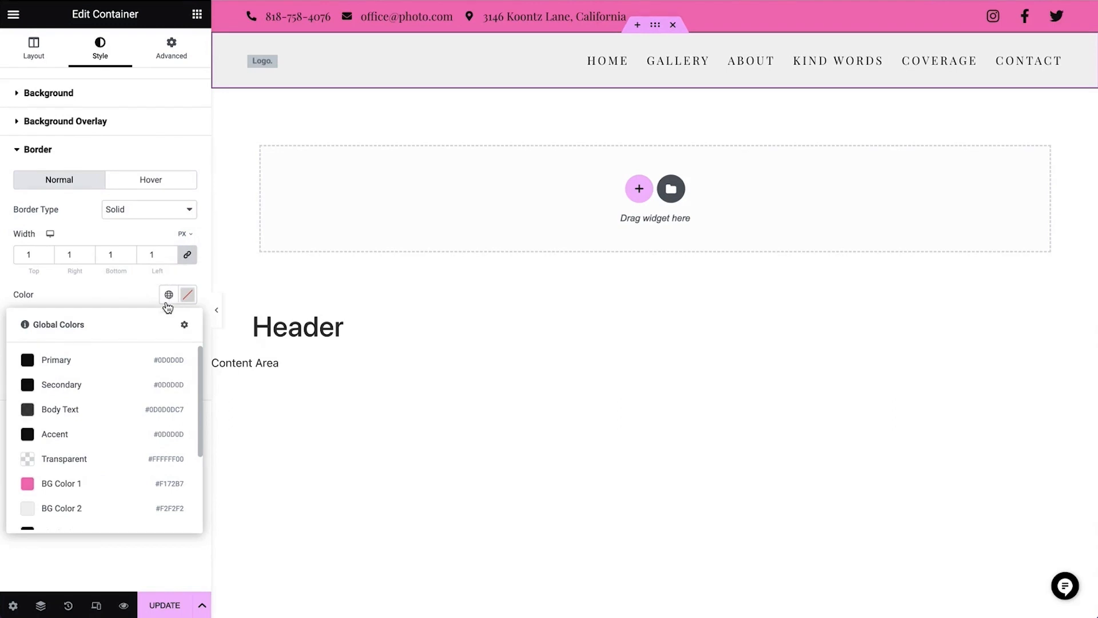
{"action": "scroll", "coordinate": [97, 452], "scroll_direction": "down", "scroll_amount": 2}
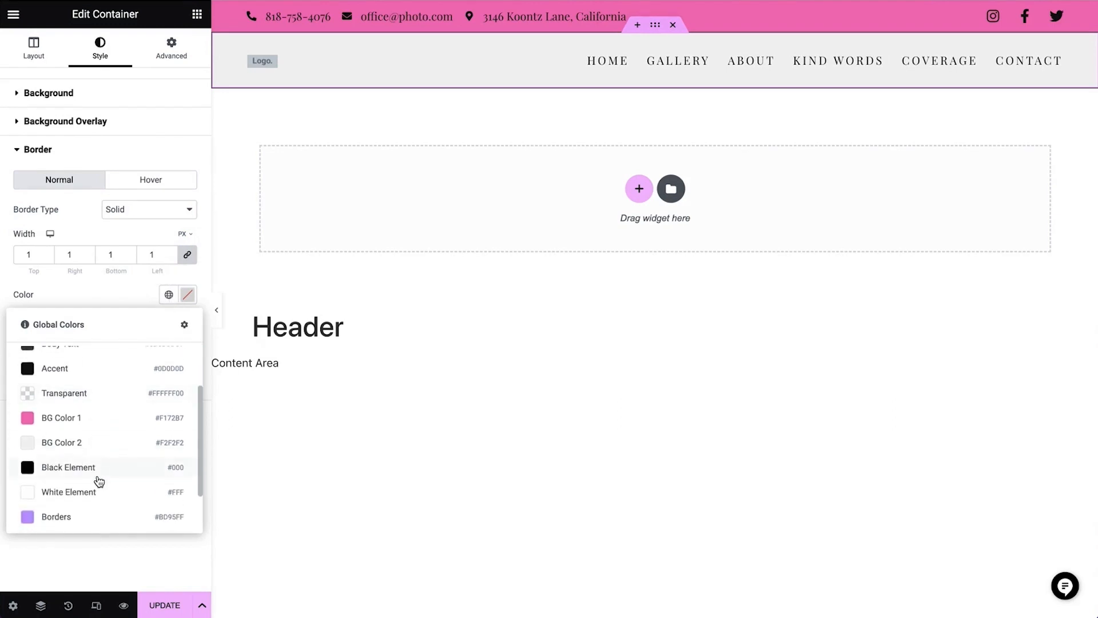
{"action": "left_click", "coordinate": [99, 476]}
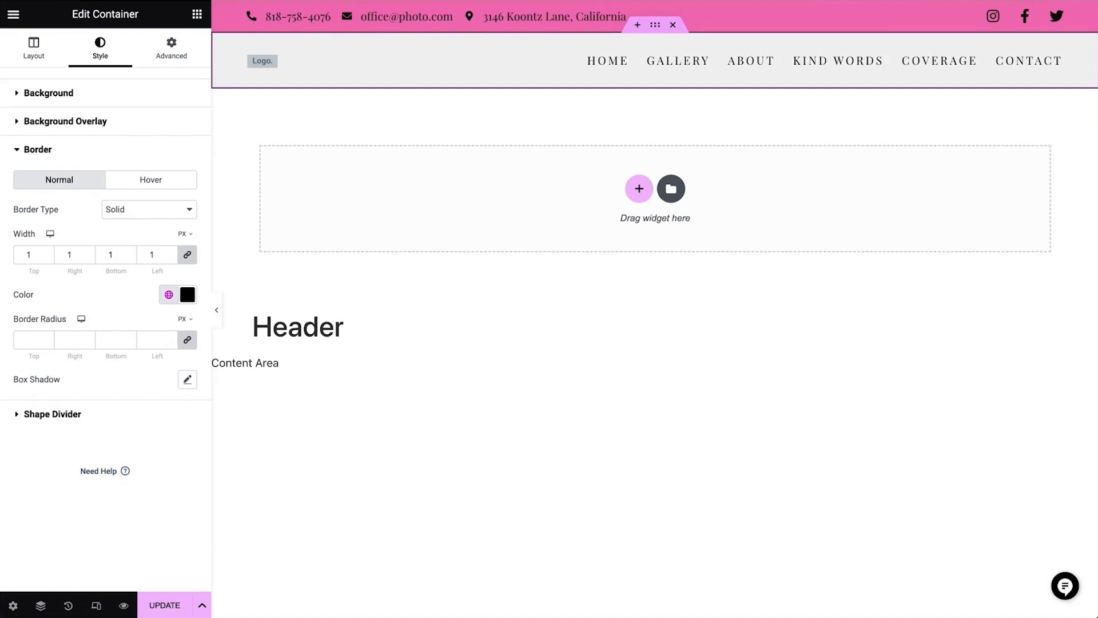
{"action": "left_click", "coordinate": [452, 17]}
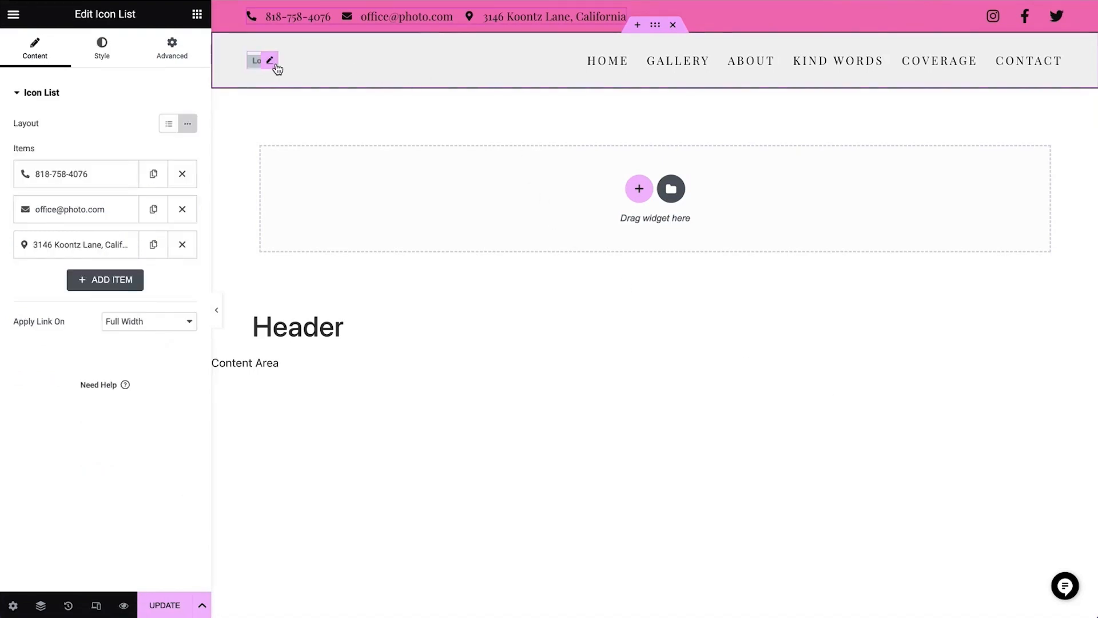
Reach the Site Identity page of Elementor's Site Settings through the editor menu
{"action": "left_click", "coordinate": [275, 64]}
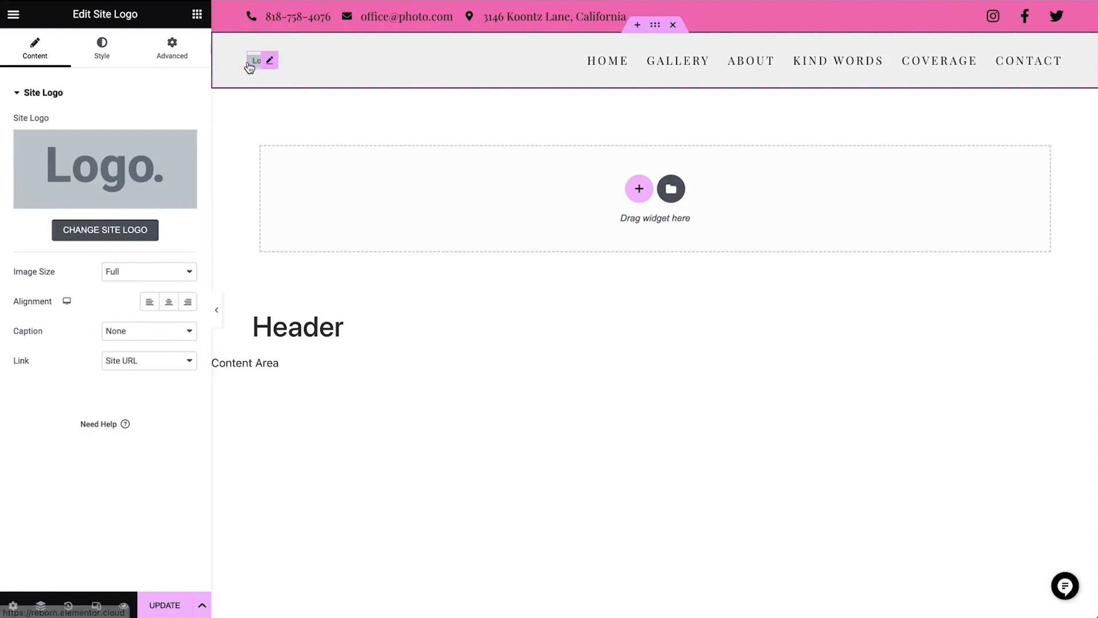
{"action": "left_click", "coordinate": [93, 232]}
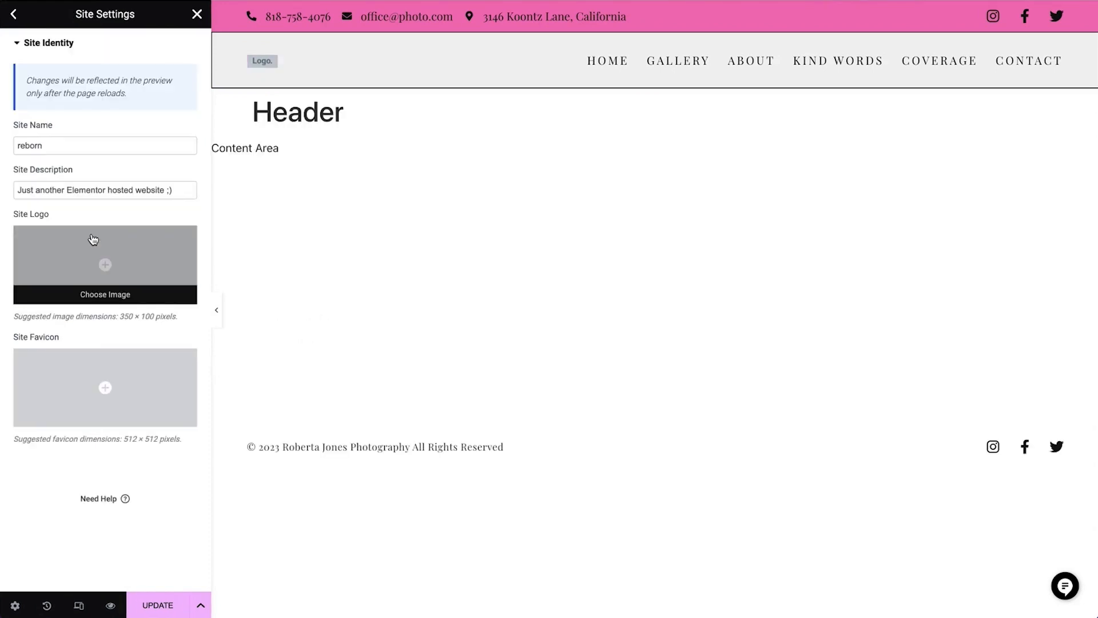
{"action": "left_click", "coordinate": [197, 15]}
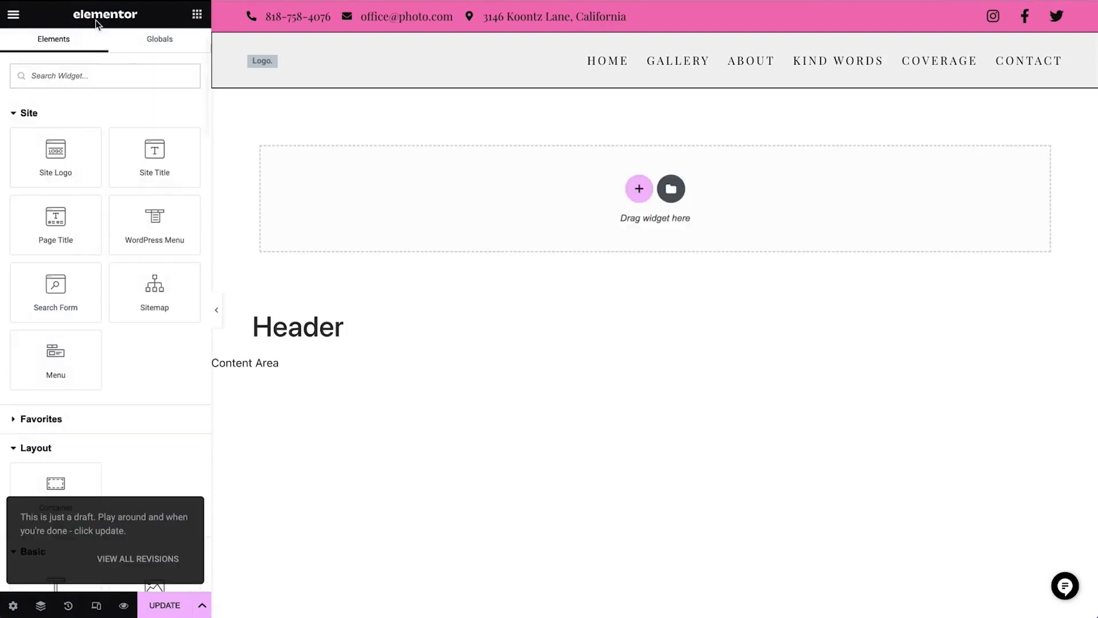
{"action": "left_click", "coordinate": [14, 15]}
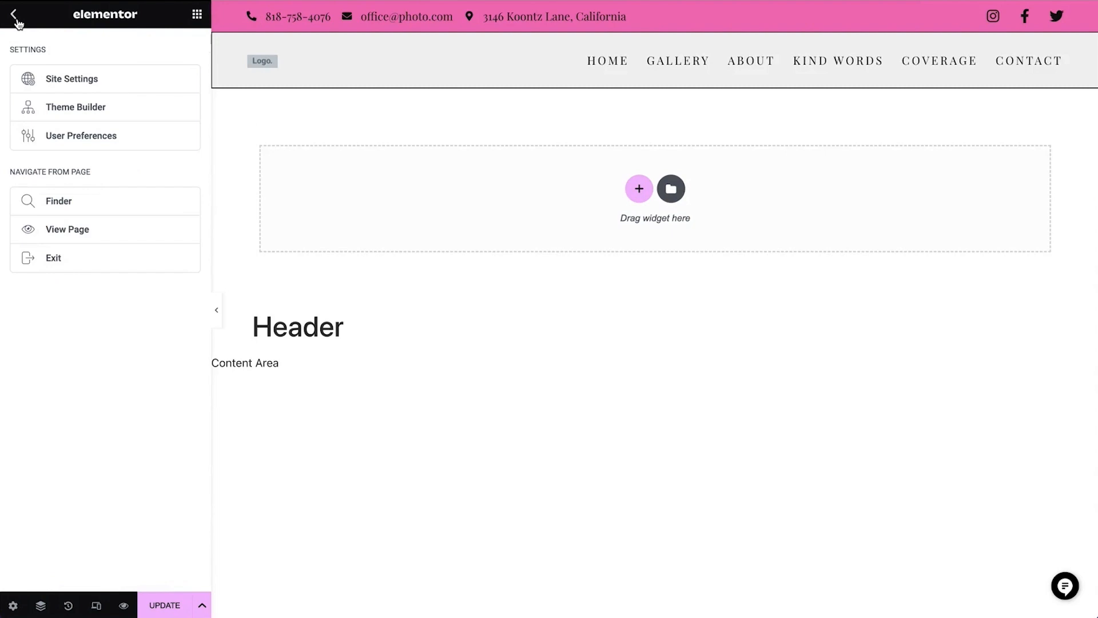
{"action": "left_click", "coordinate": [86, 86]}
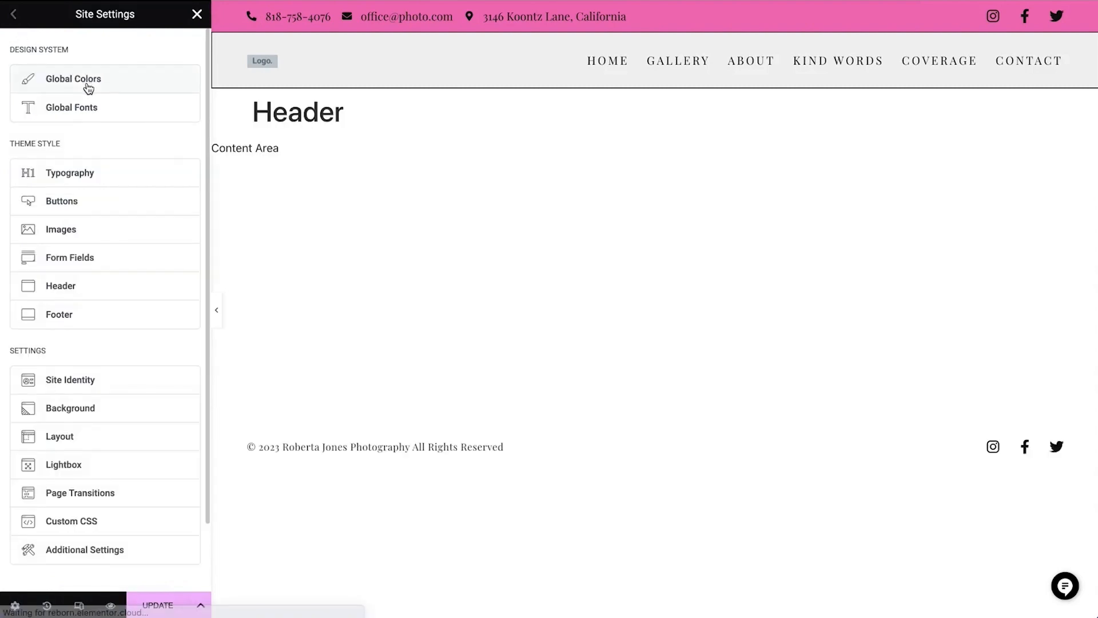
{"action": "left_click", "coordinate": [80, 387]}
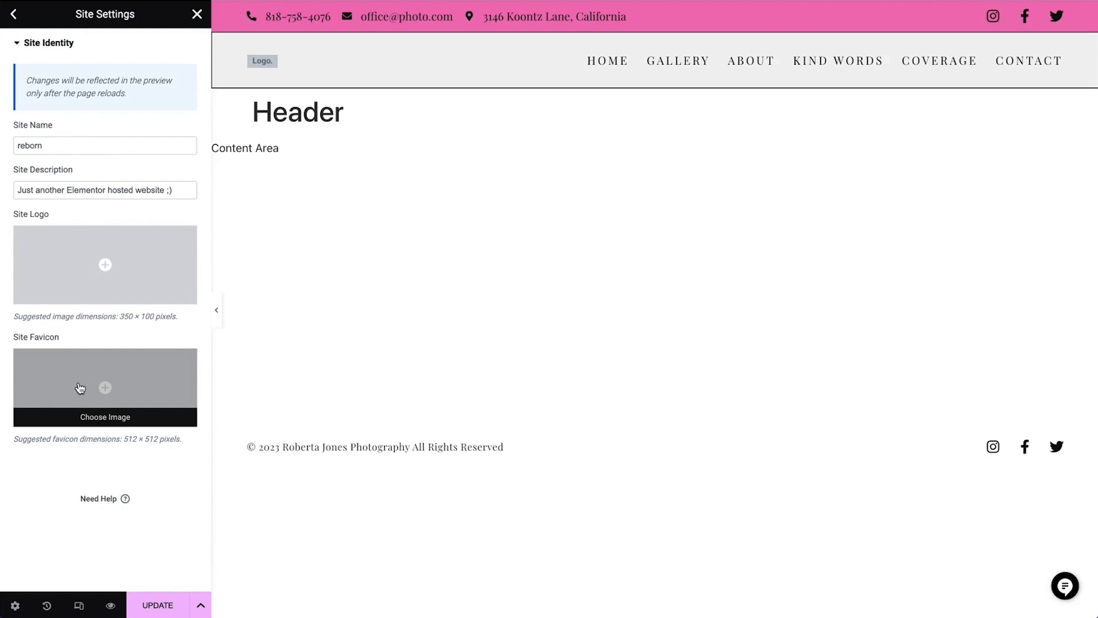
Set script-lettering as-deatured-in-logo3.svg from the Media Library as site logo and save
{"action": "left_click", "coordinate": [125, 259]}
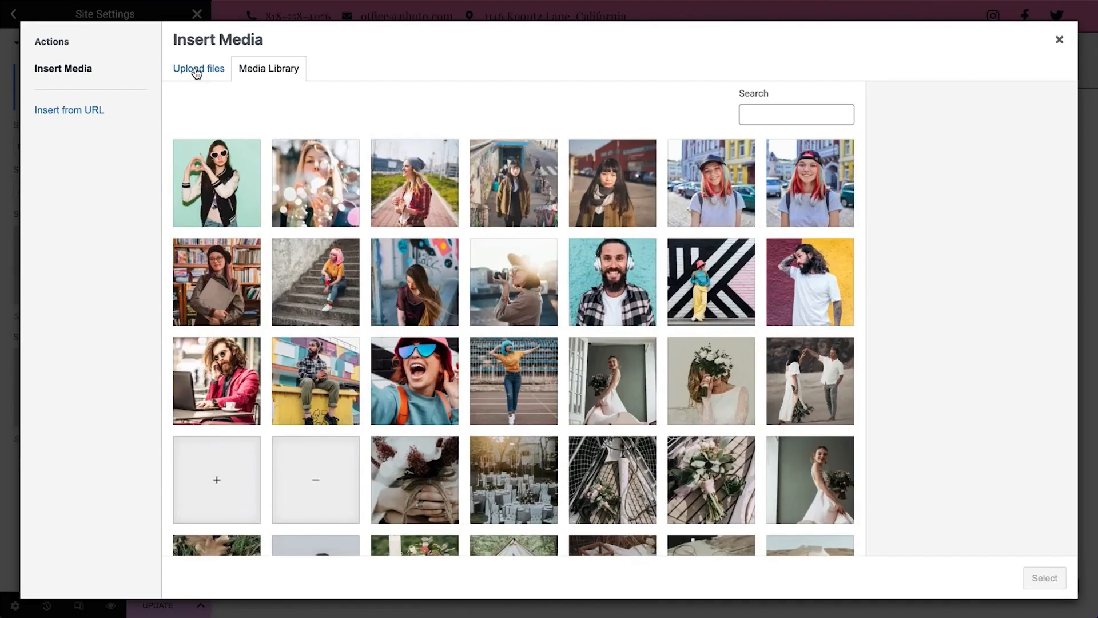
{"action": "left_click", "coordinate": [196, 71]}
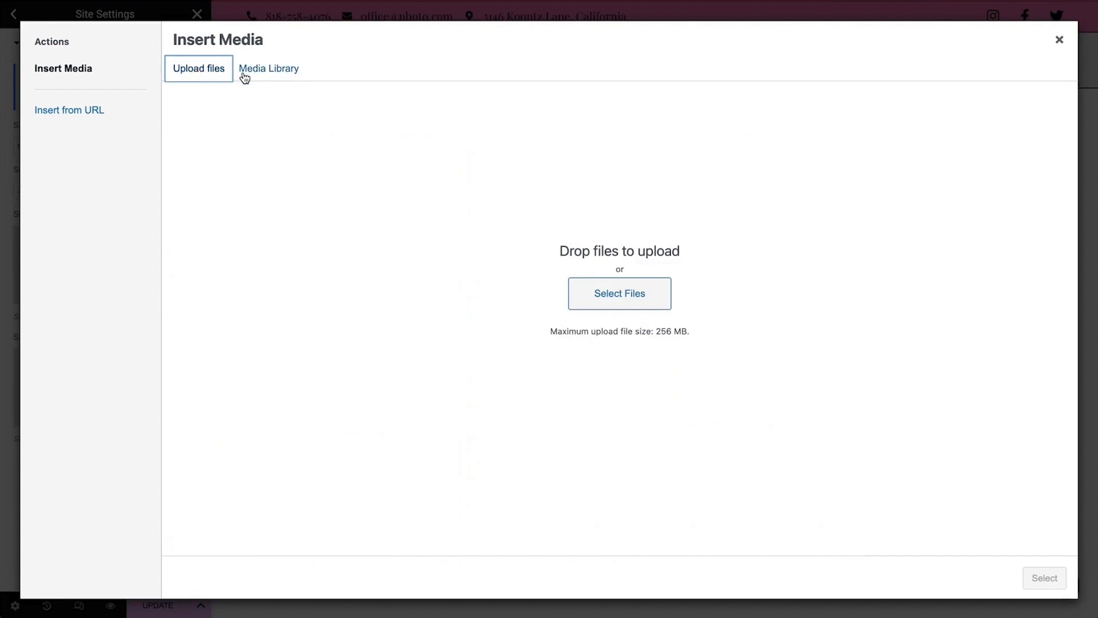
{"action": "left_click", "coordinate": [272, 72]}
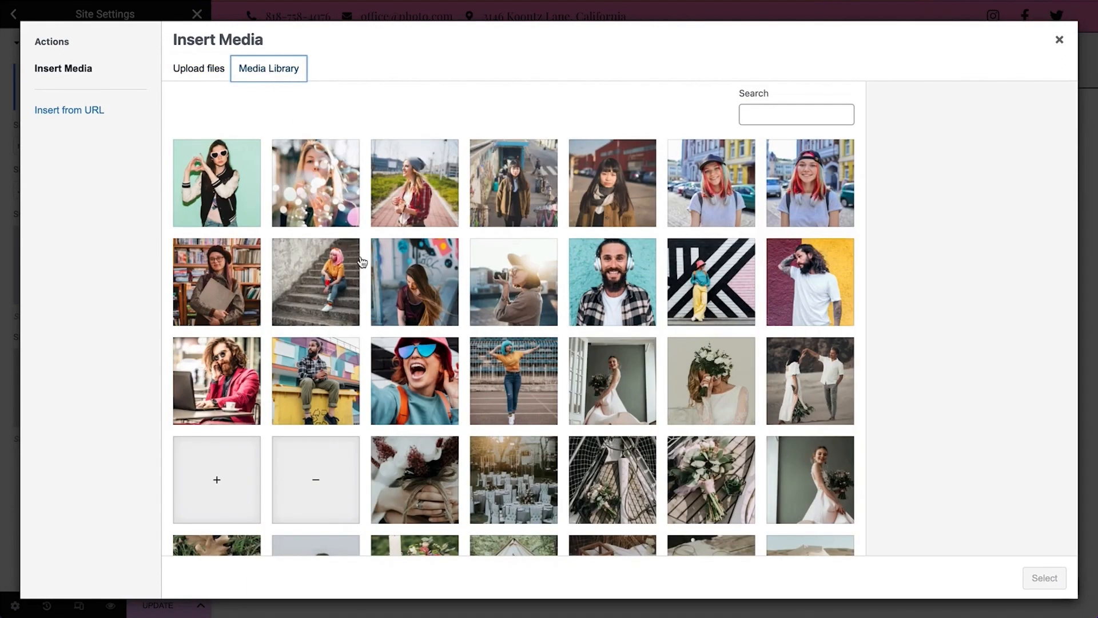
{"action": "scroll", "coordinate": [548, 420], "scroll_direction": "down", "scroll_amount": 10}
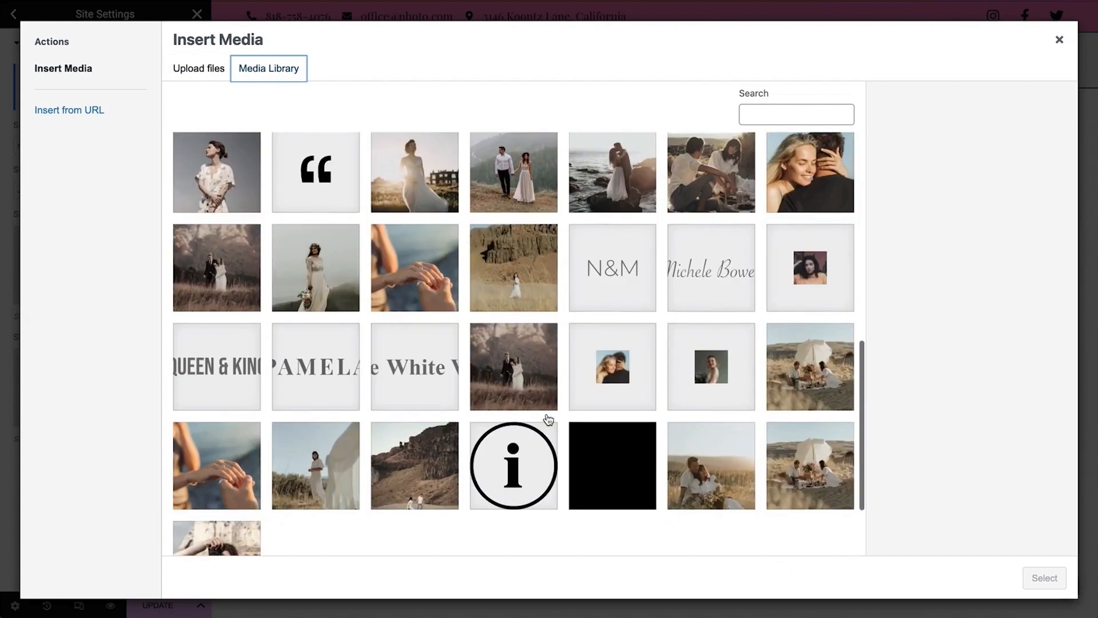
{"action": "left_click", "coordinate": [691, 280]}
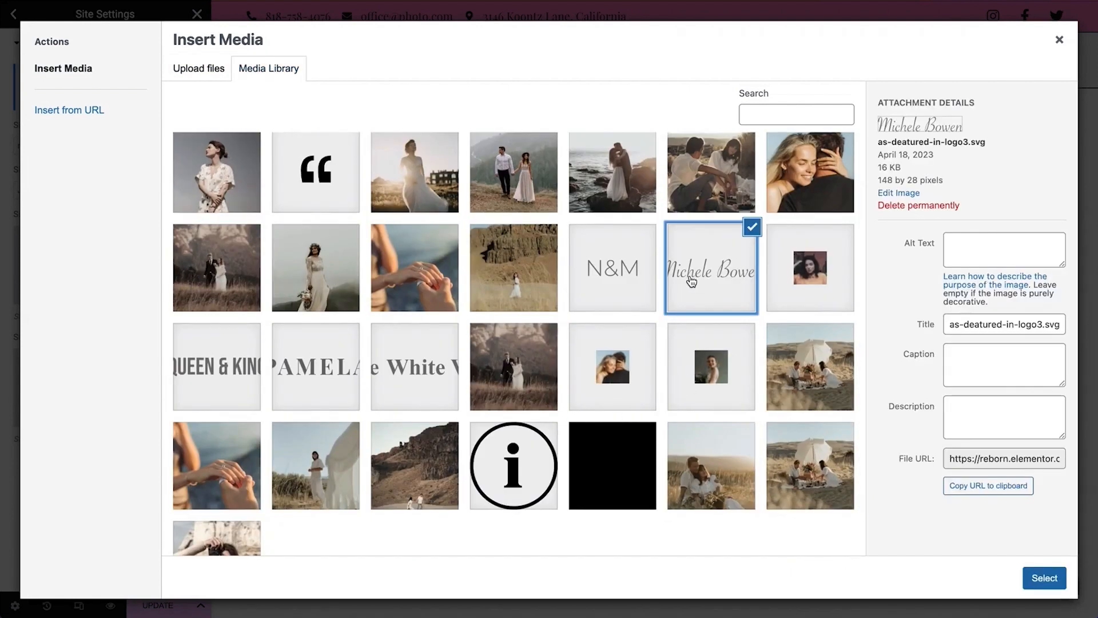
{"action": "left_click", "coordinate": [1044, 578]}
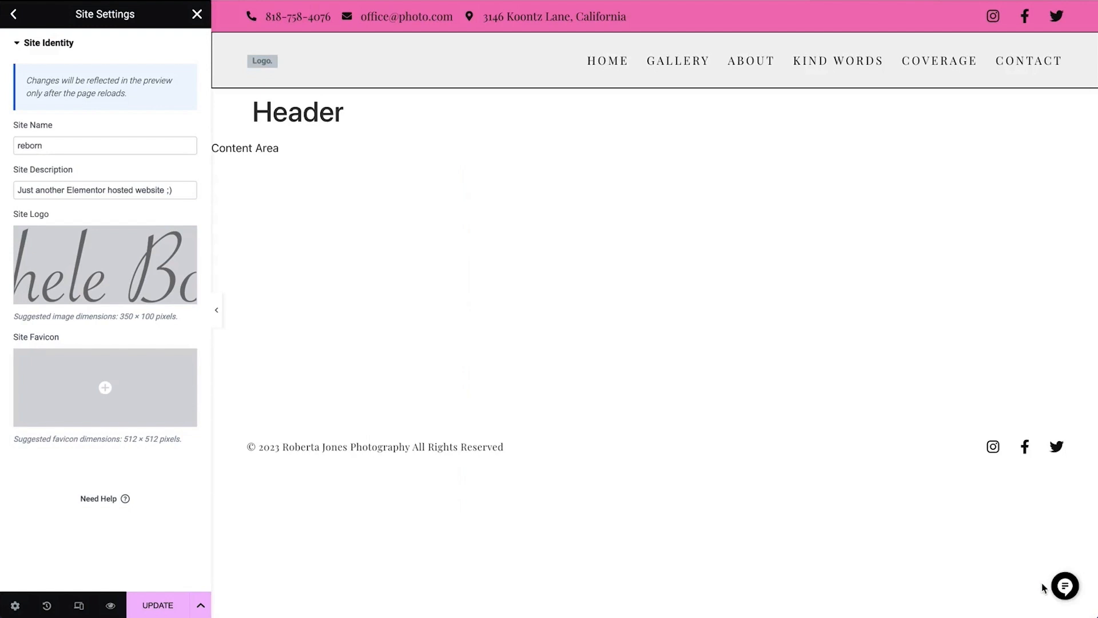
{"action": "mouse_move", "coordinate": [79, 366]}
{"action": "left_click", "coordinate": [165, 604]}
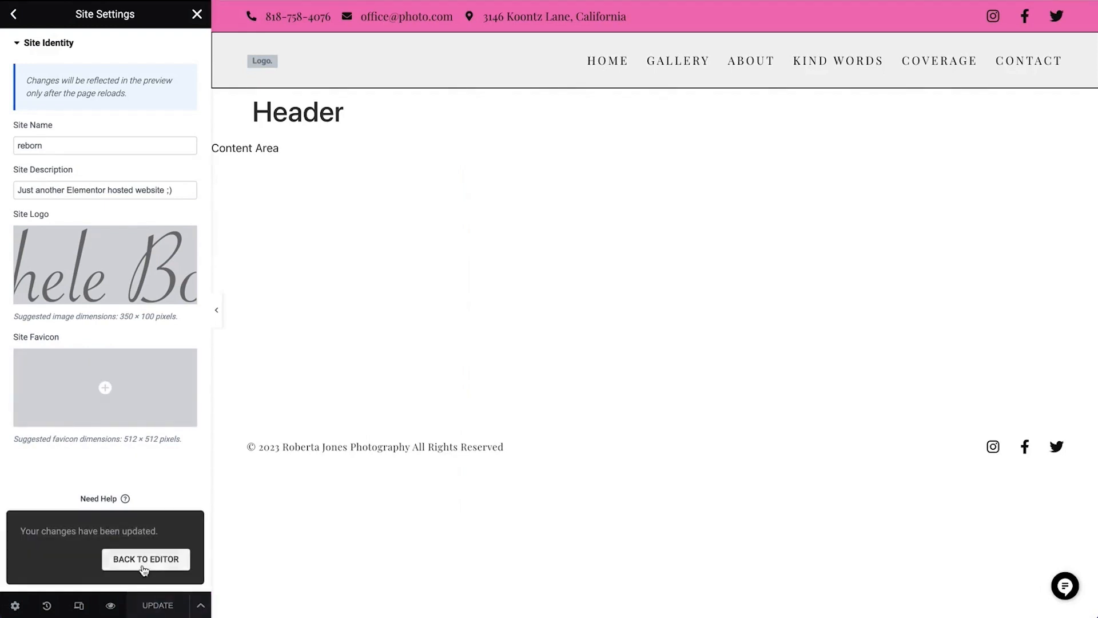
{"action": "left_click", "coordinate": [143, 558]}
Delete the old logo image from the header
{"action": "mouse_move", "coordinate": [266, 64]}
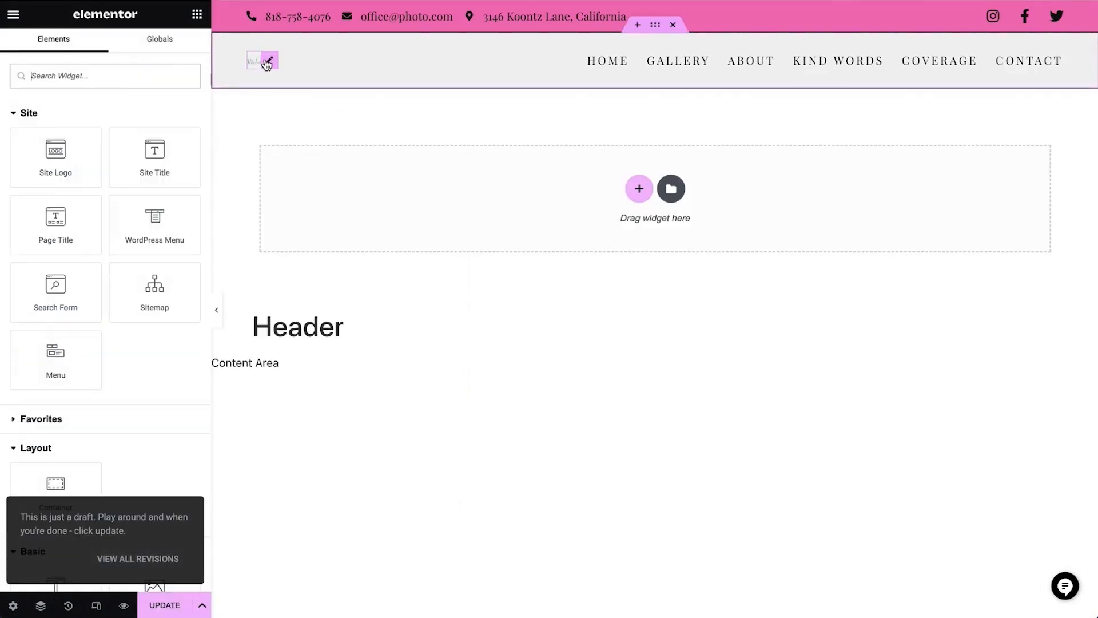
{"action": "left_click", "coordinate": [267, 61]}
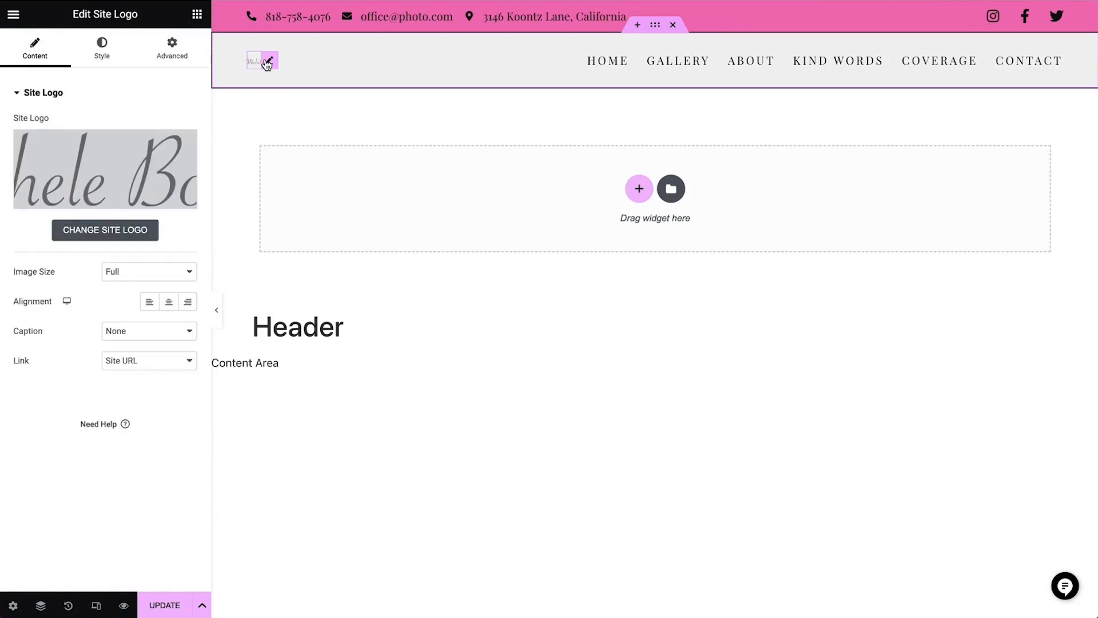
{"action": "left_click", "coordinate": [102, 47]}
{"action": "left_click_drag", "start_coordinate": [20, 142], "coordinate": [49, 144]}
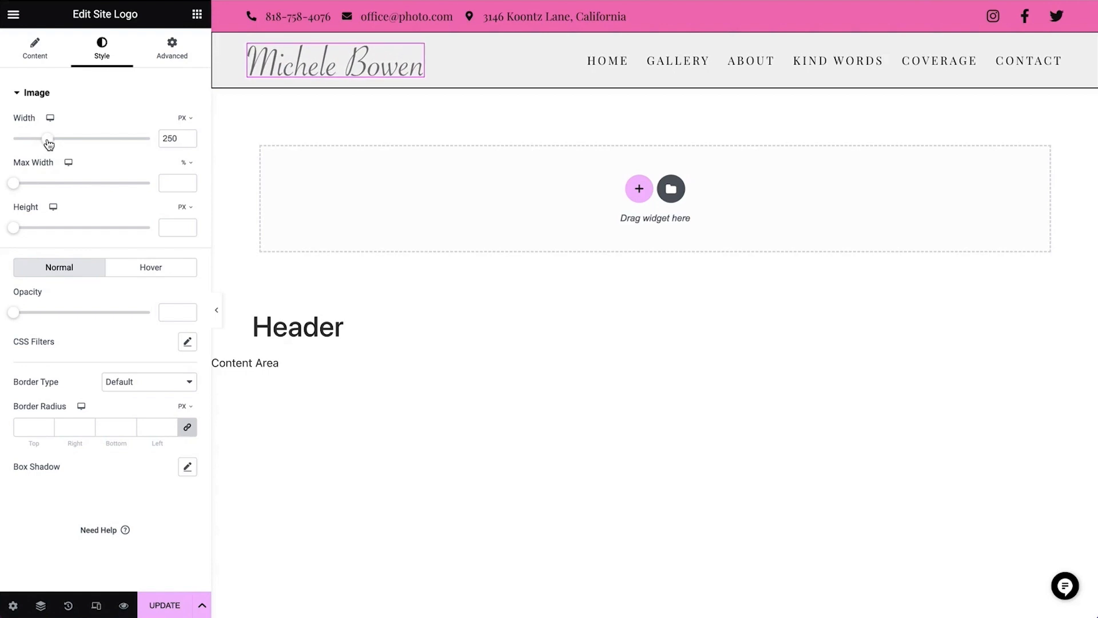
{"action": "right_click", "coordinate": [326, 69]}
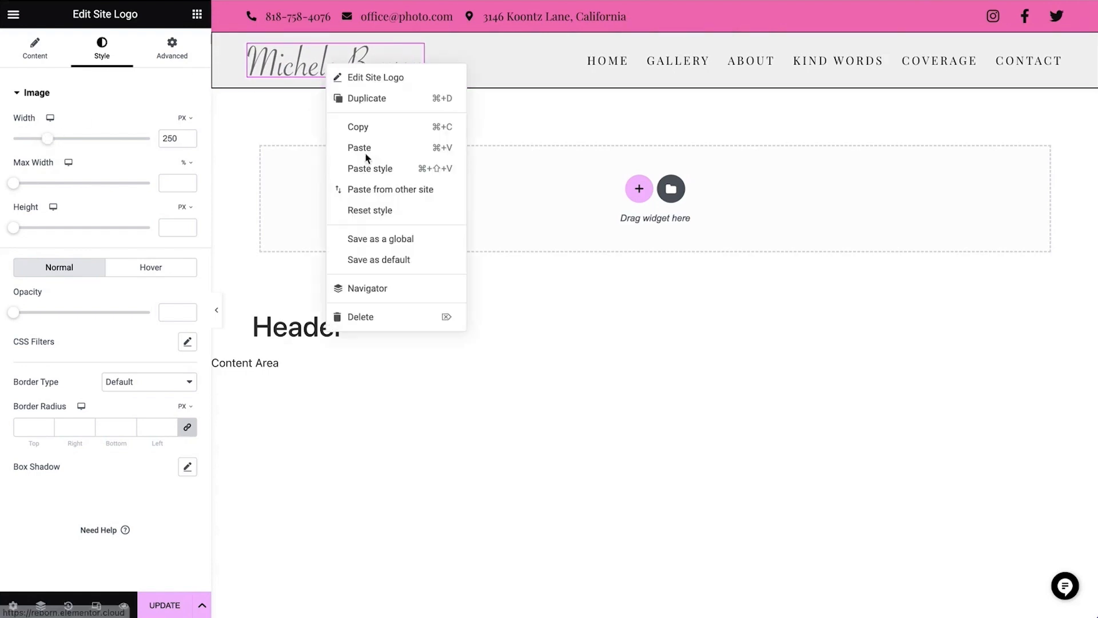
{"action": "left_click", "coordinate": [388, 324]}
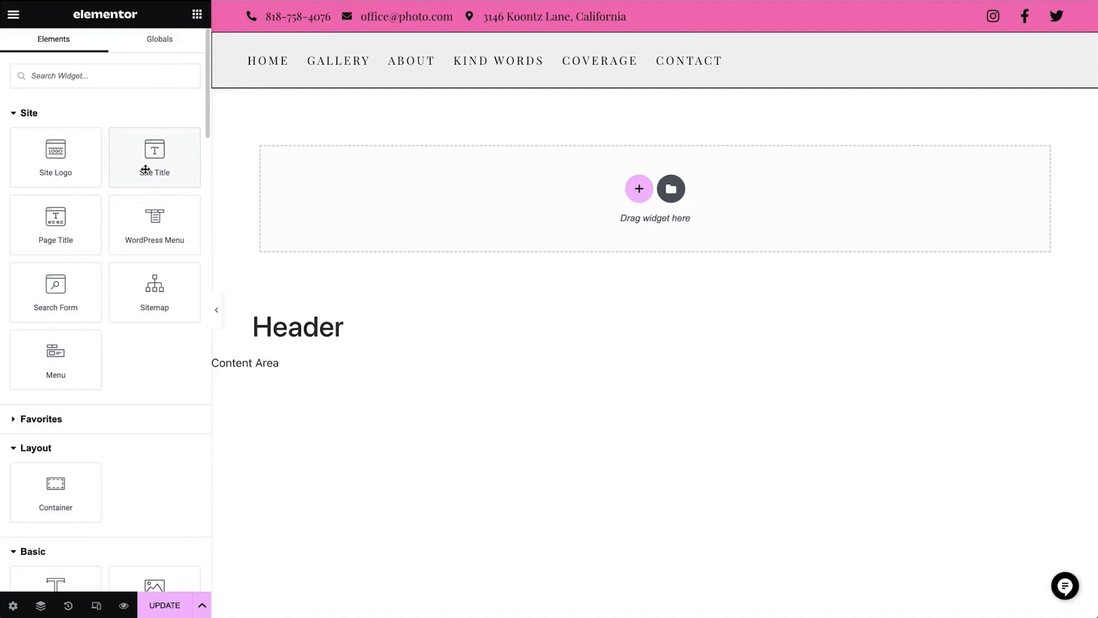
Add the REBORN Site Title with typography size 30, line height 36, letter spacing 1
{"action": "left_click_drag", "start_coordinate": [146, 170], "coordinate": [716, 57]}
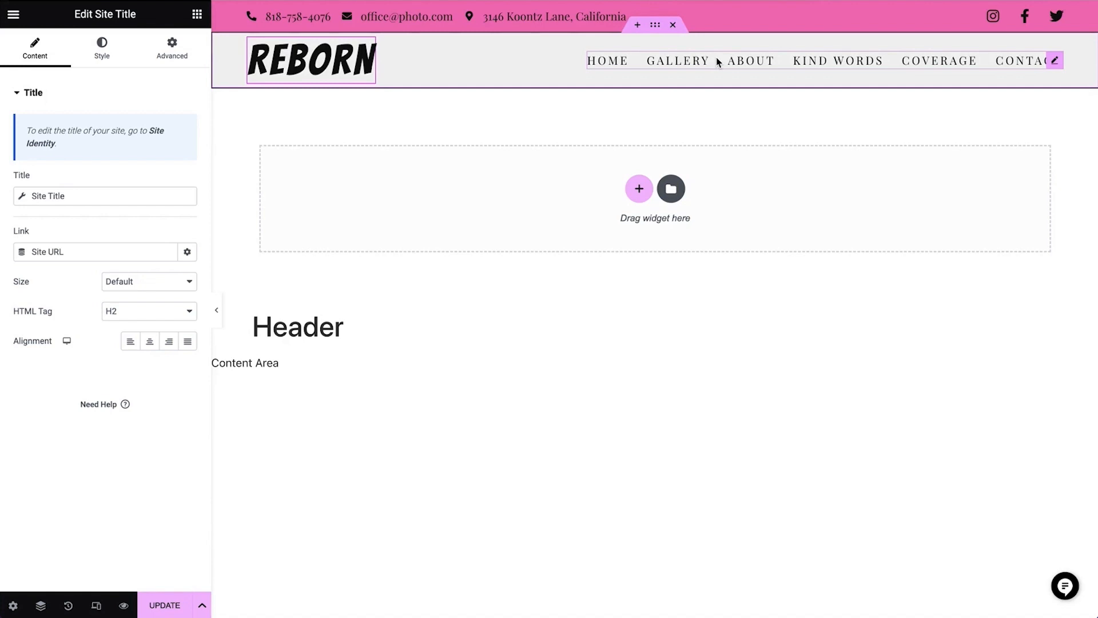
{"action": "left_click", "coordinate": [109, 59]}
{"action": "left_click", "coordinate": [187, 153]}
{"action": "left_click_drag", "start_coordinate": [69, 266], "coordinate": [44, 267]}
{"action": "left_click_drag", "start_coordinate": [99, 426], "coordinate": [67, 430]}
{"action": "left_click_drag", "start_coordinate": [94, 471], "coordinate": [71, 472]}
Select the header's navigation menu and go to the WordPress Menus screen
{"action": "left_click", "coordinate": [35, 47]}
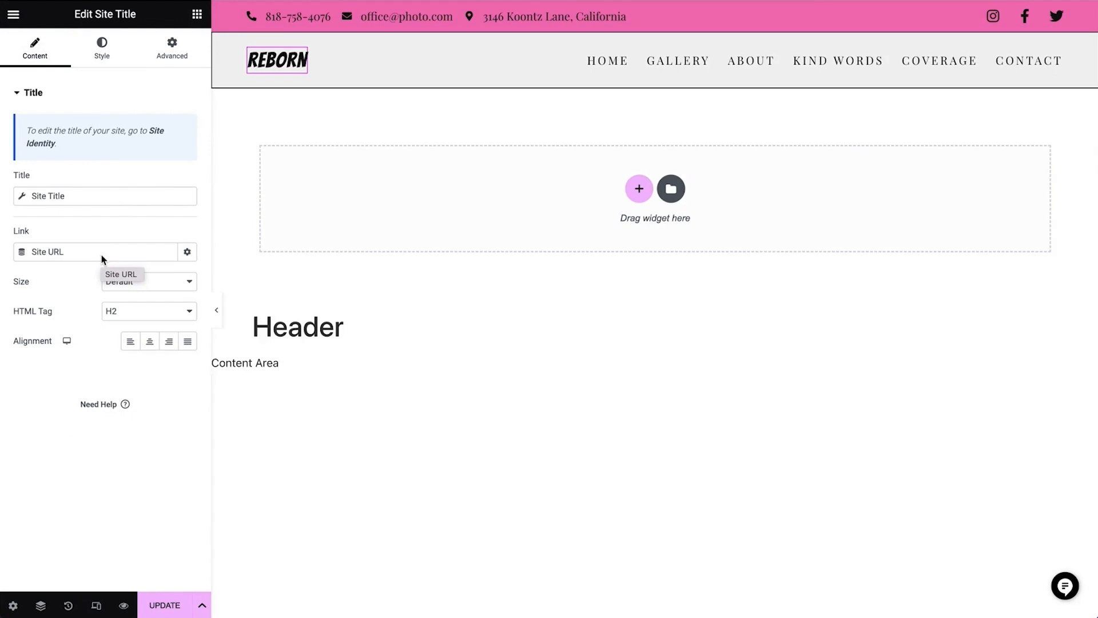
{"action": "left_click", "coordinate": [613, 69]}
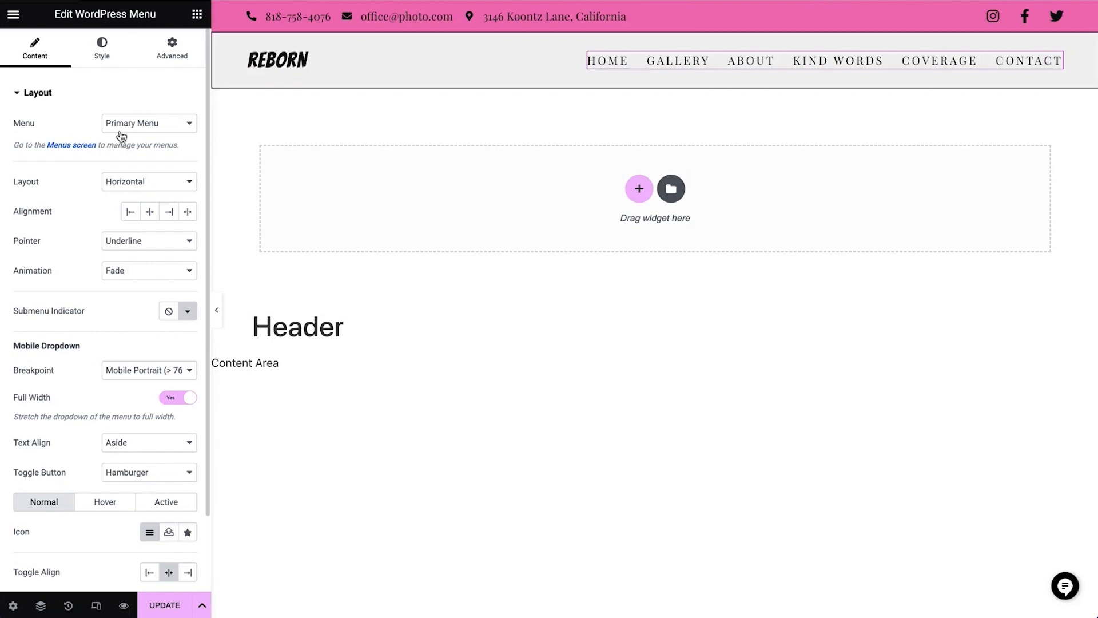
{"action": "left_click", "coordinate": [72, 147]}
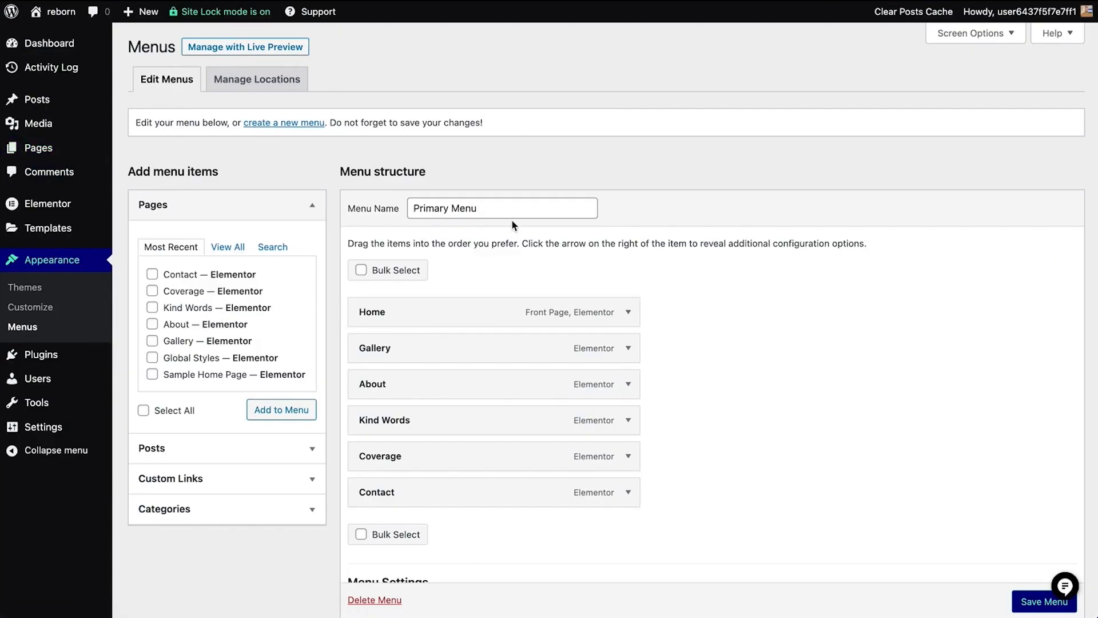
Create a new WordPress menu named 'Demo Menu'
{"action": "left_click", "coordinate": [301, 123]}
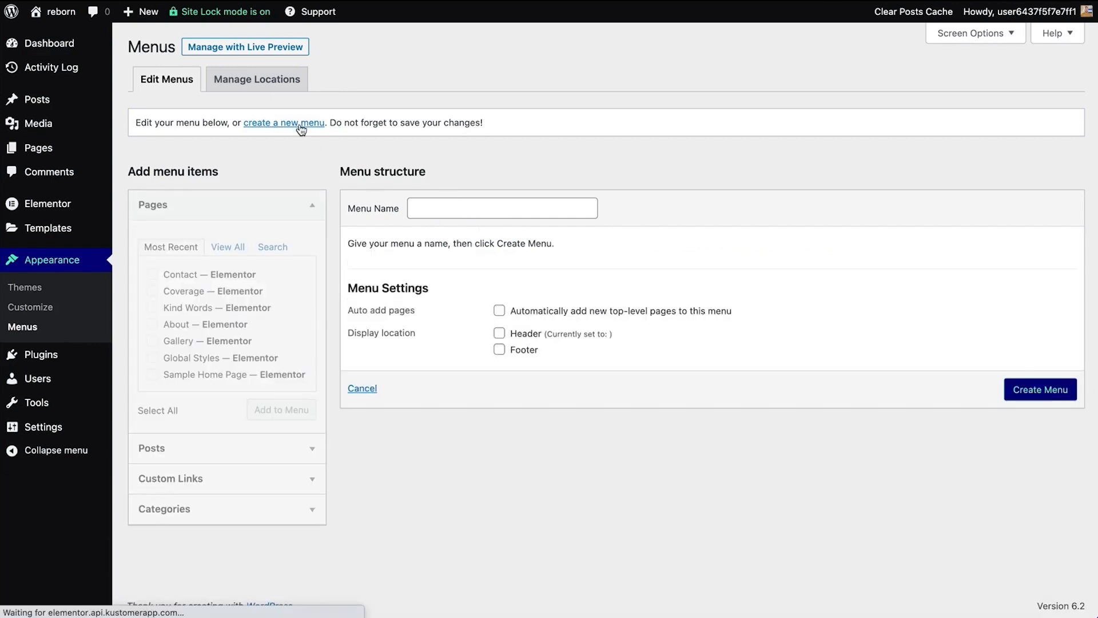
{"action": "left_click", "coordinate": [495, 202]}
{"action": "type", "text": "Demo Menu"}
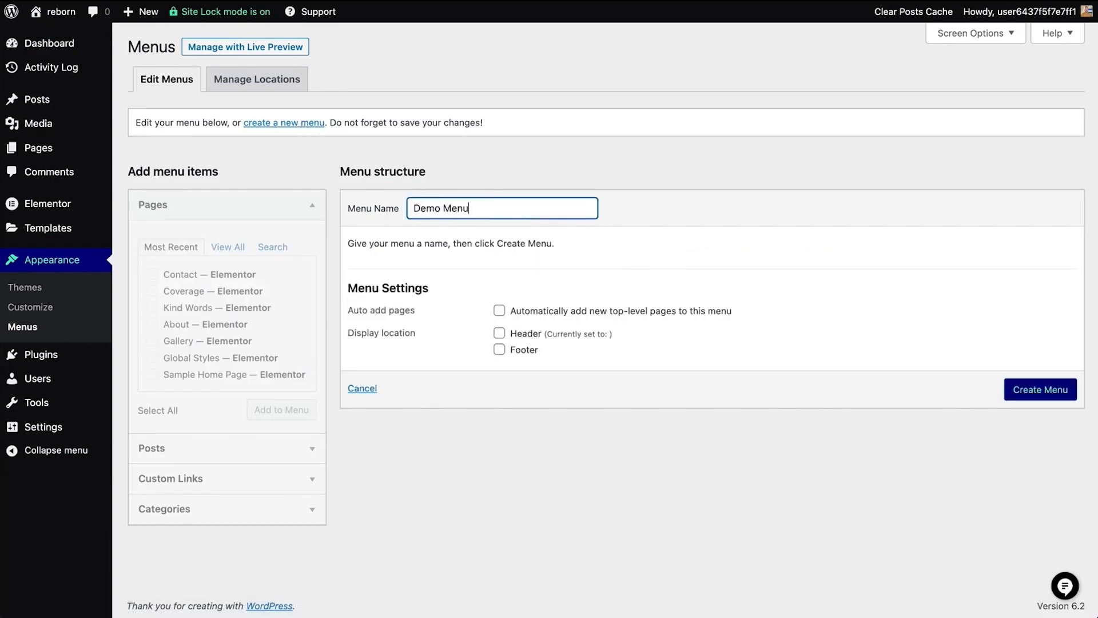
{"action": "left_click", "coordinate": [1040, 388]}
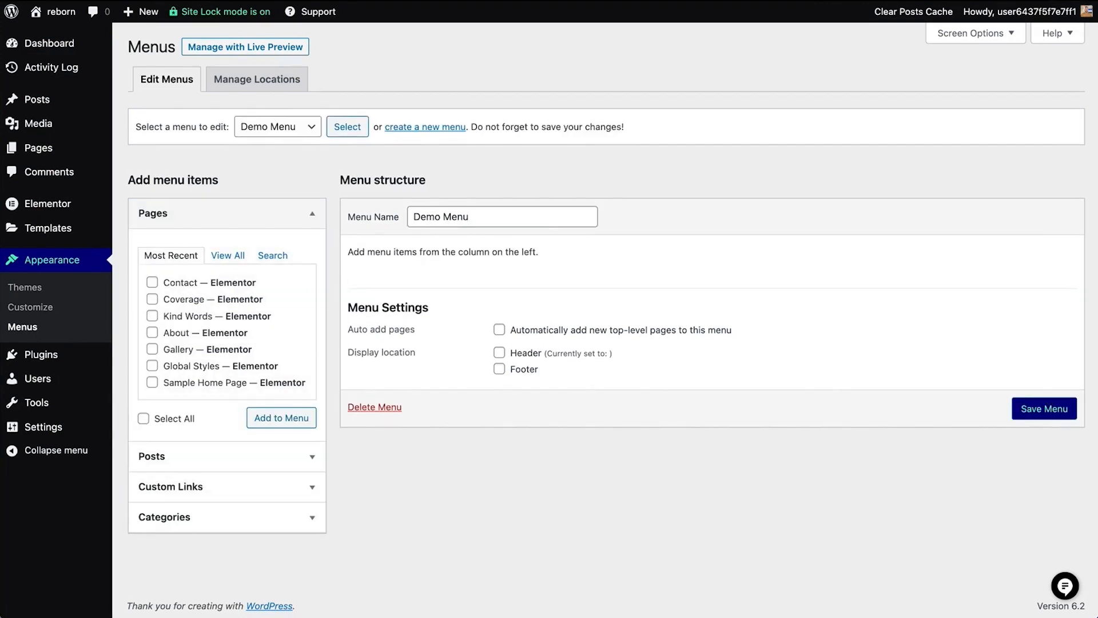
Add the Home, Contact, Gallery and Kind Words pages, moving Contact to the end
{"action": "left_click", "coordinate": [228, 256]}
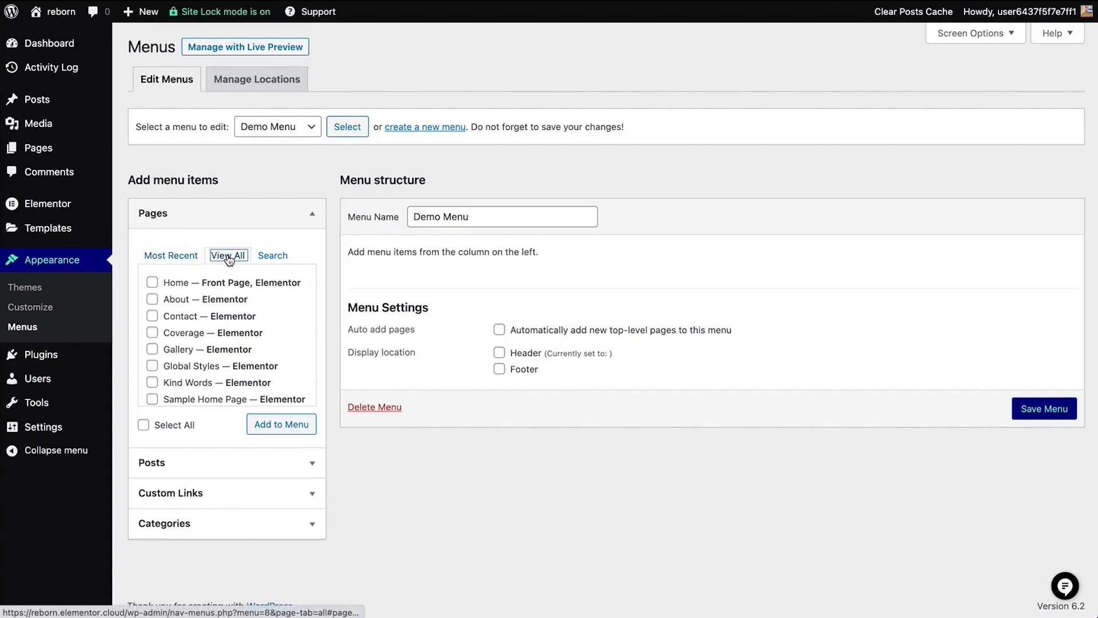
{"action": "left_click", "coordinate": [194, 286]}
{"action": "left_click", "coordinate": [193, 317]}
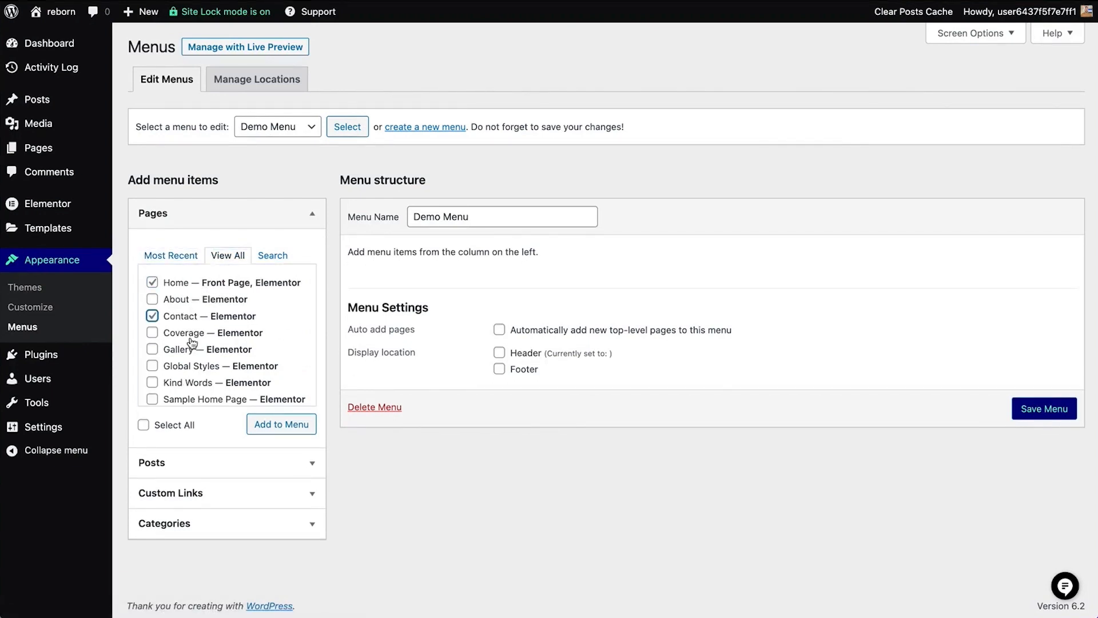
{"action": "left_click", "coordinate": [190, 351]}
{"action": "left_click", "coordinate": [194, 384]}
{"action": "left_click", "coordinate": [275, 424]}
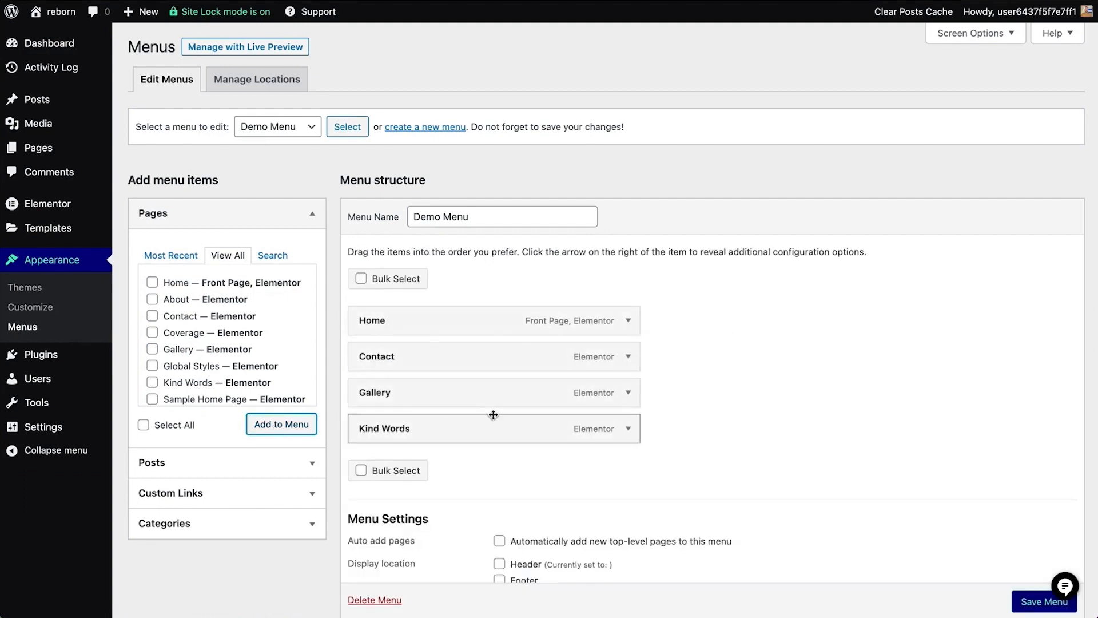
{"action": "left_click_drag", "start_coordinate": [472, 357], "coordinate": [468, 438]}
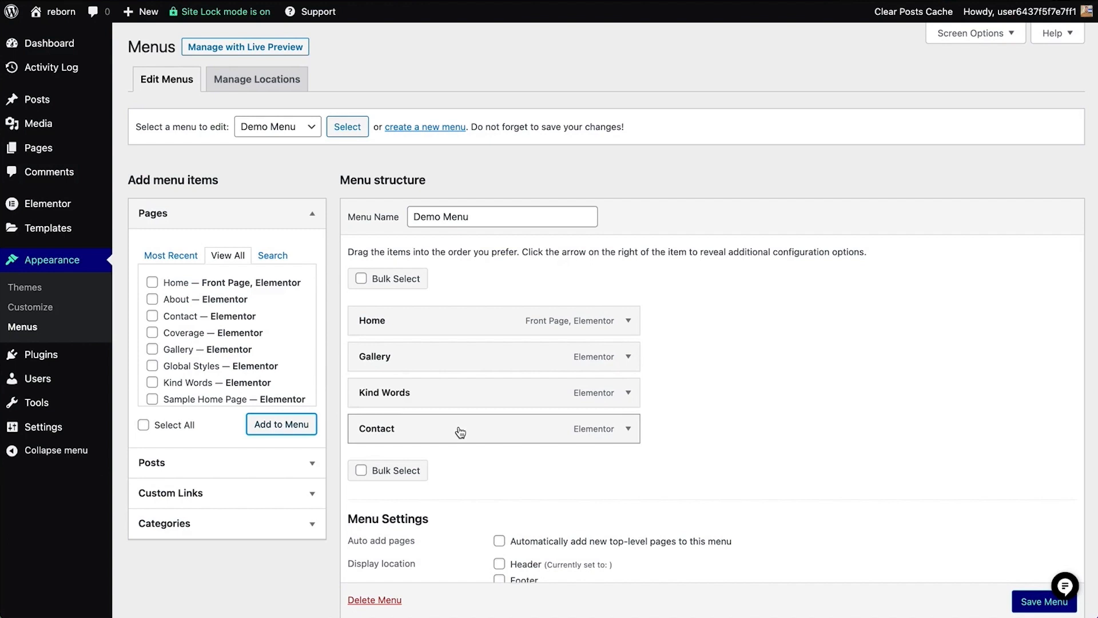
{"action": "mouse_move", "coordinate": [452, 393]}
{"action": "left_mouse_down"}
{"action": "mouse_move", "coordinate": [495, 396]}
{"action": "mouse_move", "coordinate": [473, 397]}
{"action": "left_mouse_up"}
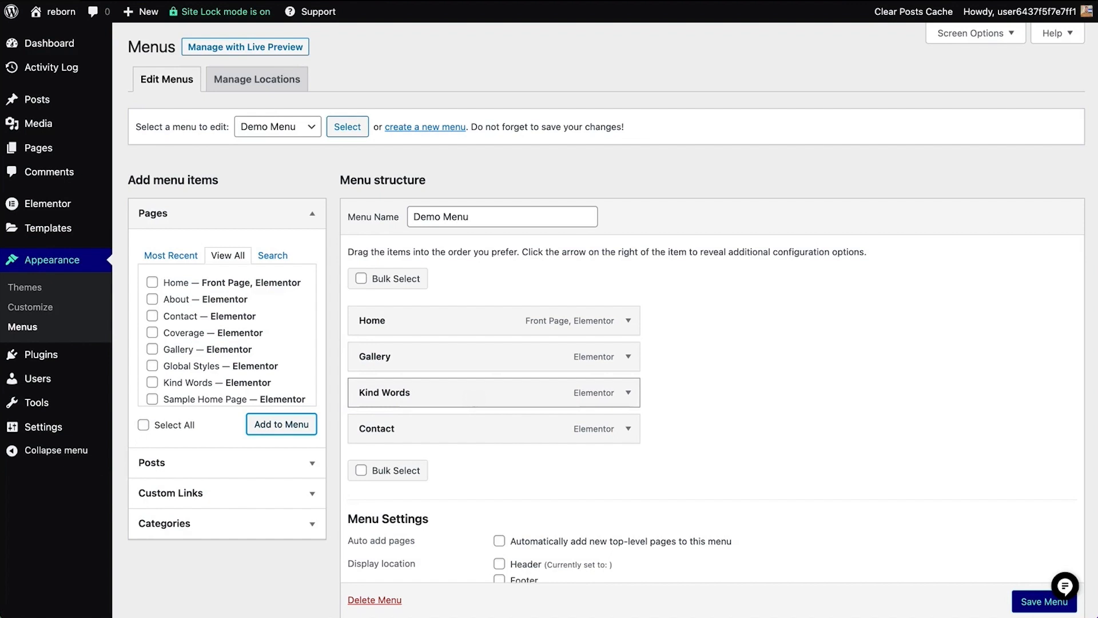
Add an 'External' custom link to customurl.com, then remove it again
{"action": "left_click", "coordinate": [235, 467]}
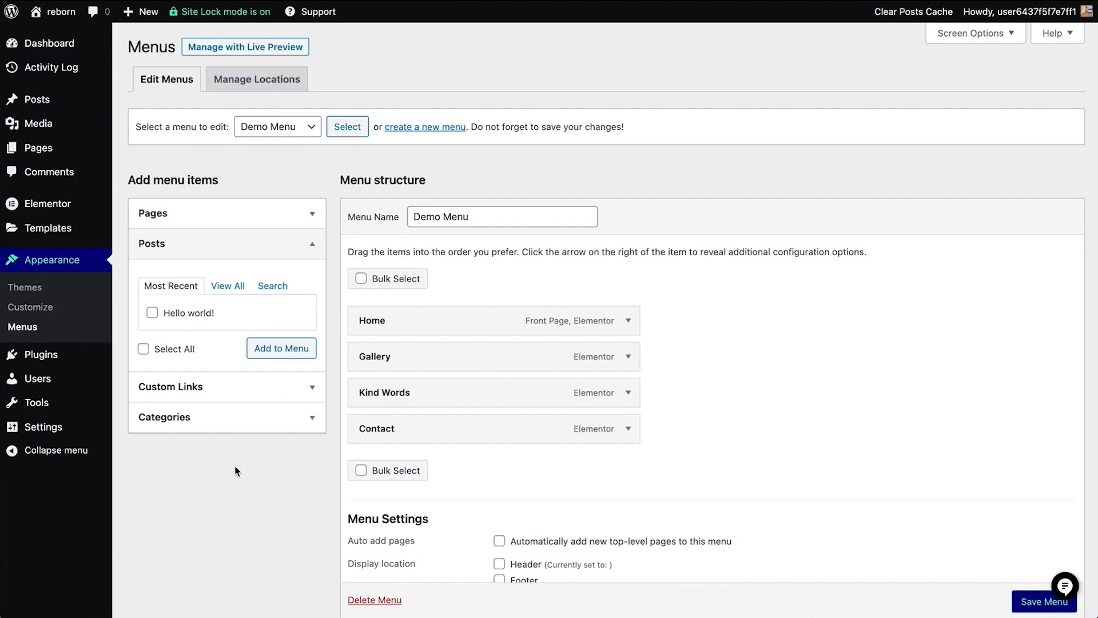
{"action": "left_click", "coordinate": [226, 423]}
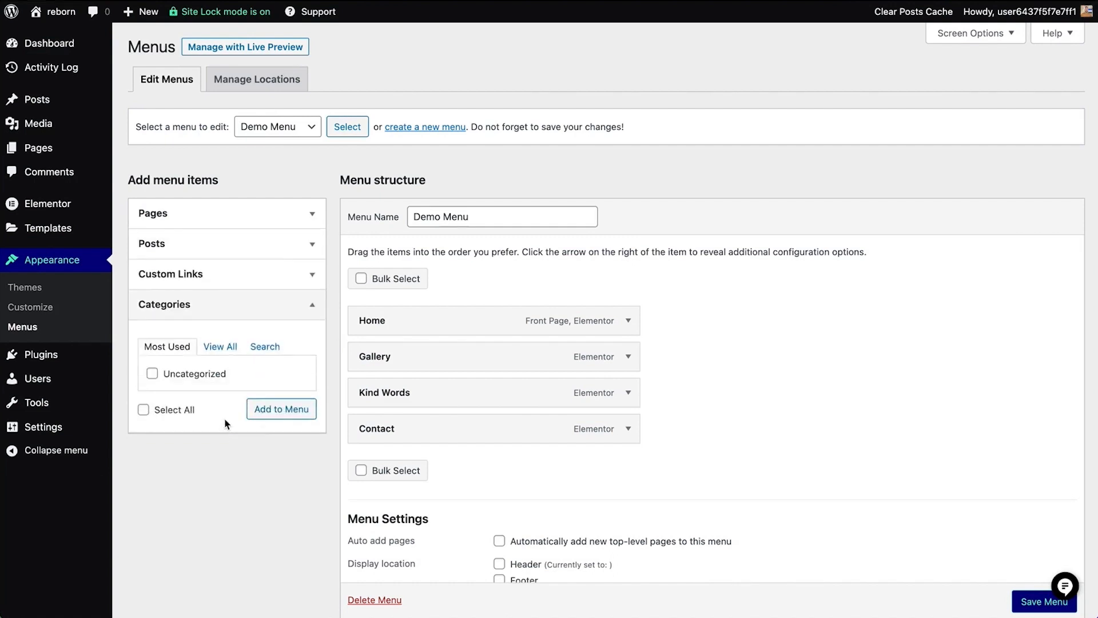
{"action": "left_click", "coordinate": [246, 285]}
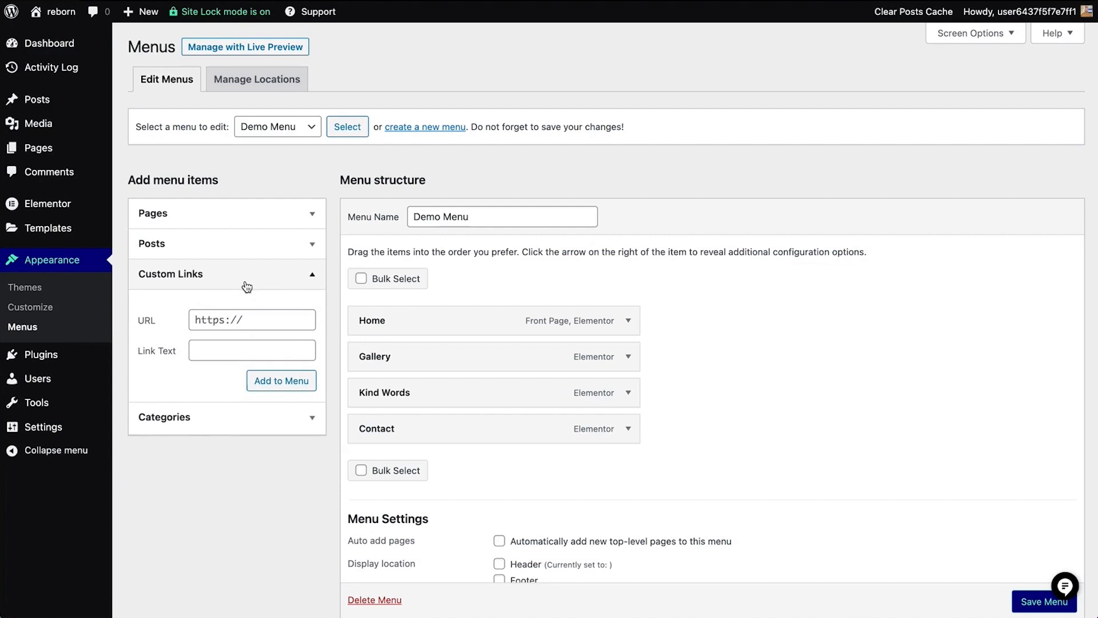
{"action": "triple_click", "coordinate": [231, 320]}
{"action": "type", "text": "custom"}
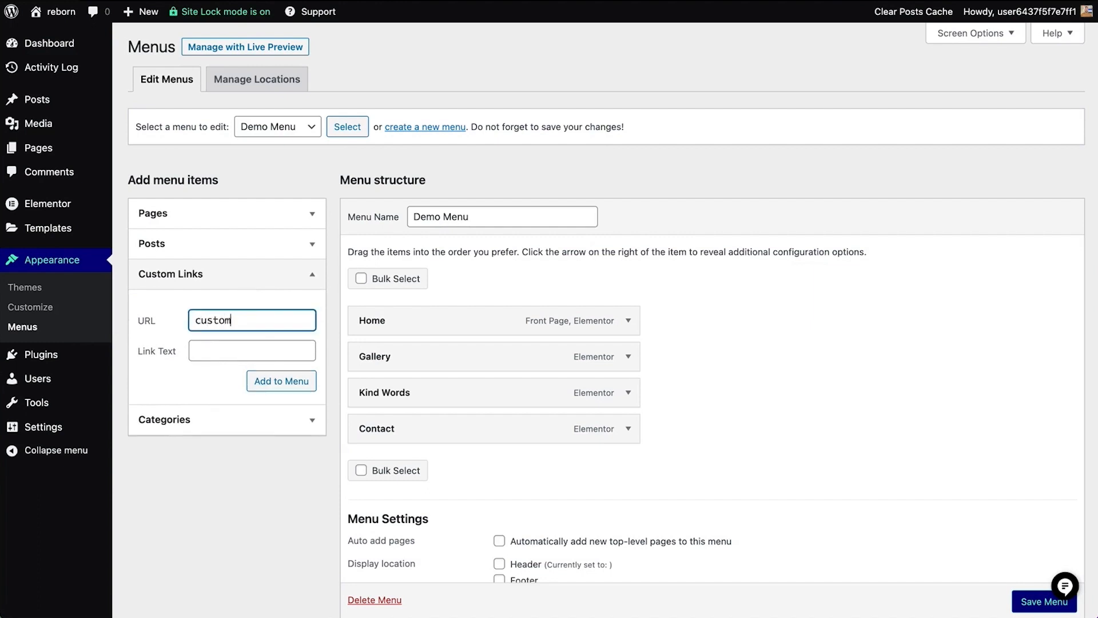
{"action": "type", "text": "url.com"}
{"action": "left_click", "coordinate": [245, 353]}
{"action": "type", "text": "External"}
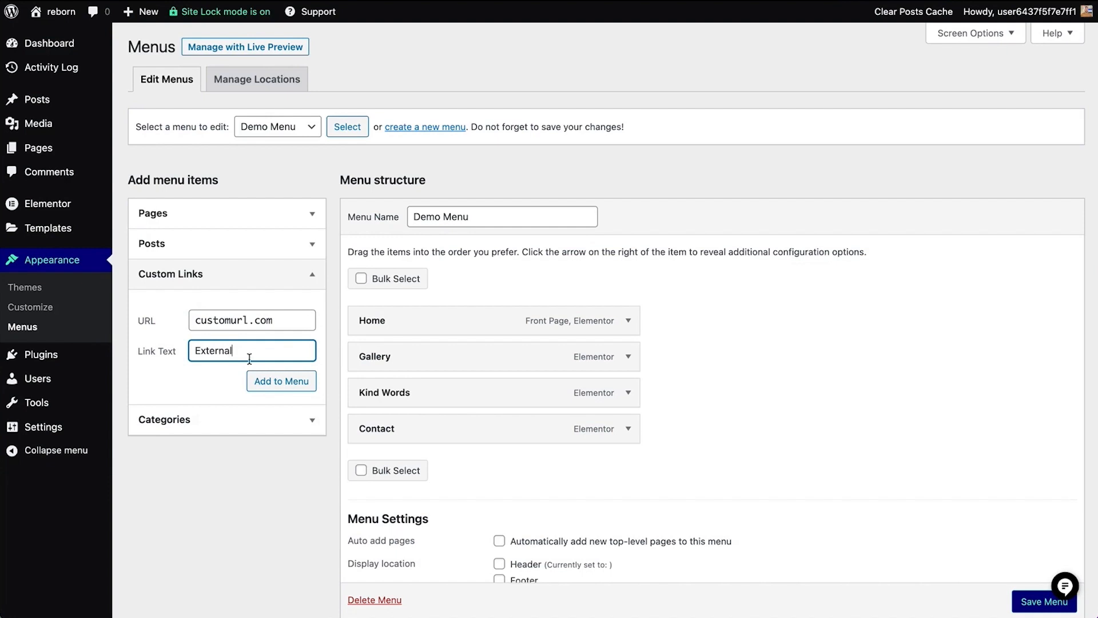
{"action": "left_click", "coordinate": [281, 381]}
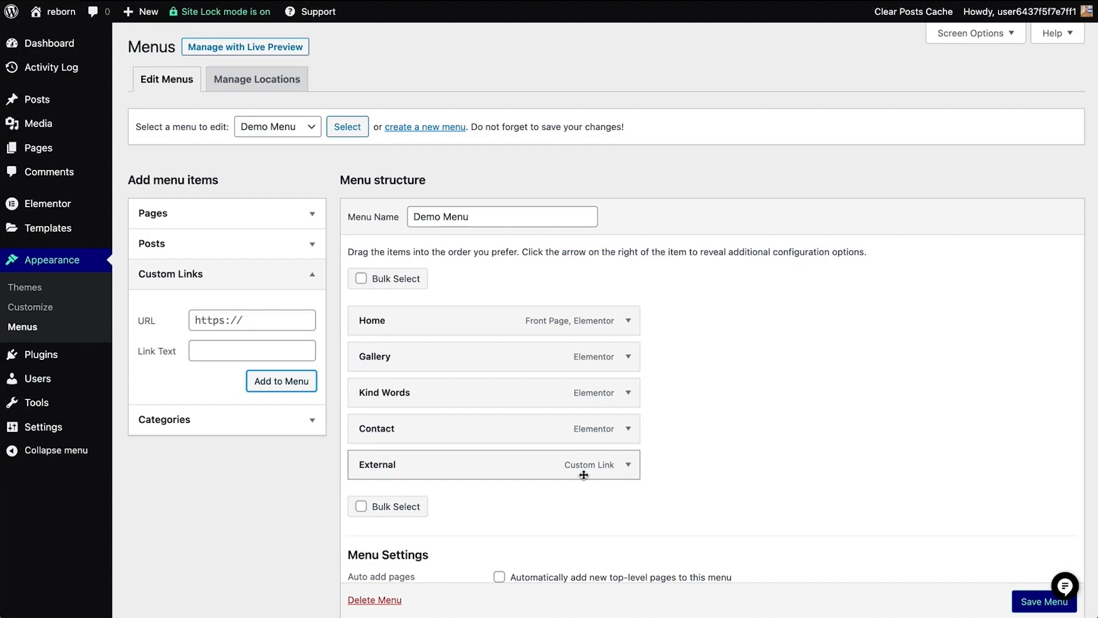
{"action": "left_click", "coordinate": [628, 465]}
{"action": "scroll", "coordinate": [512, 542], "scroll_direction": "down", "scroll_amount": 3}
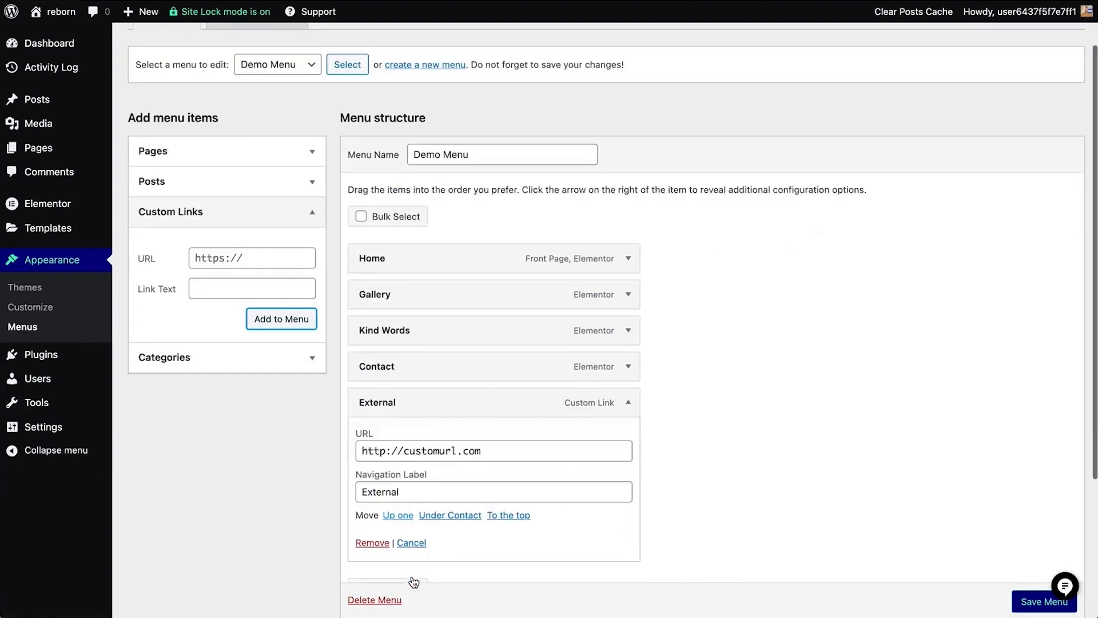
{"action": "left_click", "coordinate": [369, 487]}
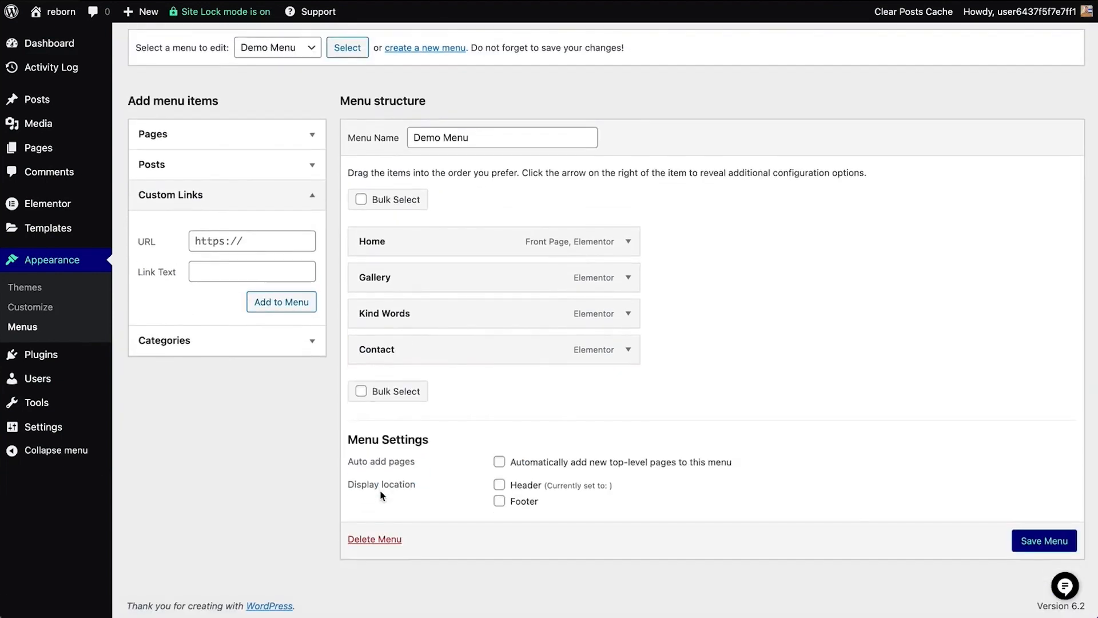
Rename the Gallery item to 'Portfolio', save Demo Menu, and choose Primary Menu to edit
{"action": "left_click", "coordinate": [628, 278]}
{"action": "double_click", "coordinate": [473, 318]}
{"action": "type", "text": "Portfolio"}
{"action": "scroll", "coordinate": [549, 461], "scroll_direction": "down", "scroll_amount": 2}
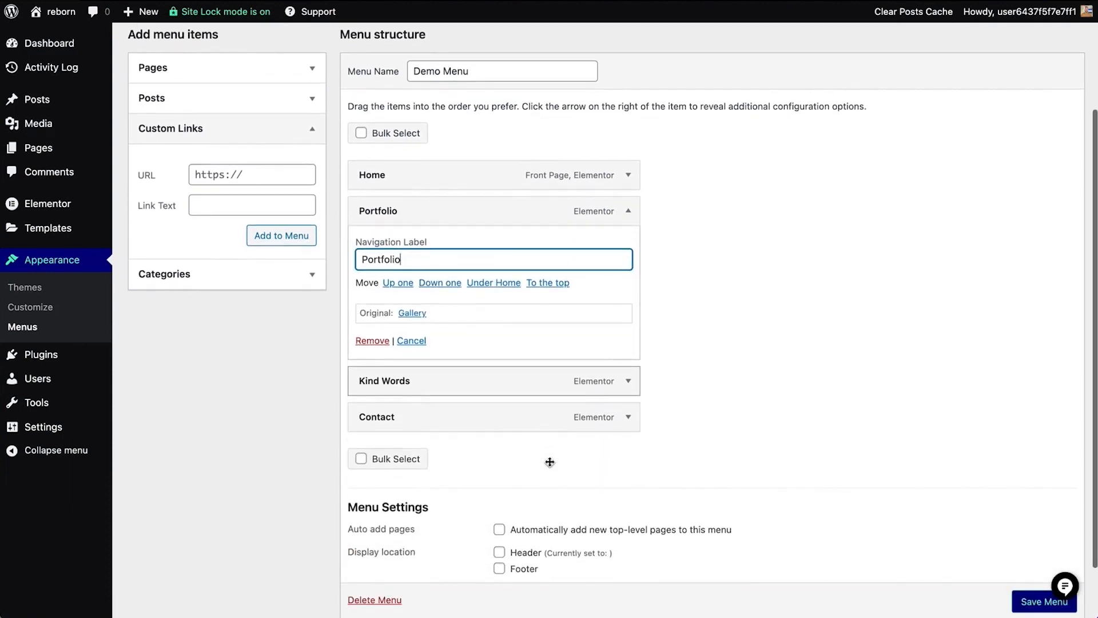
{"action": "left_click", "coordinate": [1021, 597]}
{"action": "scroll", "coordinate": [1024, 600], "scroll_direction": "down", "scroll_amount": 1}
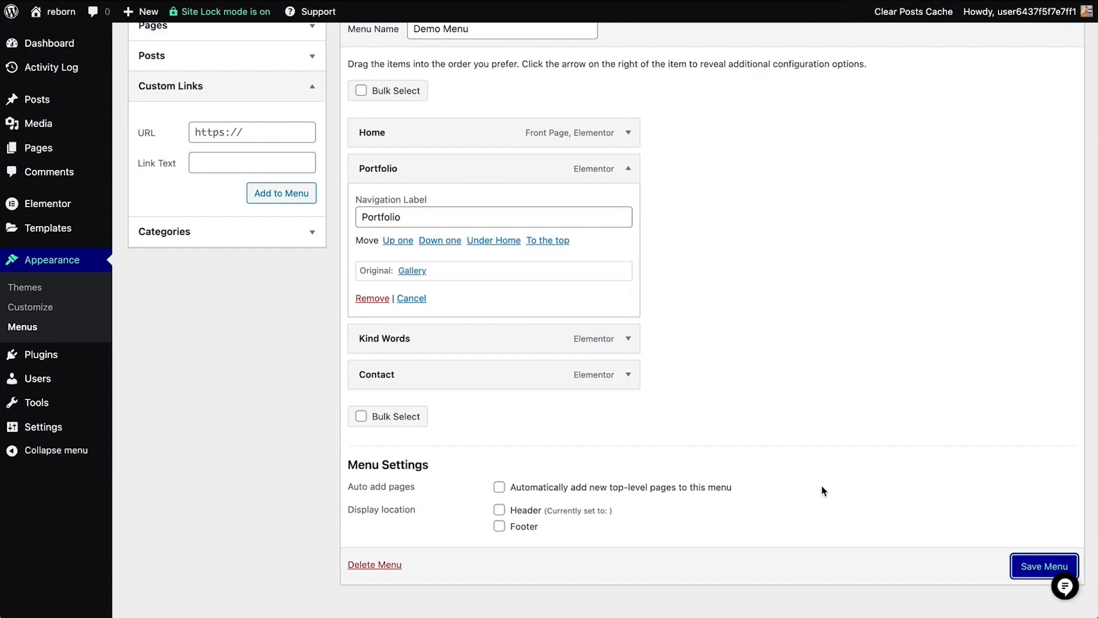
{"action": "scroll", "coordinate": [835, 477], "scroll_direction": "up", "scroll_amount": 4}
{"action": "left_click", "coordinate": [293, 124]}
{"action": "left_click", "coordinate": [277, 140]}
Load Primary Menu and keep it as the header Nav Menu widget's menu
{"action": "left_click", "coordinate": [347, 127]}
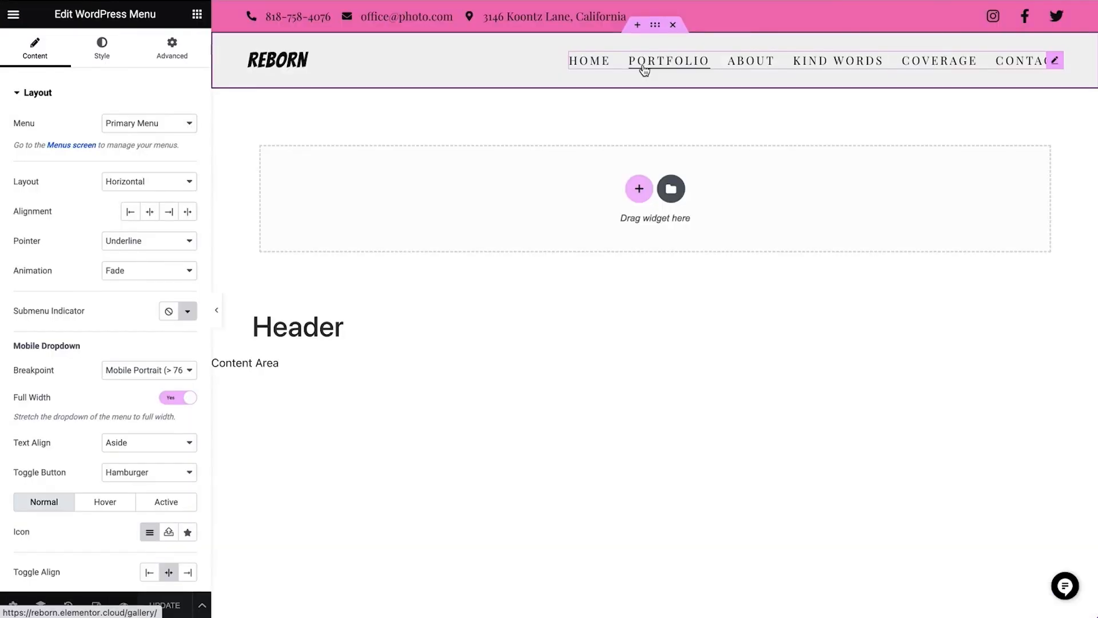
{"action": "left_click", "coordinate": [144, 127]}
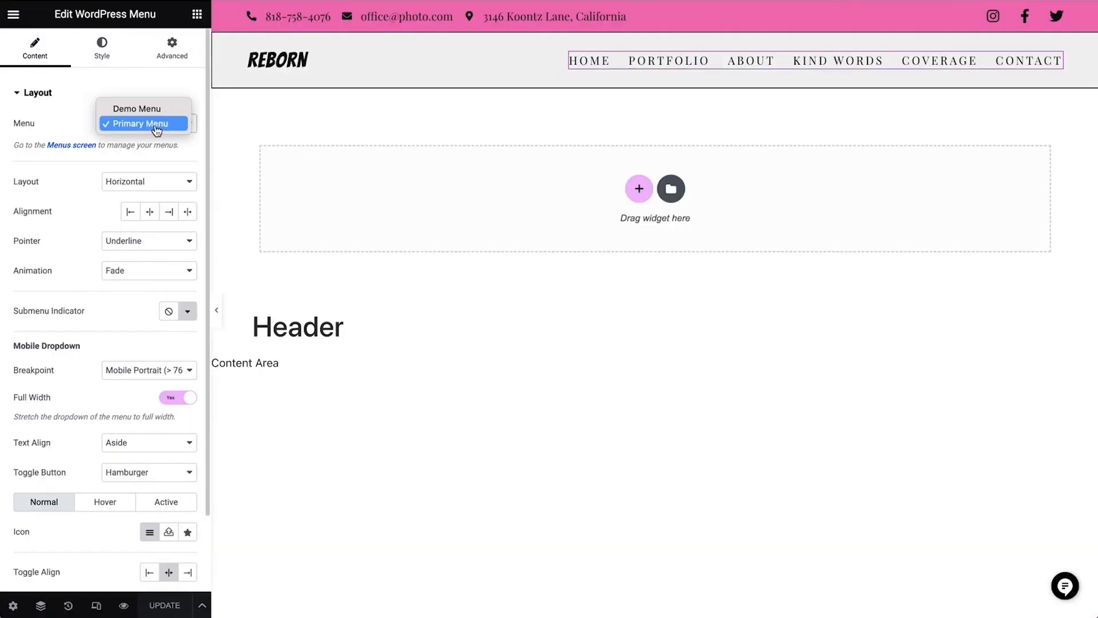
{"action": "left_click", "coordinate": [151, 126]}
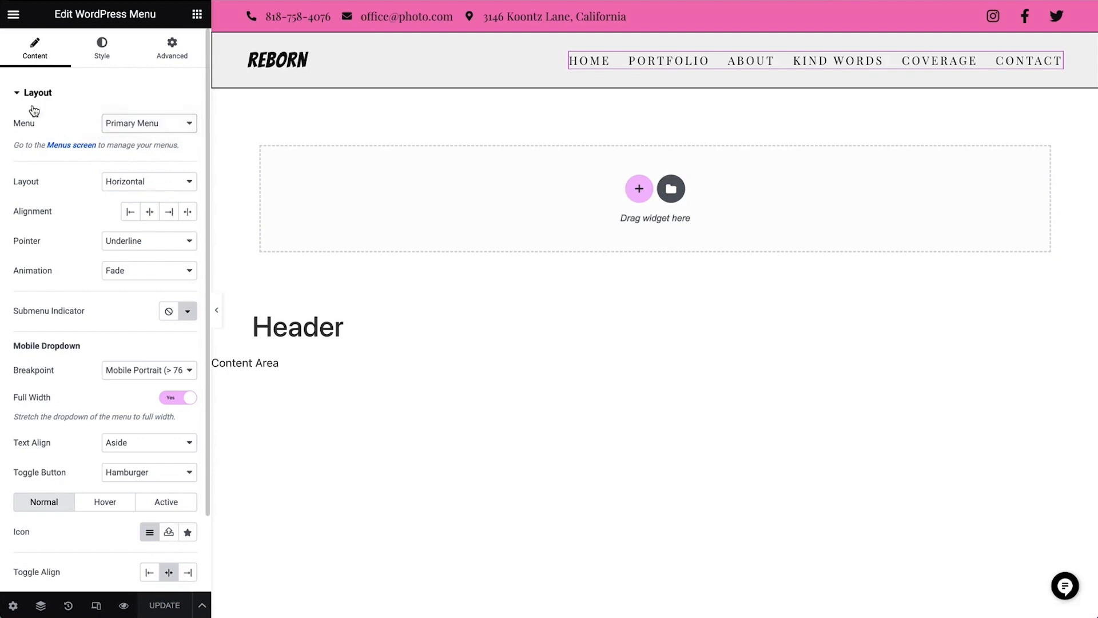
Replace the e-mail text in the header contact bar with the new address
{"action": "left_click", "coordinate": [411, 18]}
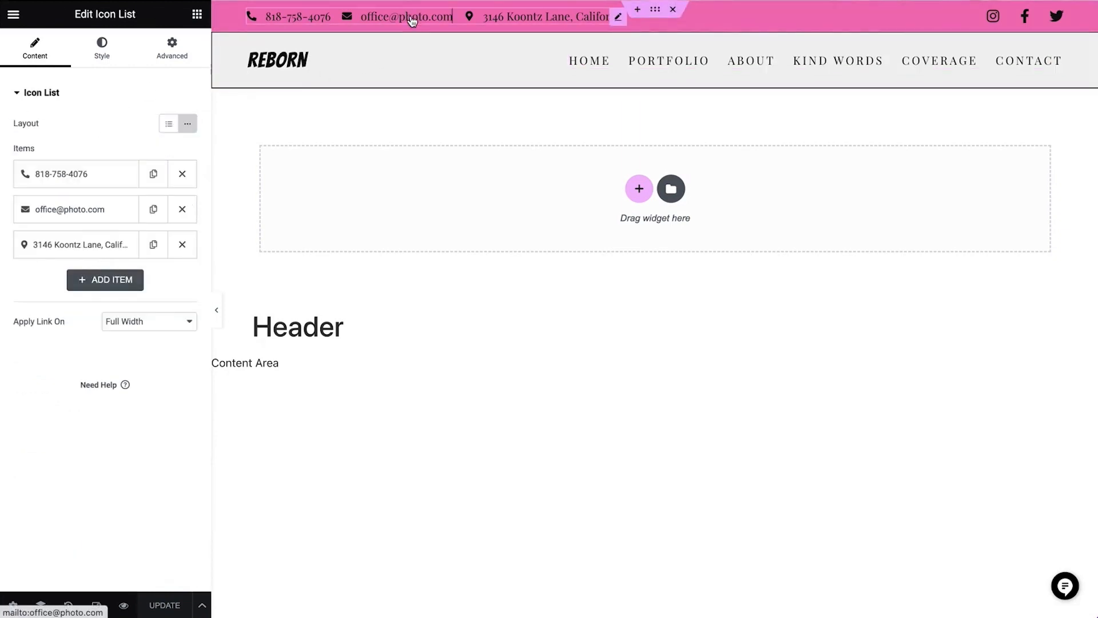
{"action": "left_click", "coordinate": [100, 182]}
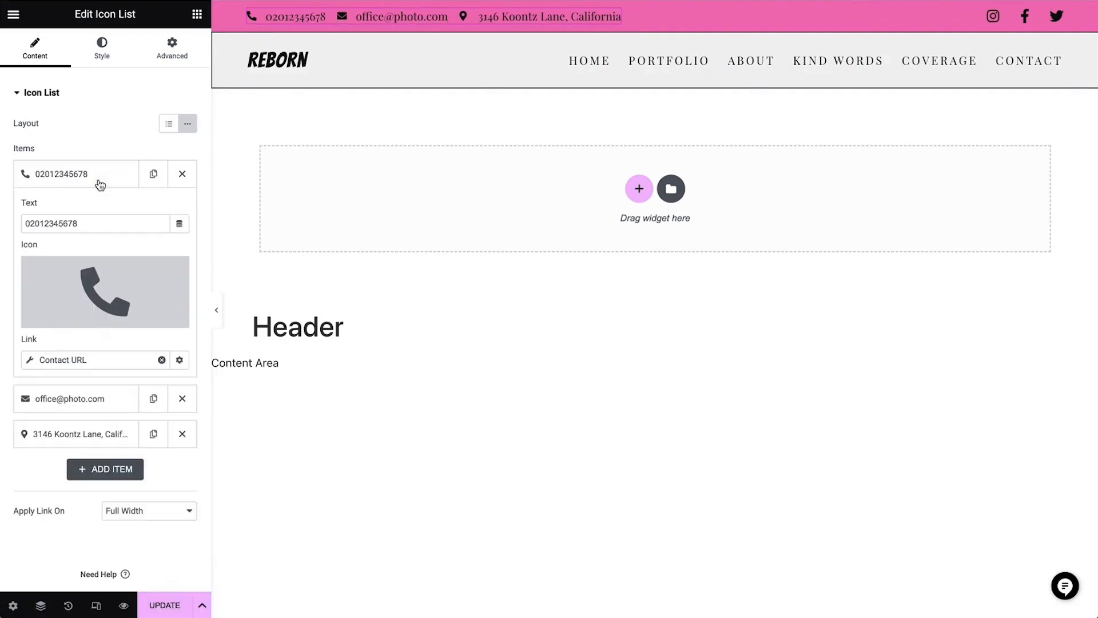
{"action": "left_click", "coordinate": [98, 397]}
{"action": "left_click_drag", "start_coordinate": [109, 259], "coordinate": [10, 262]}
{"action": "key", "text": "ctrl+v"}
Replace the address item's text and remove the phone item's Contact URL dynamic link
{"action": "left_click", "coordinate": [98, 436]}
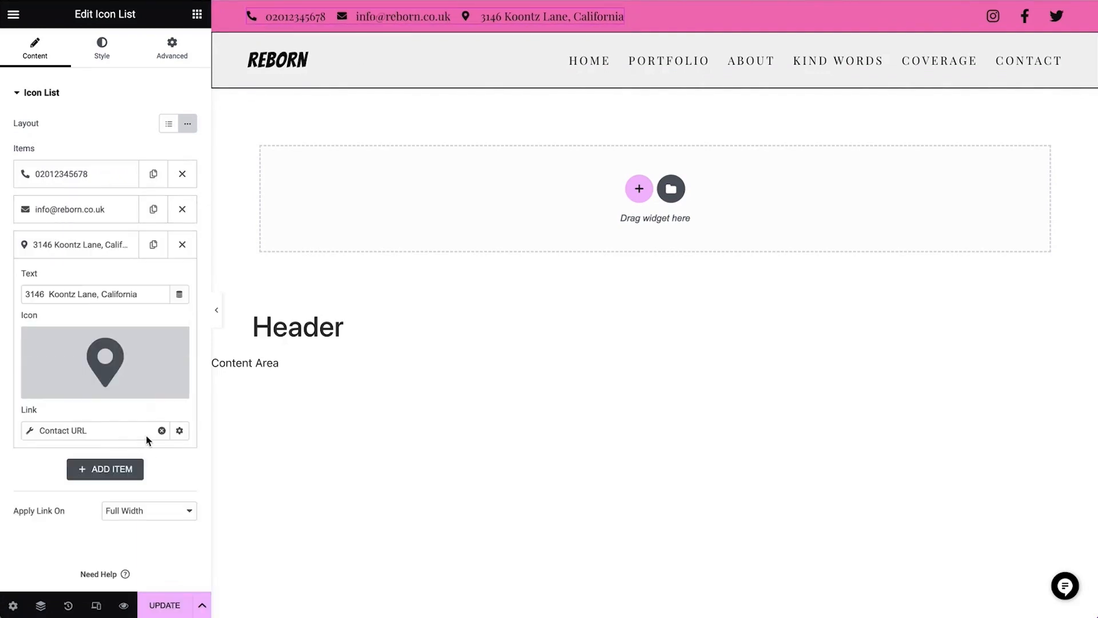
{"action": "triple_click", "coordinate": [156, 294]}
{"action": "type", "text": "5 Merchant Square, London"}
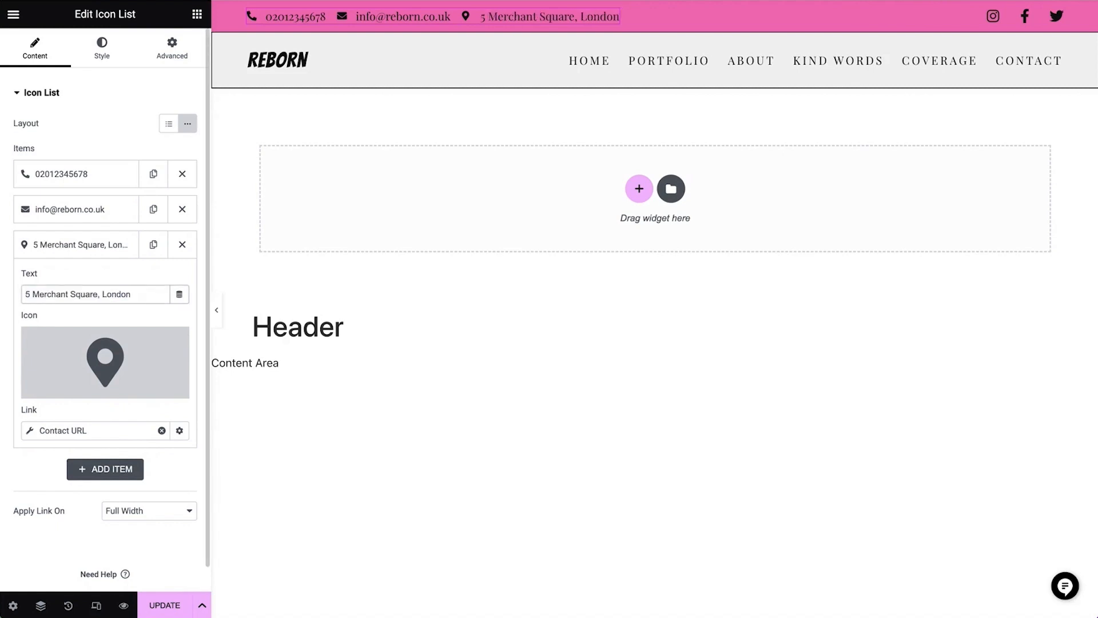
{"action": "left_click", "coordinate": [105, 248]}
{"action": "left_click", "coordinate": [100, 182]}
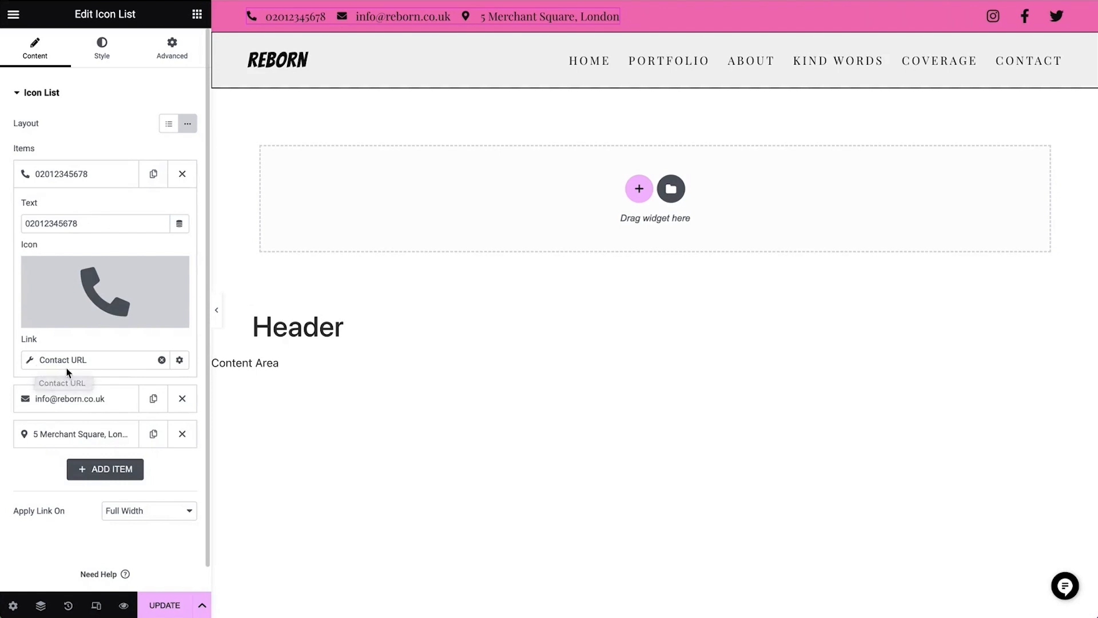
{"action": "left_click", "coordinate": [162, 359]}
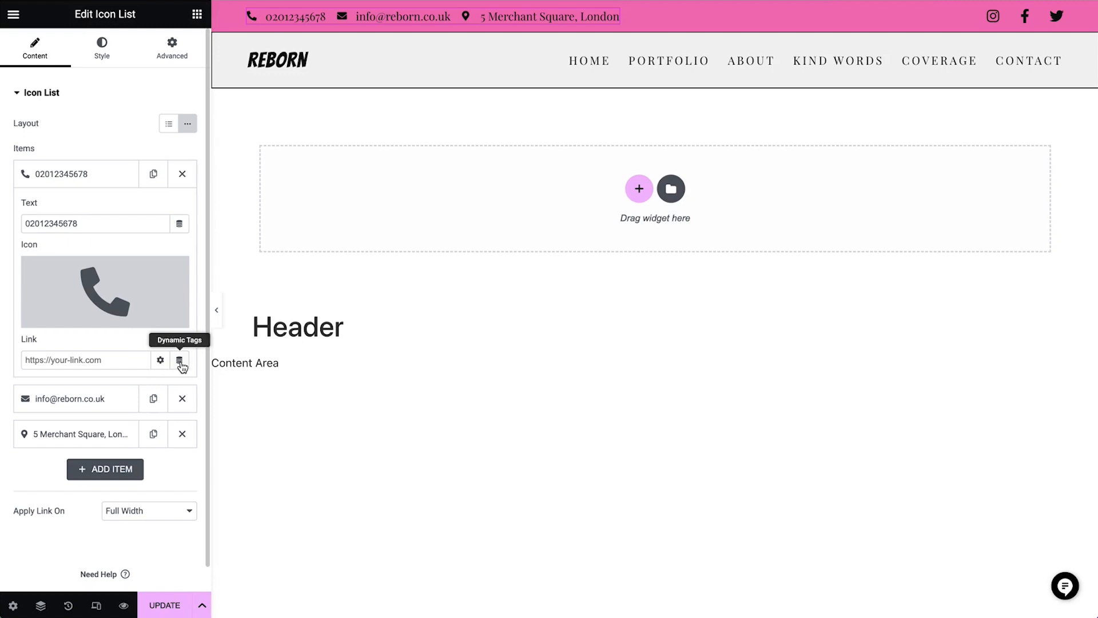
Set the phone item's link back to a dynamic Contact URL of type Tel
{"action": "left_click", "coordinate": [179, 361]}
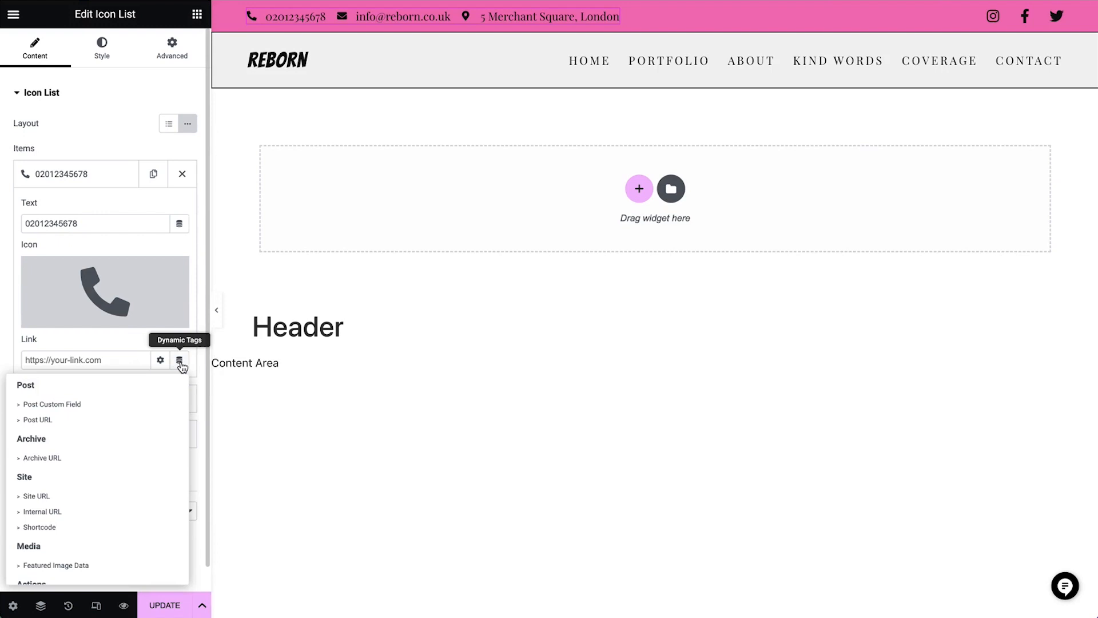
{"action": "scroll", "coordinate": [104, 548], "scroll_direction": "down", "scroll_amount": 3}
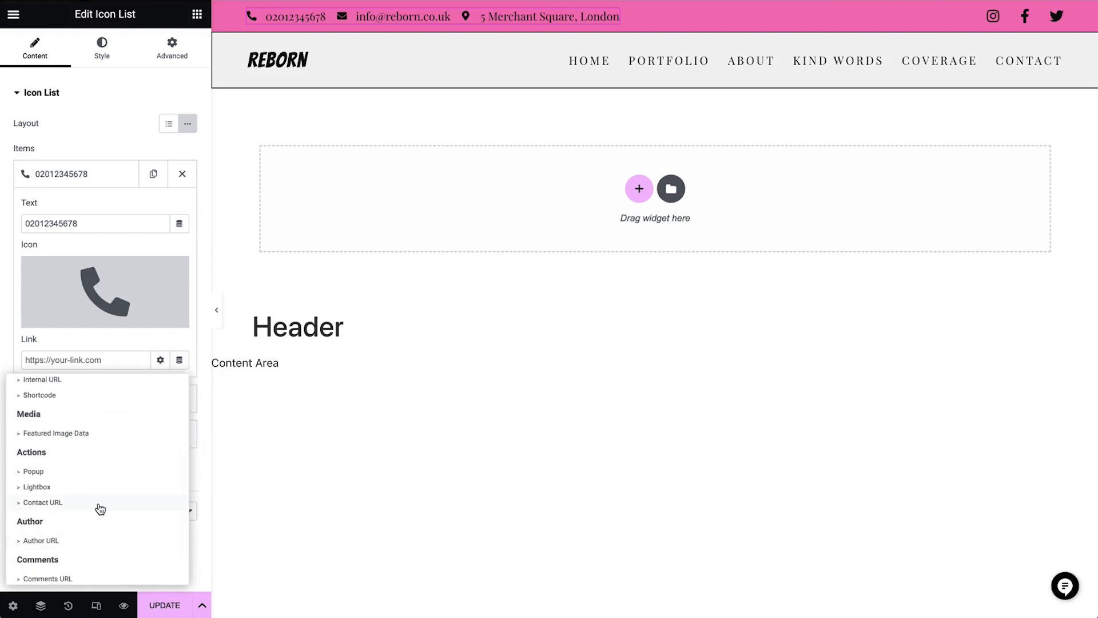
{"action": "left_click", "coordinate": [100, 503]}
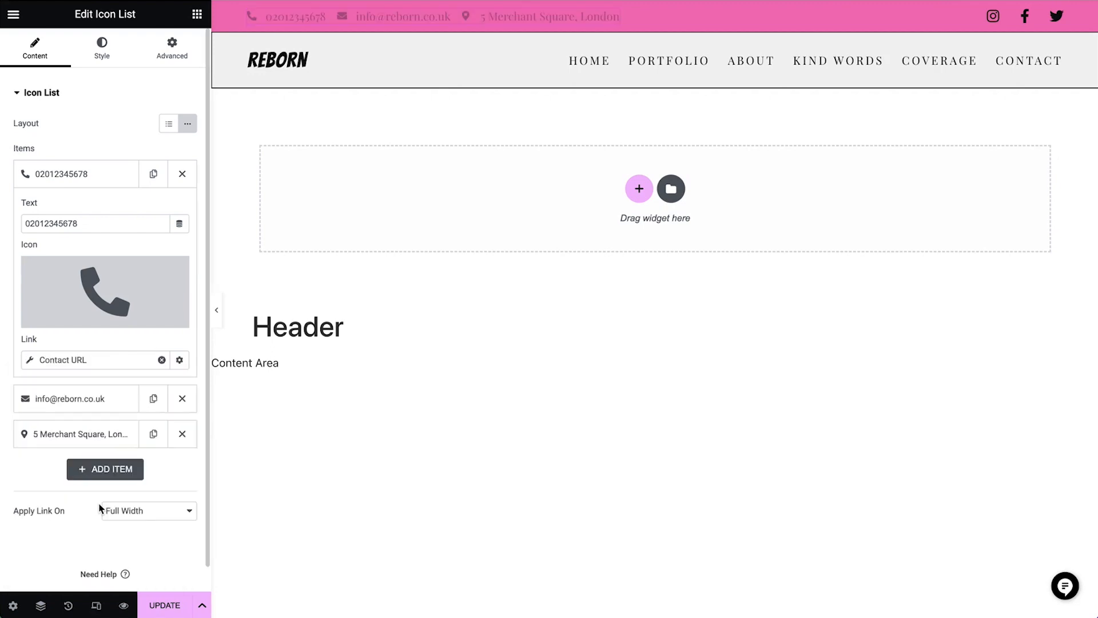
{"action": "left_click", "coordinate": [30, 360]}
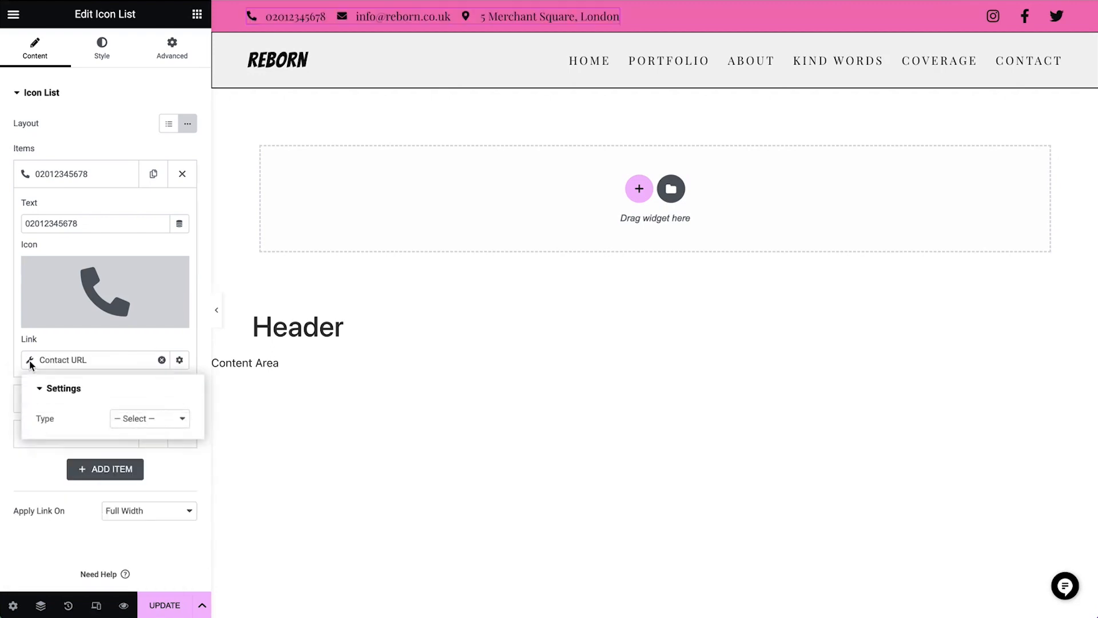
{"action": "left_click", "coordinate": [152, 419]}
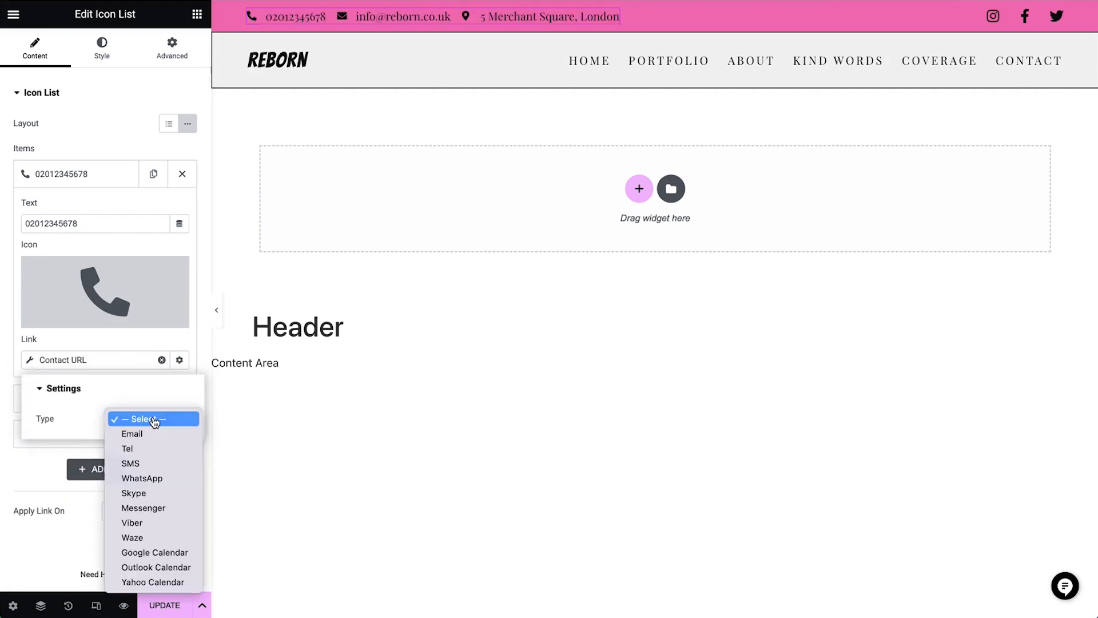
{"action": "left_click", "coordinate": [155, 451]}
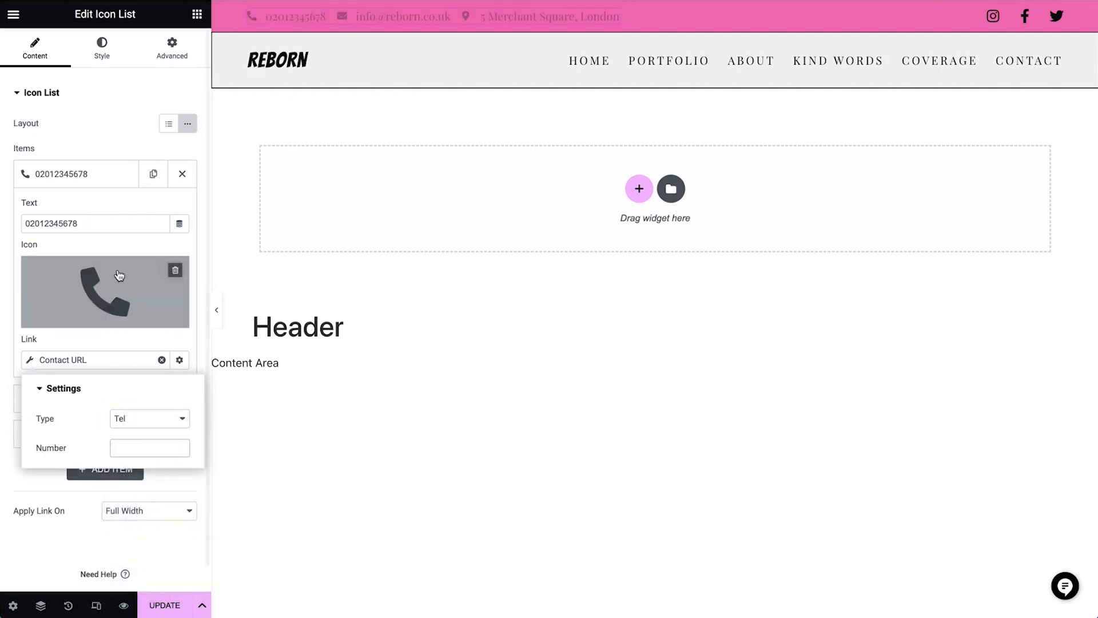
Fill the Tel link with the item's phone number, replacing the leading zero with +44
{"action": "left_click", "coordinate": [107, 225]}
{"action": "right_click", "coordinate": [107, 226]}
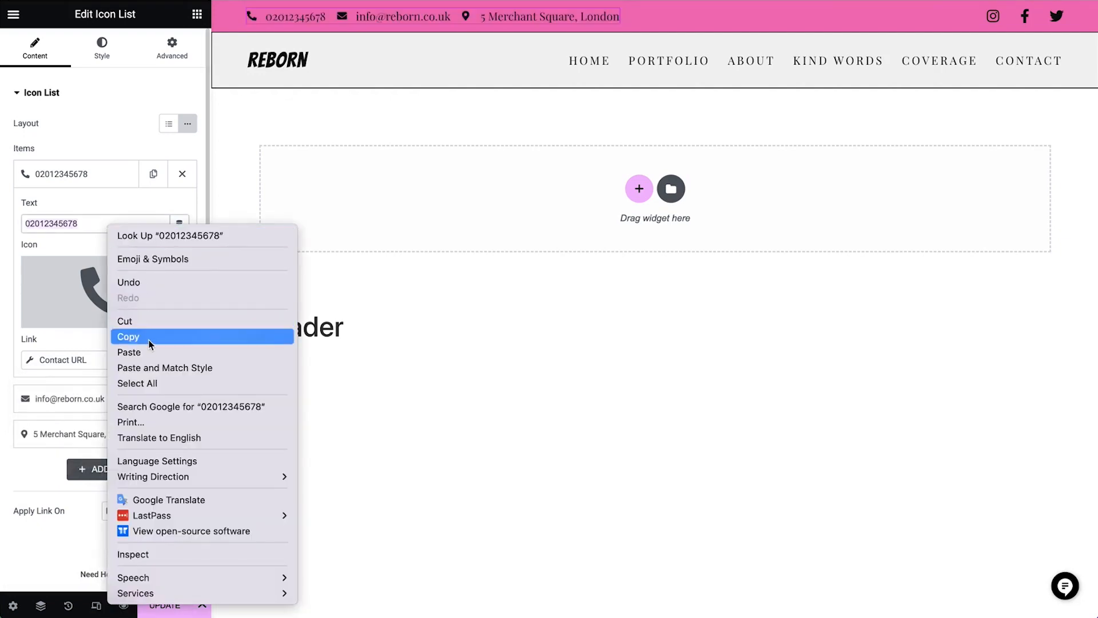
{"action": "left_click", "coordinate": [149, 337]}
{"action": "left_click", "coordinate": [57, 360]}
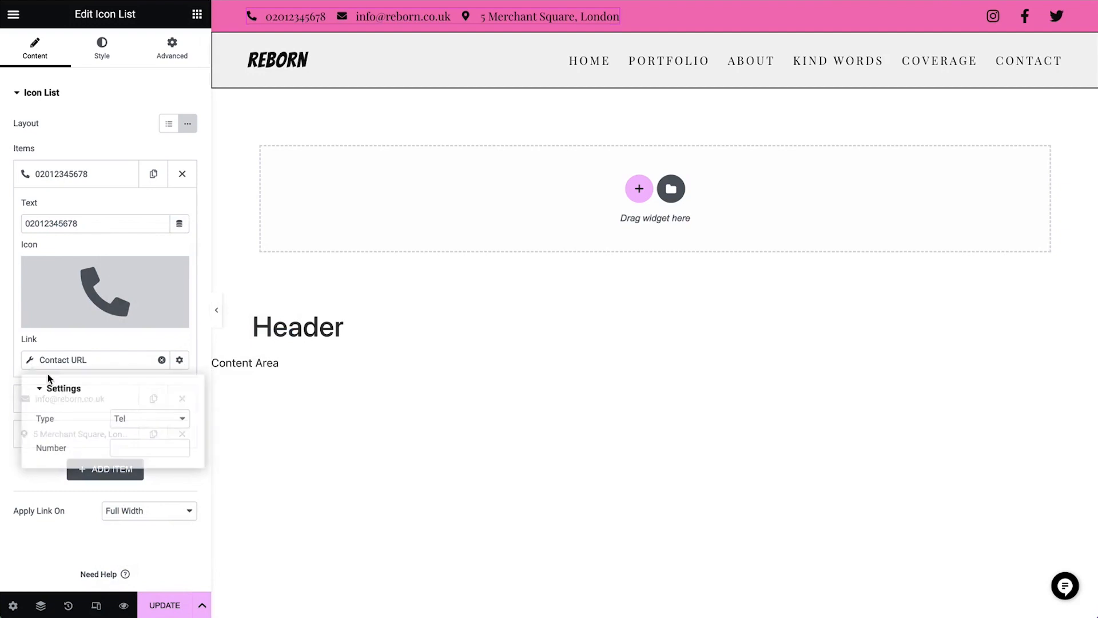
{"action": "left_click", "coordinate": [140, 448]}
{"action": "key", "text": "ctrl+v"}
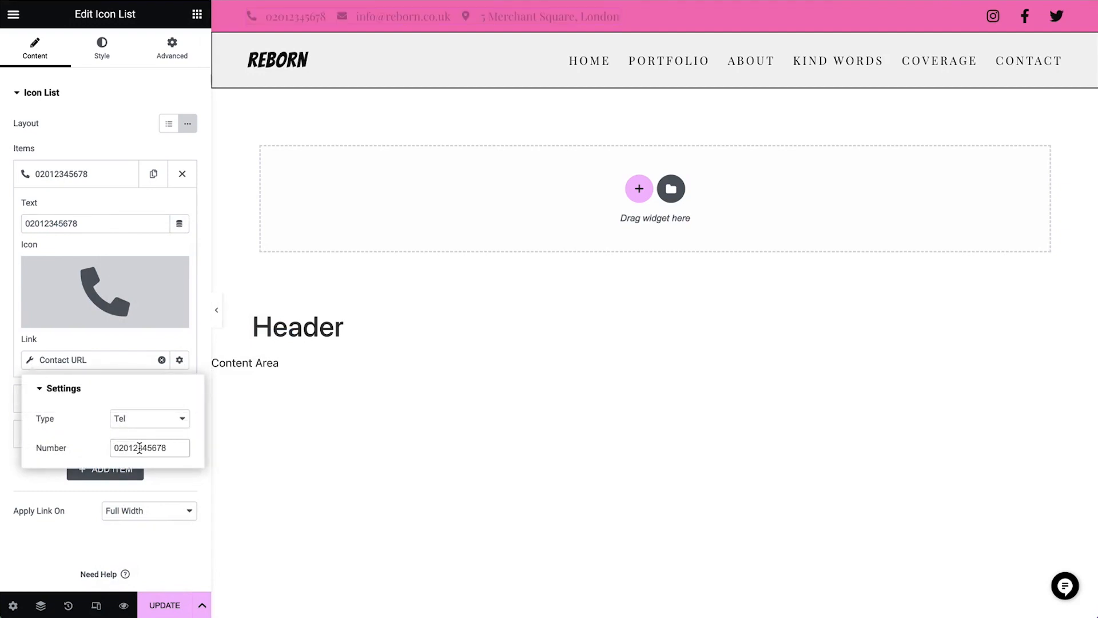
{"action": "left_click", "coordinate": [118, 447]}
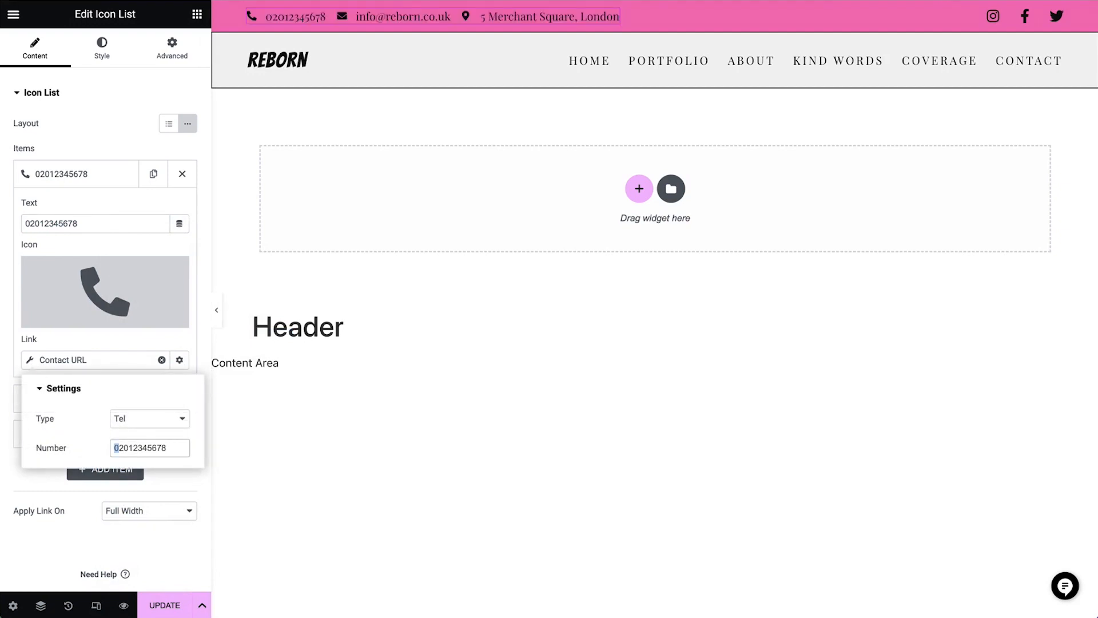
{"action": "key", "text": "BackSpace"}
{"action": "type", "text": "+44"}
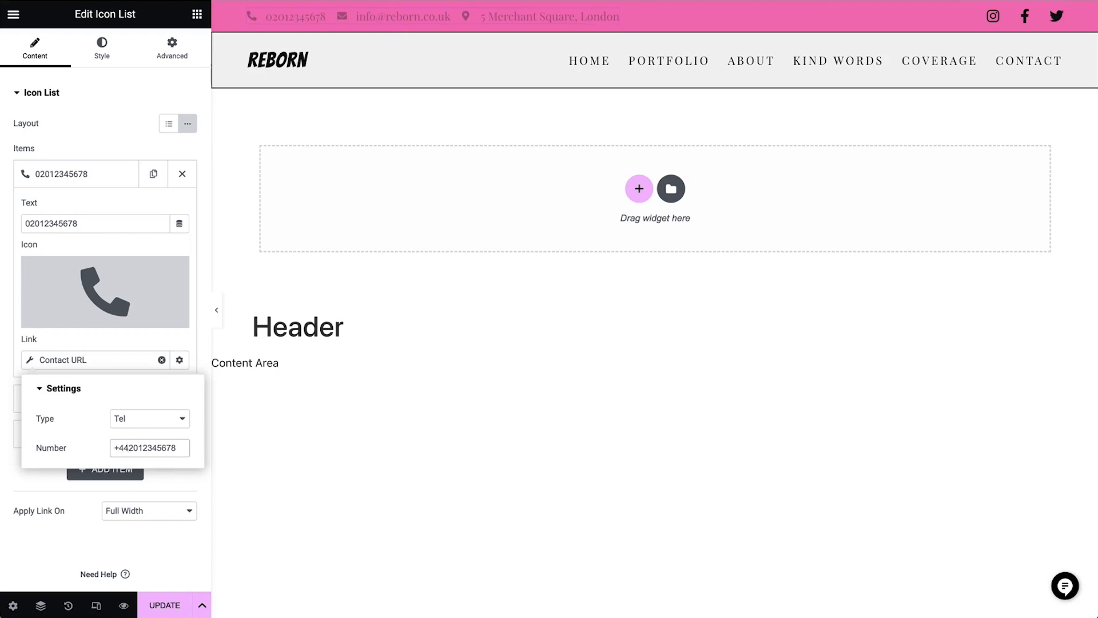
{"action": "left_click", "coordinate": [85, 200]}
Link the e-mail item through an Email Contact URL to the site's e-mail address
{"action": "left_click", "coordinate": [91, 396]}
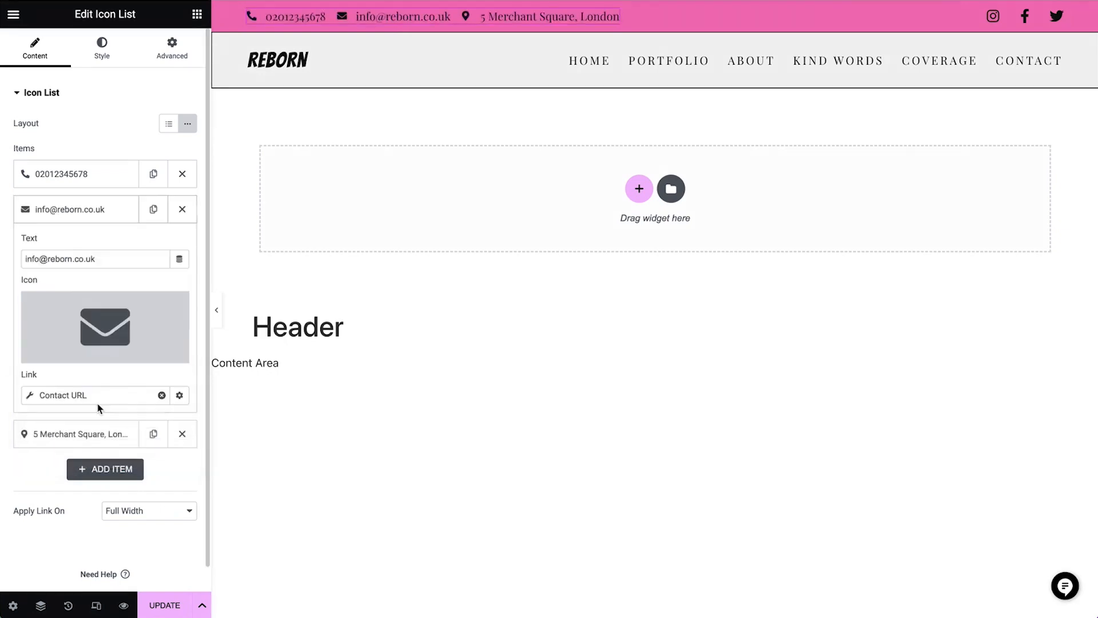
{"action": "left_click", "coordinate": [32, 396]}
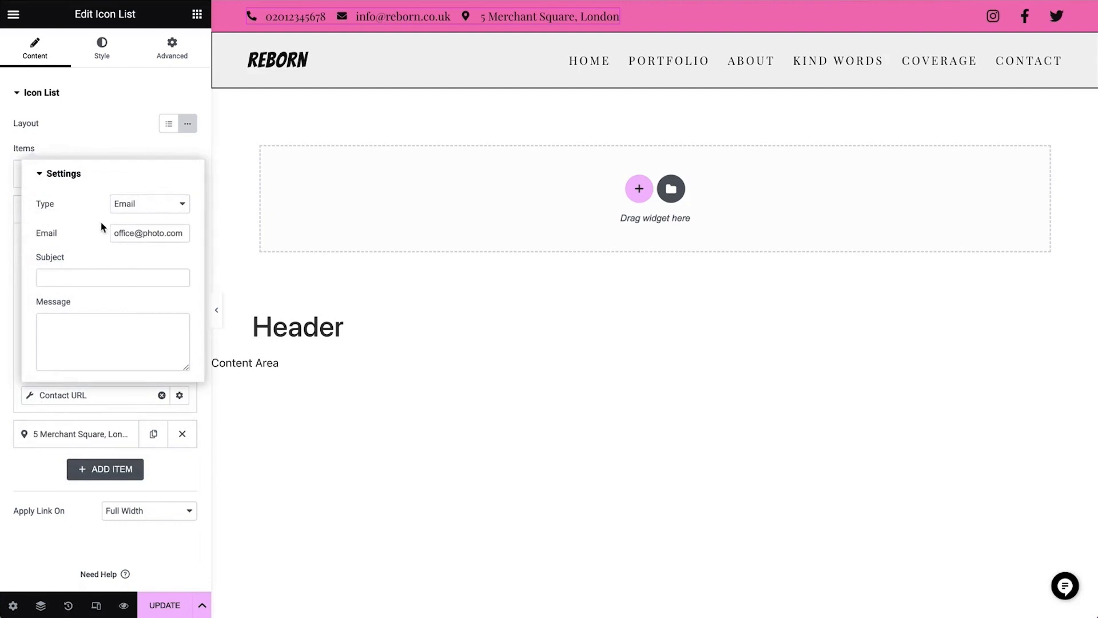
{"action": "left_click", "coordinate": [141, 204]}
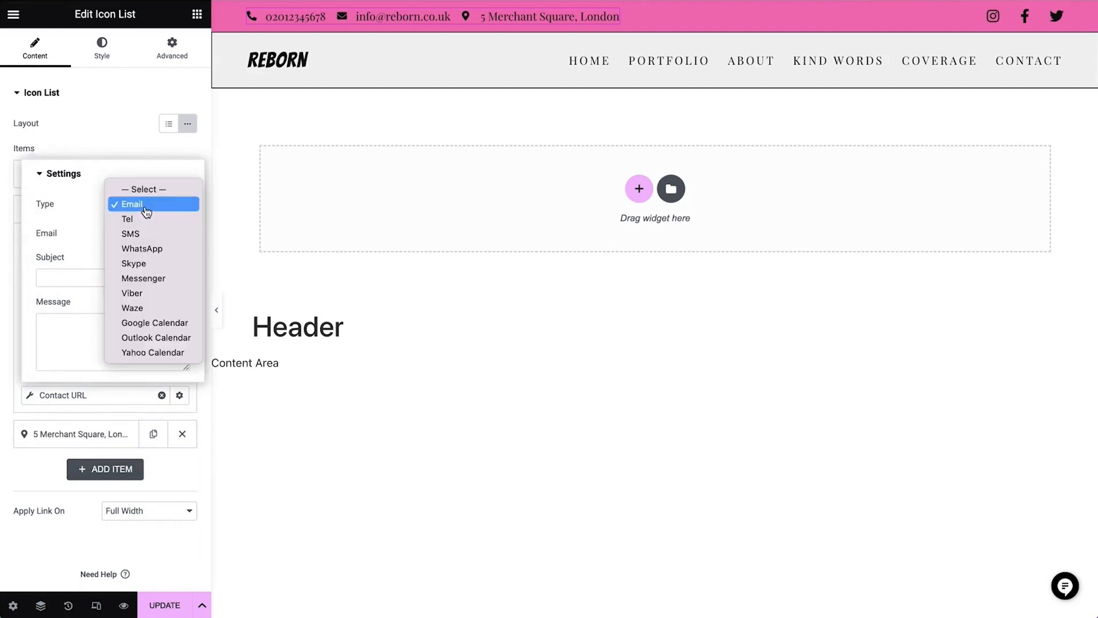
{"action": "left_click", "coordinate": [146, 209]}
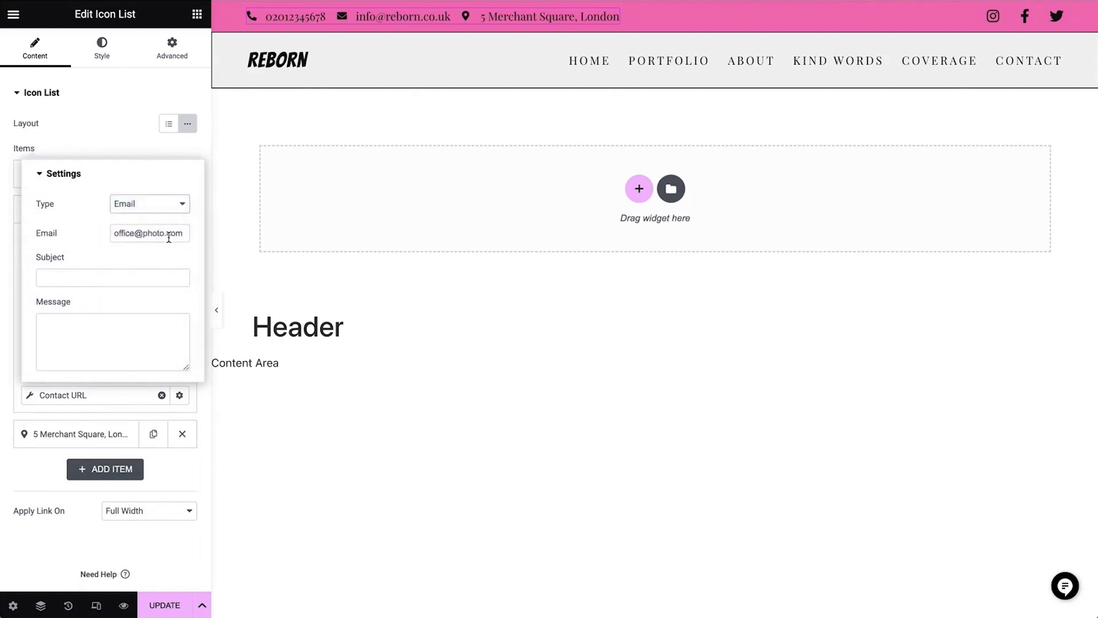
{"action": "triple_click", "coordinate": [166, 236]}
{"action": "key", "text": "ctrl+v"}
Link the address item through a Waze Contact URL to the business address
{"action": "left_click", "coordinate": [51, 433]}
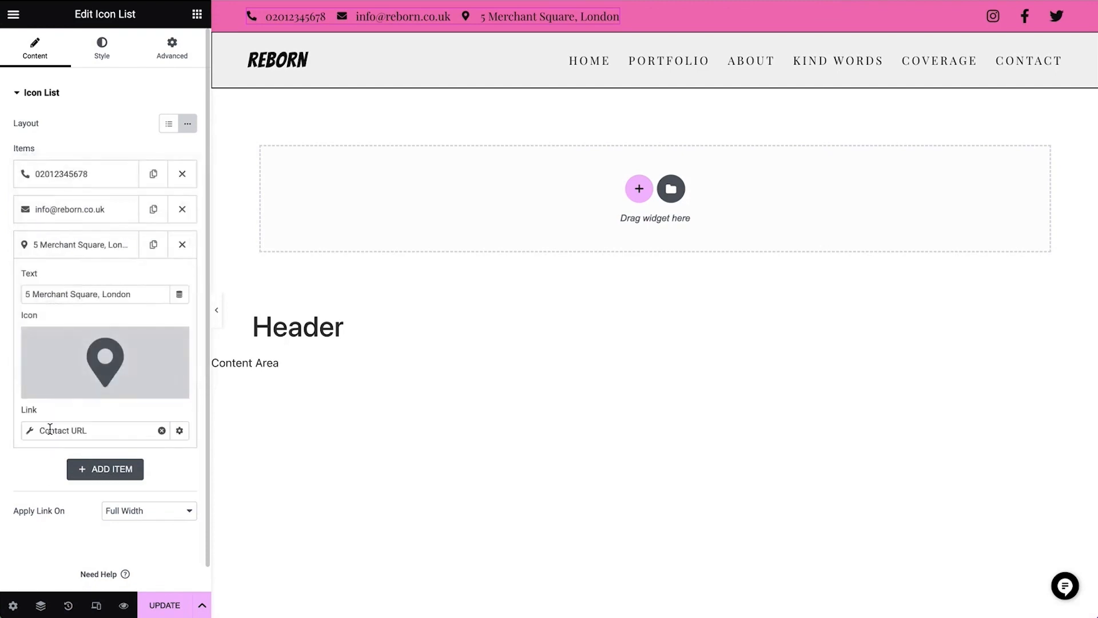
{"action": "left_click", "coordinate": [30, 433]}
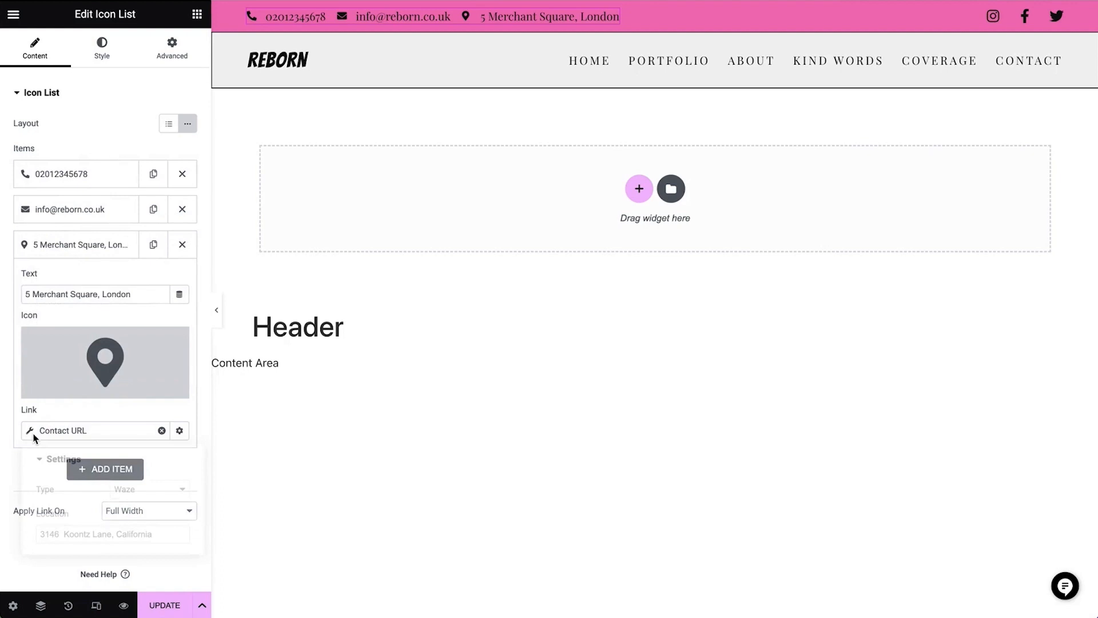
{"action": "left_click", "coordinate": [141, 495]}
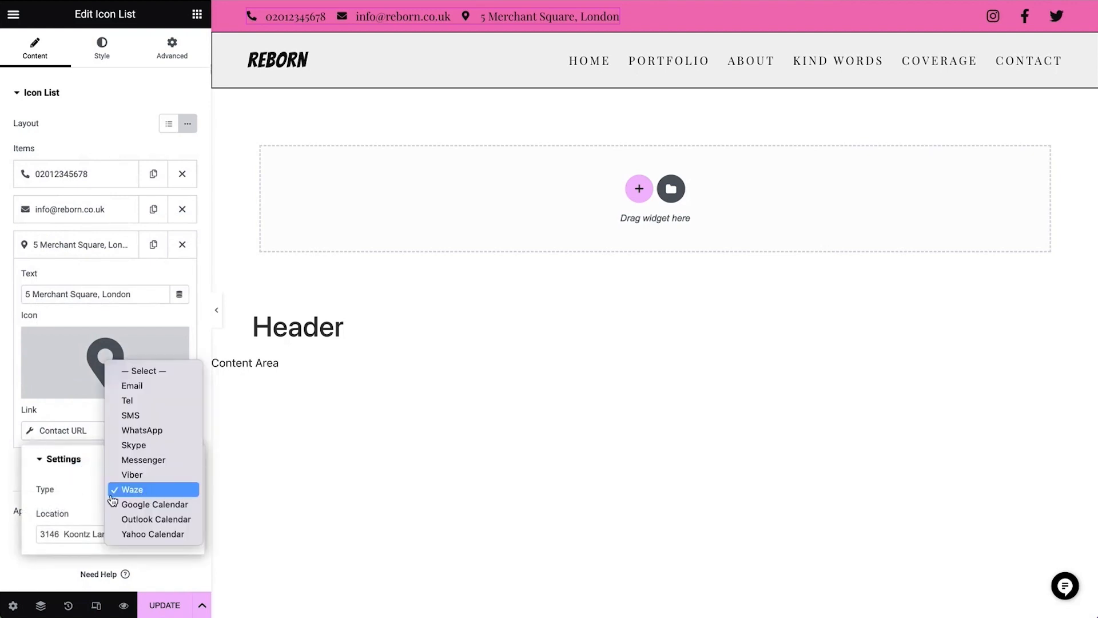
{"action": "left_click", "coordinate": [68, 470]}
{"action": "triple_click", "coordinate": [162, 532]}
{"action": "key", "text": "ctrl+v"}
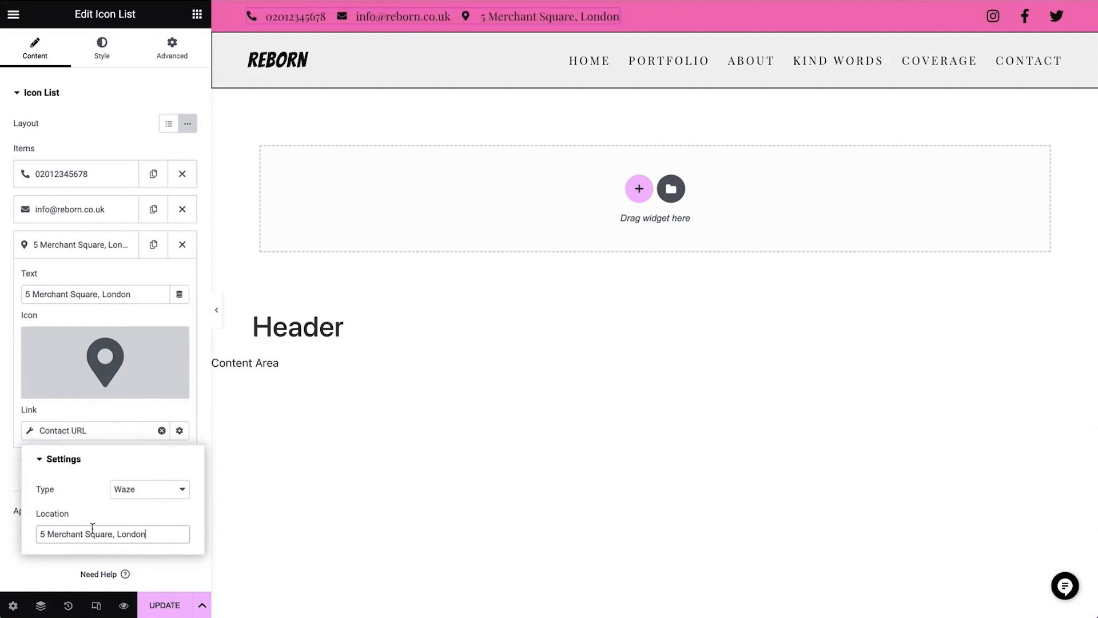
{"action": "left_click", "coordinate": [137, 420]}
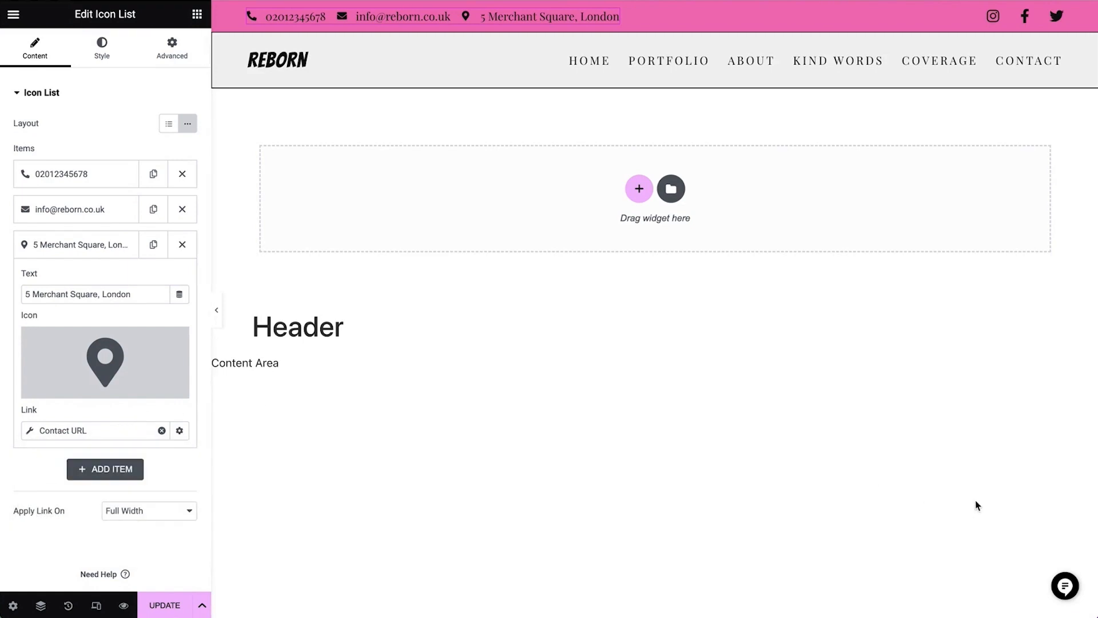
Add a TikTok icon item to the header social icons via the Icon Library search 'tik'
{"action": "left_click", "coordinate": [1021, 19]}
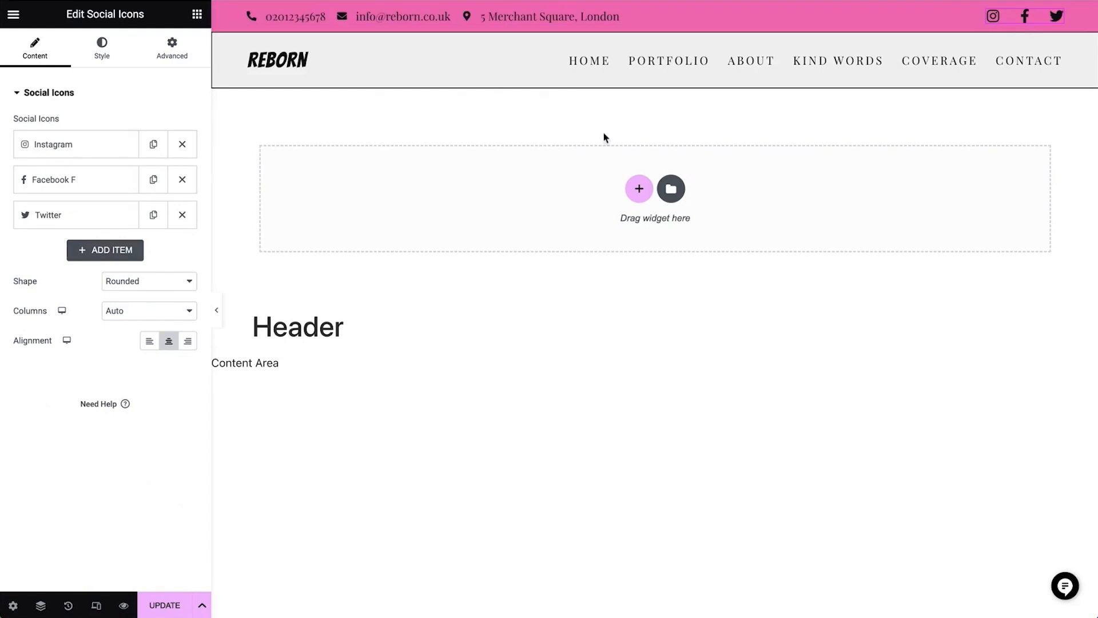
{"action": "left_click", "coordinate": [101, 253]}
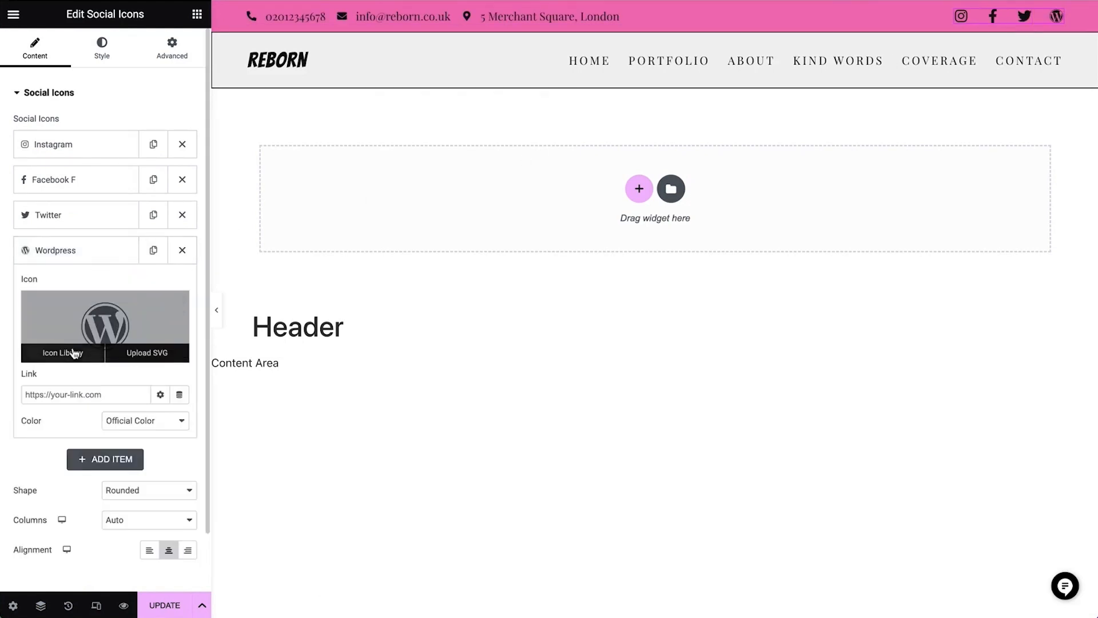
{"action": "left_click", "coordinate": [74, 350]}
{"action": "left_click", "coordinate": [203, 141]}
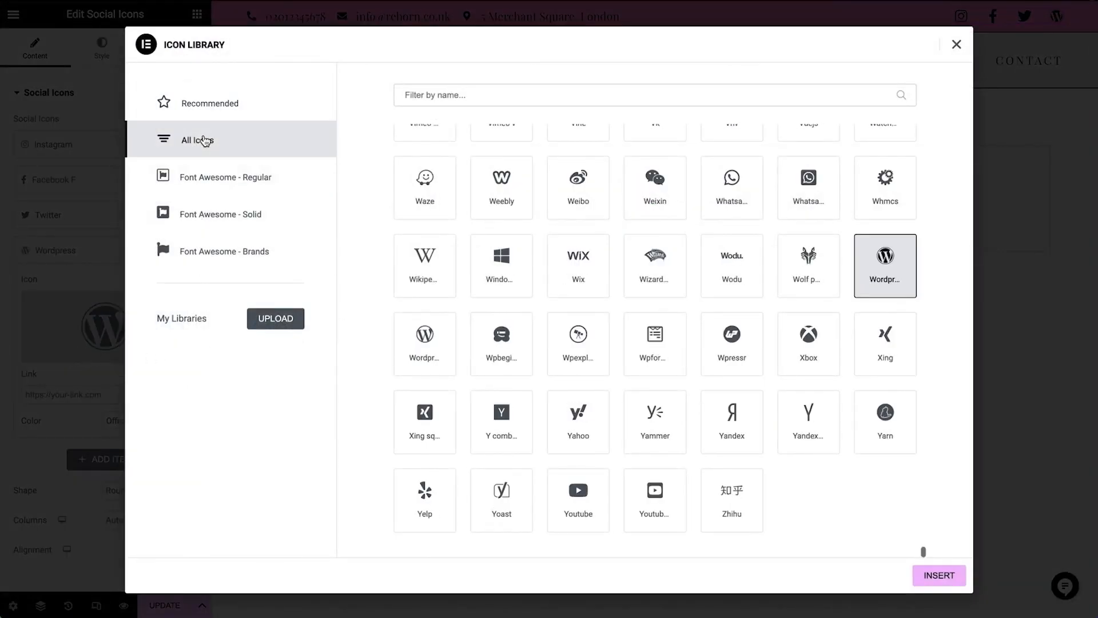
{"action": "left_click", "coordinate": [446, 101]}
{"action": "type", "text": "tik"}
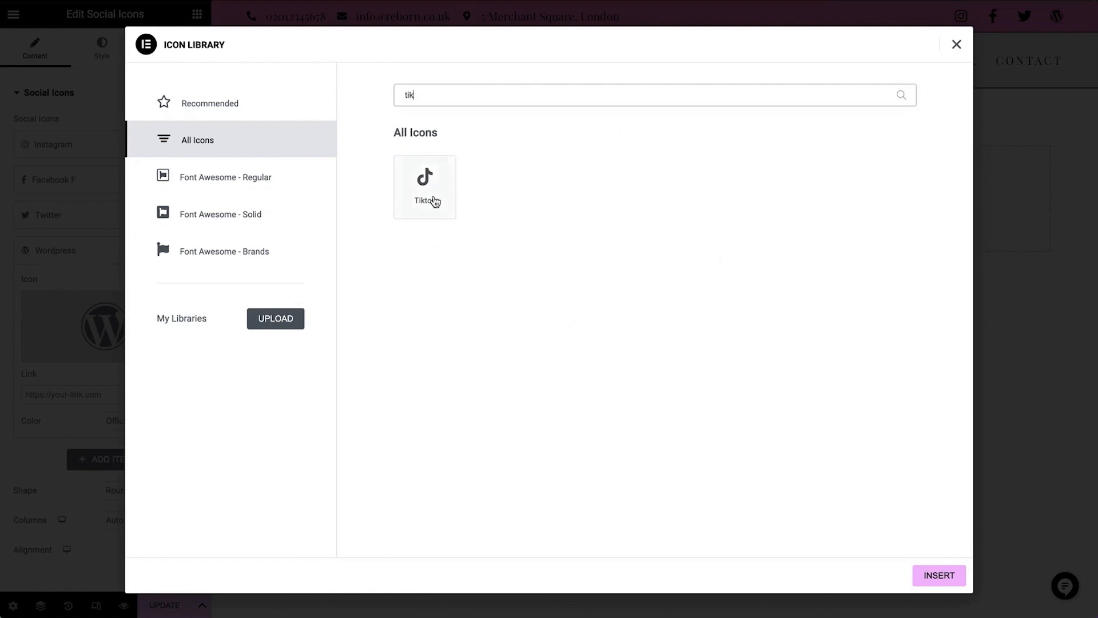
{"action": "left_click", "coordinate": [434, 201]}
{"action": "left_click", "coordinate": [938, 577]}
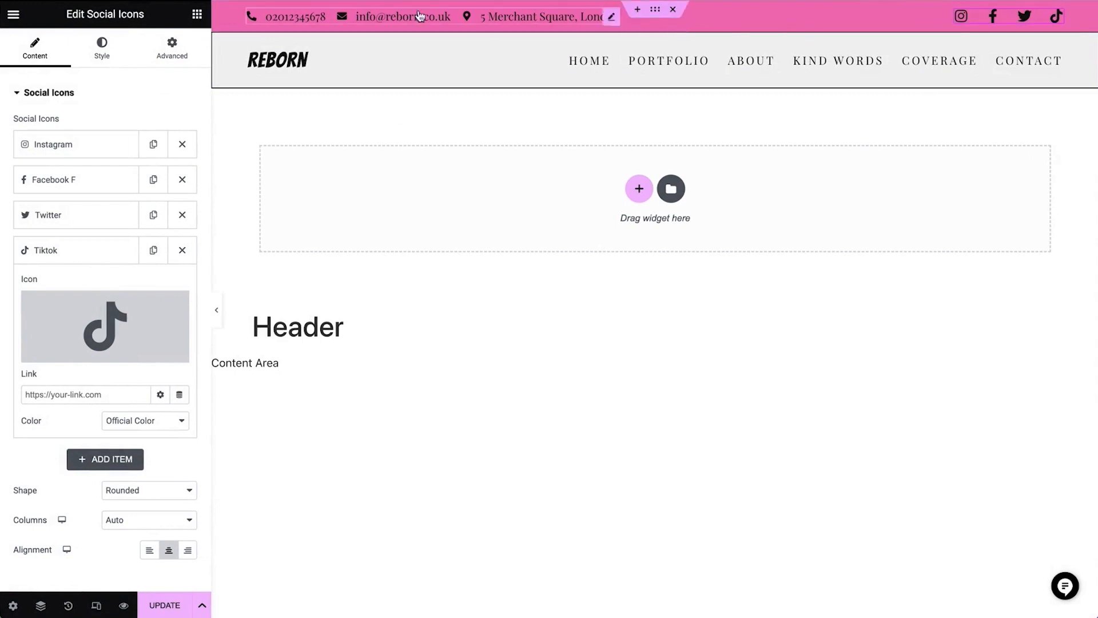
Set the social icons' primary colour to the global Transparent colour at size 20
{"action": "left_click", "coordinate": [104, 53]}
{"action": "left_click", "coordinate": [169, 154]}
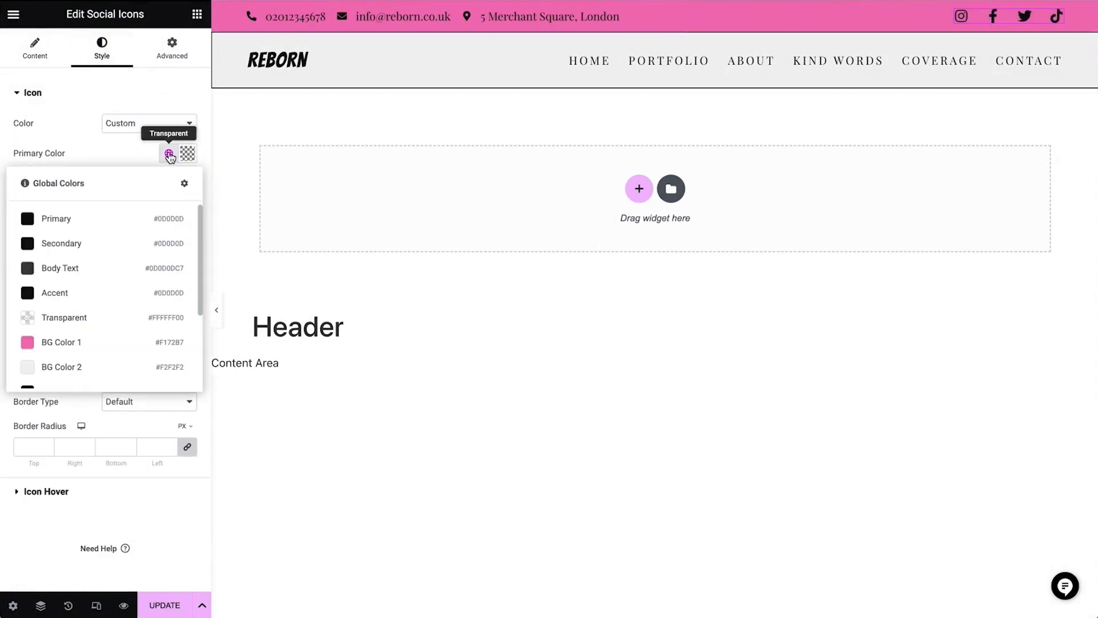
{"action": "left_click", "coordinate": [81, 367]}
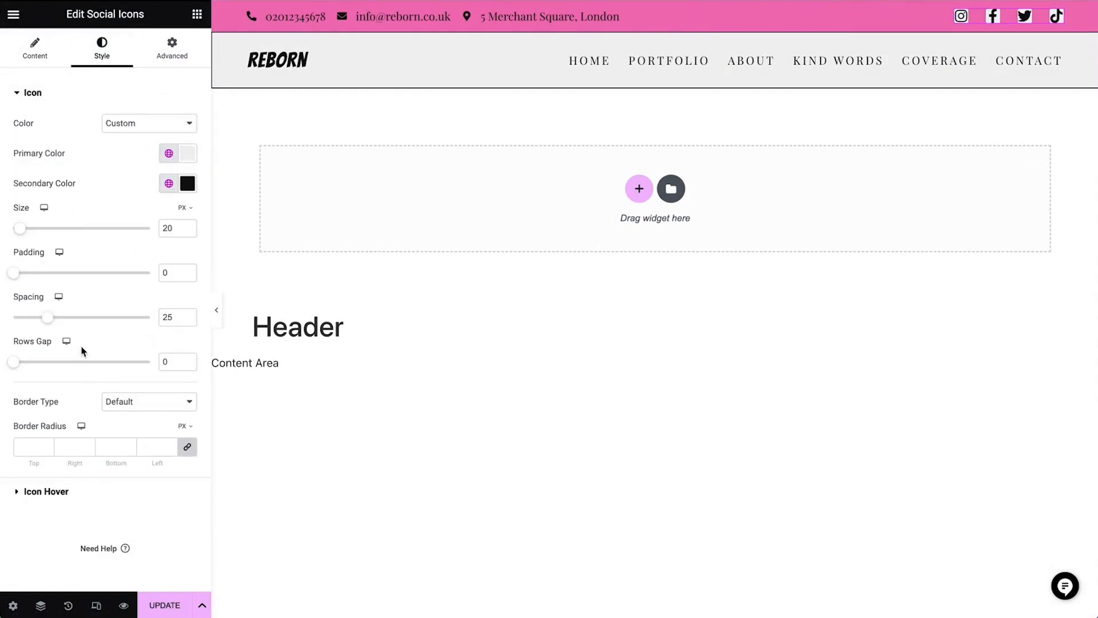
{"action": "mouse_move", "coordinate": [22, 231]}
{"action": "left_mouse_down"}
{"action": "mouse_move", "coordinate": [35, 228]}
{"action": "mouse_move", "coordinate": [21, 231]}
{"action": "left_mouse_up"}
{"action": "left_click", "coordinate": [169, 154]}
{"action": "left_click", "coordinate": [108, 320]}
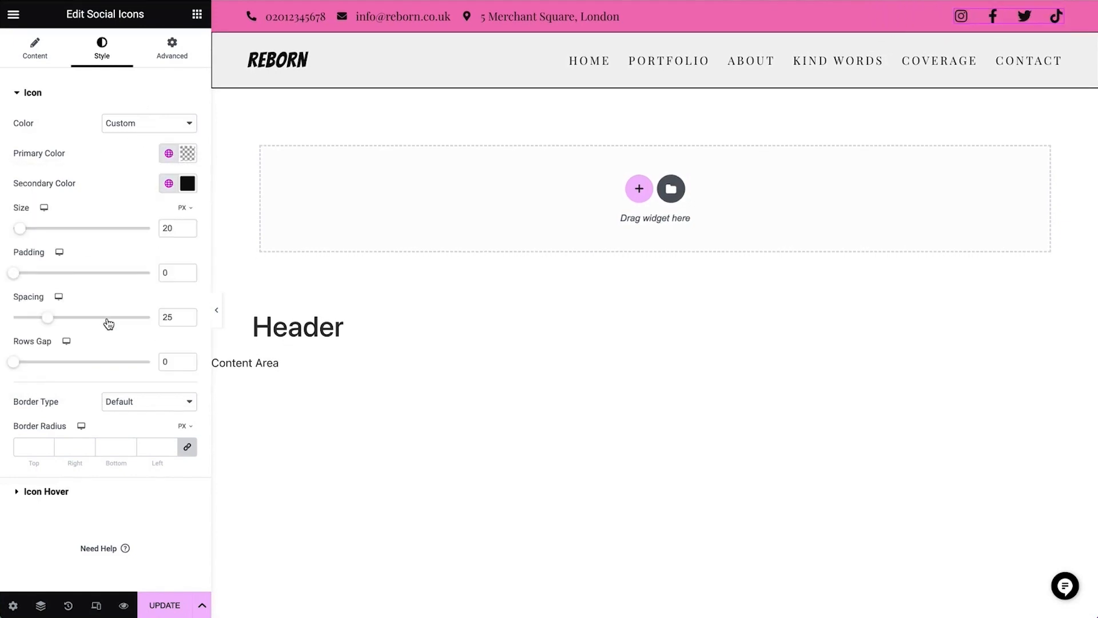
{"action": "left_click", "coordinate": [35, 50]}
{"action": "left_click", "coordinate": [98, 147]}
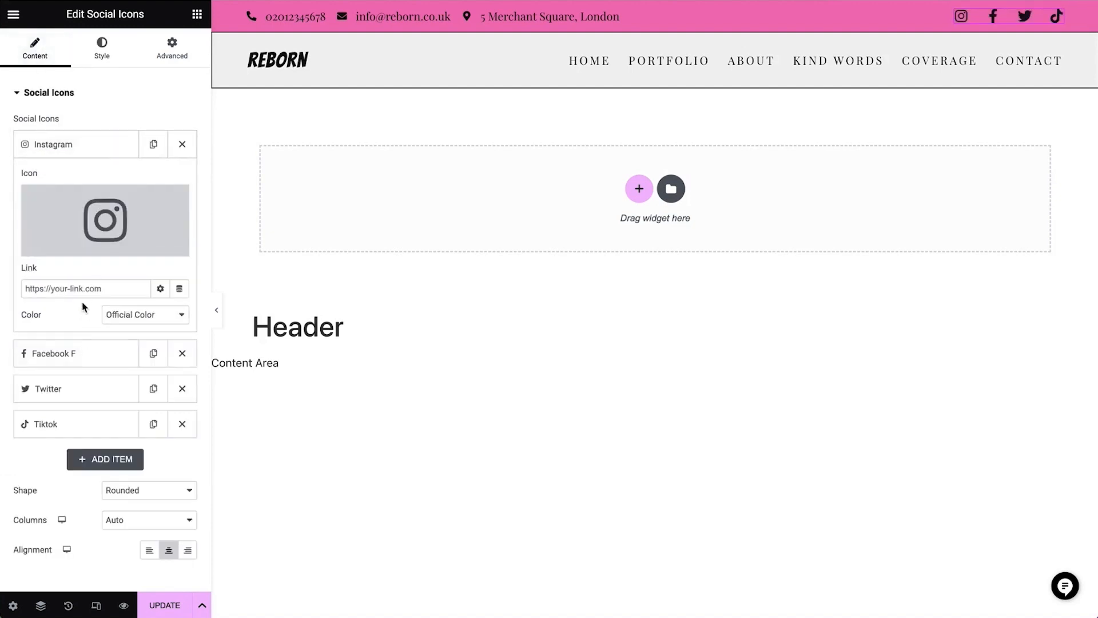